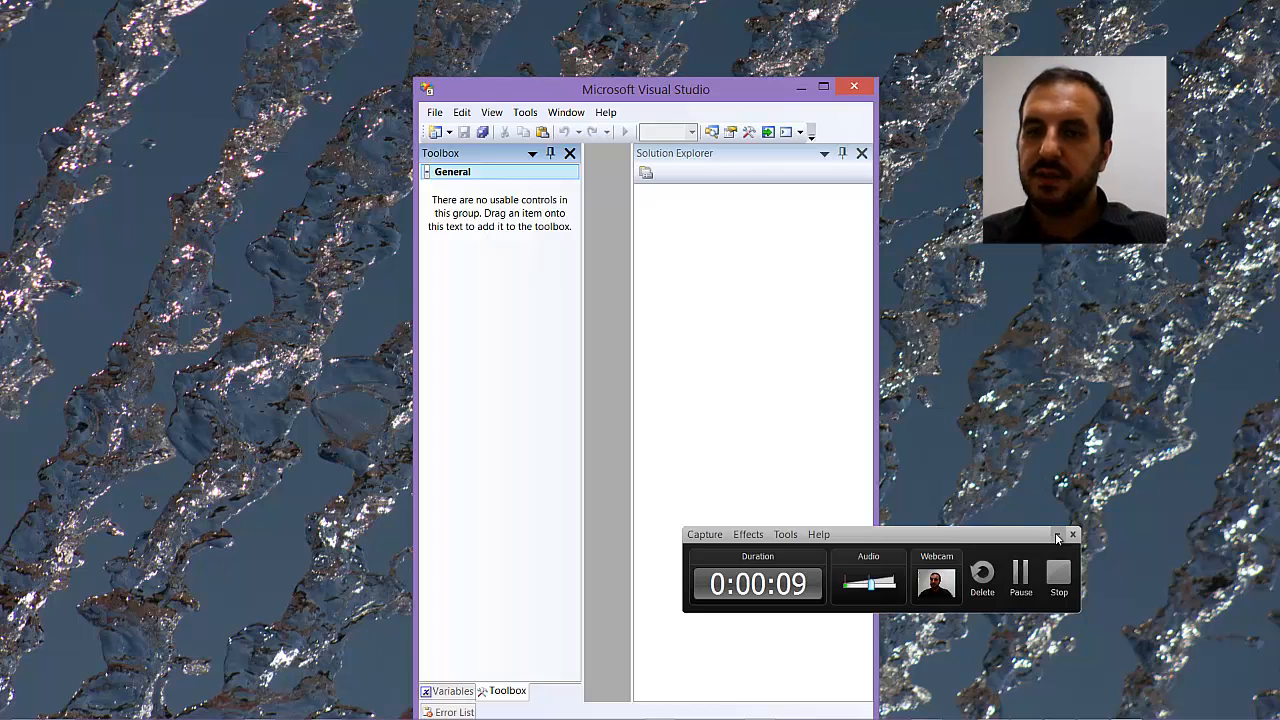
Maximize the Visual Studio window and create a new Integration Services Project named abc.
click(1057, 534)
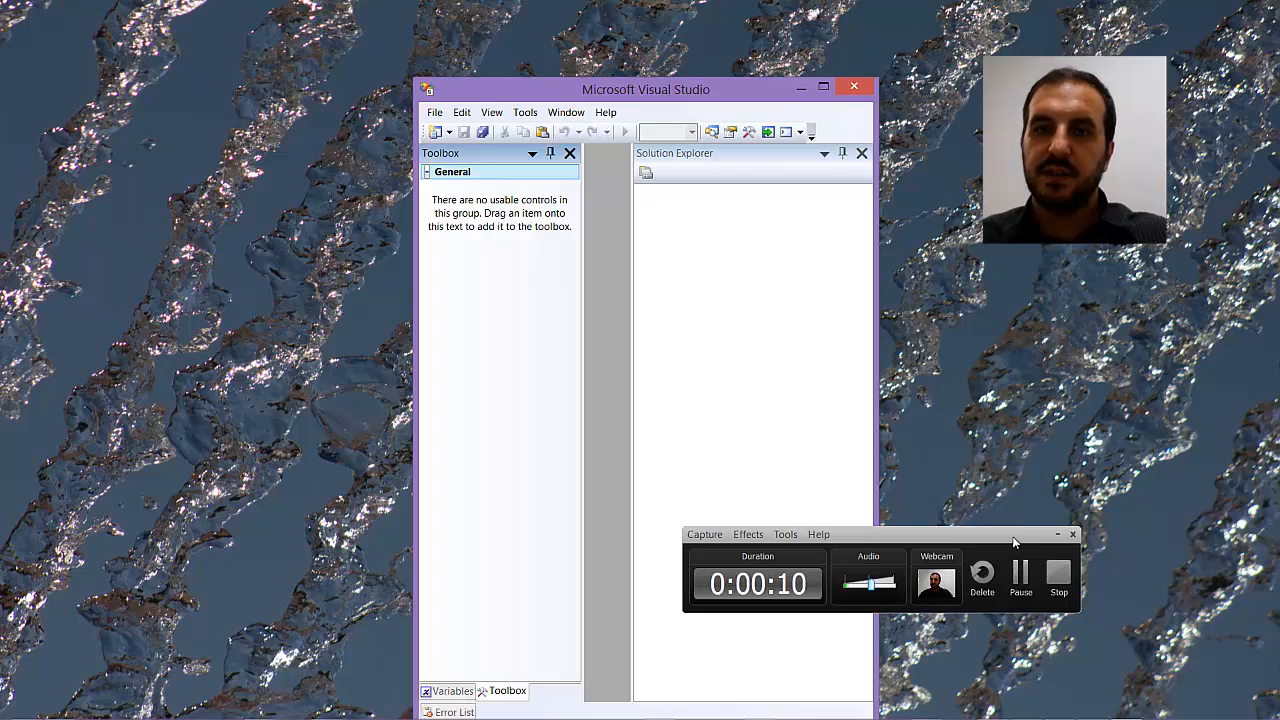
click(823, 87)
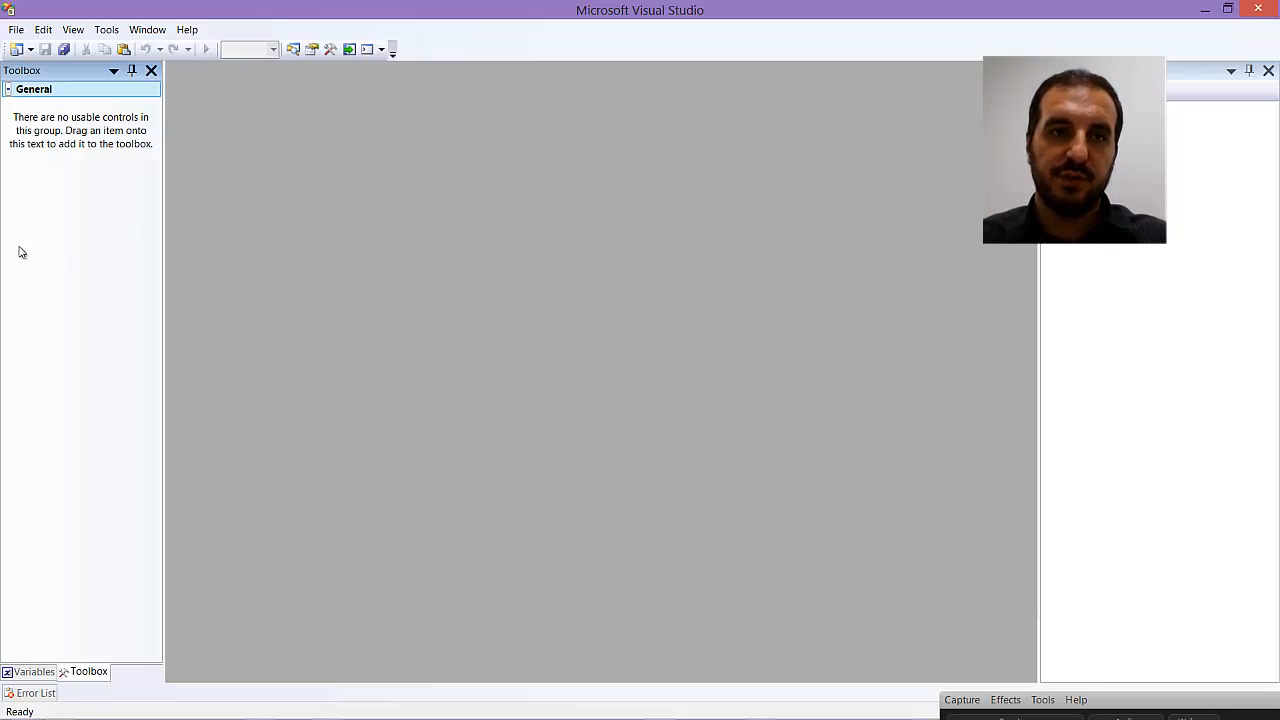
click(16, 29)
mouse_move(44, 51)
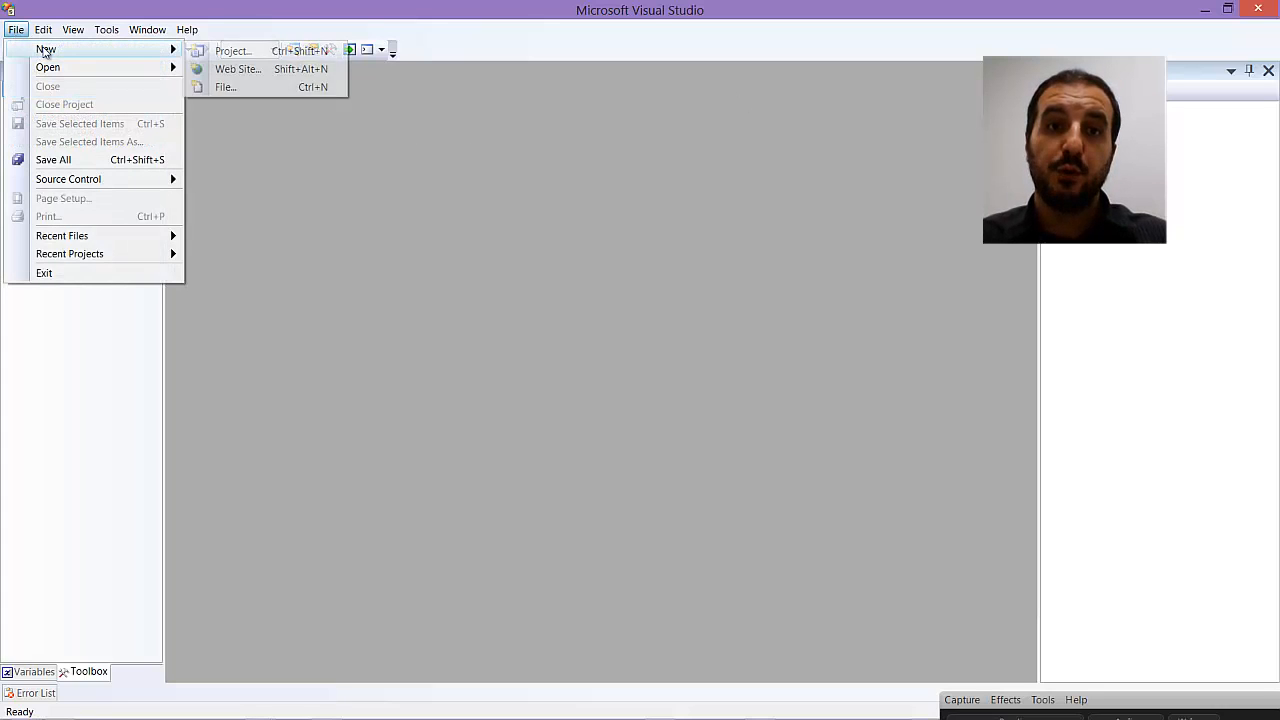
click(220, 51)
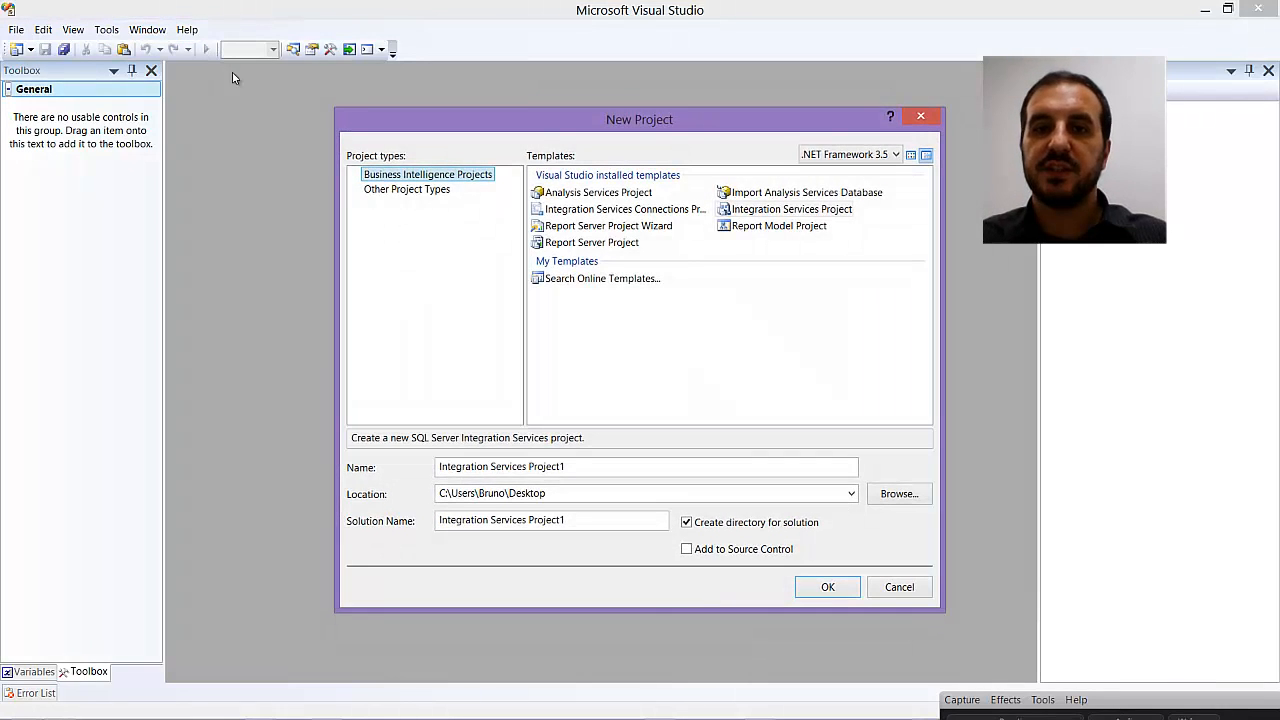
drag(431, 112, 329, 88)
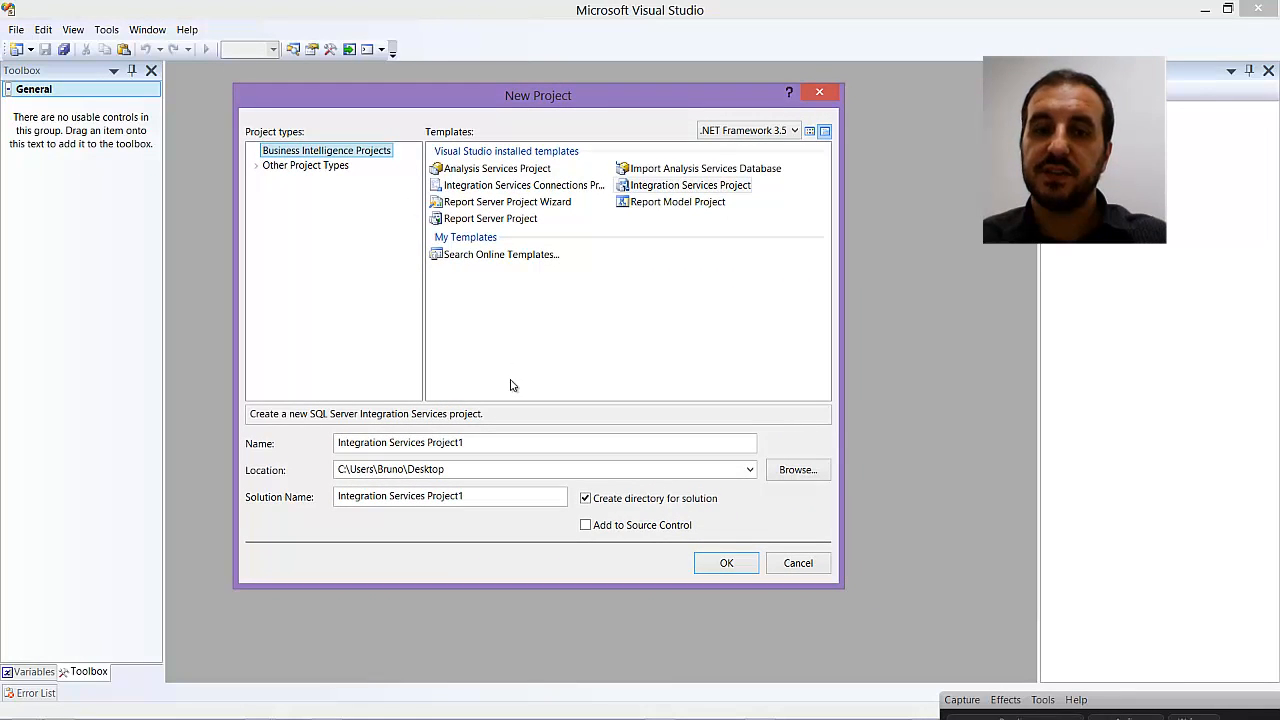
drag(477, 442, 277, 447)
text(abc)
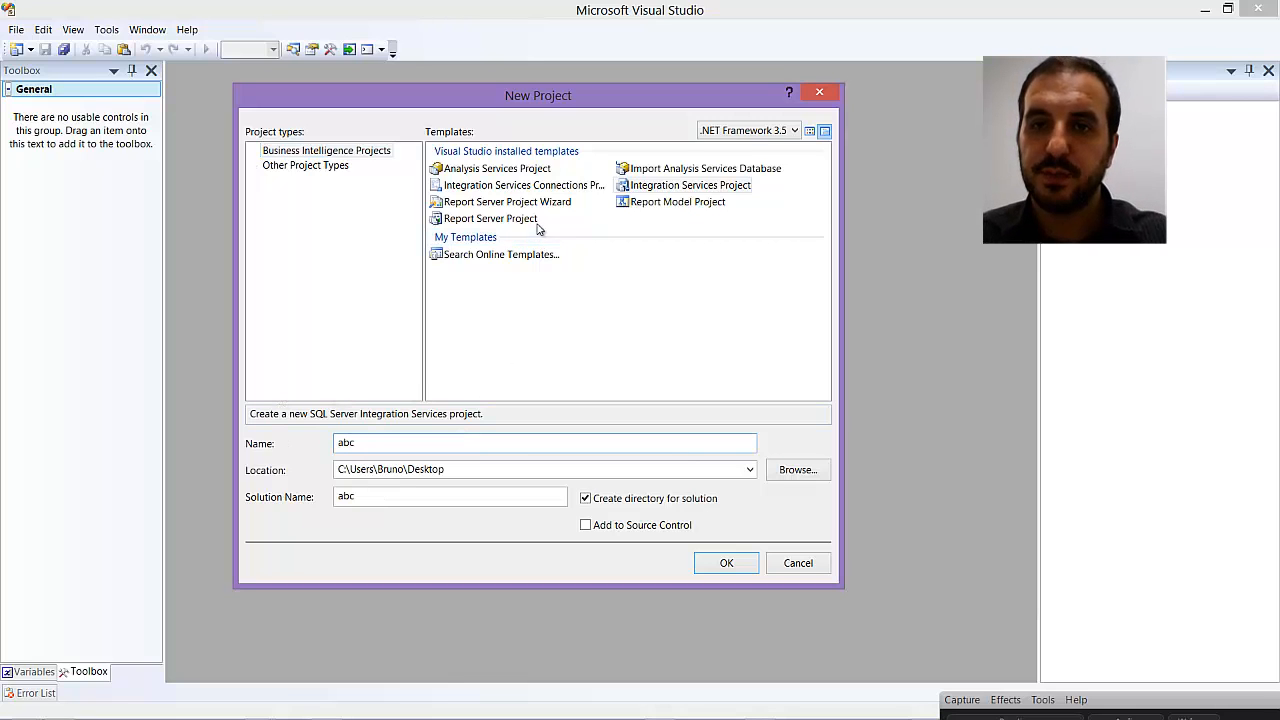
click(667, 186)
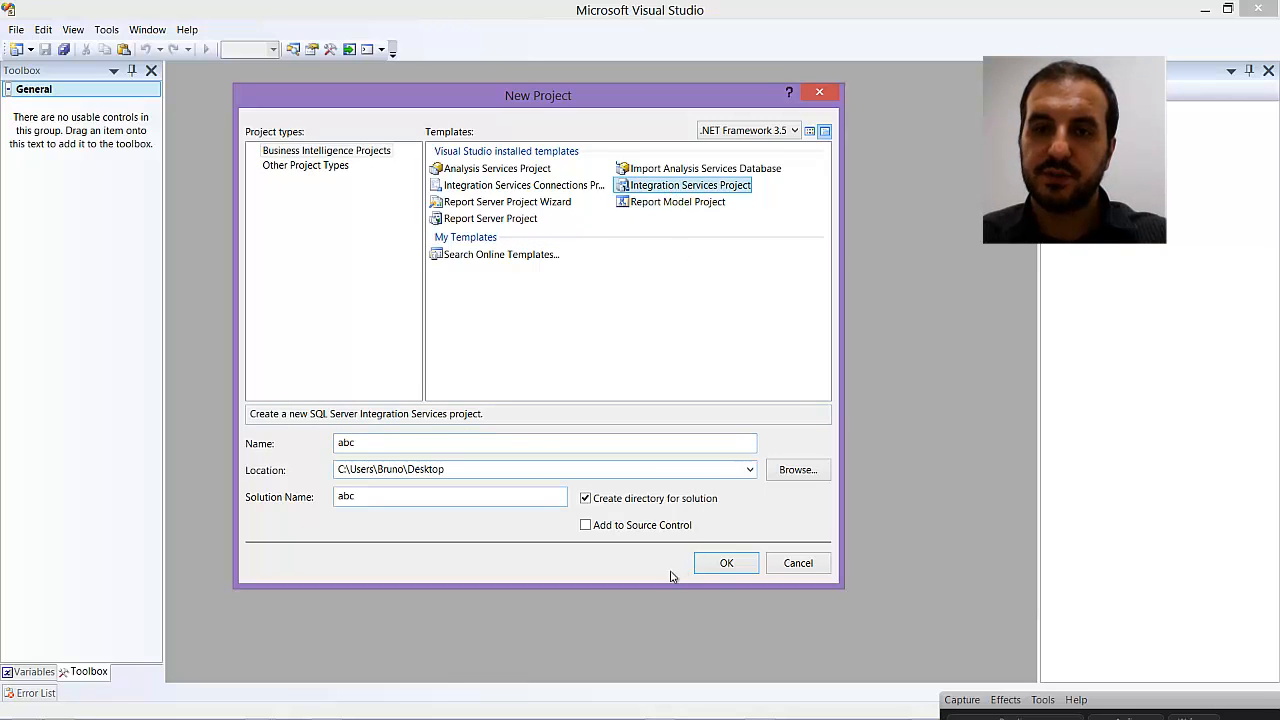
click(721, 566)
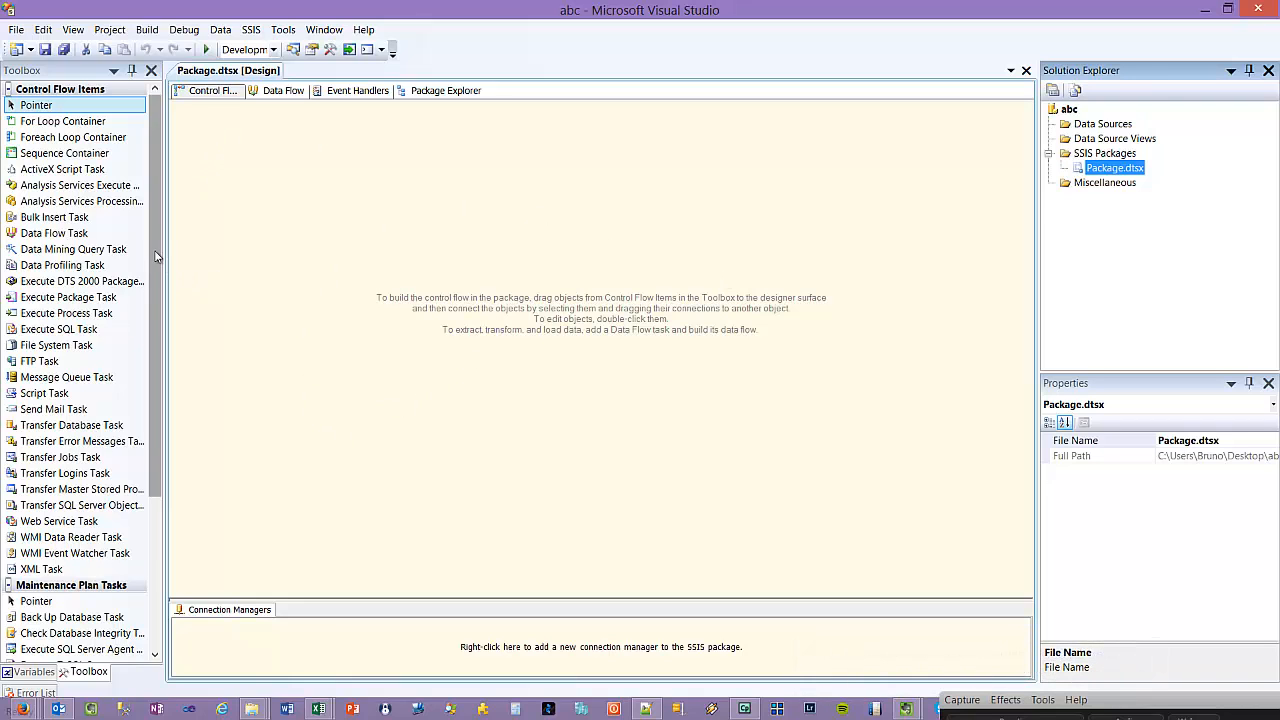
Switch to Notepad++, complete the name in the ID 2 record of t1.txt, and close the file with its changes saved.
drag(155, 265, 156, 128)
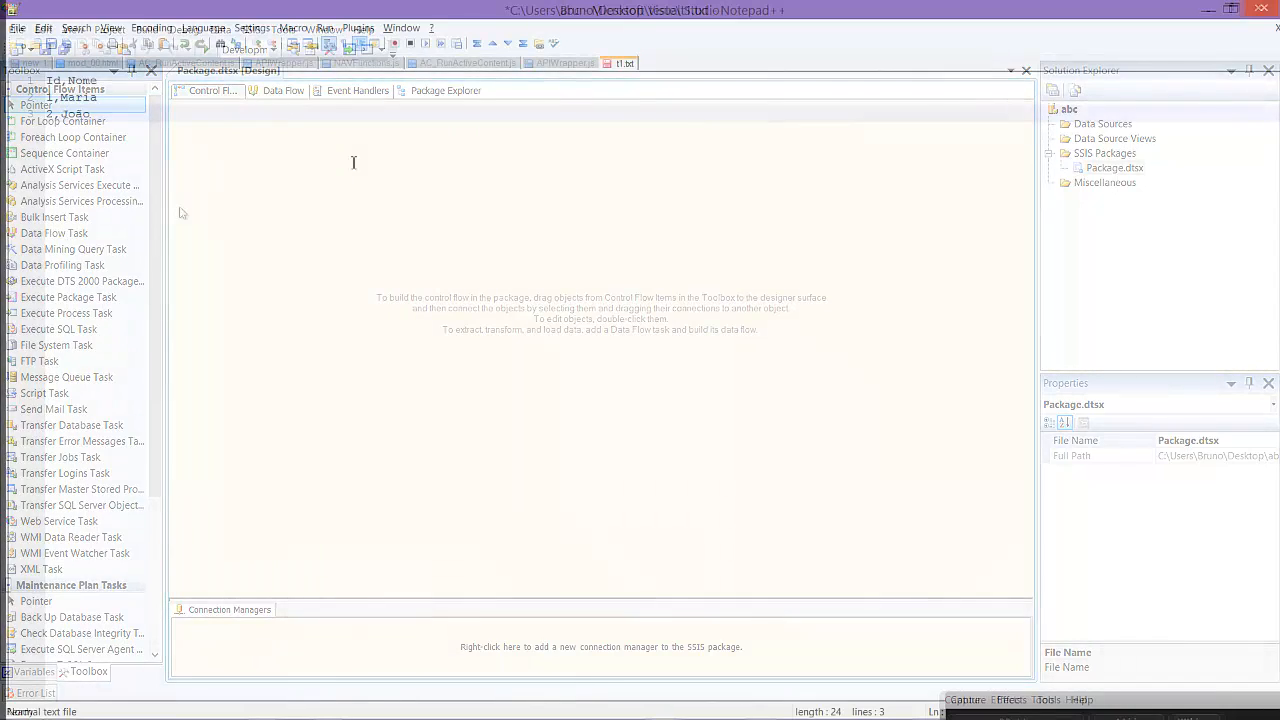
text(o)
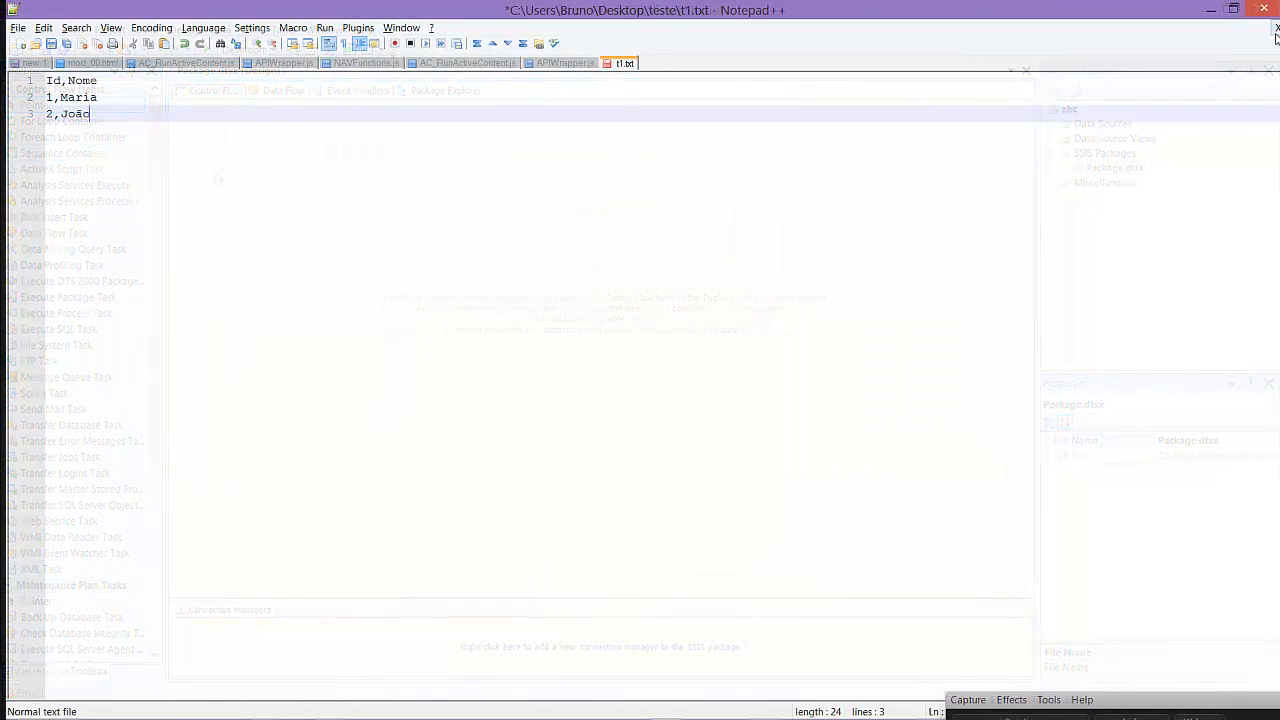
click(1275, 30)
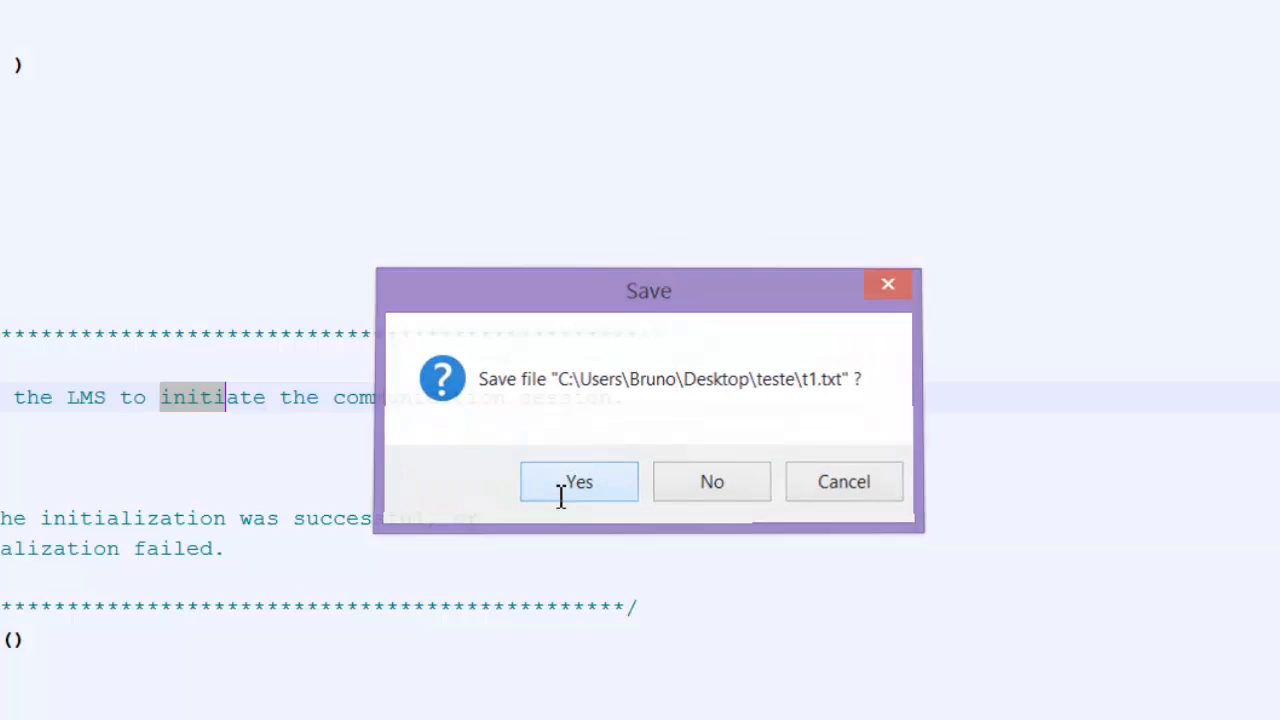
click(561, 488)
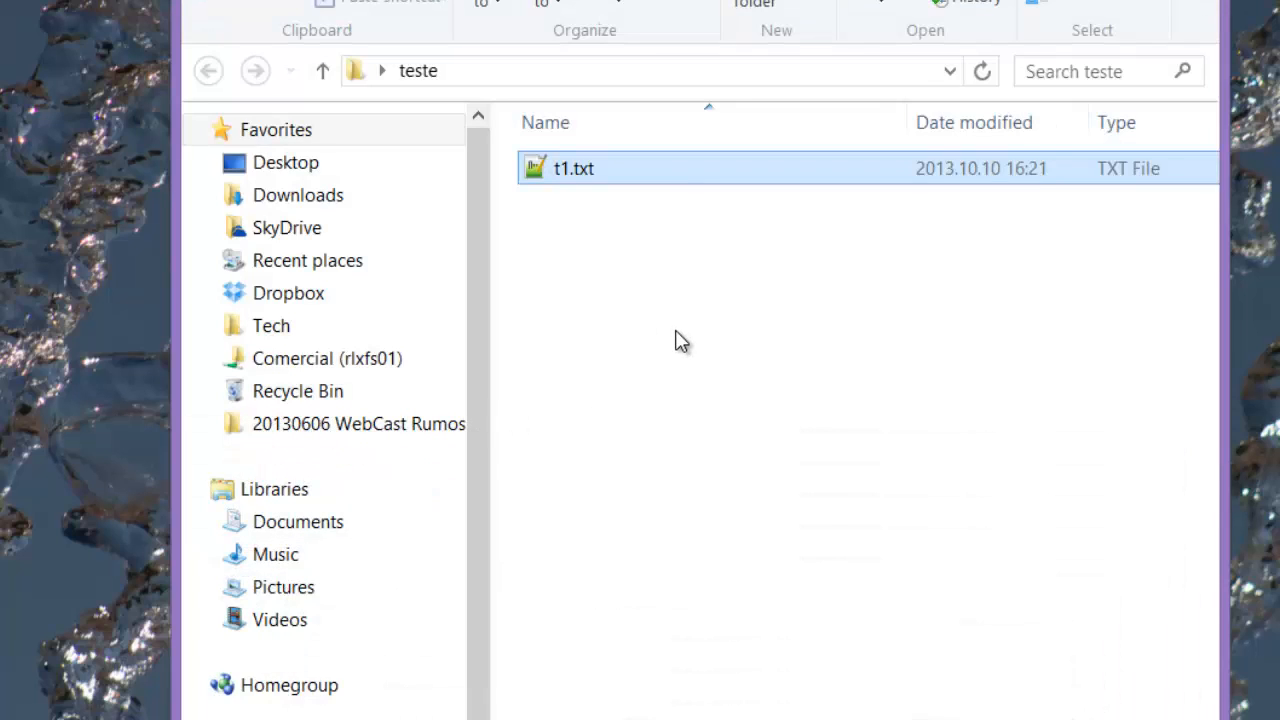
Duplicate t1.txt in the teste folder and name the copy t2.txt.
key(ctrl+v)
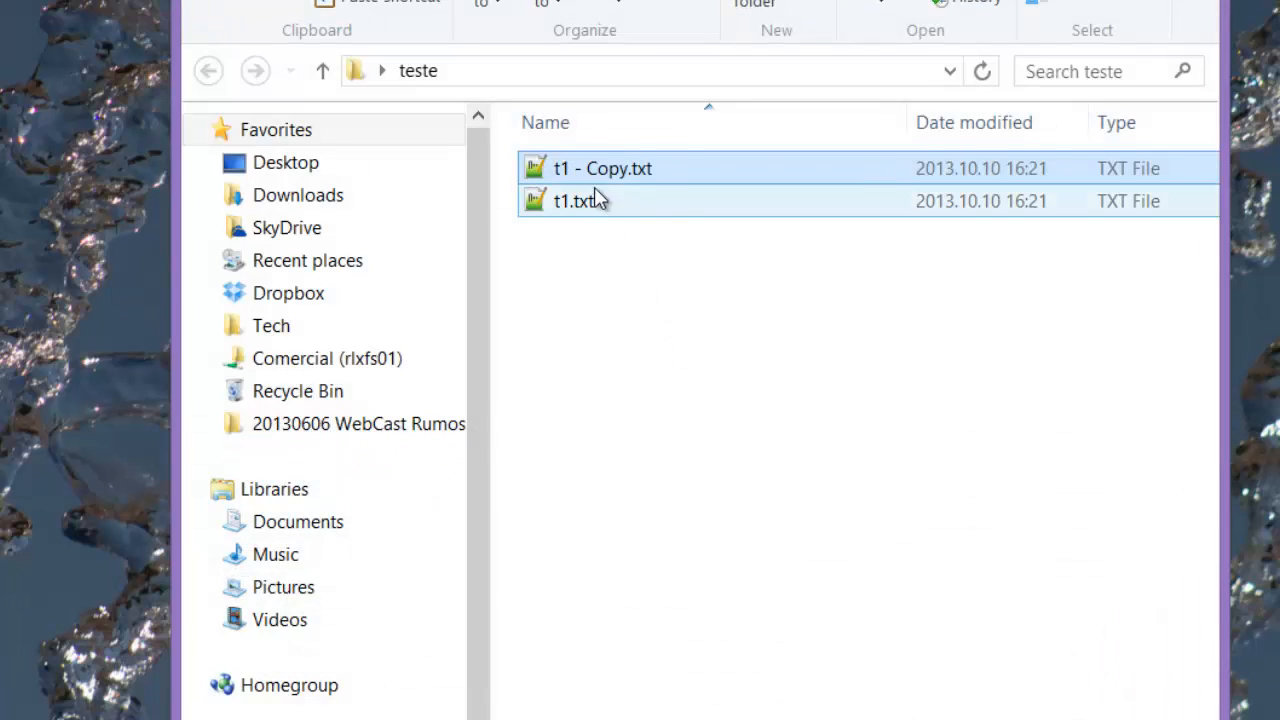
key(F2)
text(t2.txt)
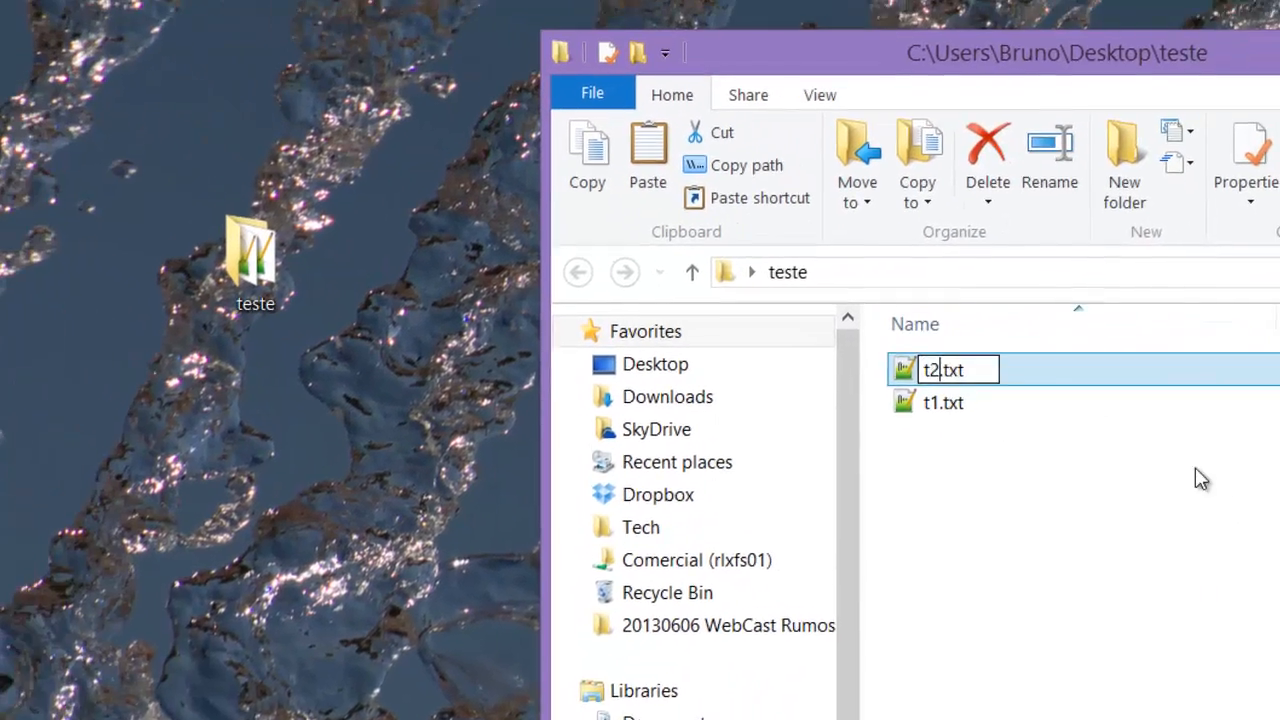
key(Return)
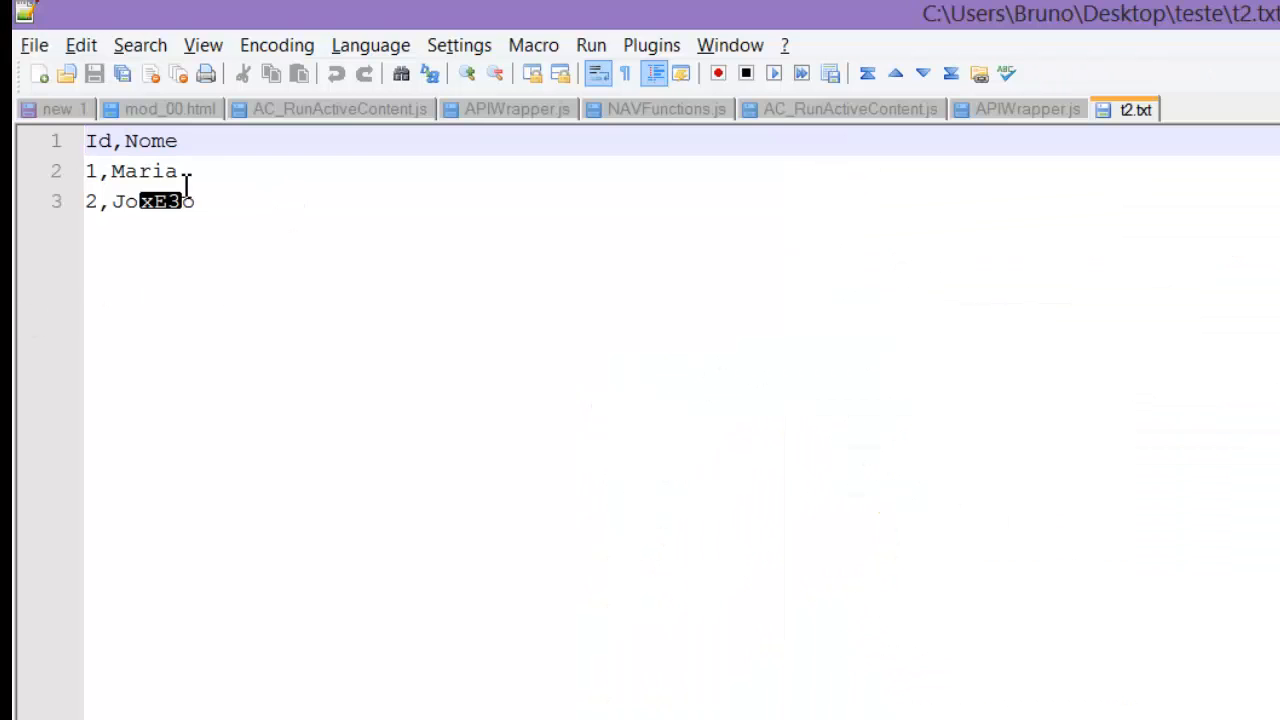
In t2.txt, change the first record's ID to 3 and replace its name with a different first name.
click(111, 171)
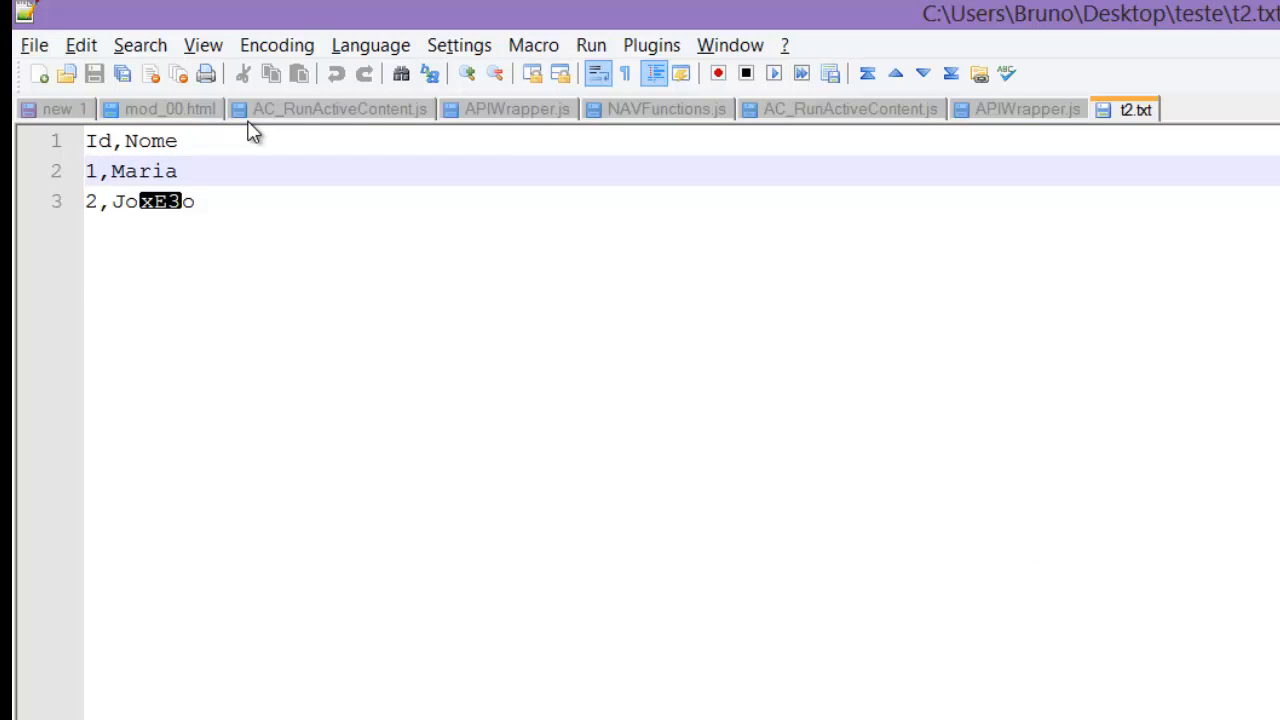
key(BackSpace)
text(3)
key(shift+End)
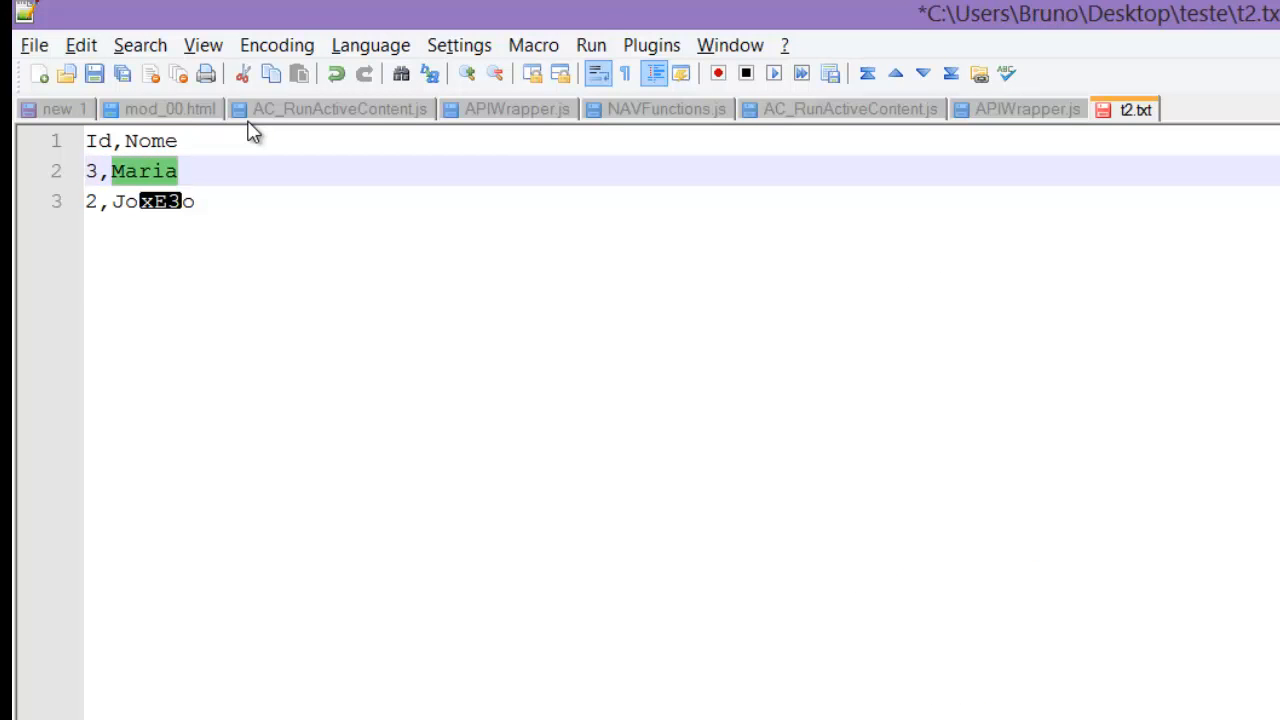
text(Manuel)
Change the second record of t2.txt to ID 4 with a different first name and save the file.
key(Down)
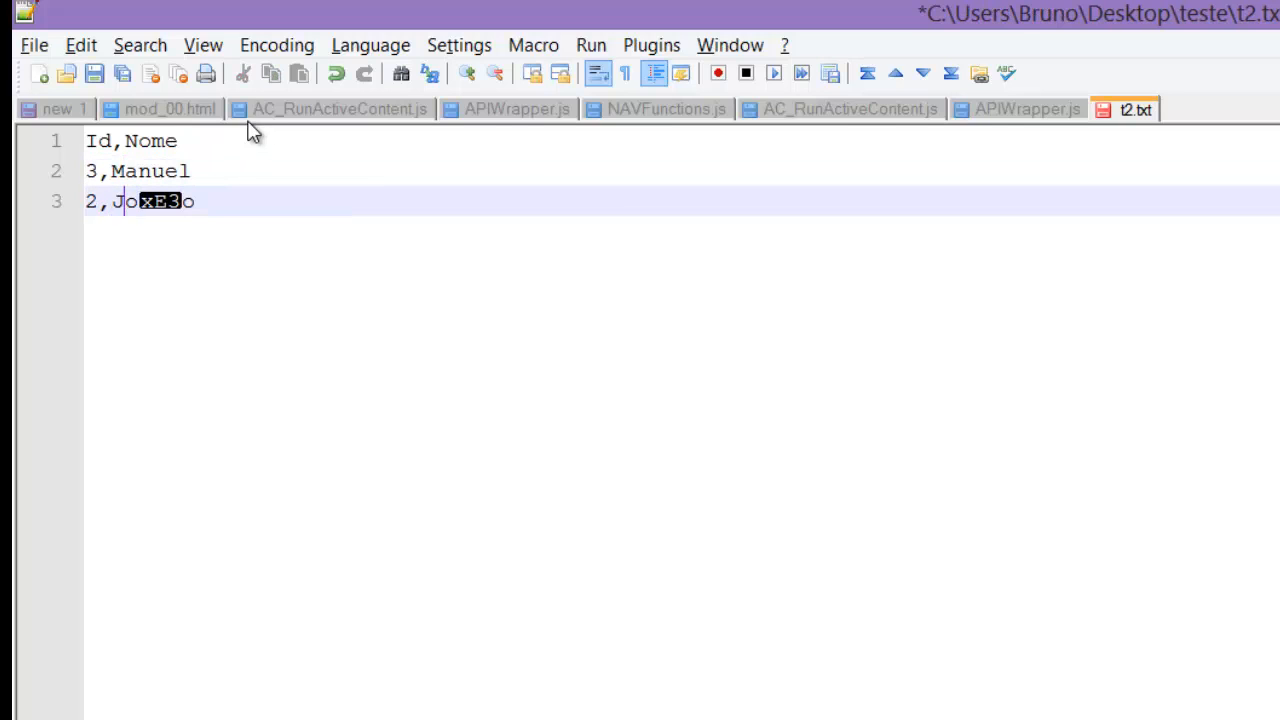
key(BackSpace)
text(4)
key(shift+End)
text(Bi)
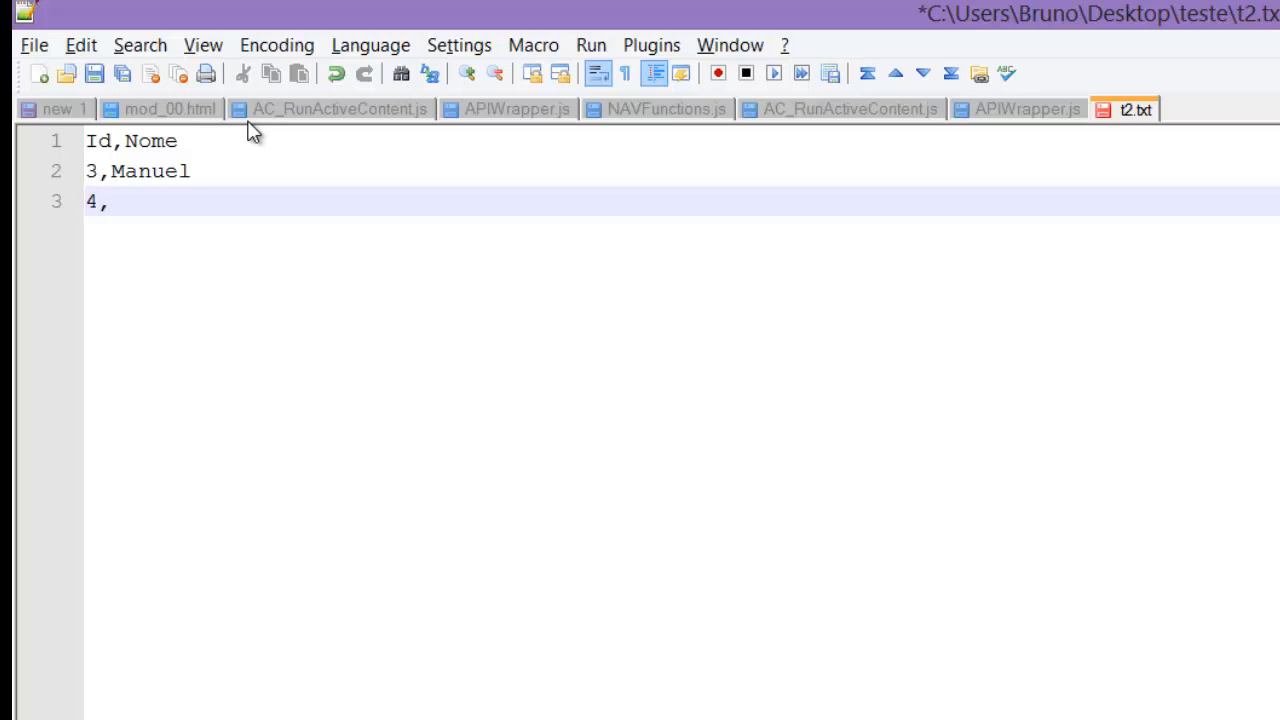
text(File)
text(pa)
click(94, 73)
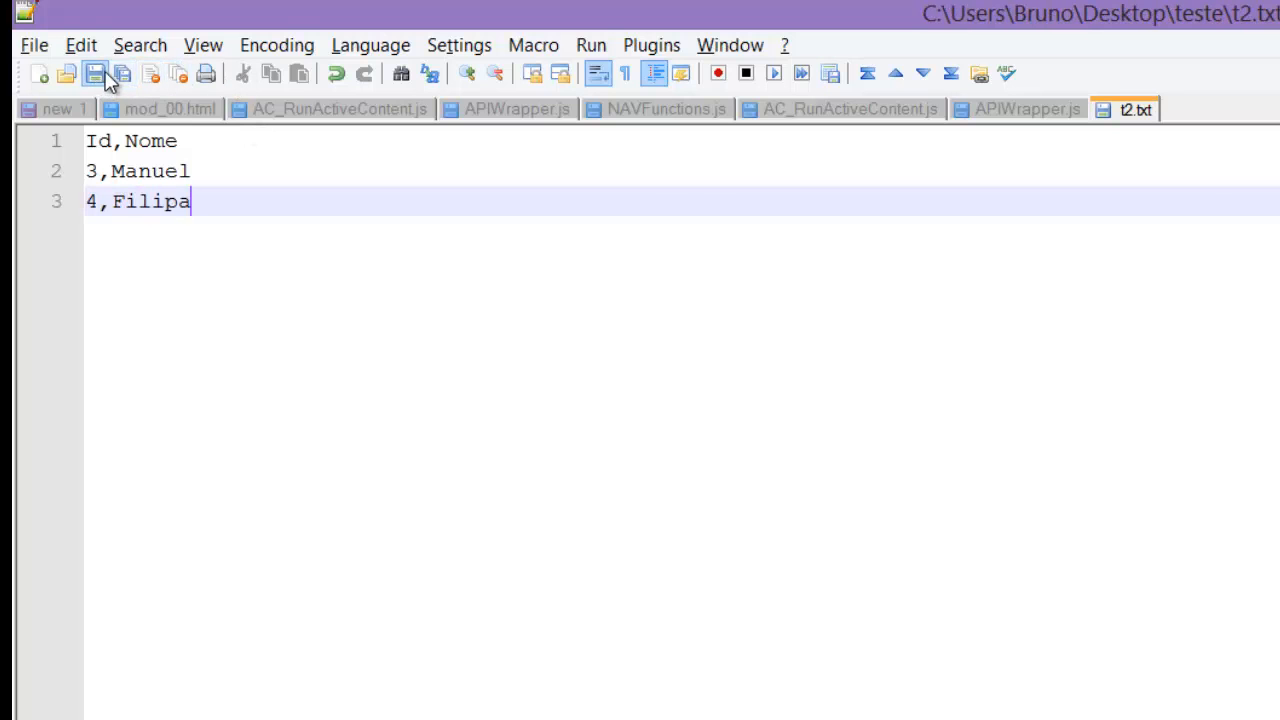
Restore the Notepad++ window size, open t1.txt from the teste folder, and compare its records with those in t2.txt.
double_click(1038, 7)
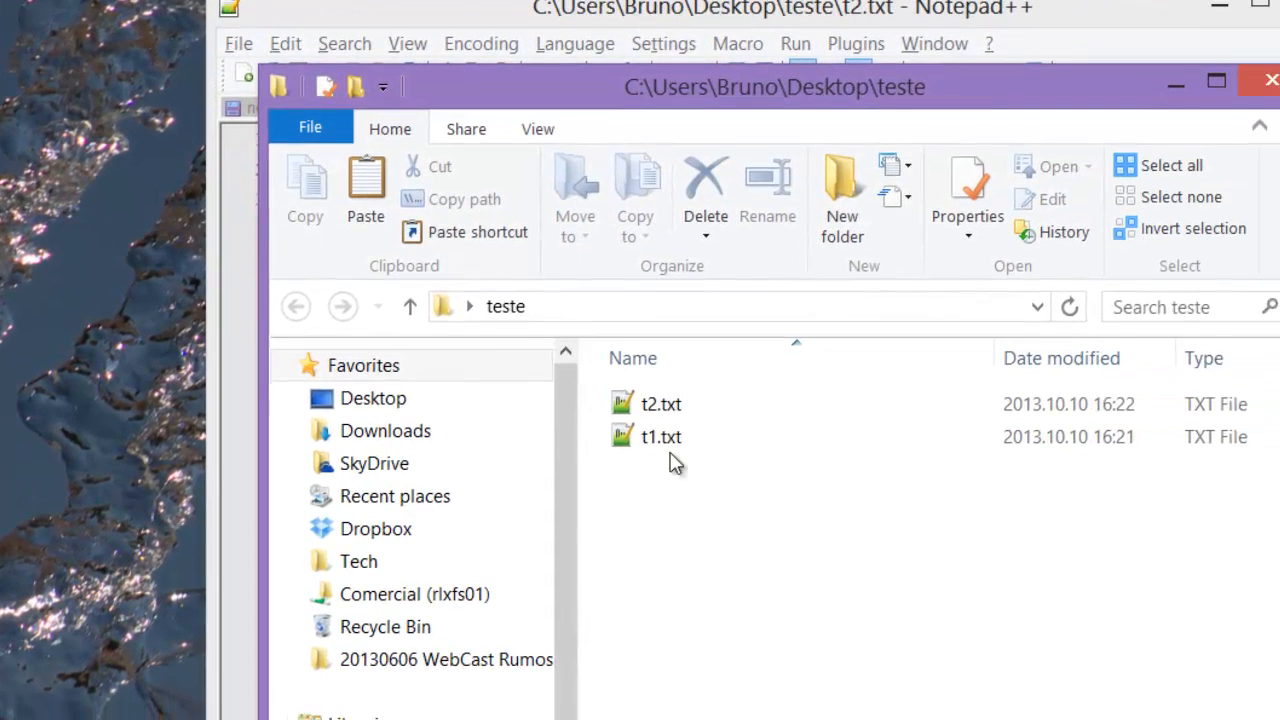
double_click(665, 438)
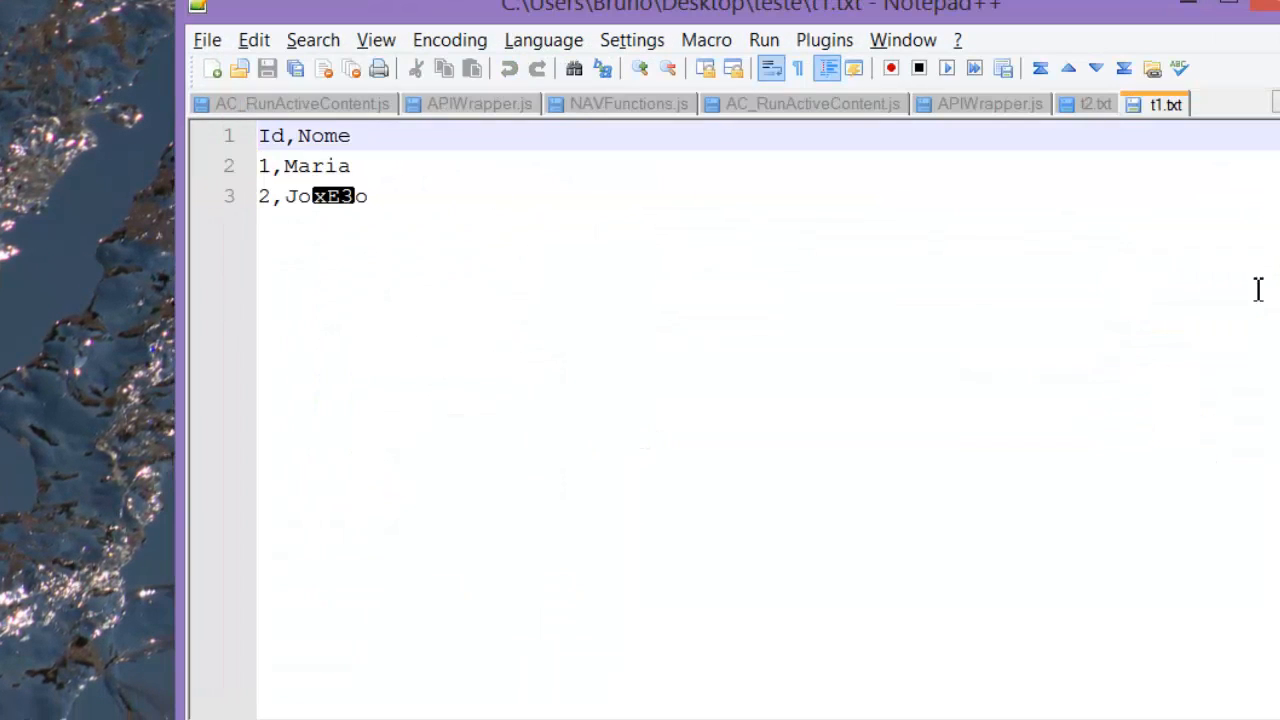
click(1095, 104)
click(1150, 104)
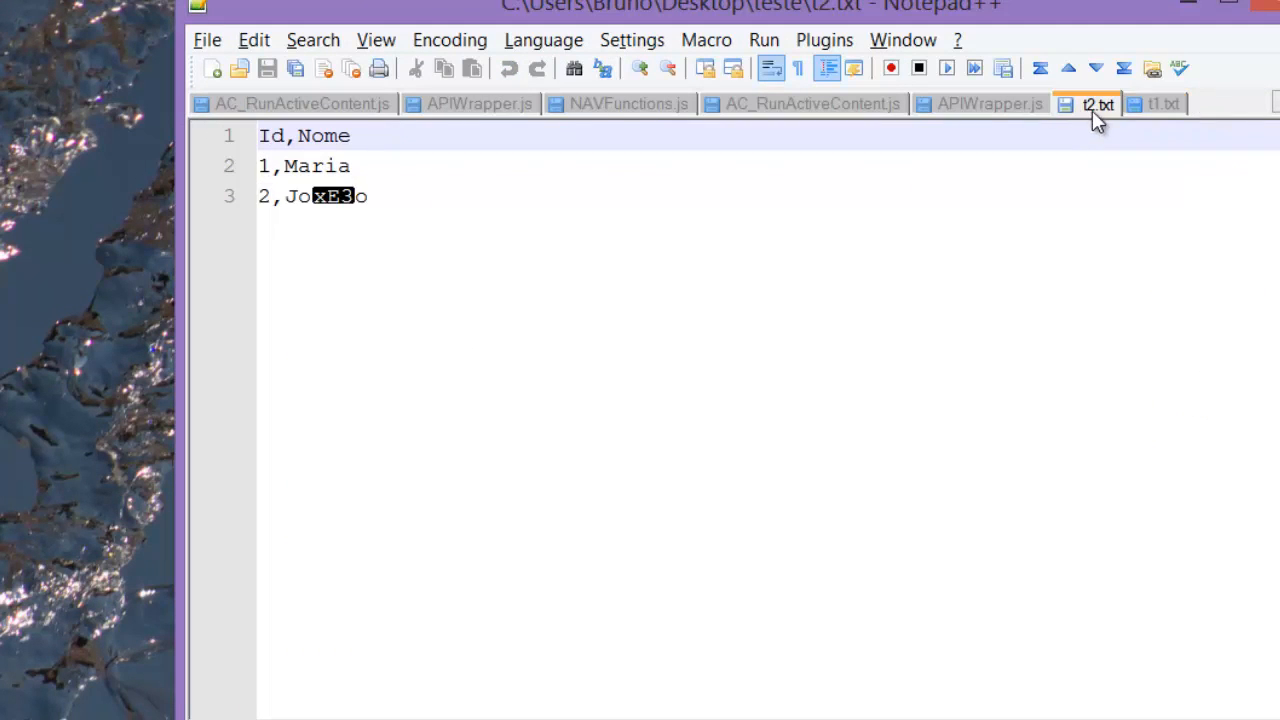
click(1094, 106)
click(517, 175)
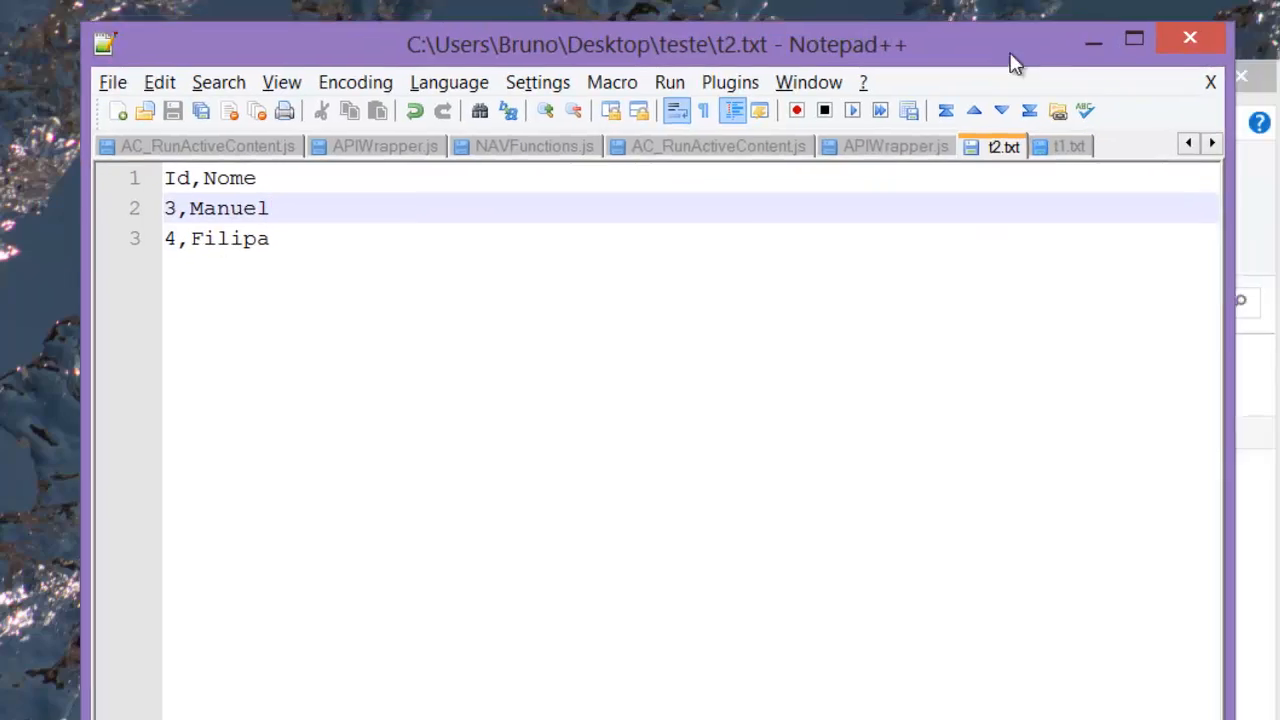
Minimize the text editor and the teste folder window, and switch back to the abc project in Visual Studio.
click(1097, 46)
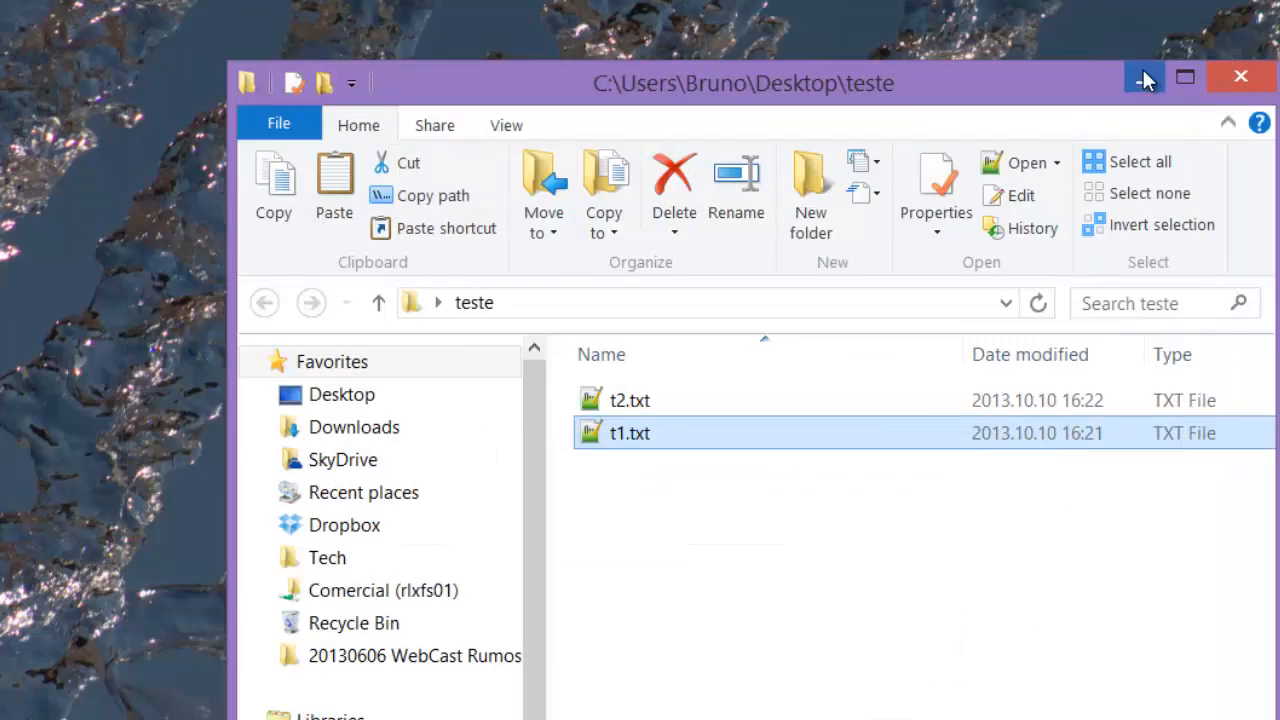
click(1140, 80)
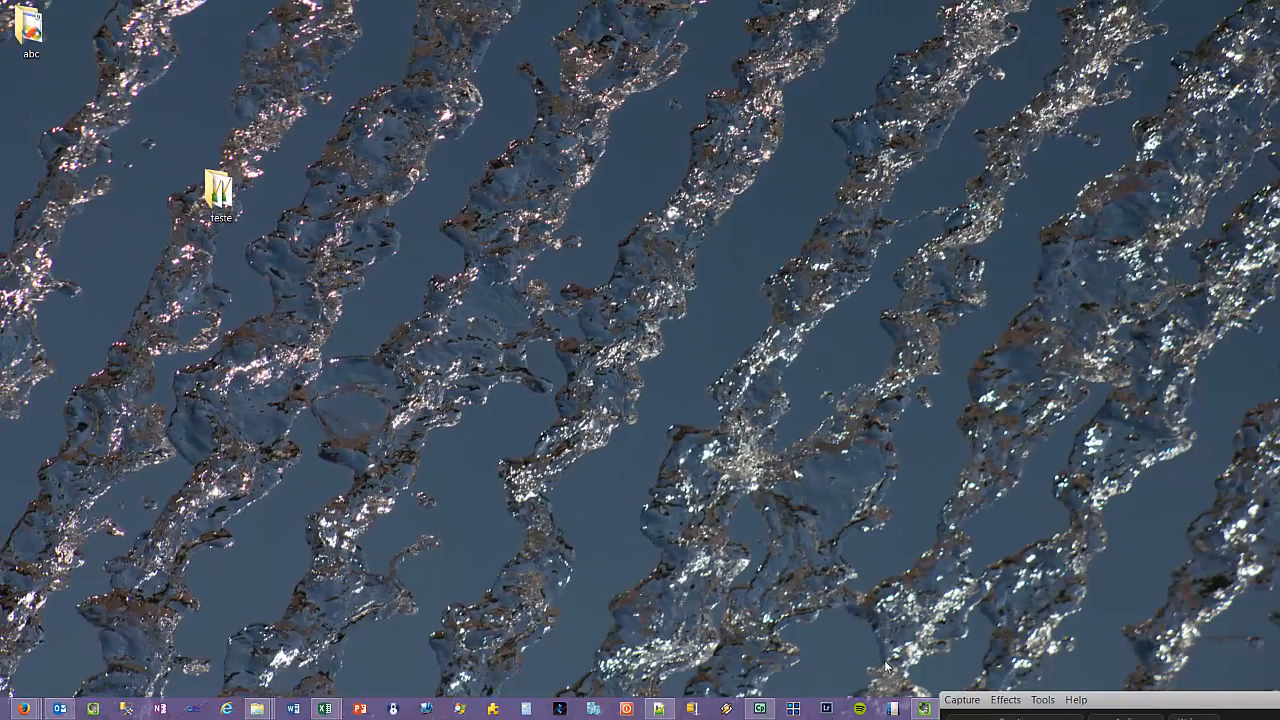
key(alt+Tab)
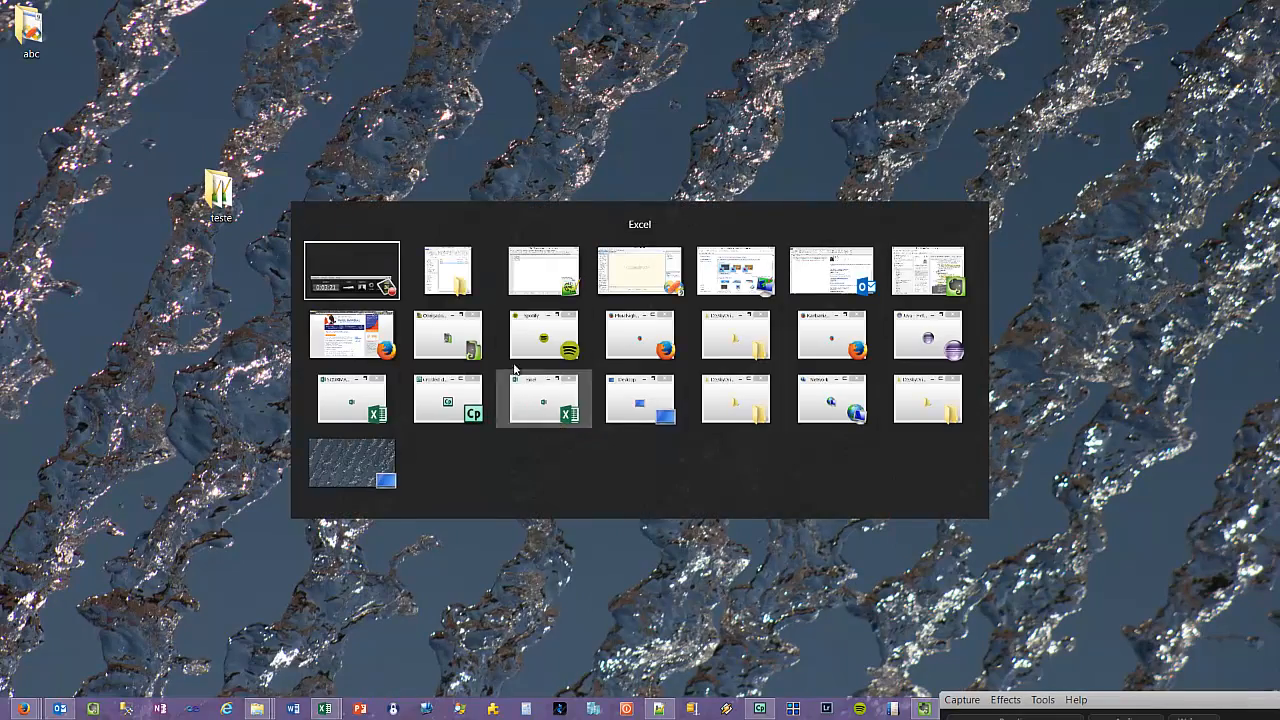
click(532, 284)
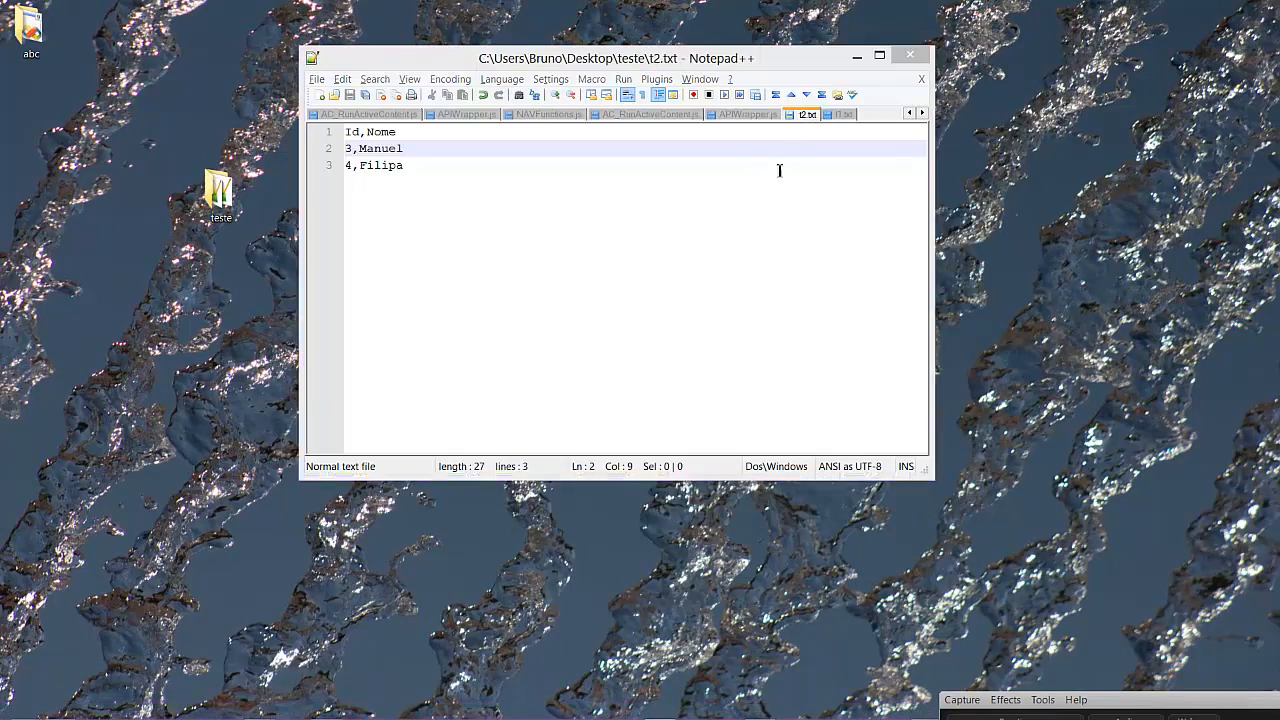
key(alt+Tab)
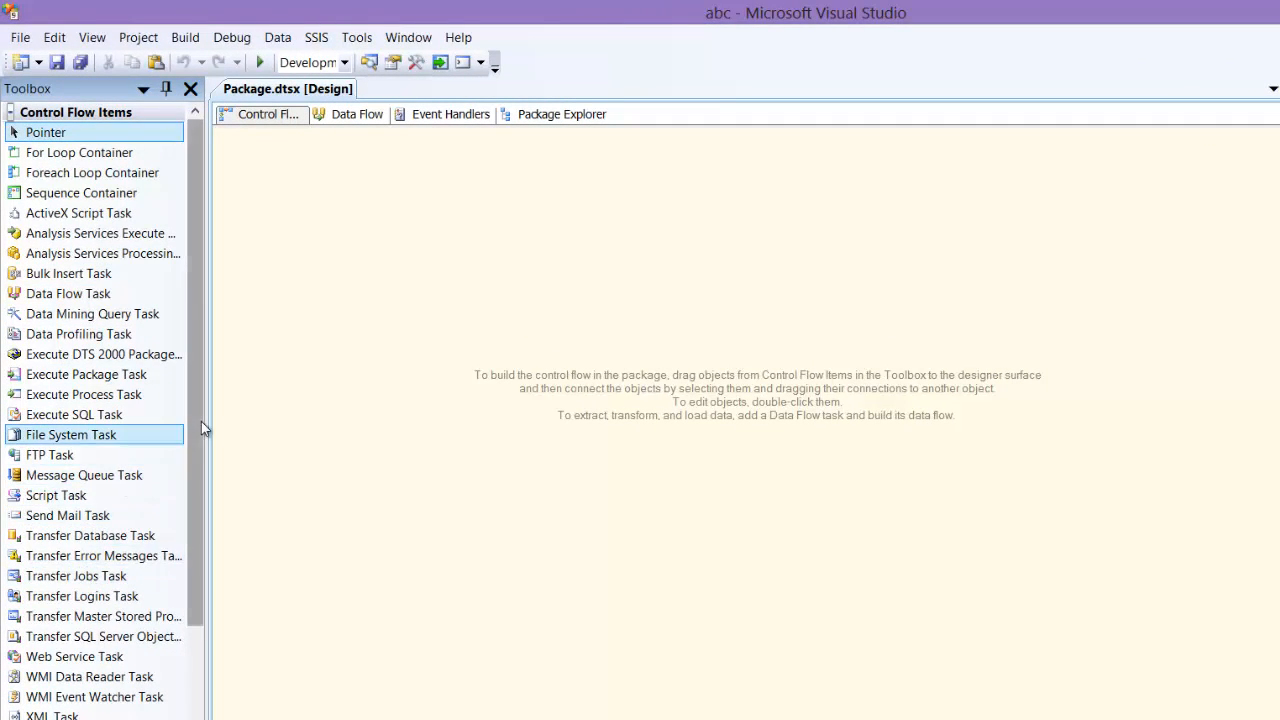
Add a Data Flow Task to the package's control flow and name it "carrega ficheiro".
drag(200, 421, 171, 414)
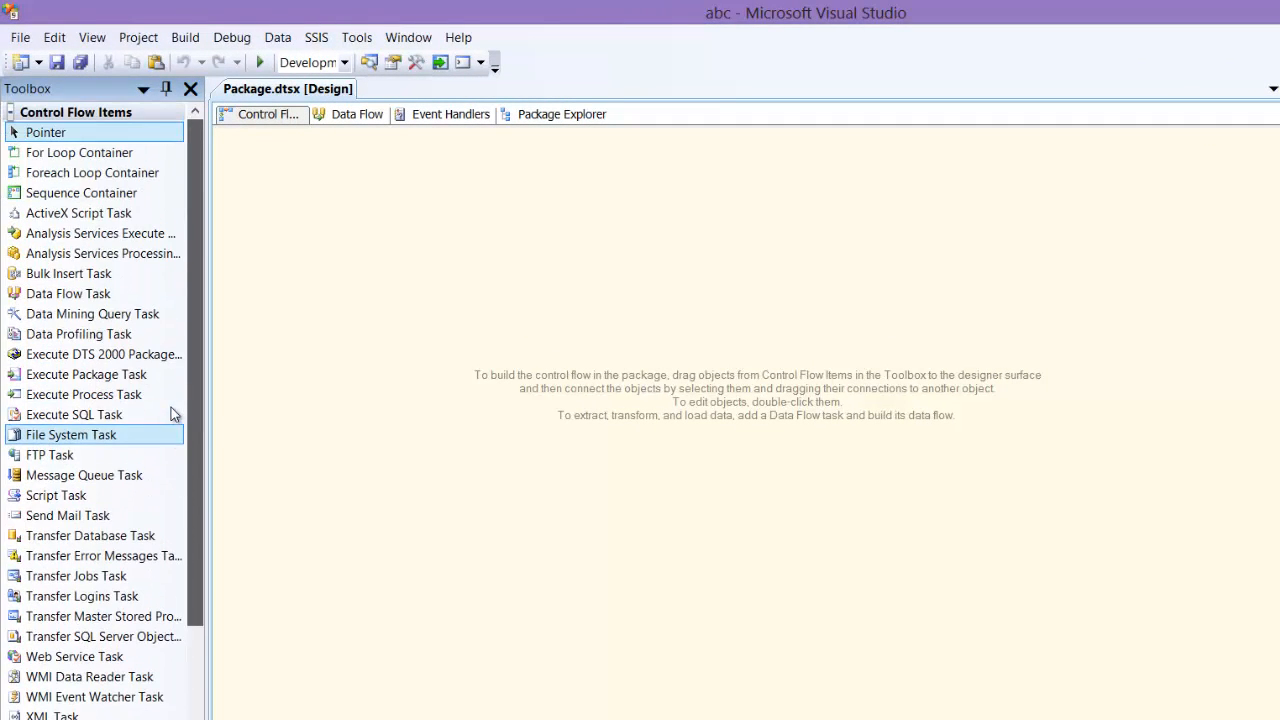
drag(57, 295, 612, 302)
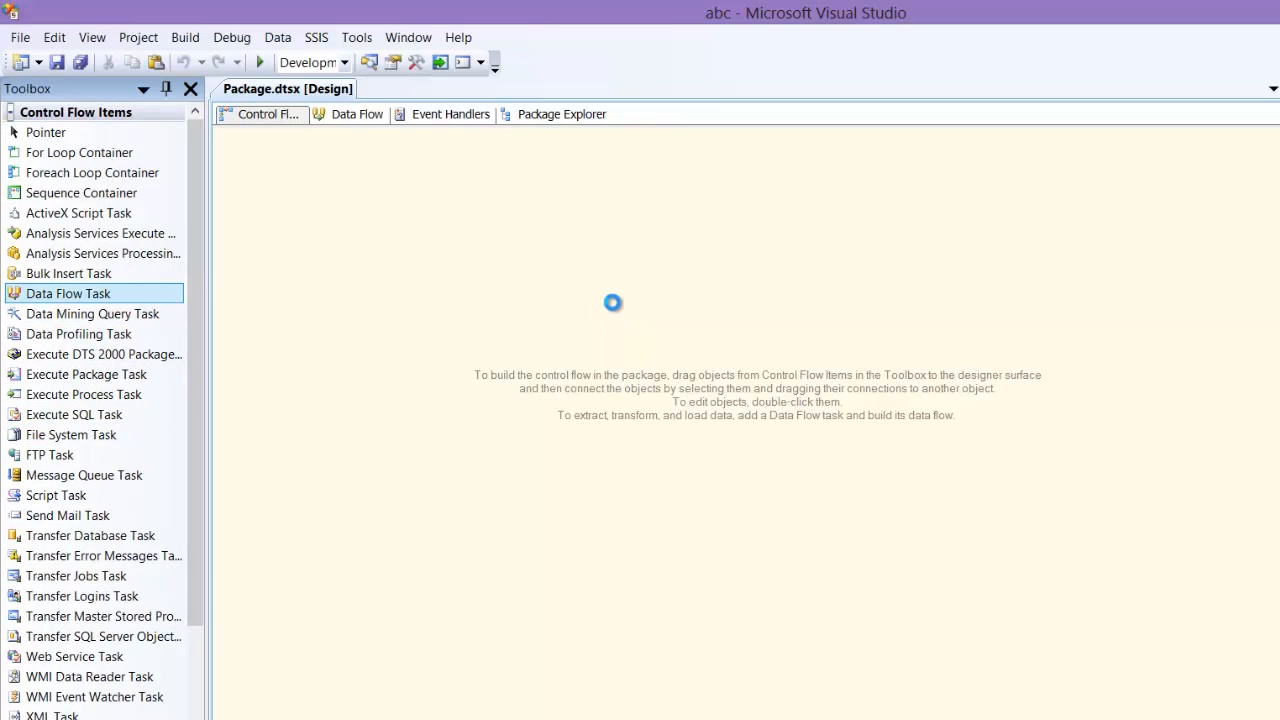
click(702, 263)
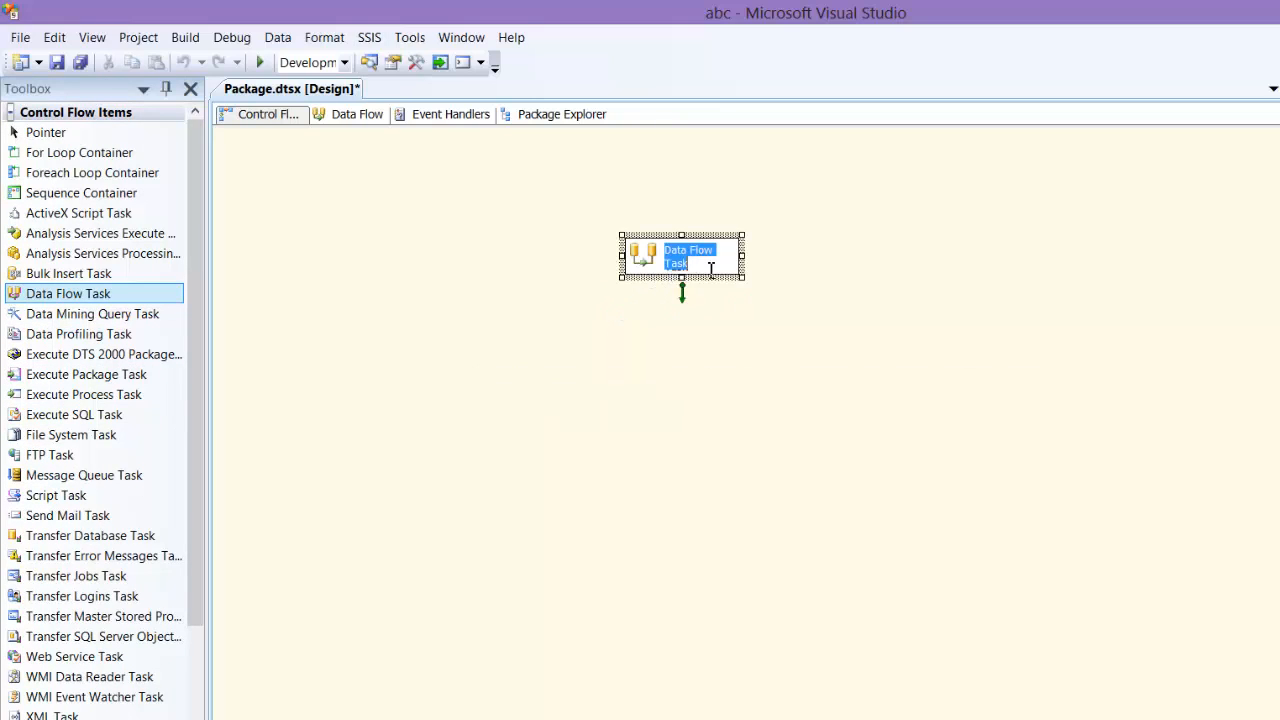
text(darrega ficheiro)
key(Return)
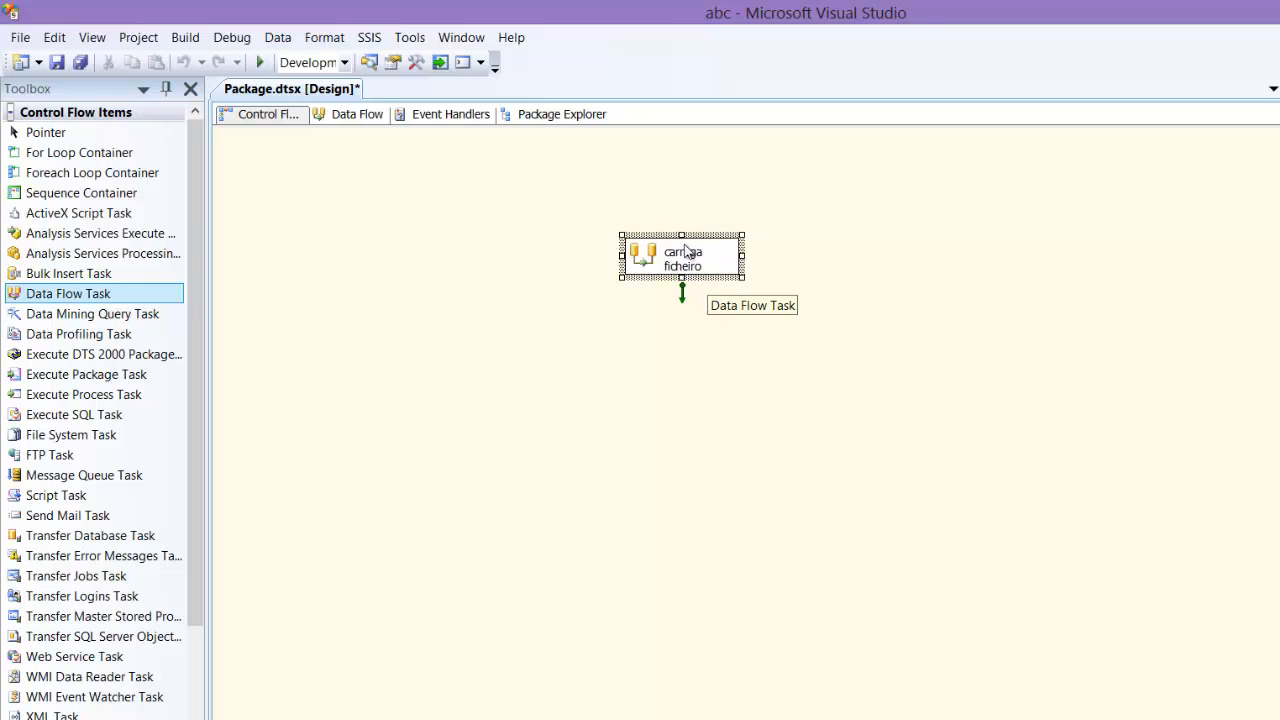
Open the data flow of the "carrega ficheiro" task and look through the available data flow components.
double_click(657, 245)
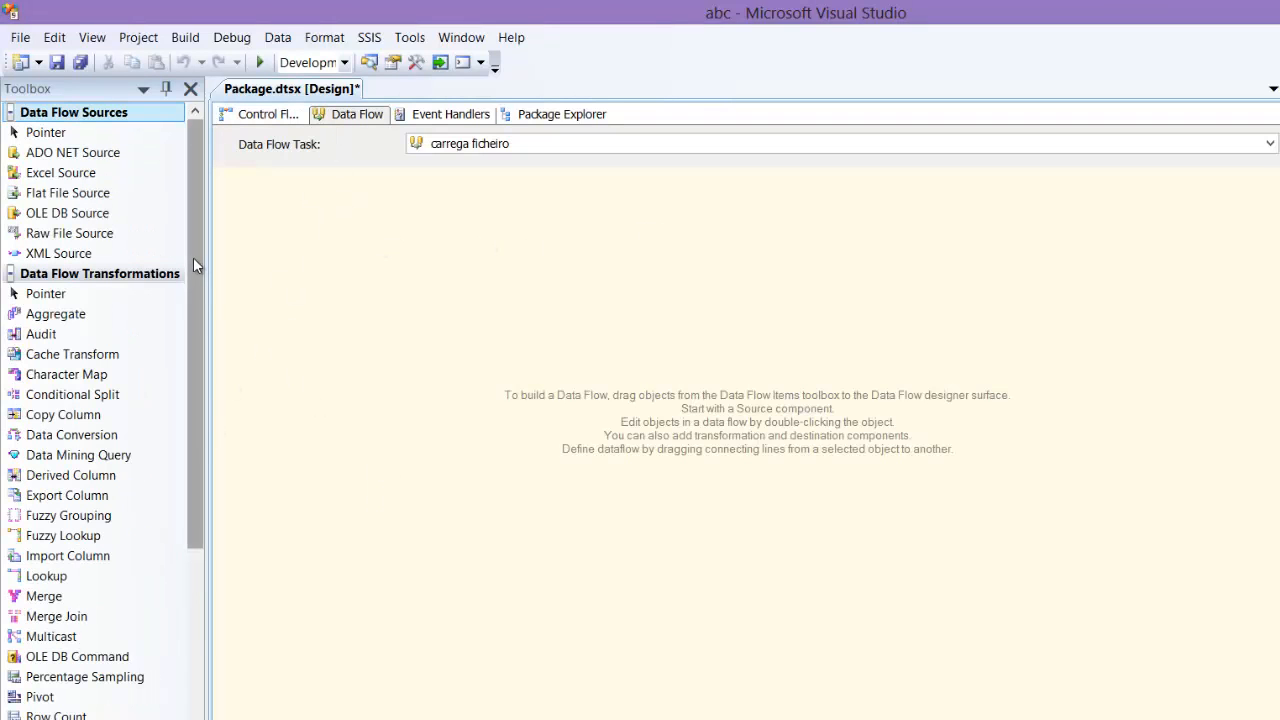
scroll(193, 257, down, 2)
scroll(193, 257, up, 2)
click(100, 213)
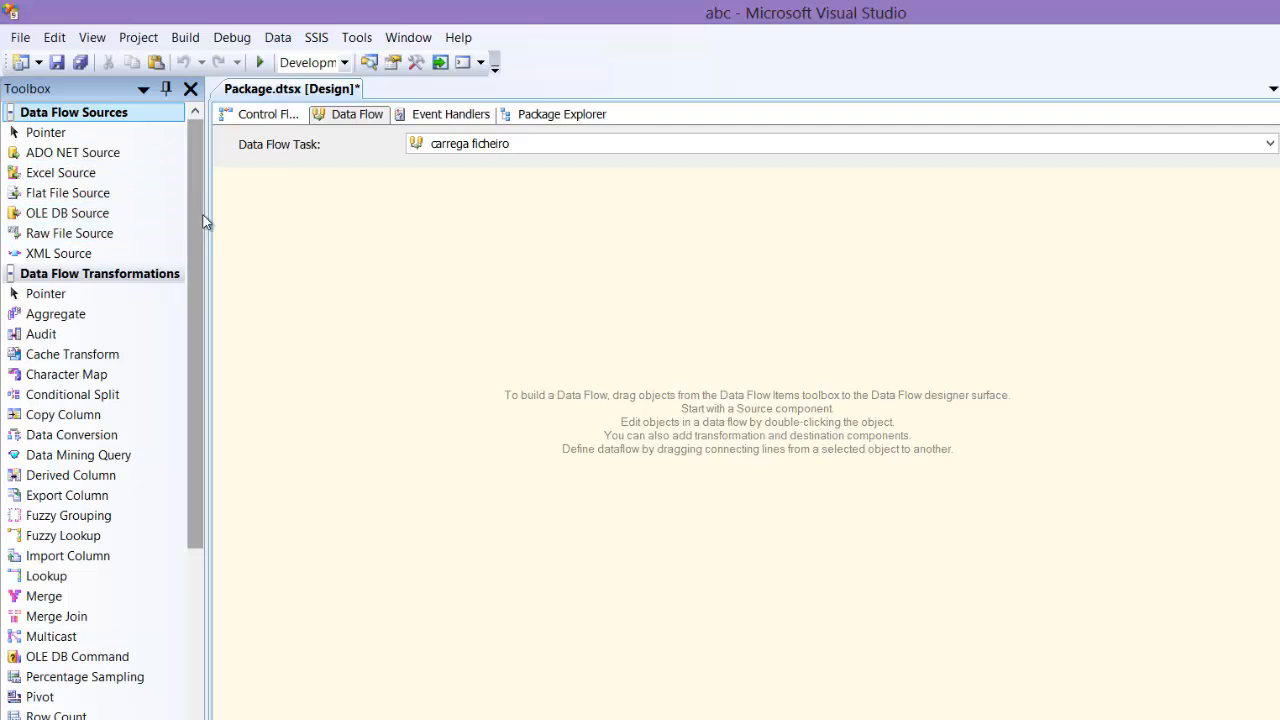
Add a Flat File Source to the "carrega ficheiro" data flow.
drag(202, 220, 194, 329)
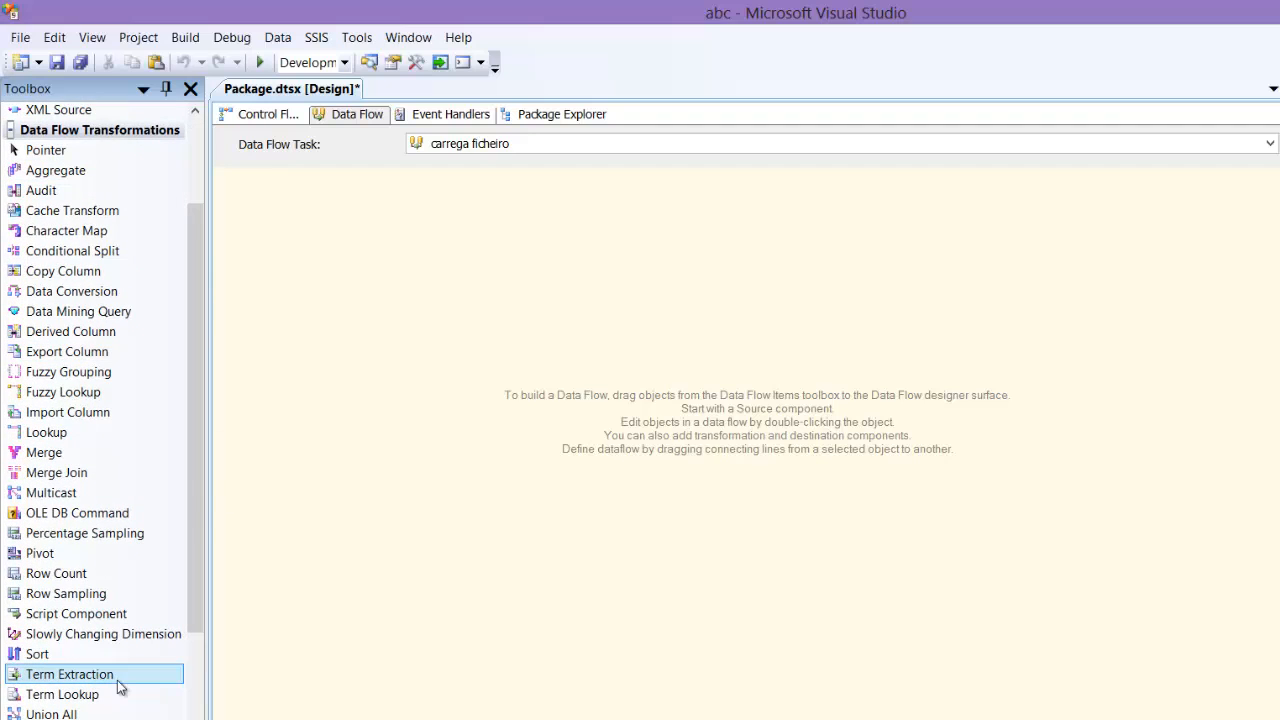
drag(199, 463, 100, 243)
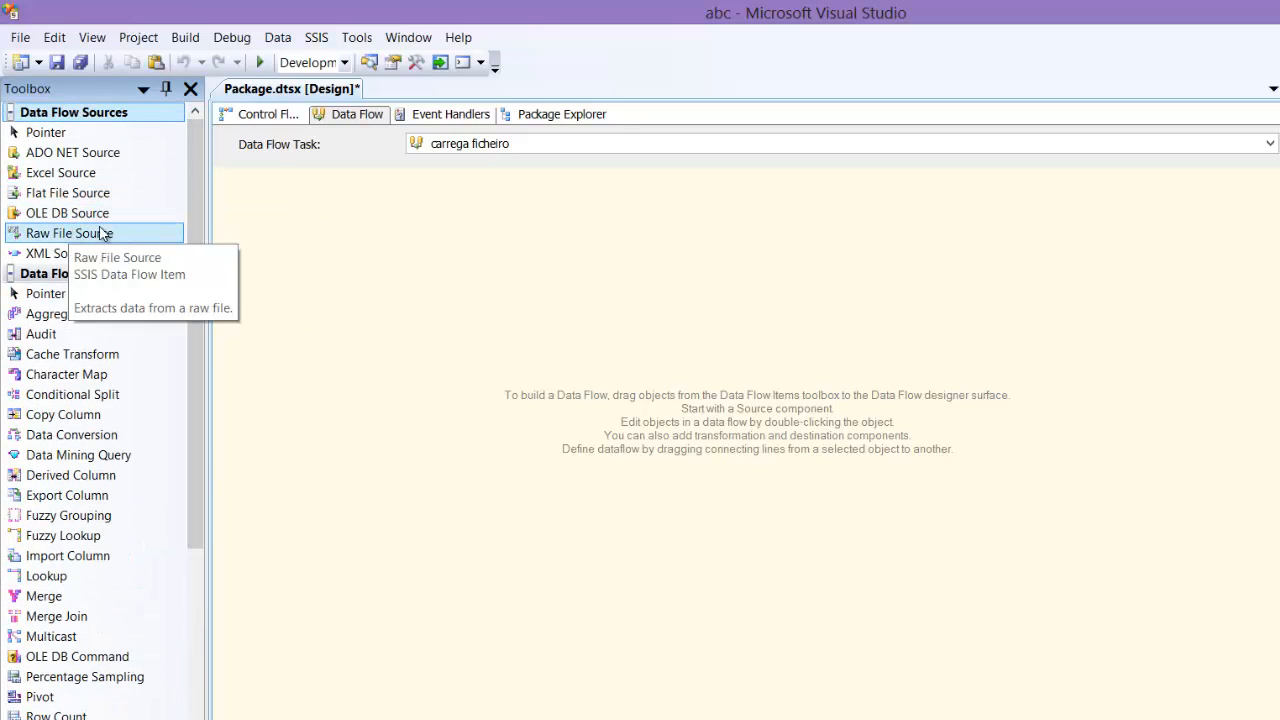
drag(68, 193, 576, 330)
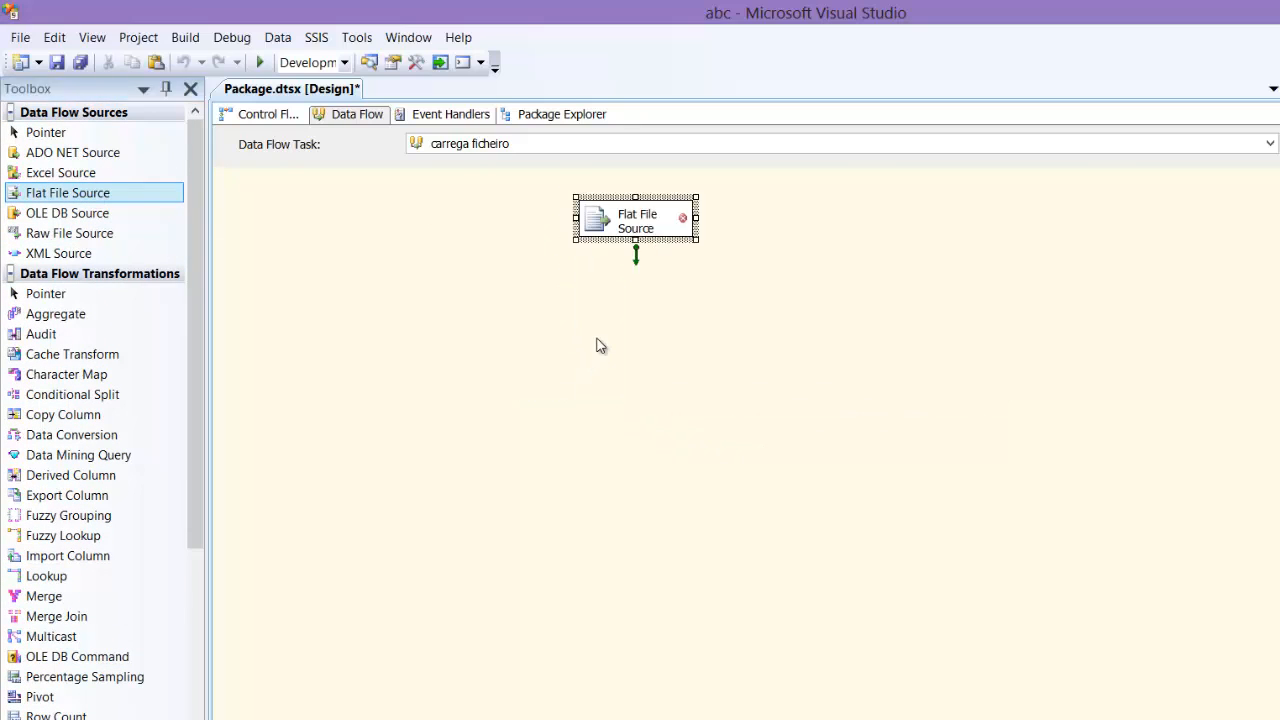
Create a flat file connection manager named "ficheiros teste" for the Flat File Source.
double_click(680, 222)
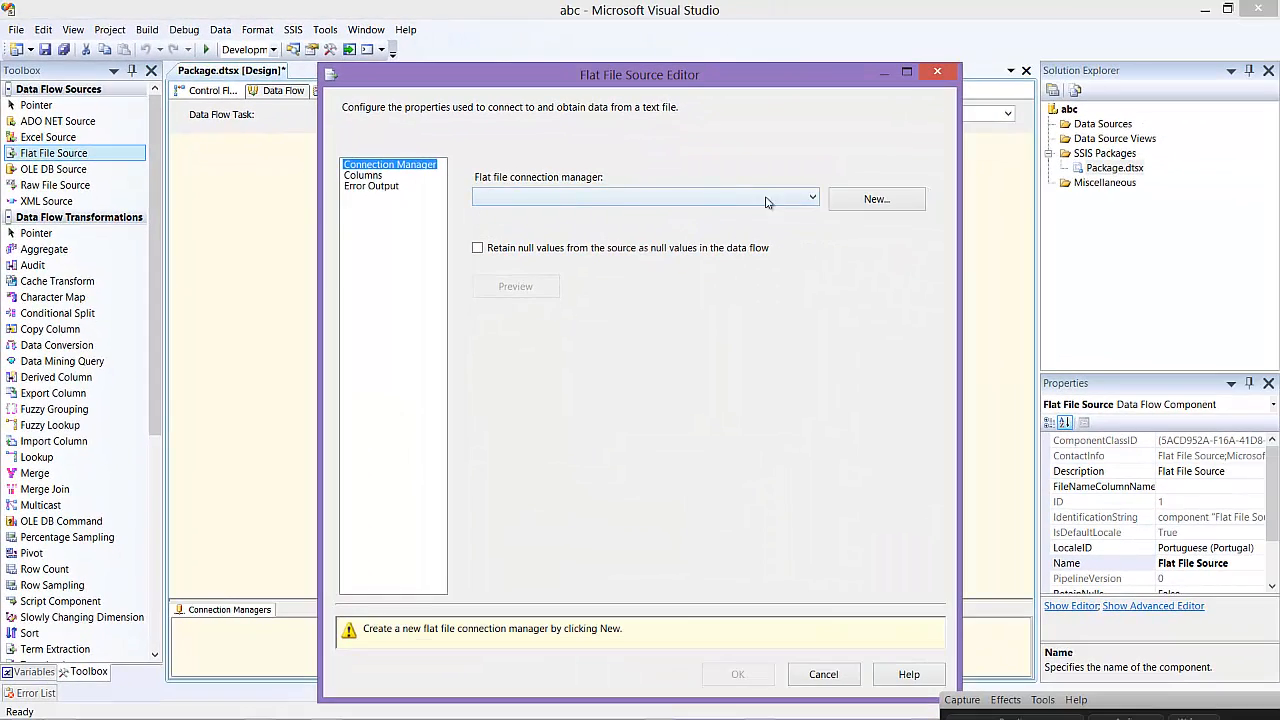
click(840, 200)
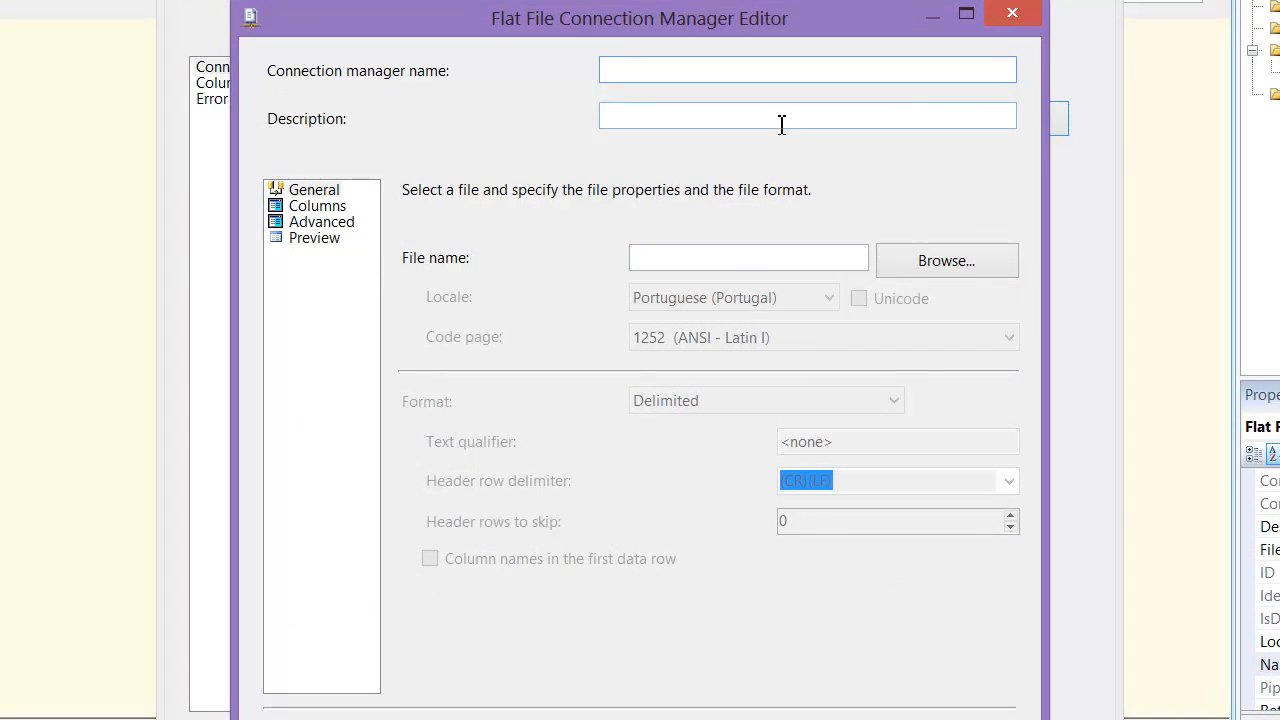
text(ficheiros teste)
Choose t1.txt from the teste folder on the Desktop as the connection manager's file.
click(949, 263)
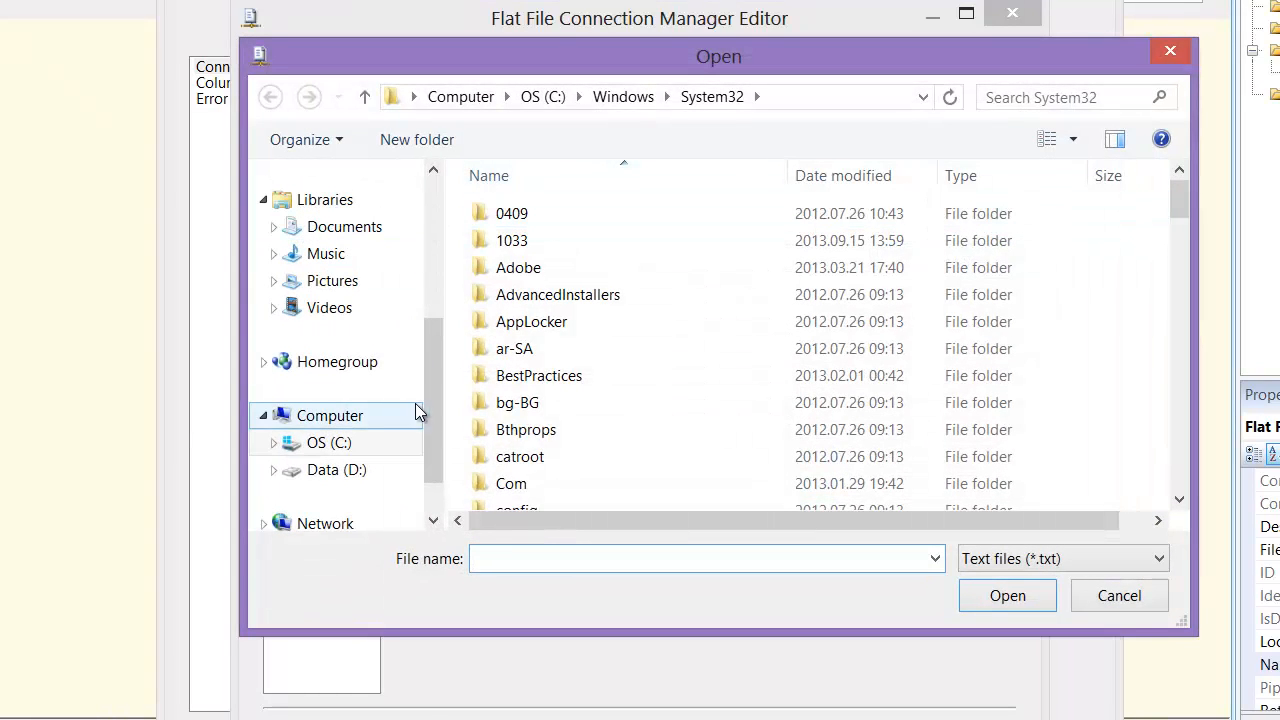
scroll(427, 349, up, 5)
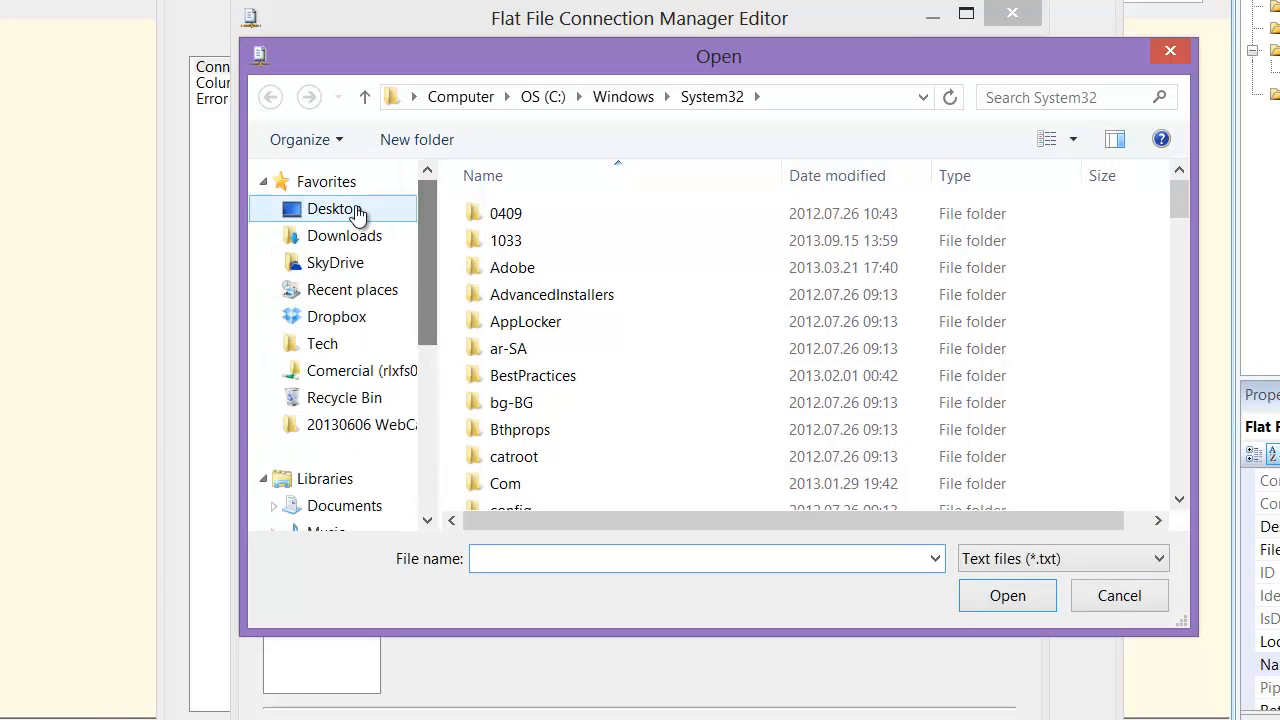
click(362, 218)
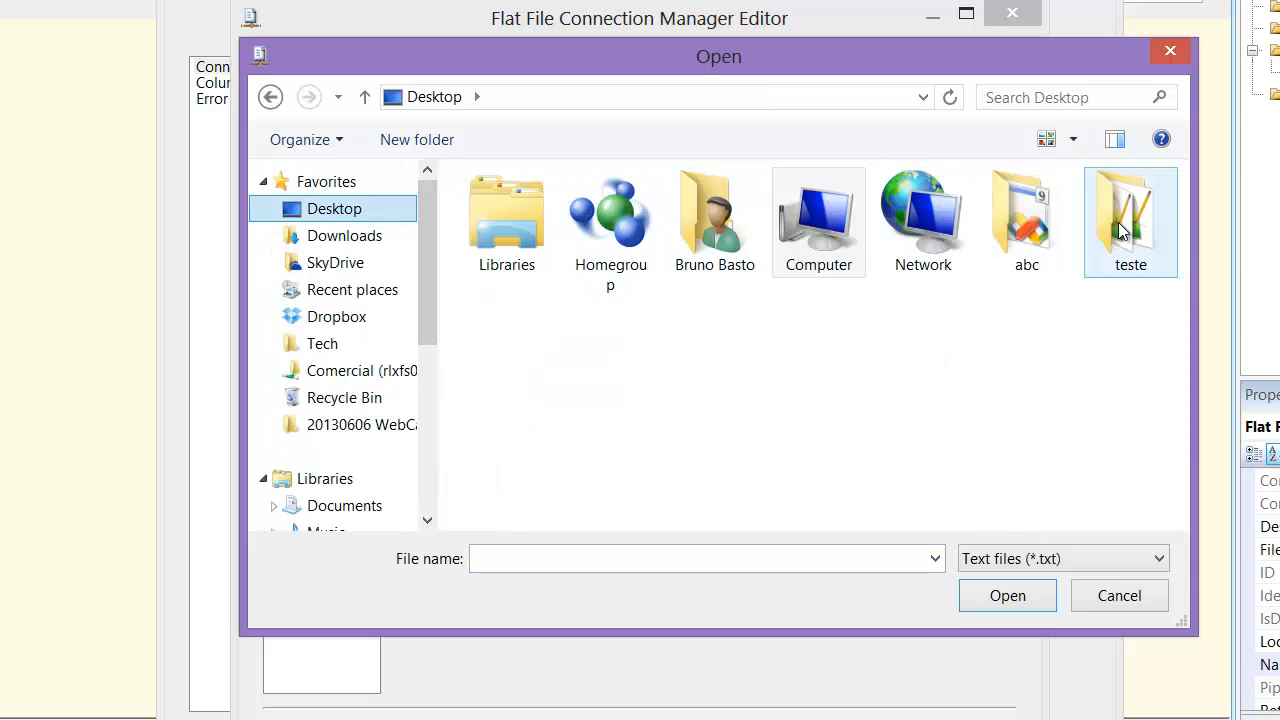
double_click(1128, 222)
double_click(568, 214)
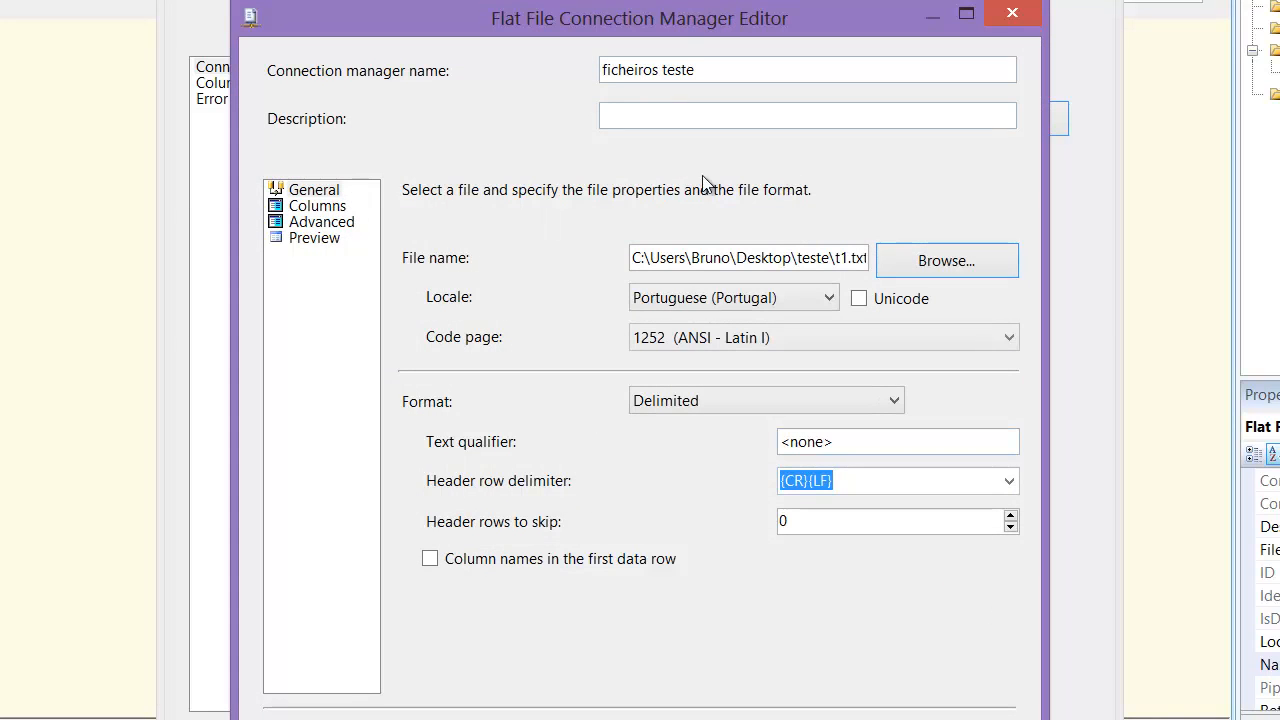
Use the first data row of t1.txt as column names and check the resulting columns.
click(318, 206)
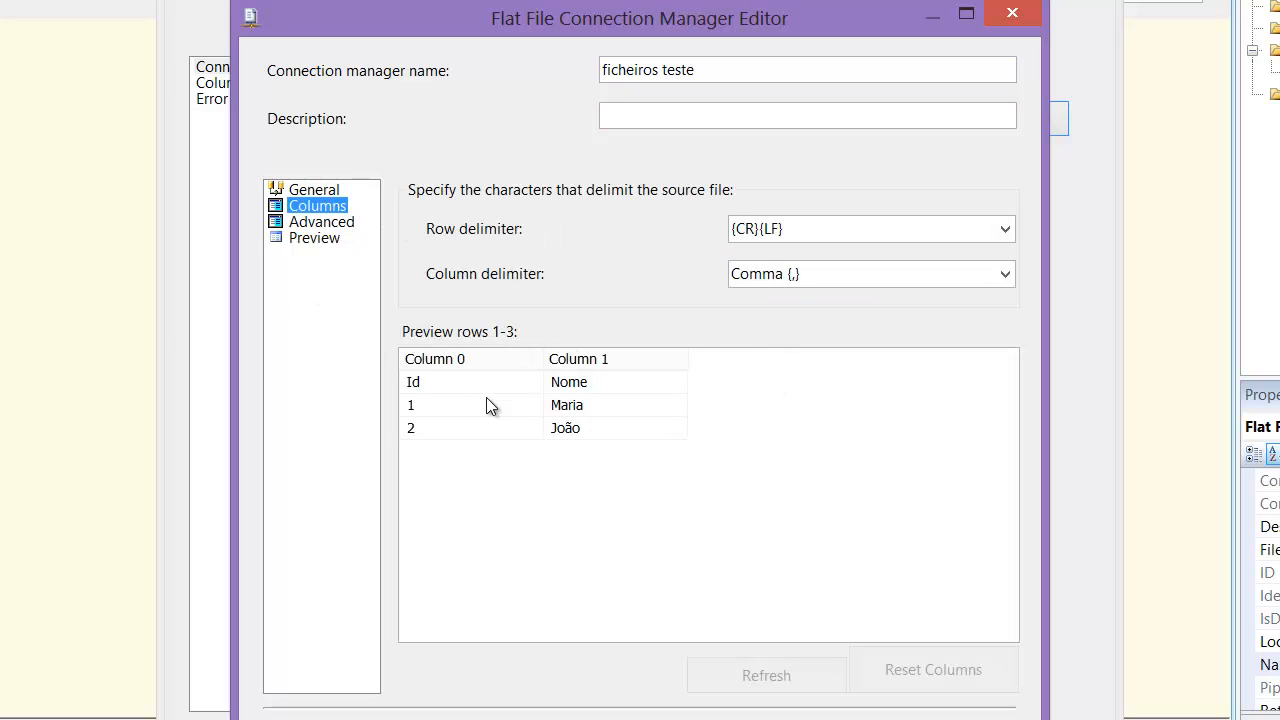
click(274, 190)
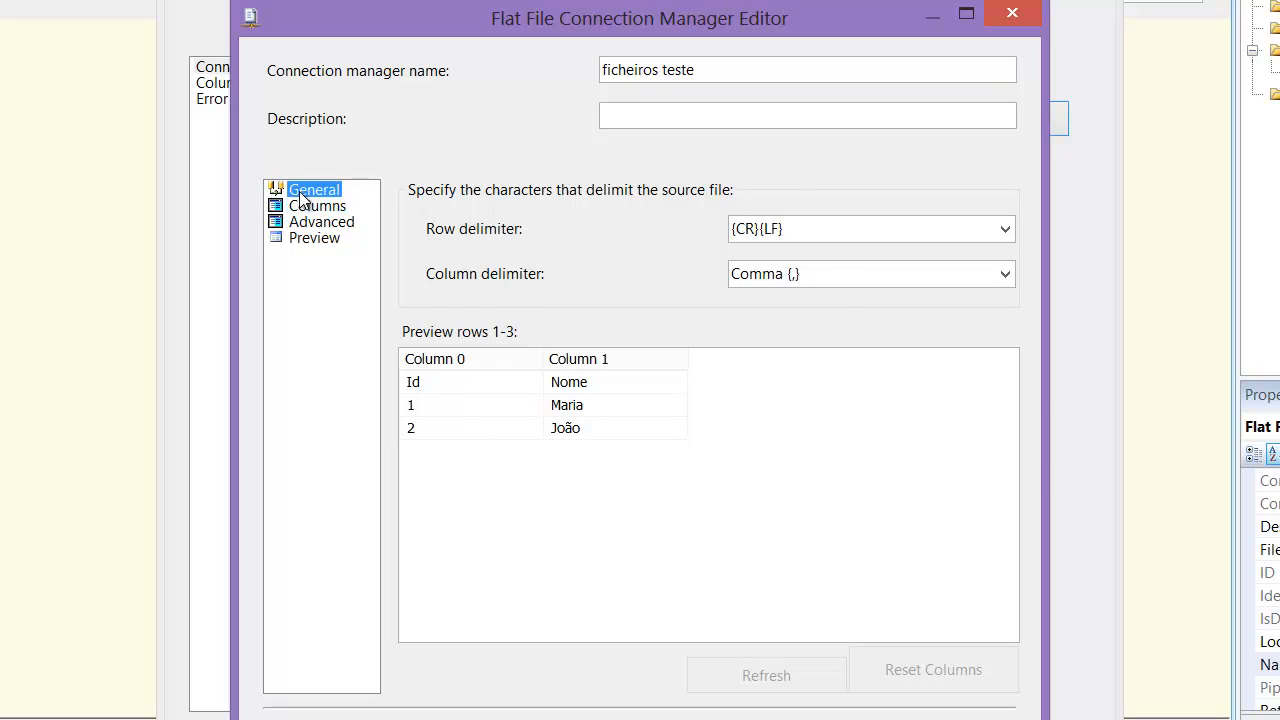
click(330, 206)
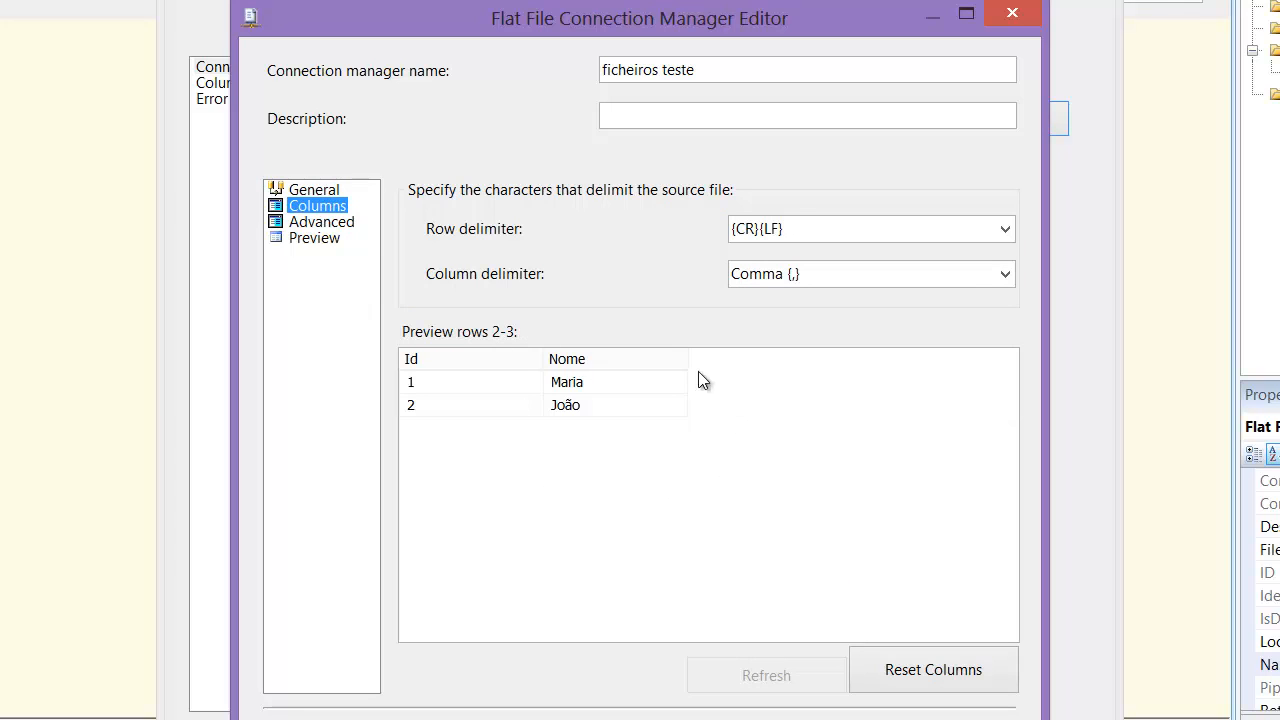
Set the data type of the Id column to four-byte signed integer [DT_I4].
click(327, 222)
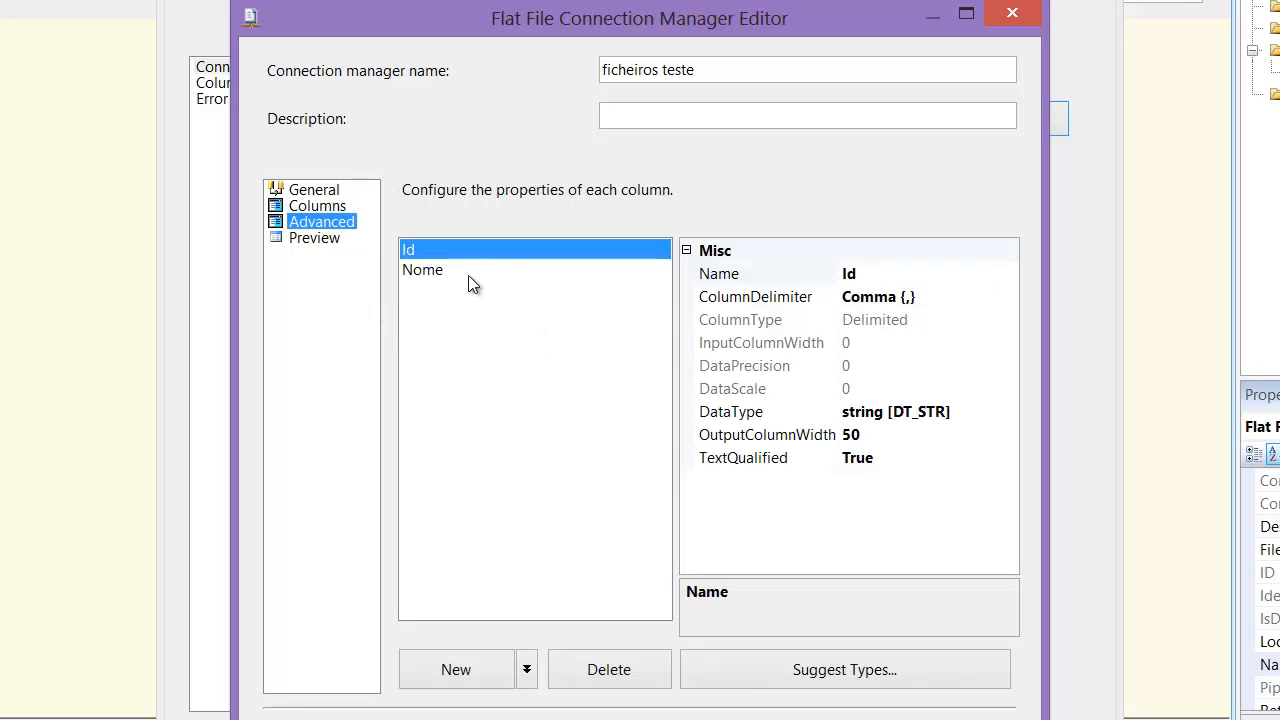
click(973, 412)
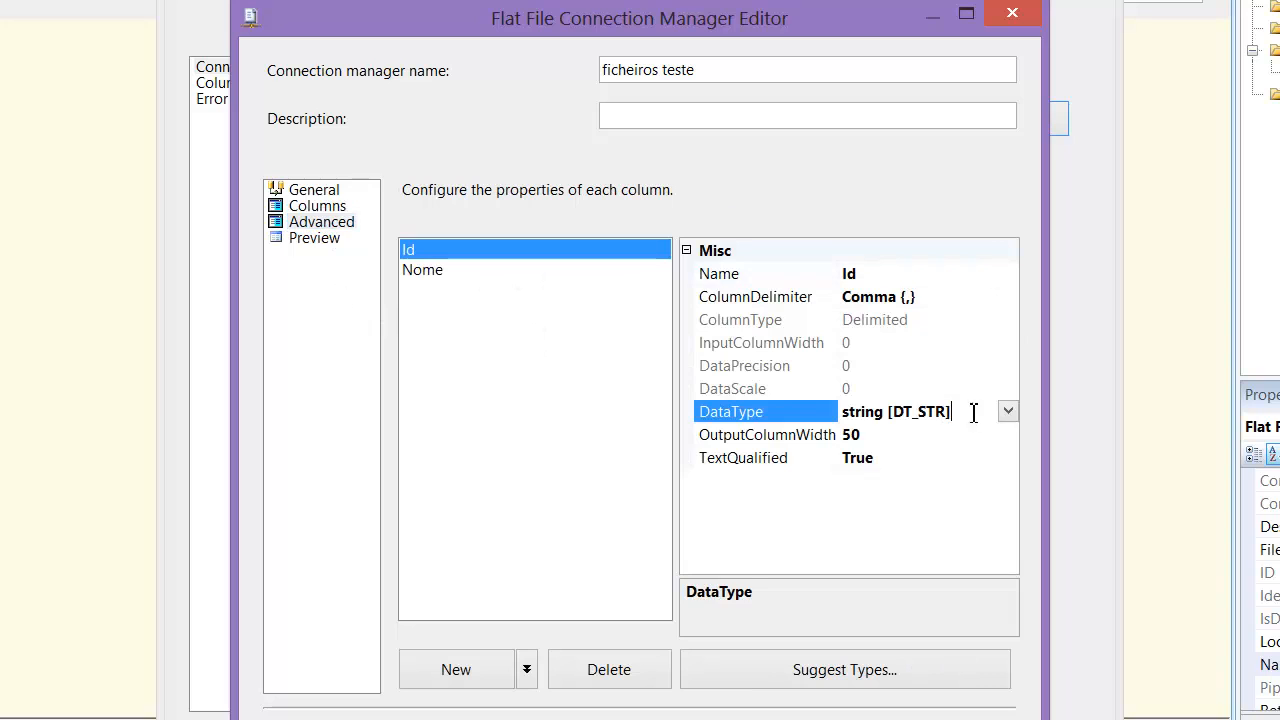
click(1007, 411)
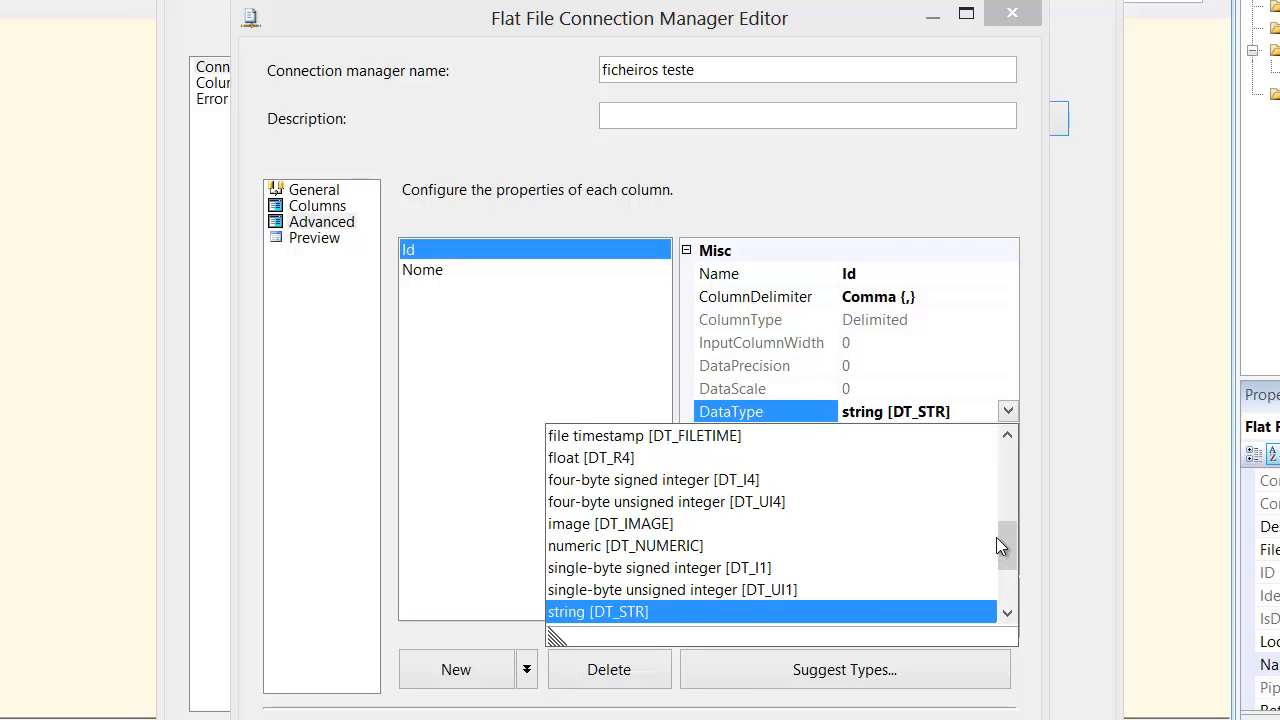
mouse_move(1007, 543)
mouse_down()
mouse_move(999, 474)
mouse_move(1002, 534)
mouse_up()
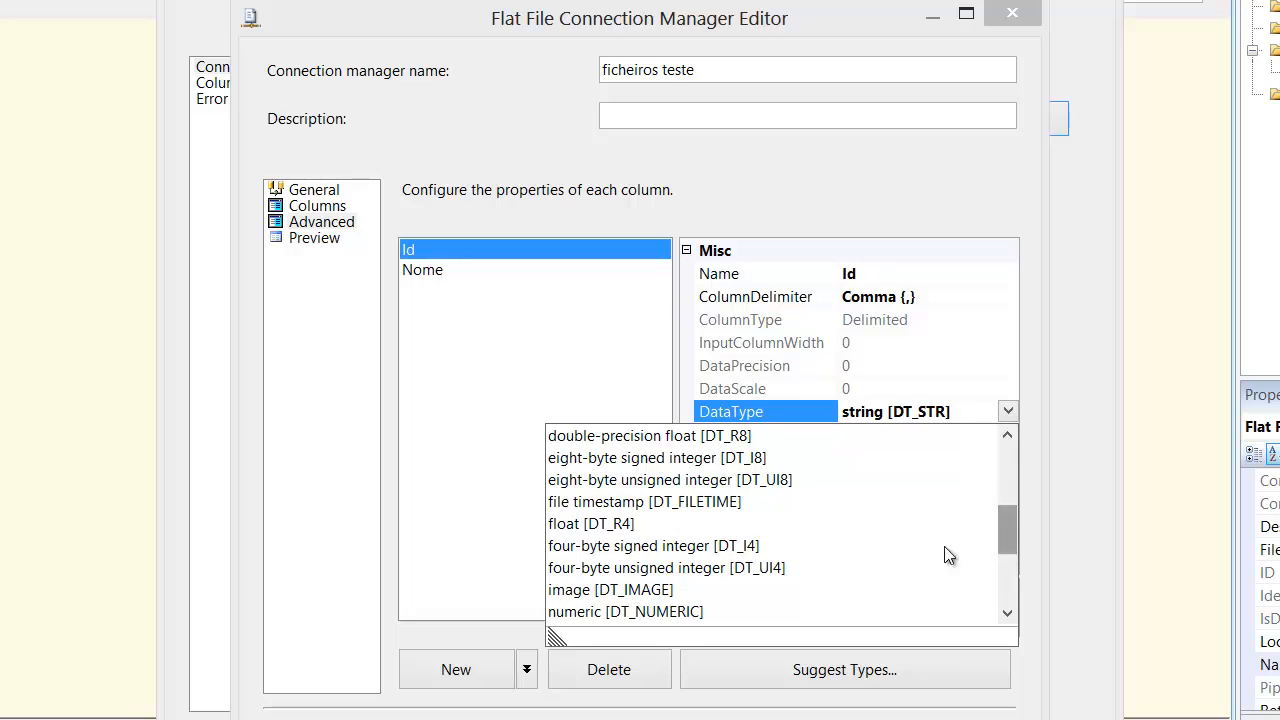
click(679, 547)
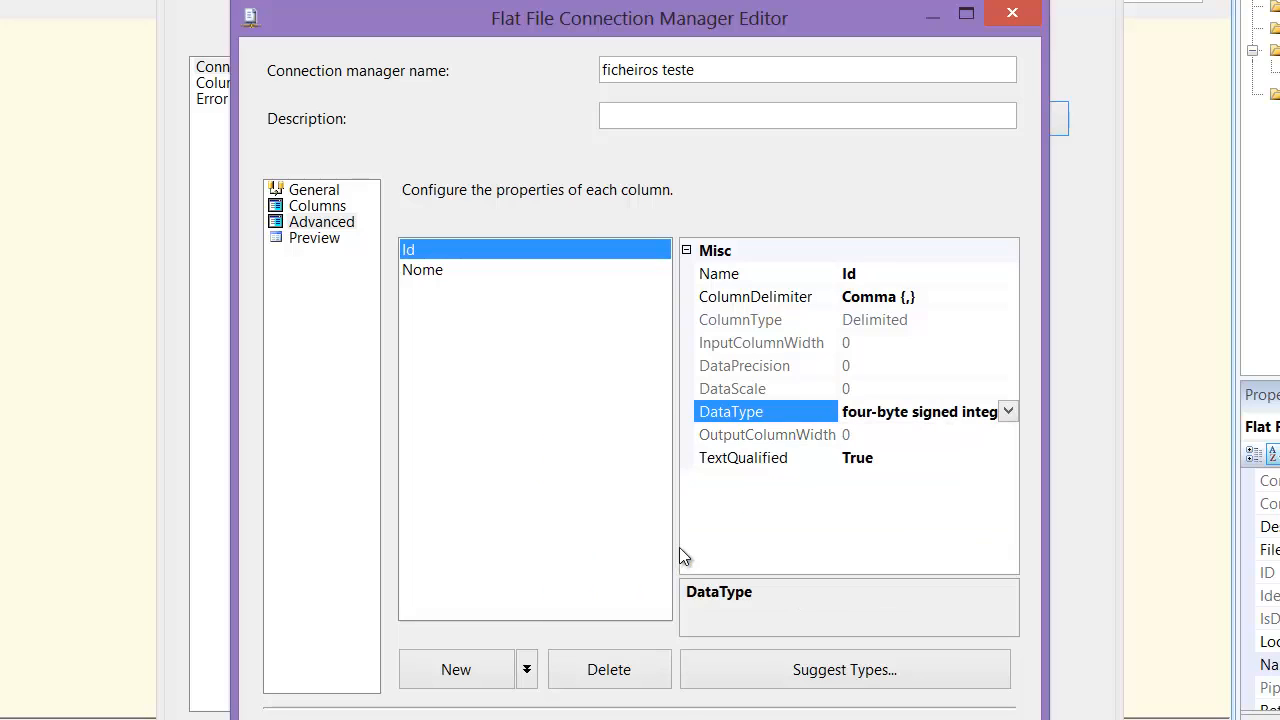
Check the Nome column's properties and the data preview, and accept the connection manager and the Flat File Source with its columns.
click(443, 272)
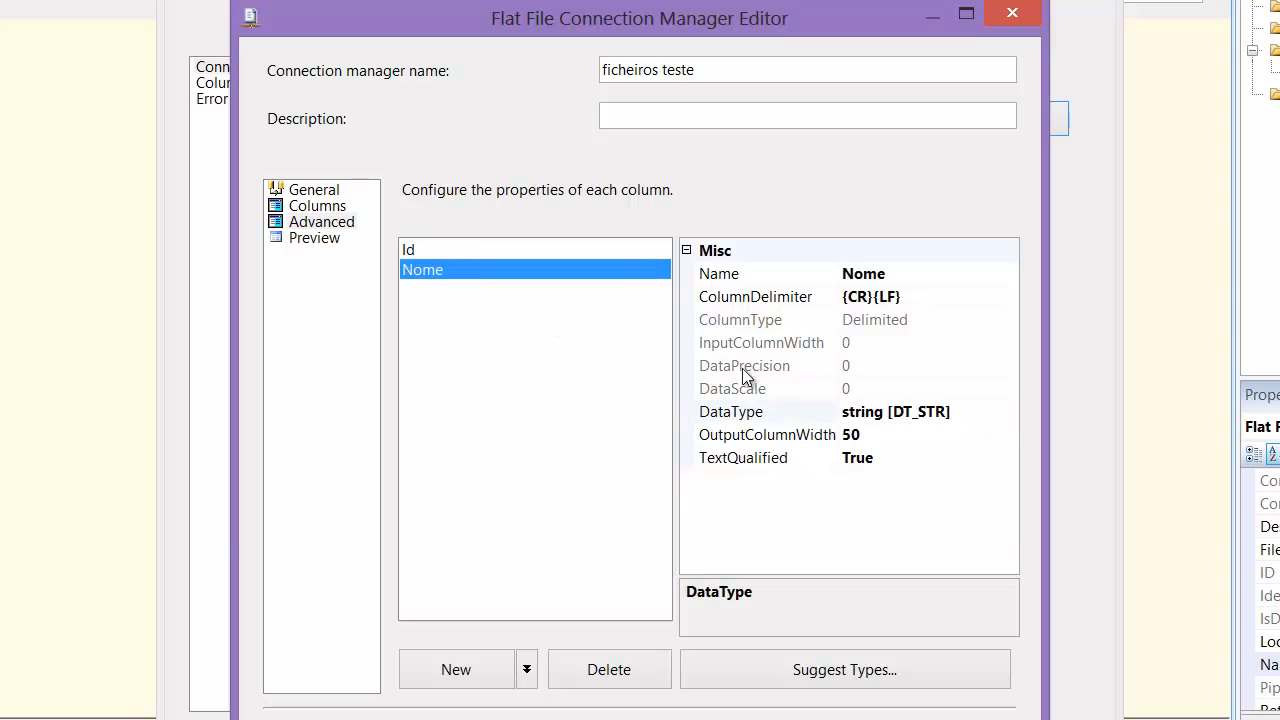
click(893, 437)
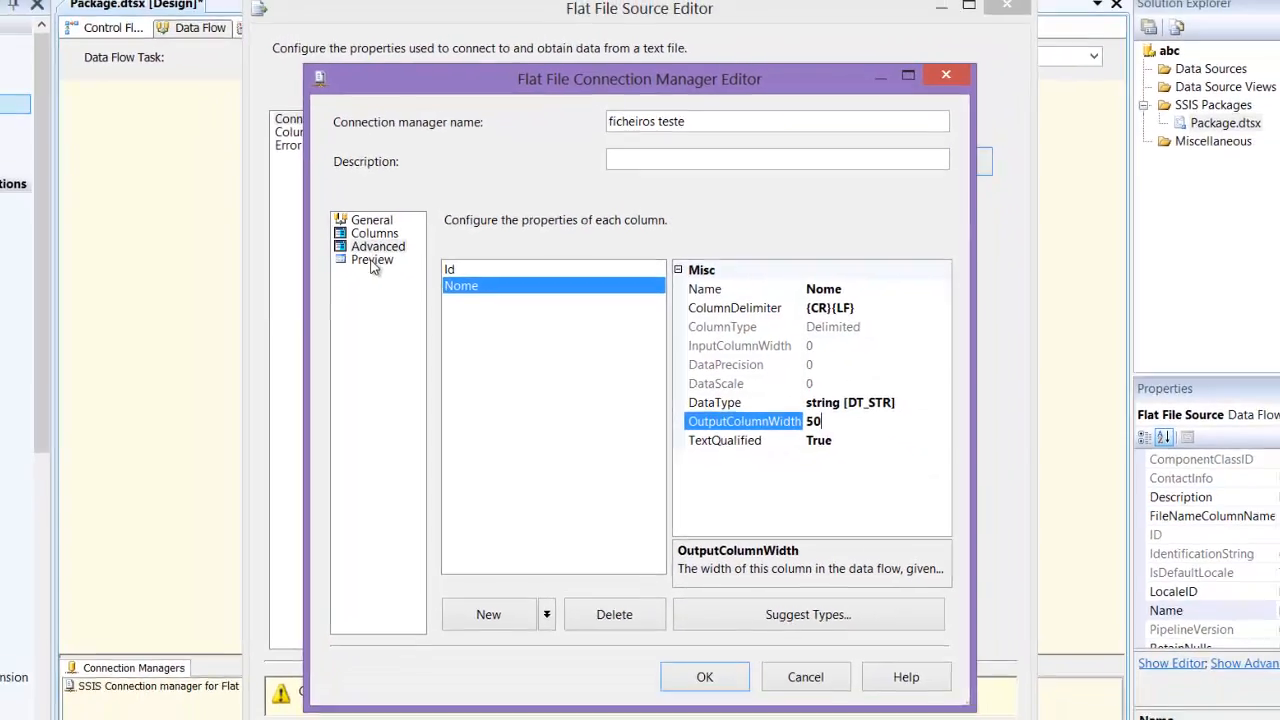
click(316, 238)
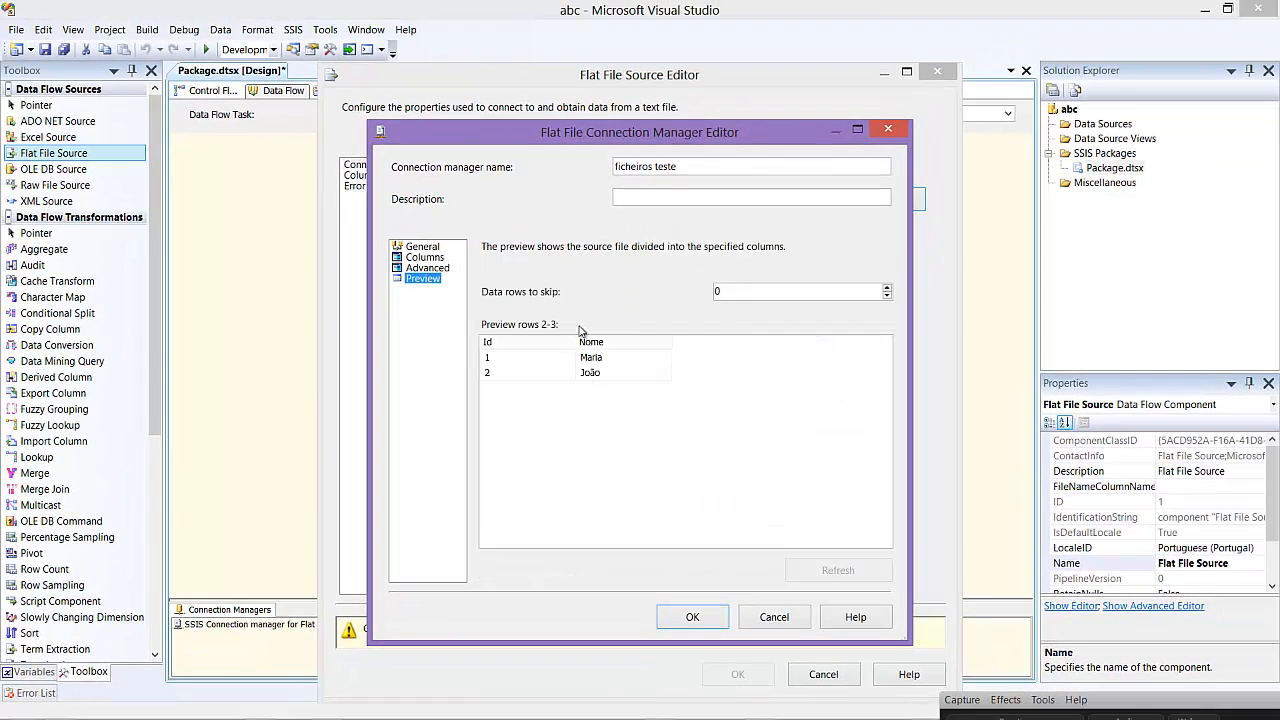
click(692, 617)
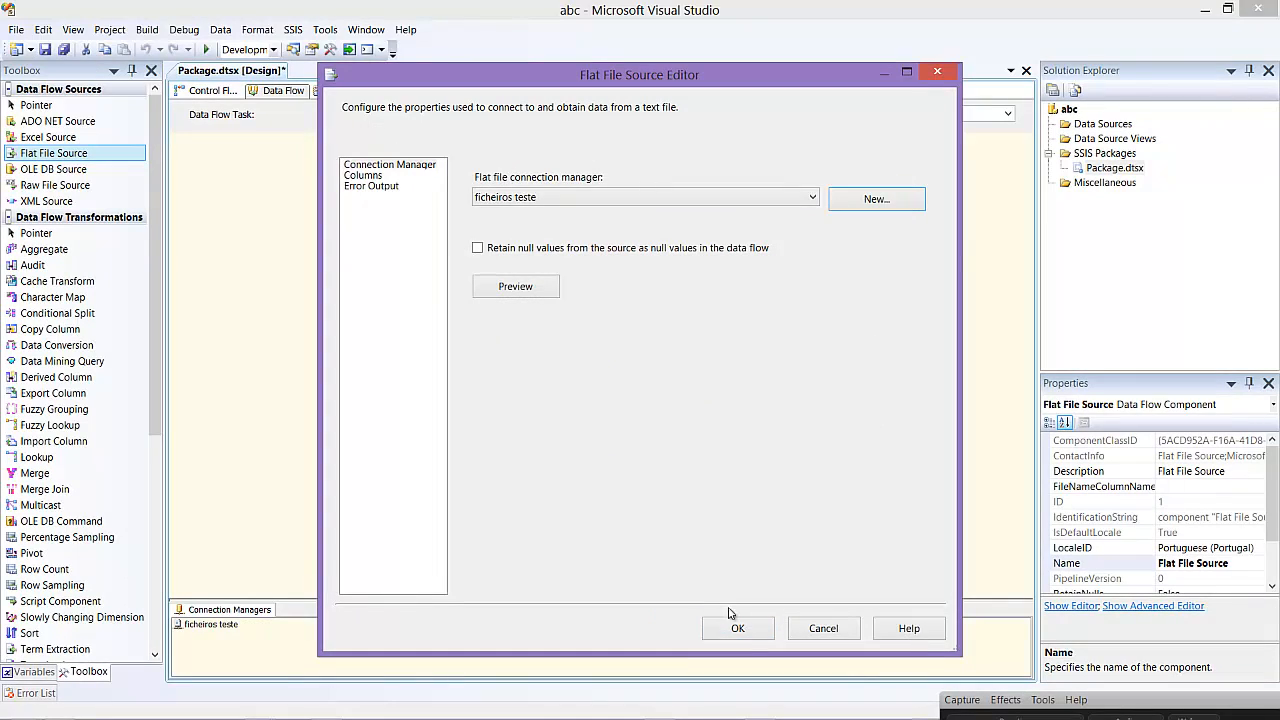
click(378, 177)
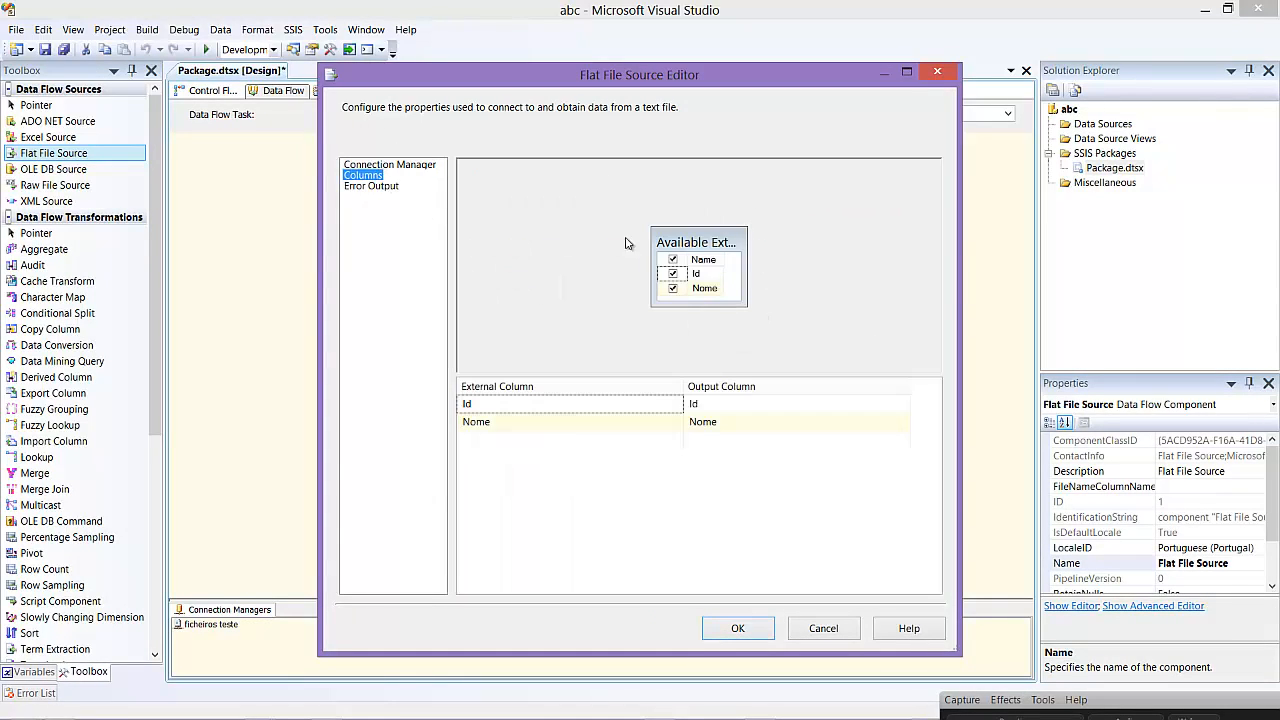
click(737, 627)
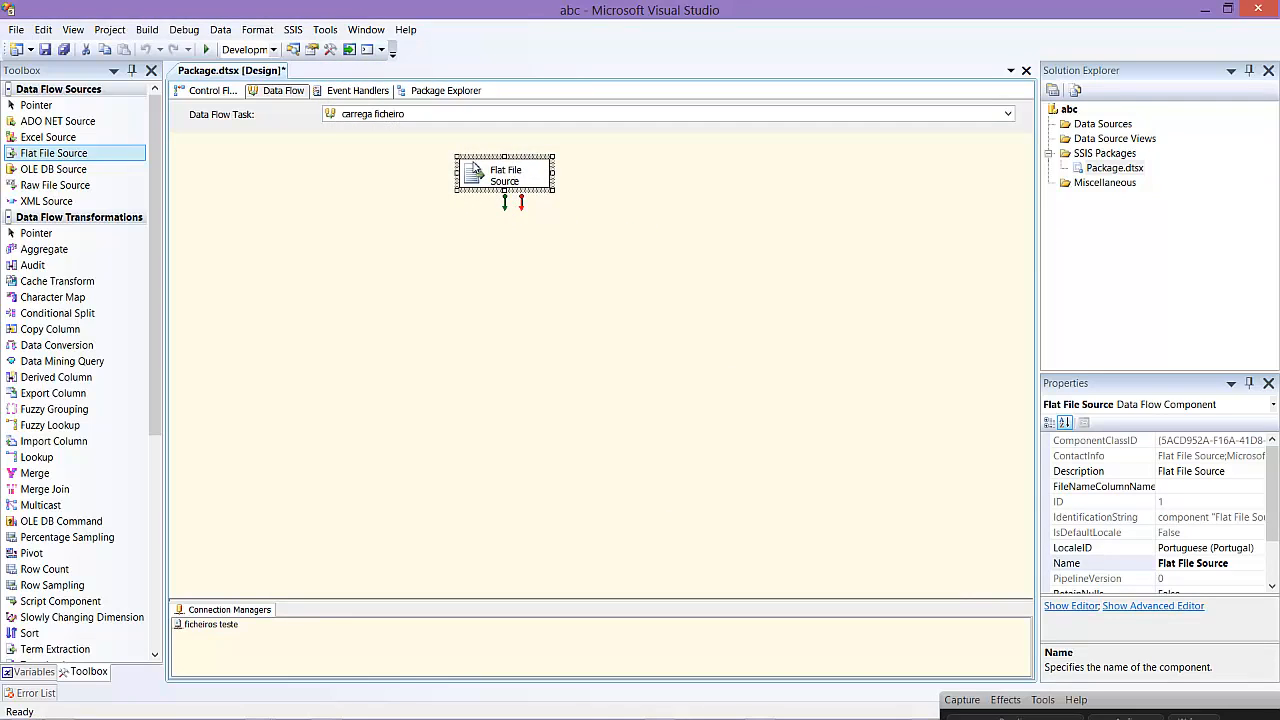
Shift the Flat File Source slightly and add a SQL Server Destination below it.
drag(476, 168, 462, 181)
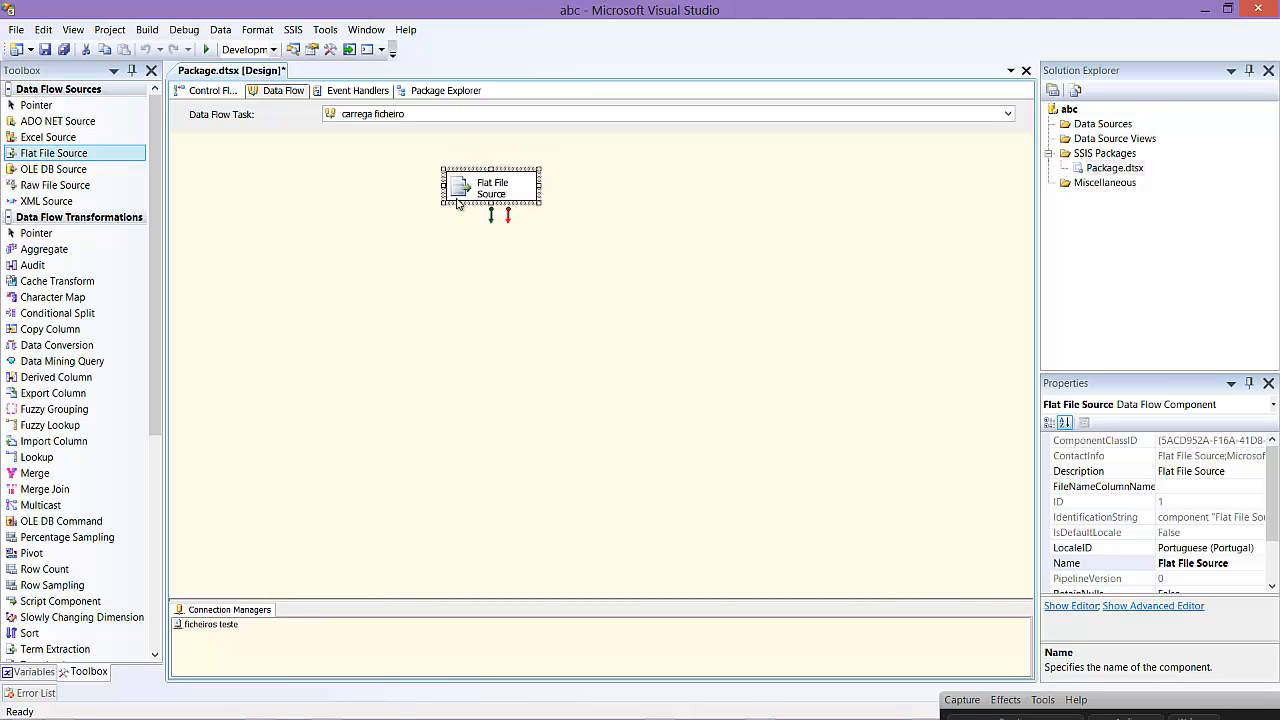
drag(157, 345, 157, 541)
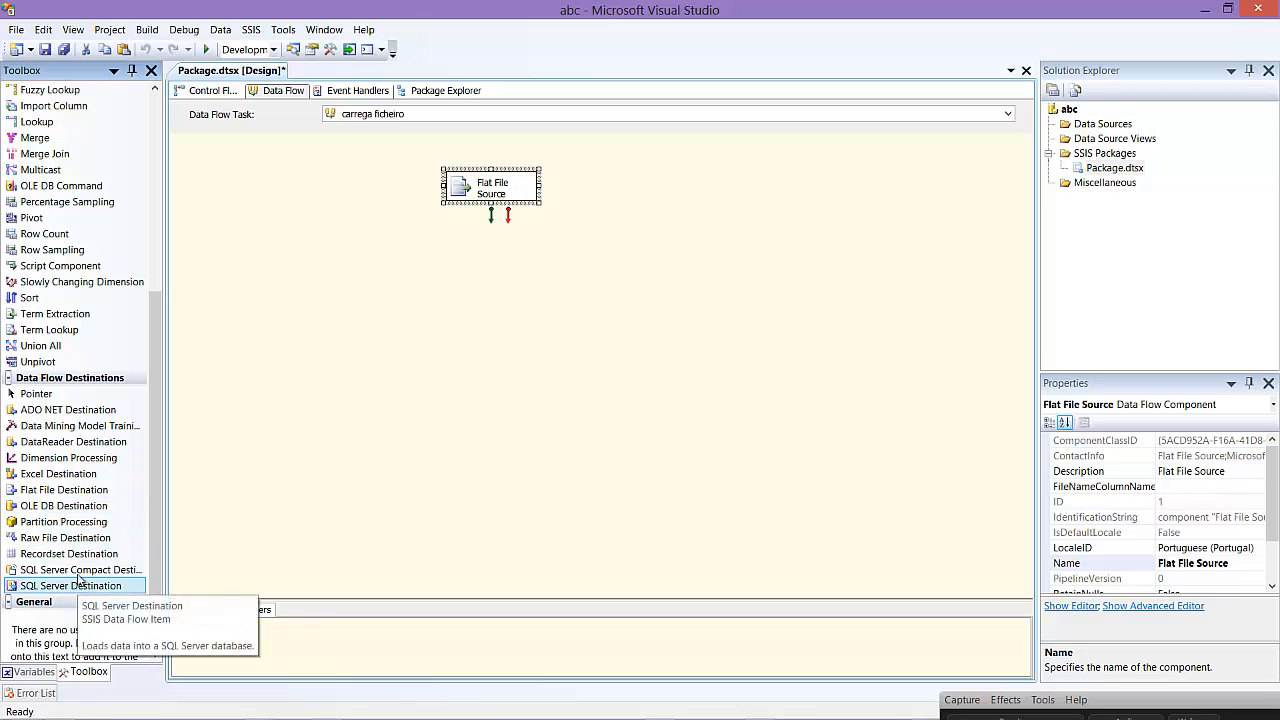
drag(93, 590, 469, 295)
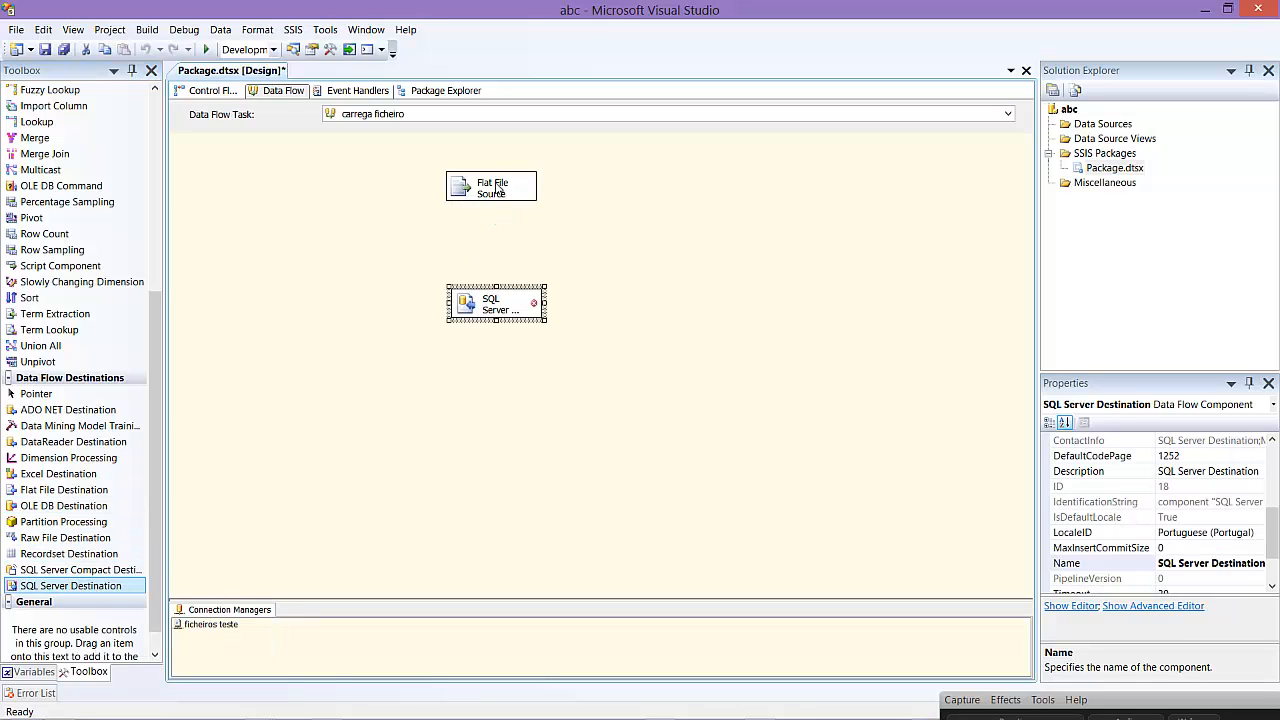
Connect the regular data output of the Flat File Source to the SQL Server Destination.
click(493, 214)
drag(491, 214, 460, 302)
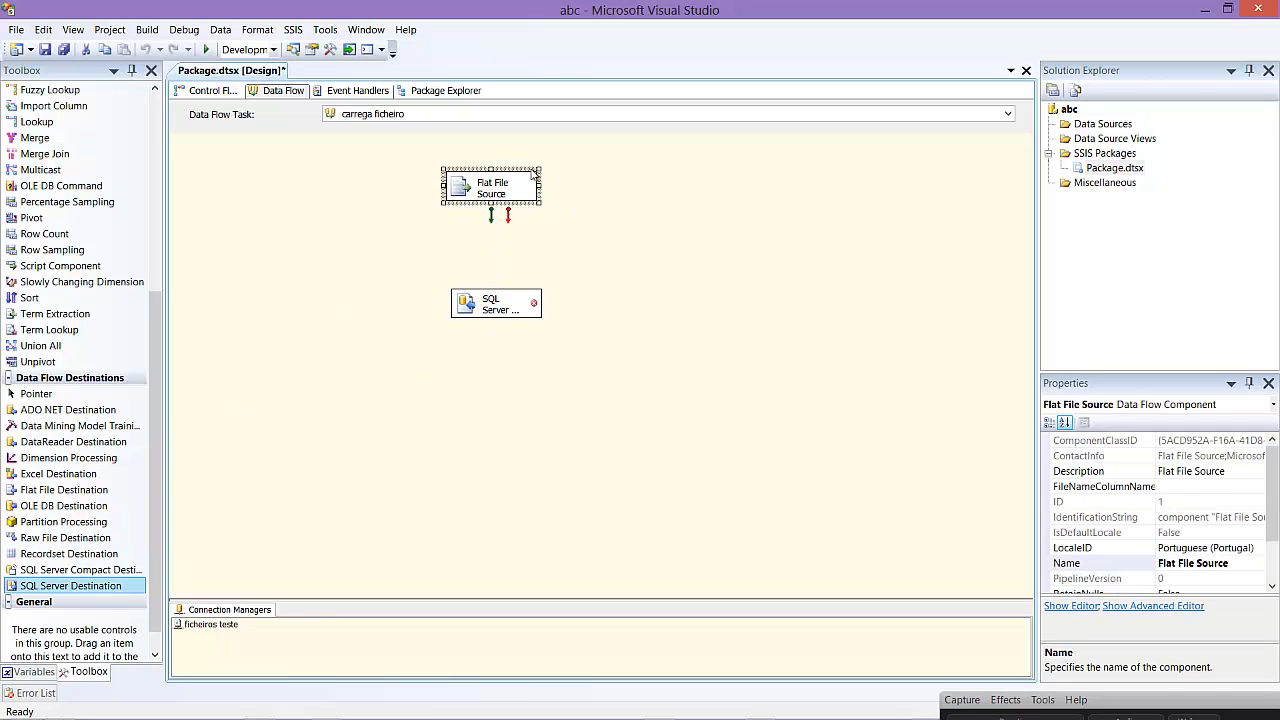
drag(497, 221, 502, 318)
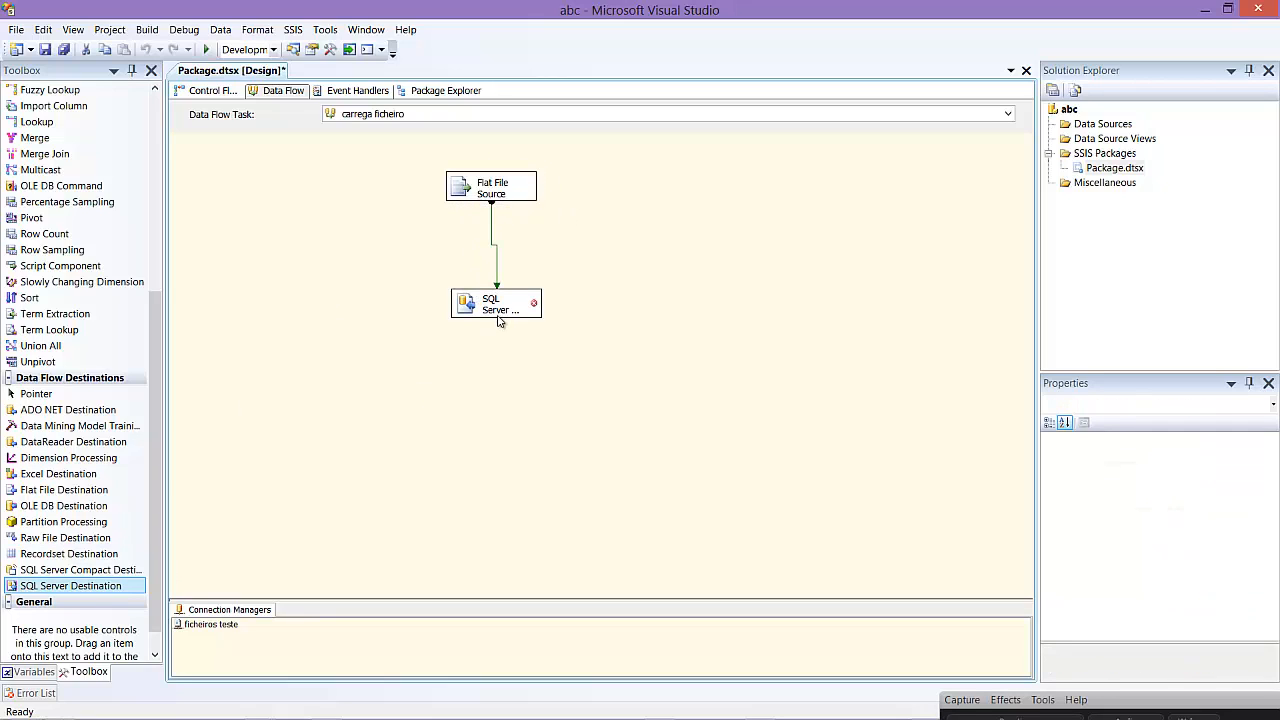
Examine the column metadata of the data flow path between the Flat File Source and the SQL Server Destination.
double_click(498, 280)
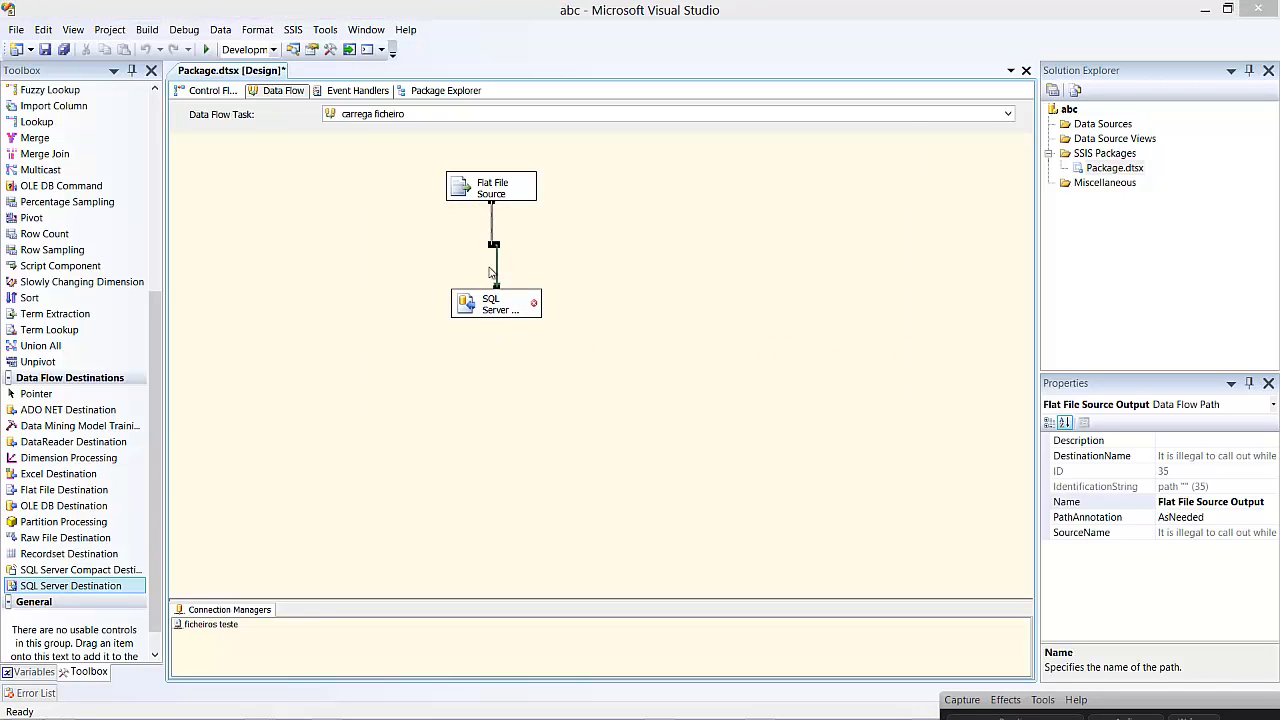
drag(489, 118, 463, 88)
click(405, 193)
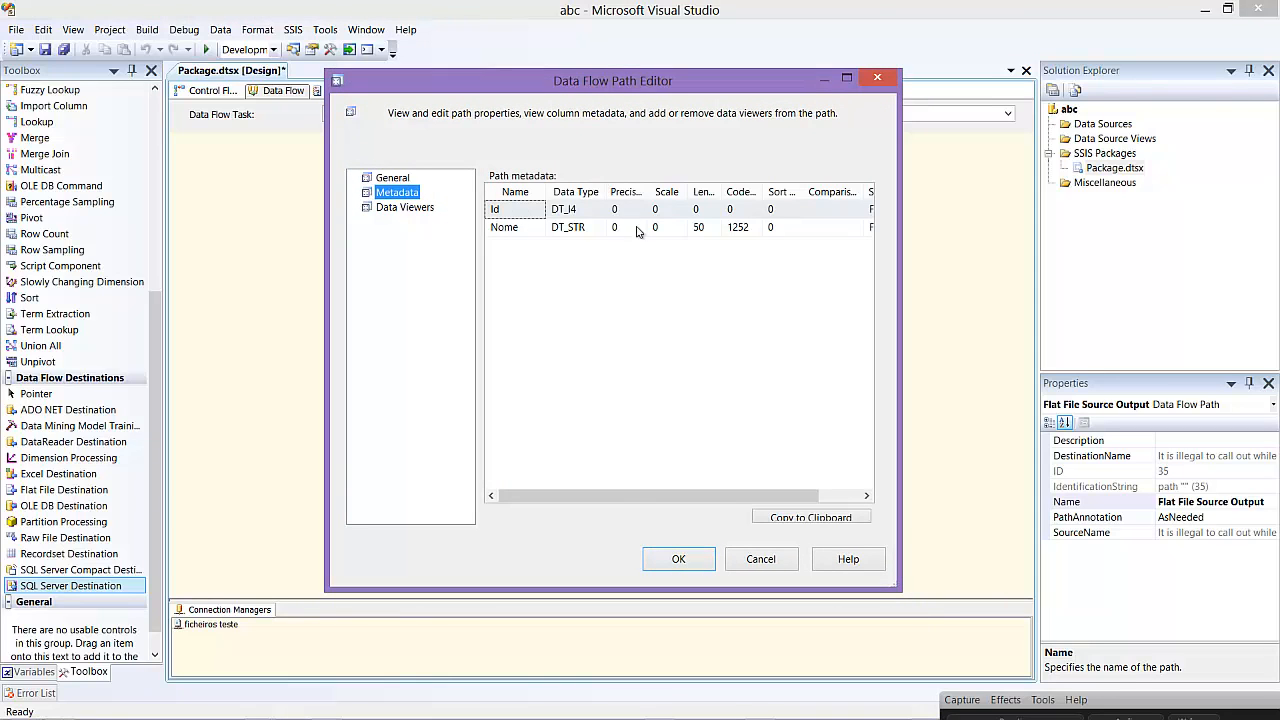
click(674, 556)
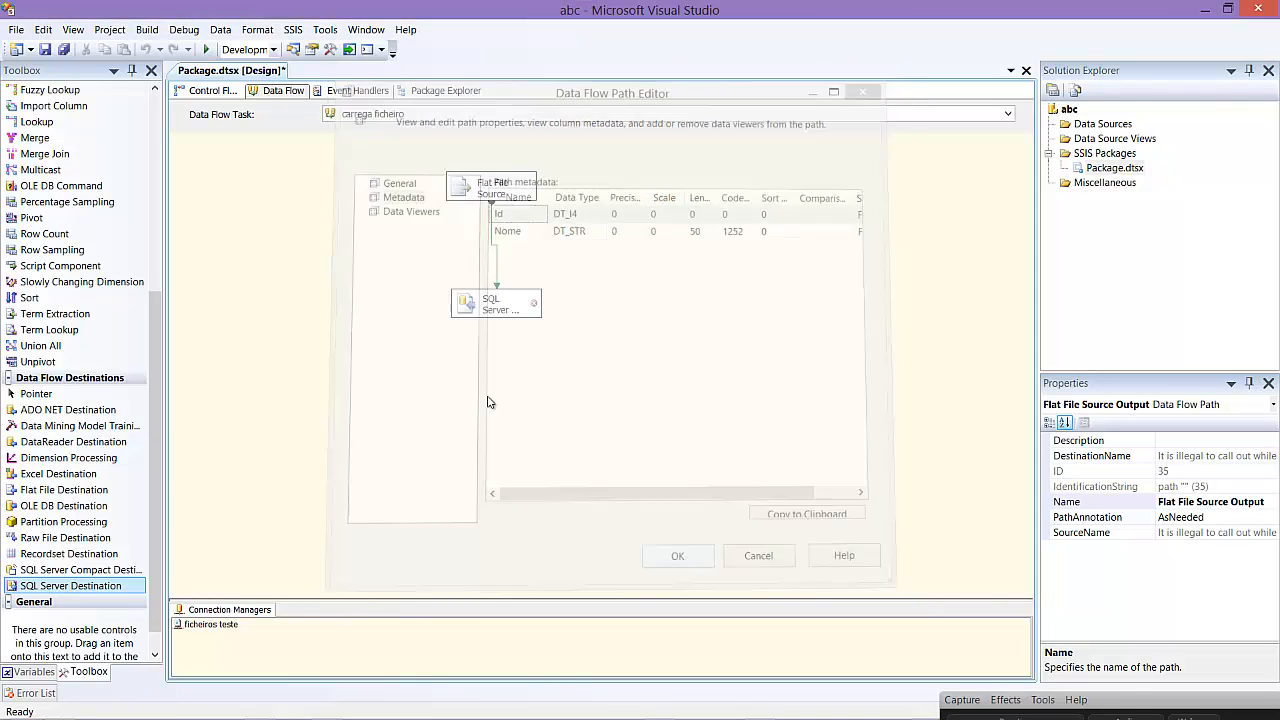
Open the SQL Server Destination's editor, and start the database server by running StartSQL2008r2.bat from the Tech\_sysTools folder.
double_click(518, 301)
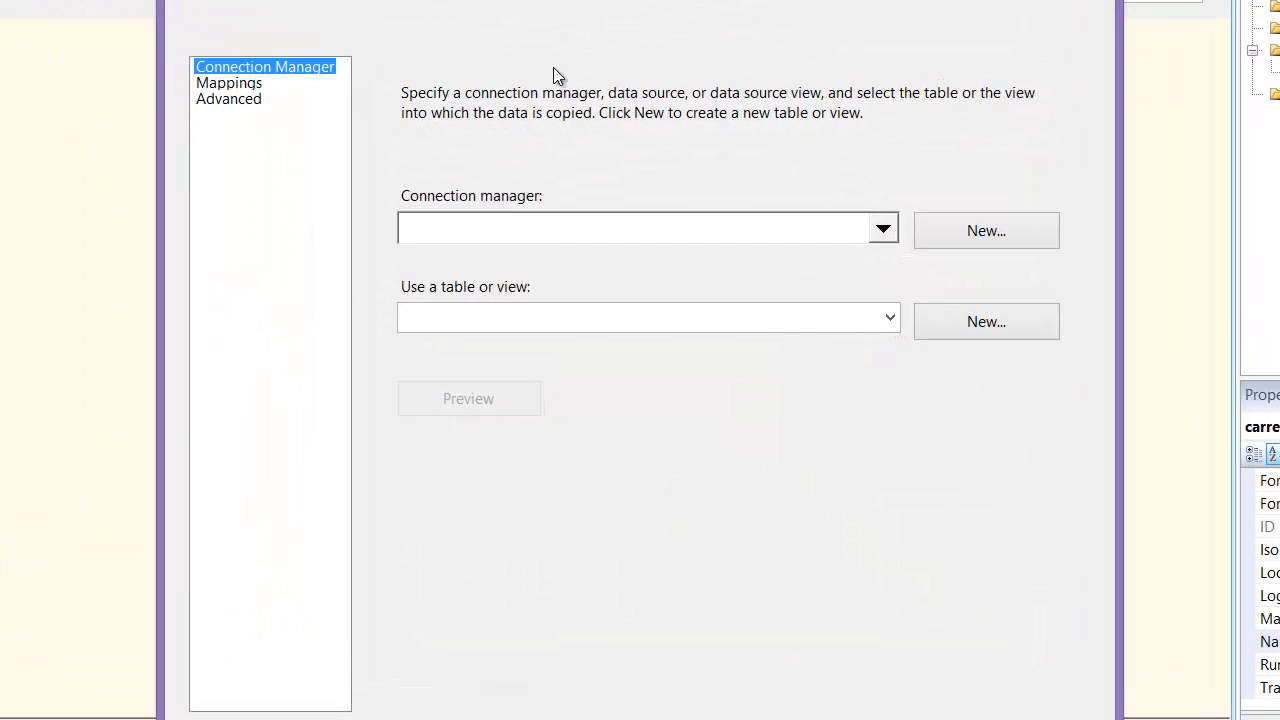
key(super+e)
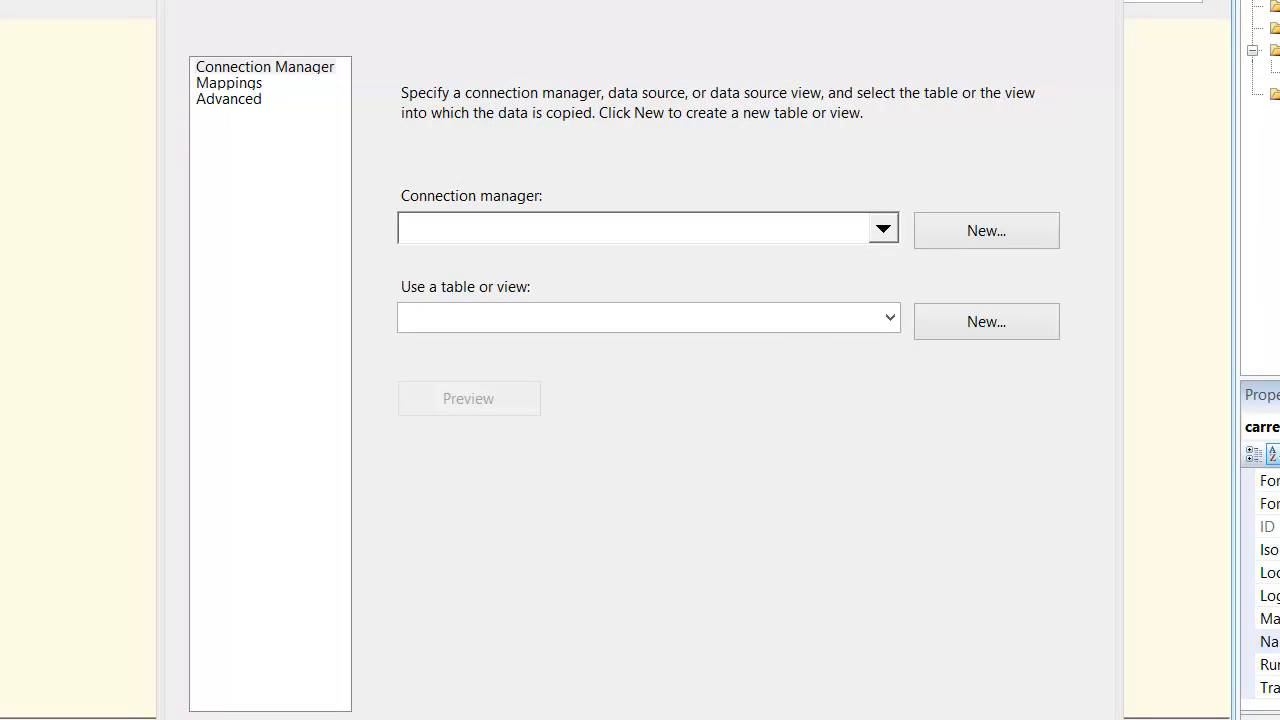
click(360, 366)
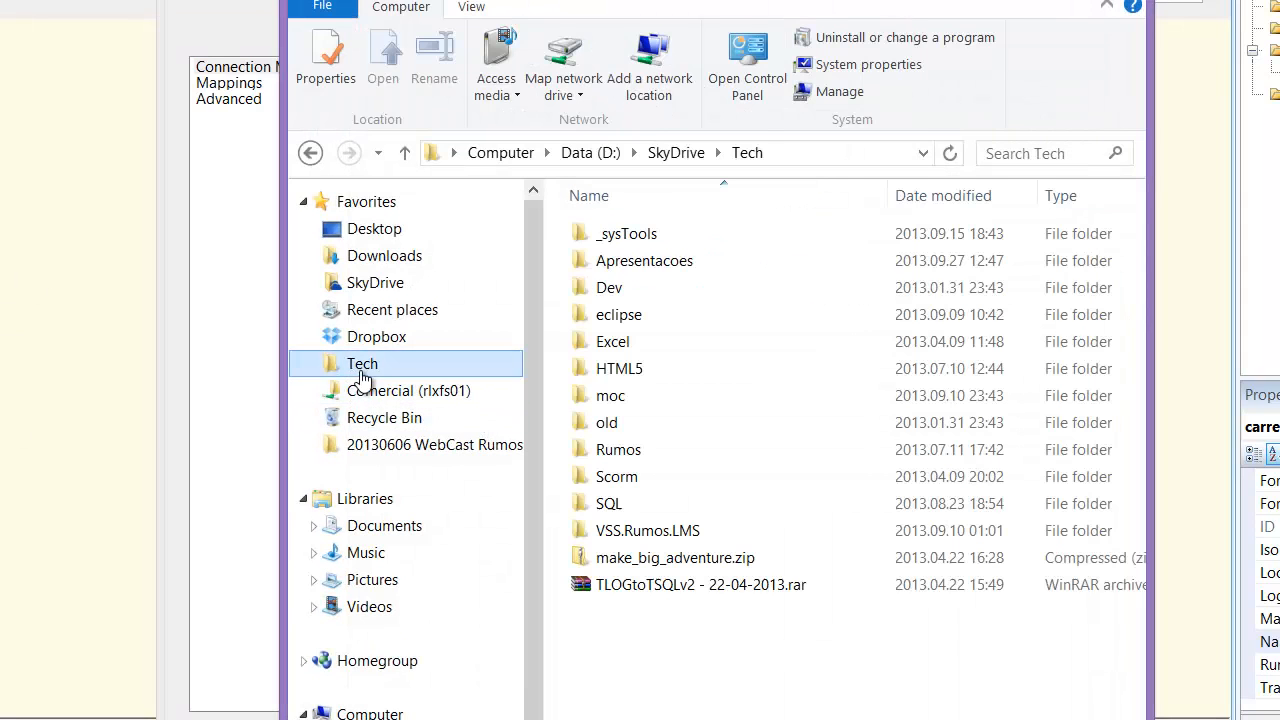
double_click(610, 236)
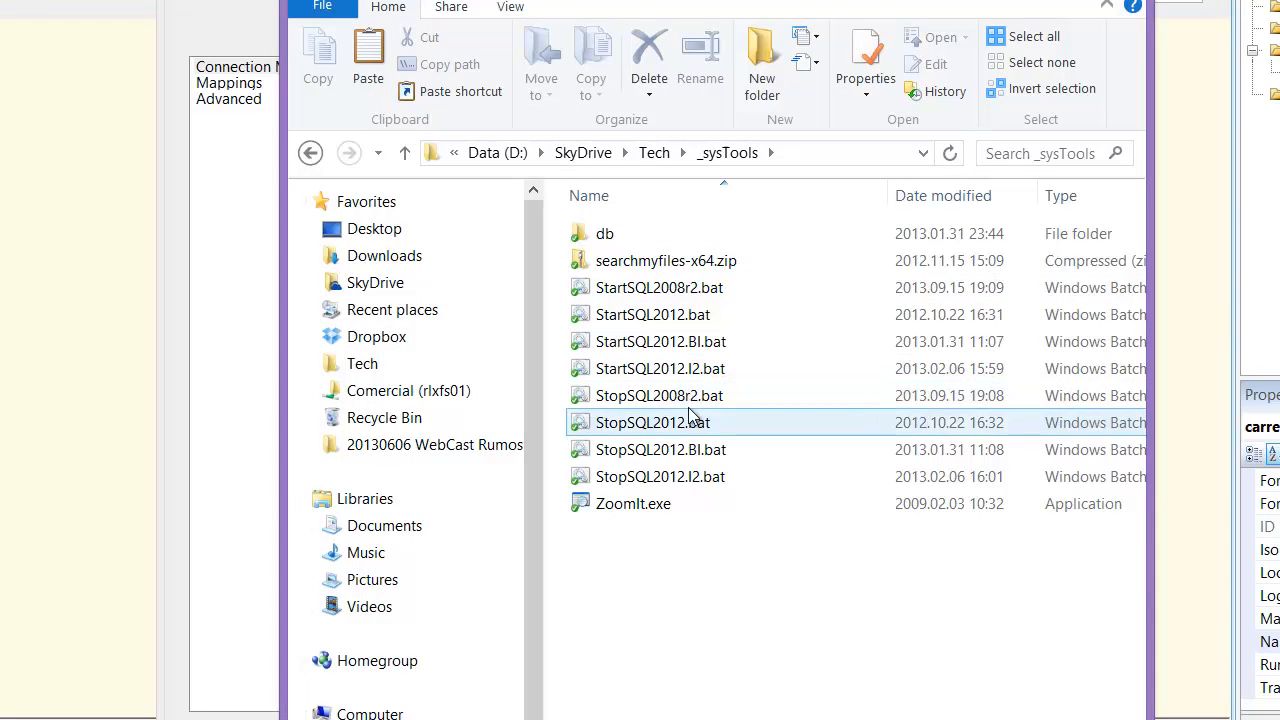
click(663, 298)
right_click(663, 290)
click(752, 376)
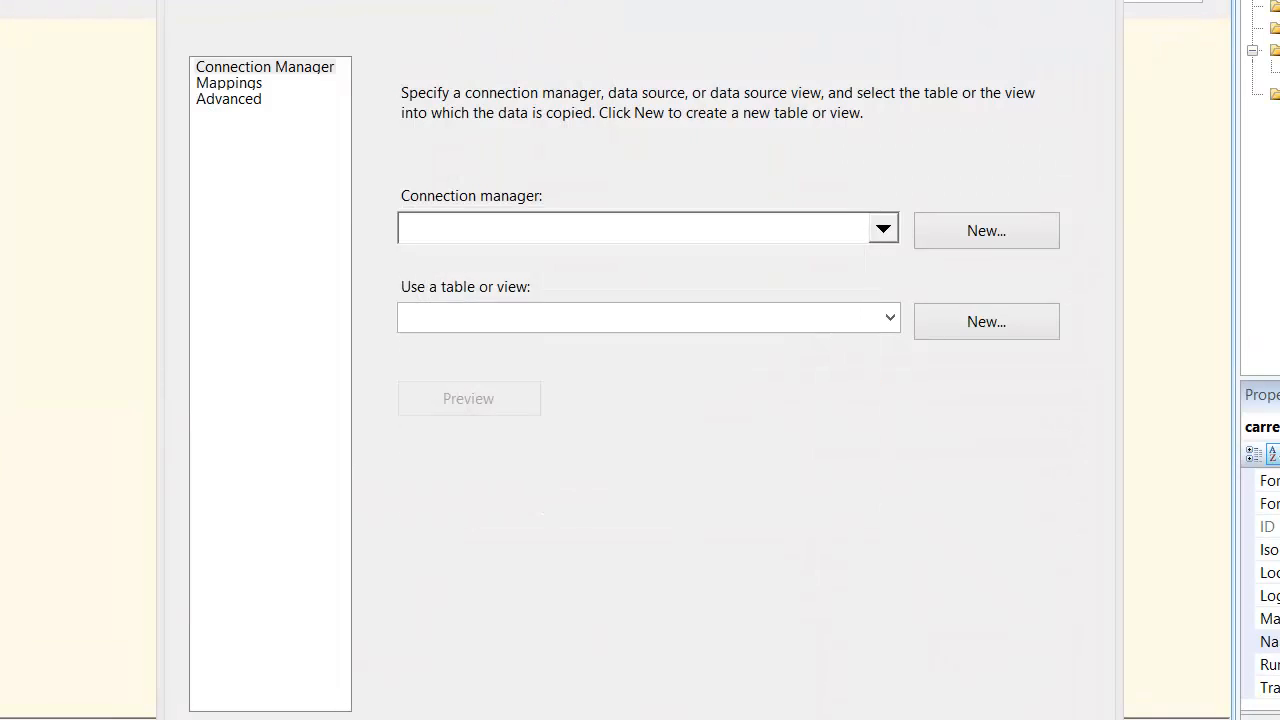
Start configuring an OLE DB connection manager for the SQL Server Destination.
drag(538, 2, 285, 0)
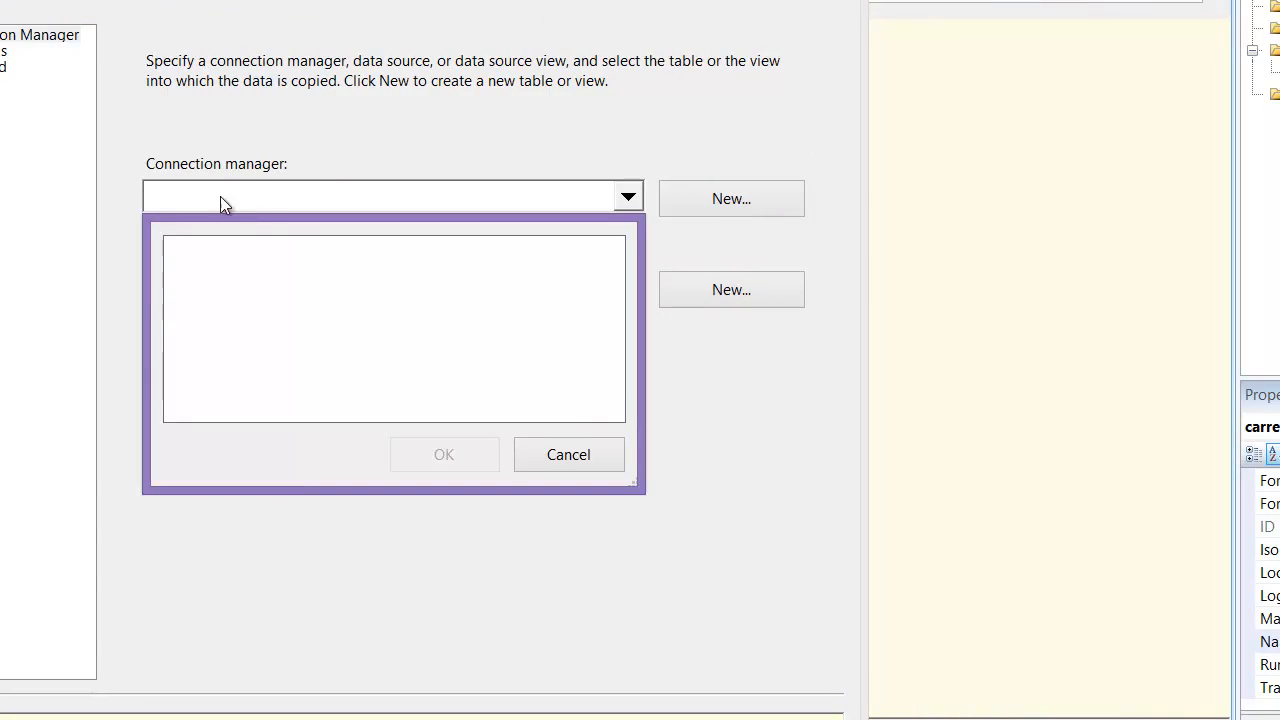
click(566, 455)
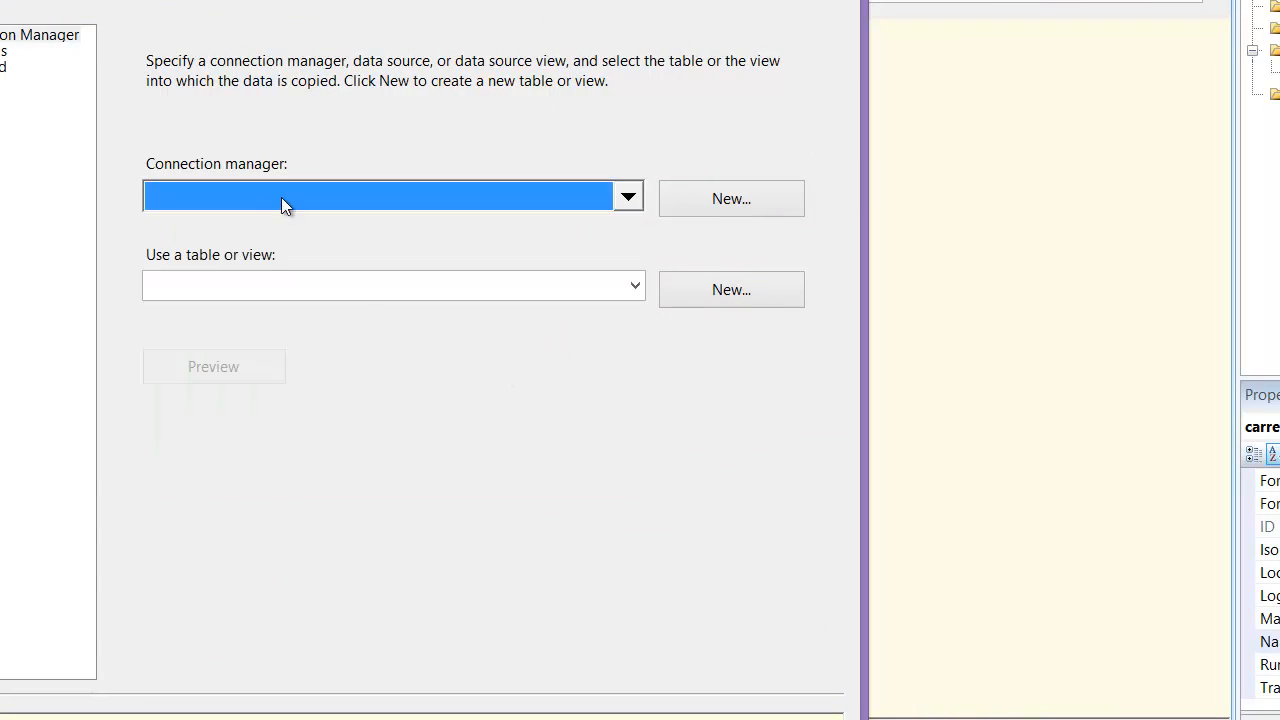
click(686, 194)
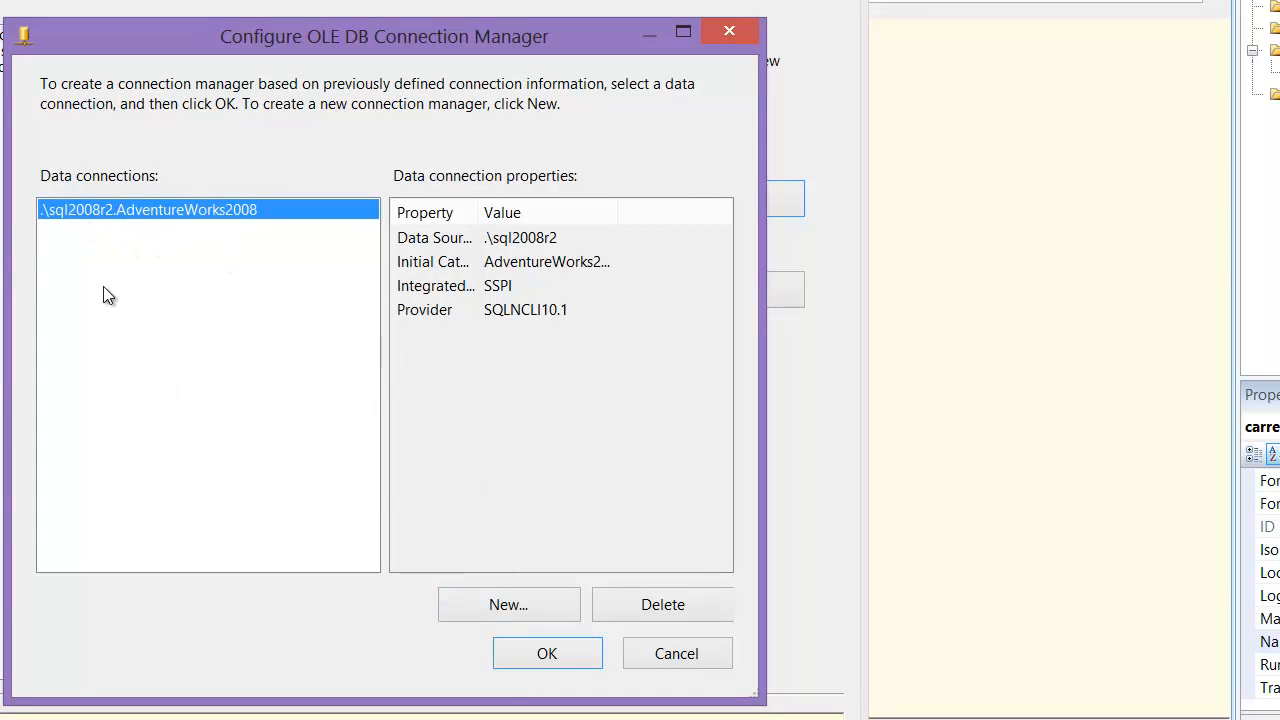
click(562, 606)
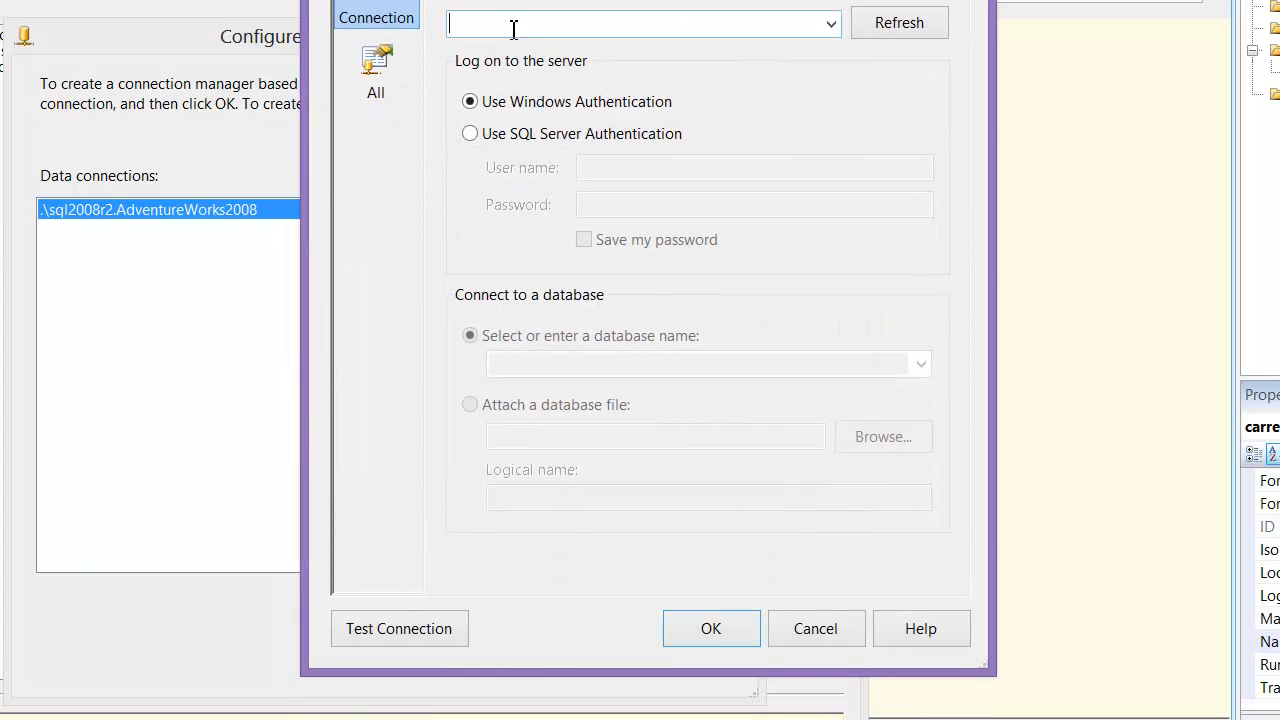
click(500, 21)
text(.\sql2008r2)
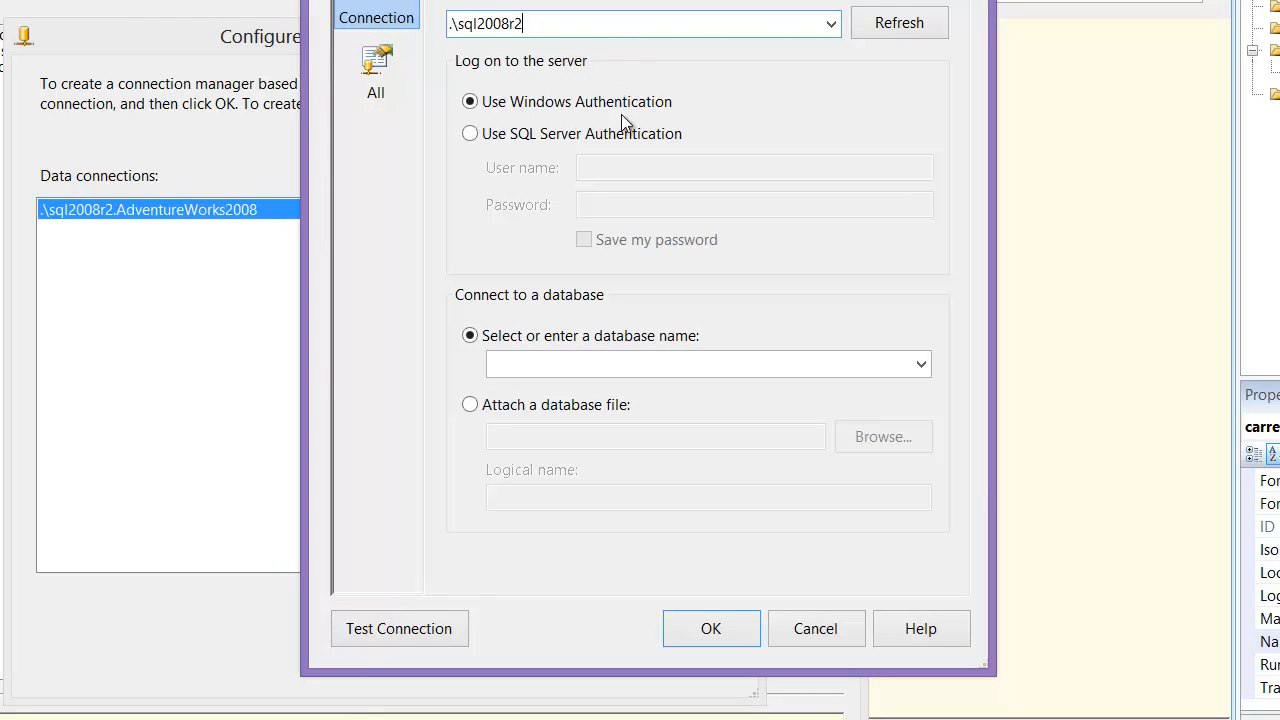
click(915, 376)
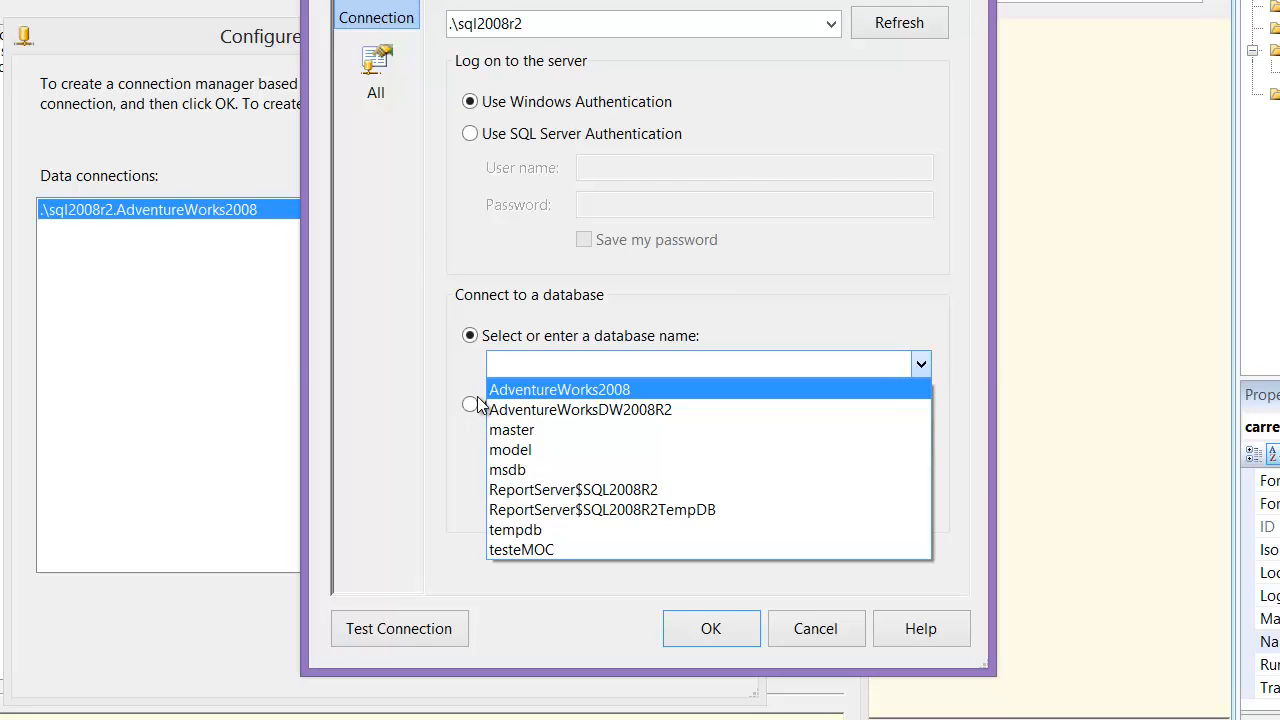
click(405, 267)
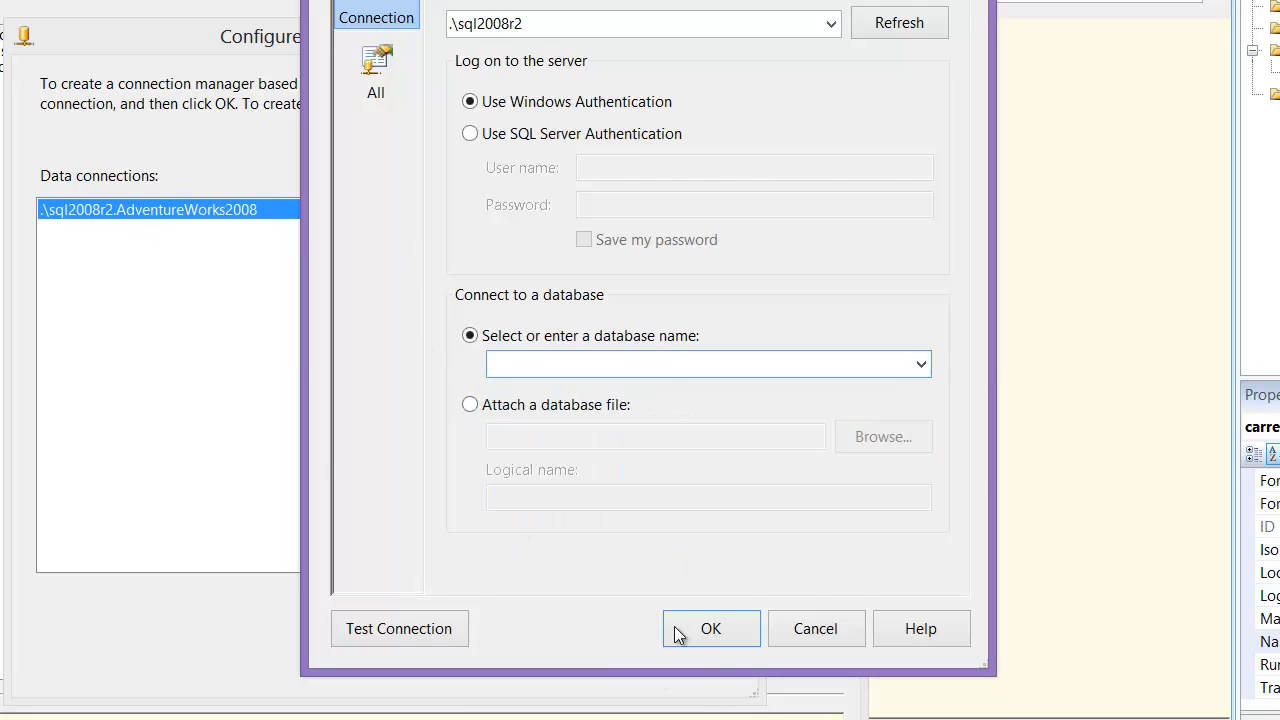
click(815, 628)
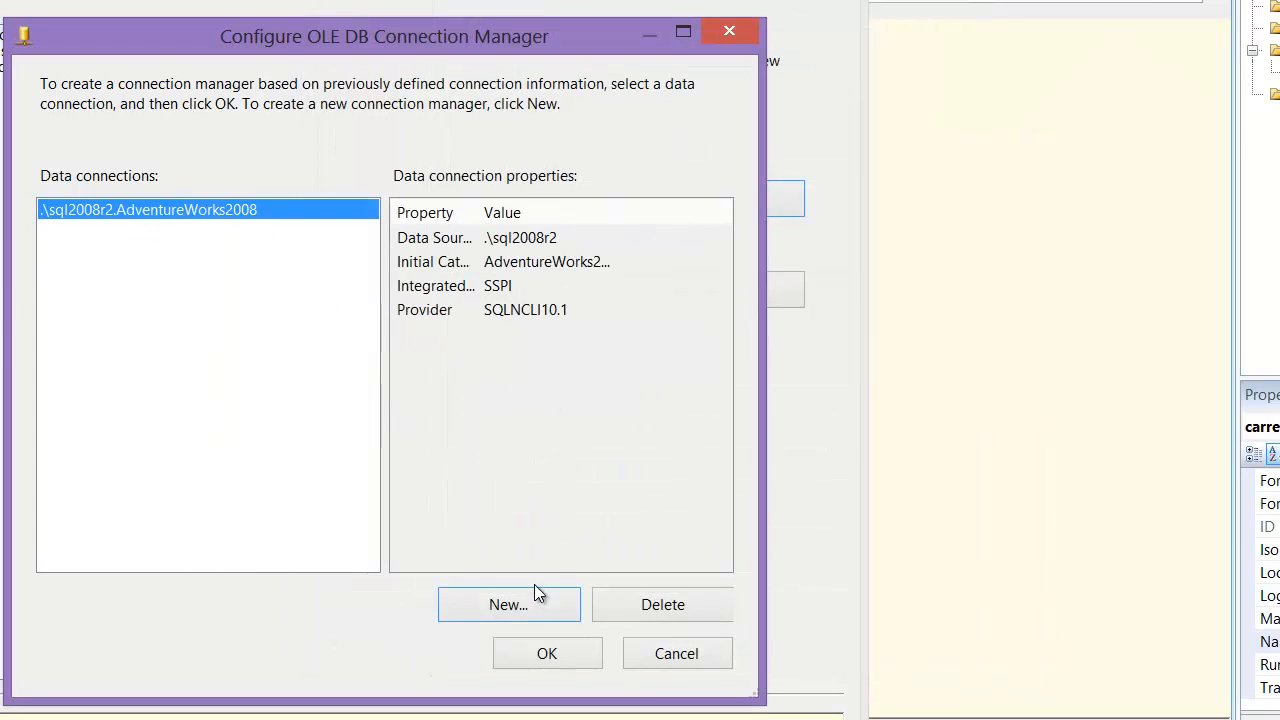
Use the existing data connection .\sql2008r2.AdventureWorks2008 as the SQL Server Destination's connection manager.
click(547, 654)
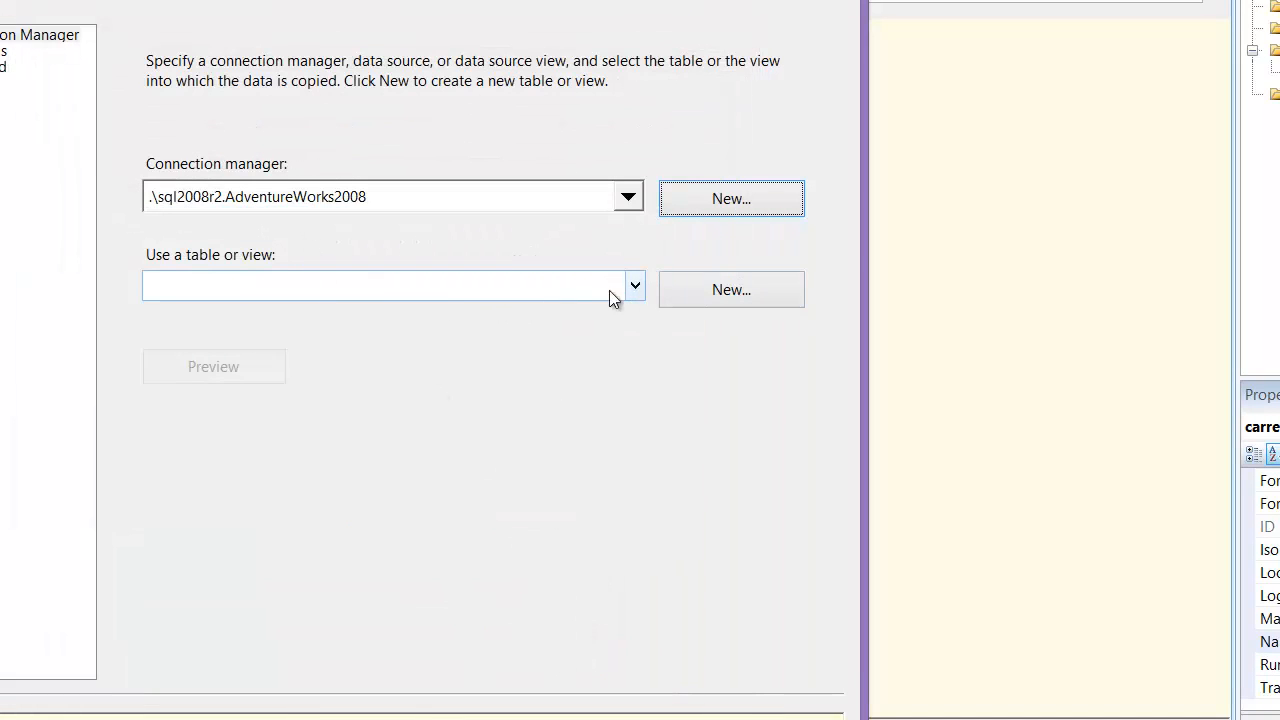
drag(232, 0, 330, 0)
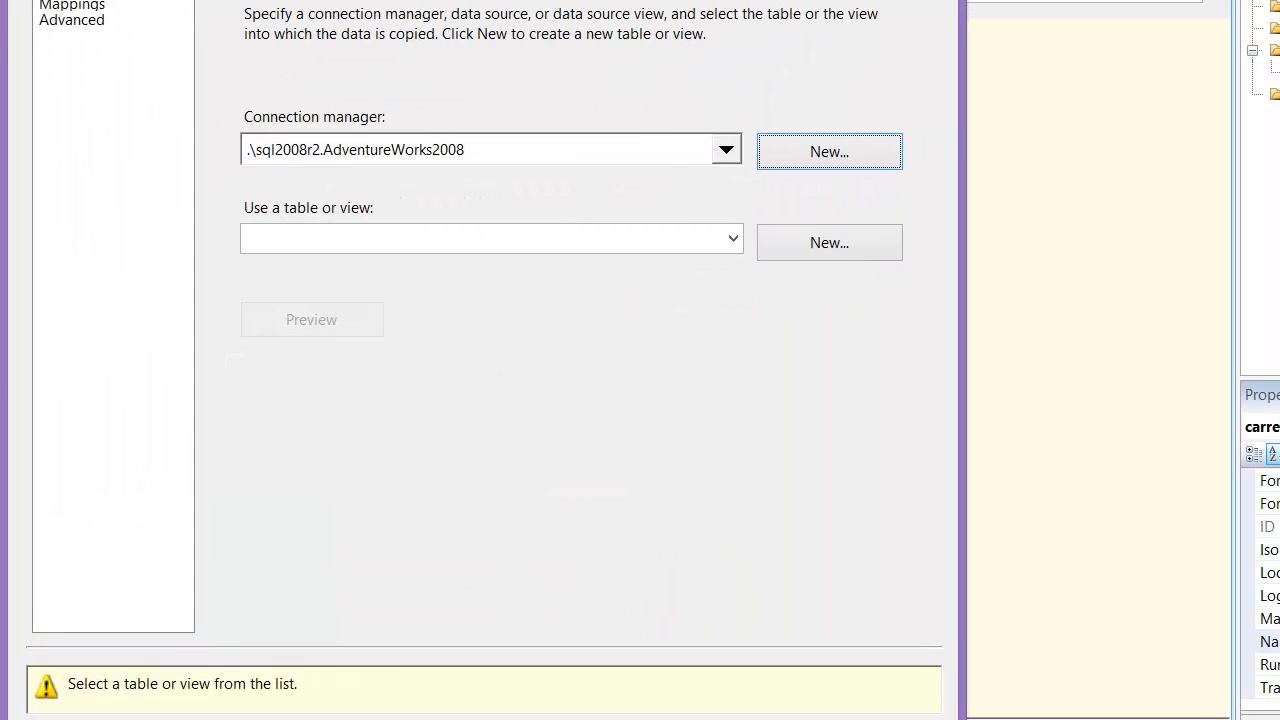
Create a new destination table named testes with the columns Id as int and Nome as varchar(50).
click(779, 244)
click(392, 179)
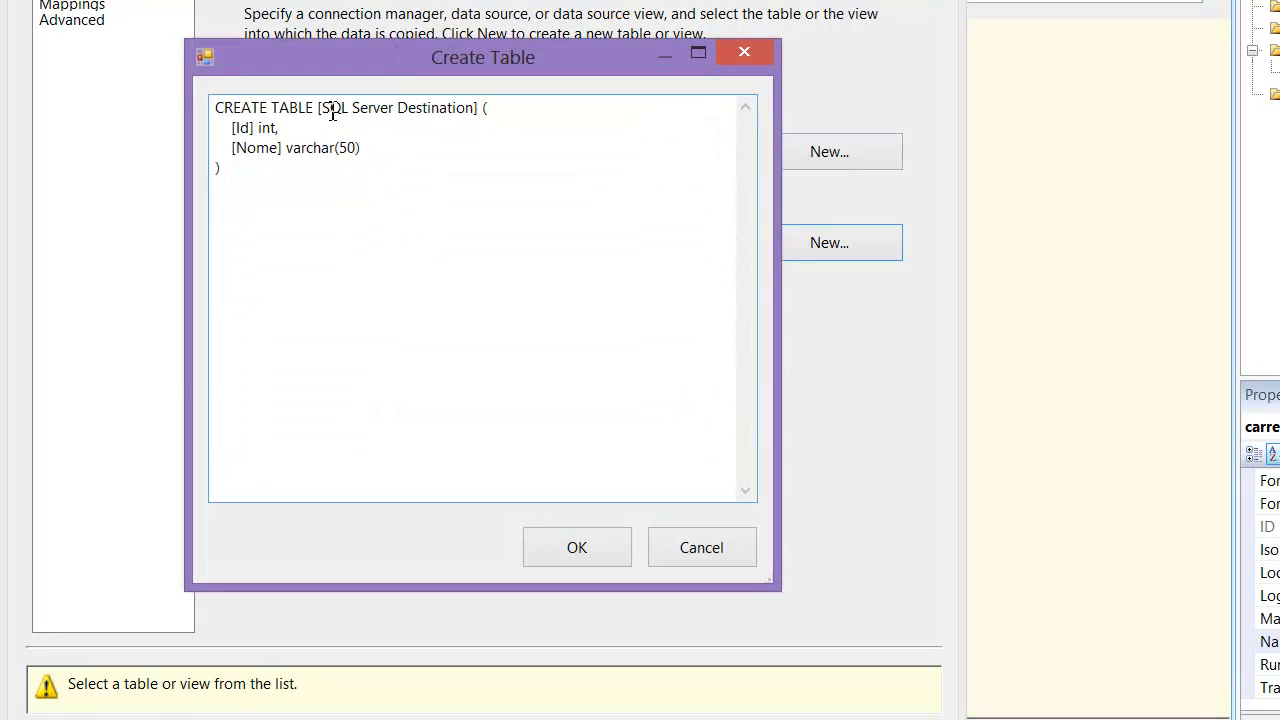
drag(333, 112, 479, 110)
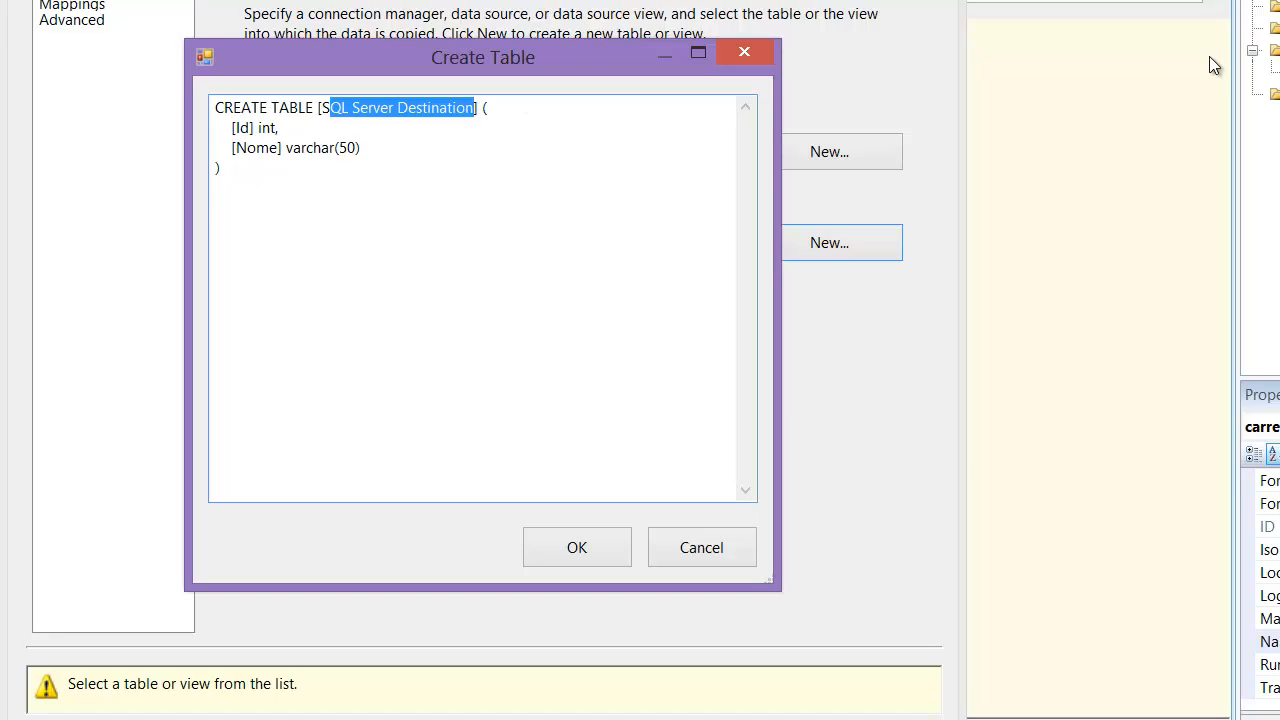
key(BackSpace)
key(BackSpace)
text(t)
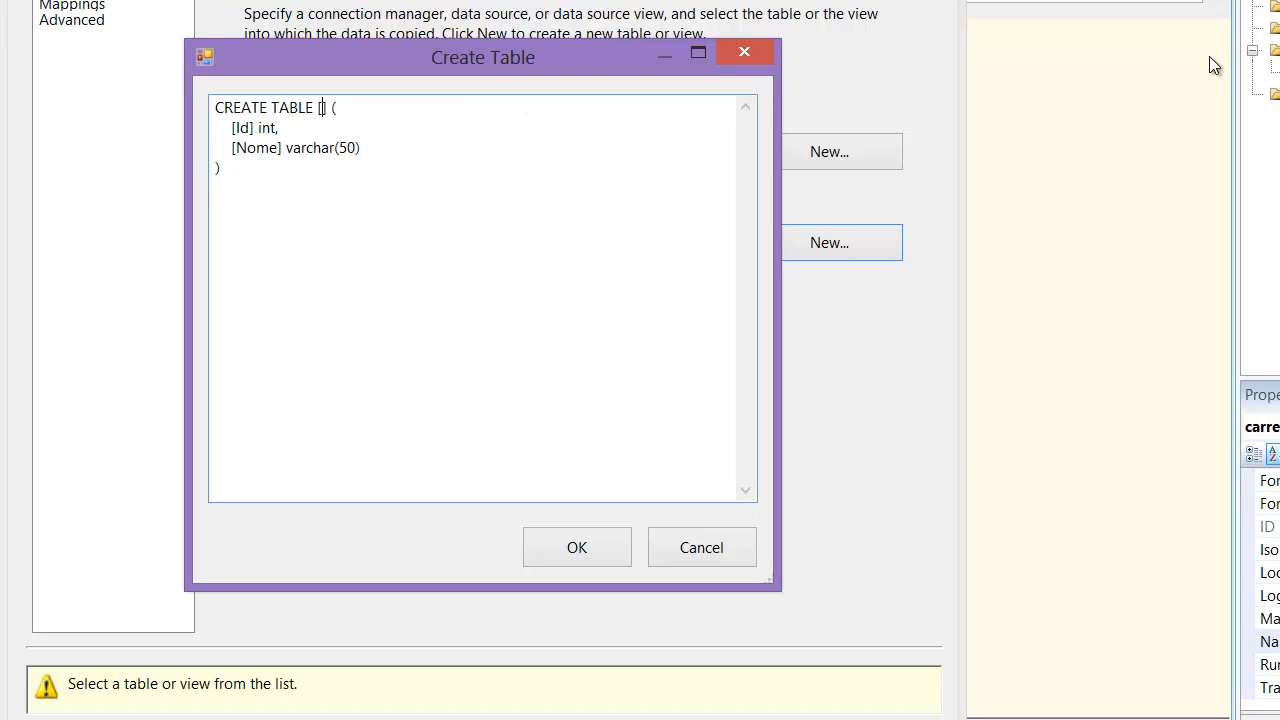
text(testes)
click(581, 556)
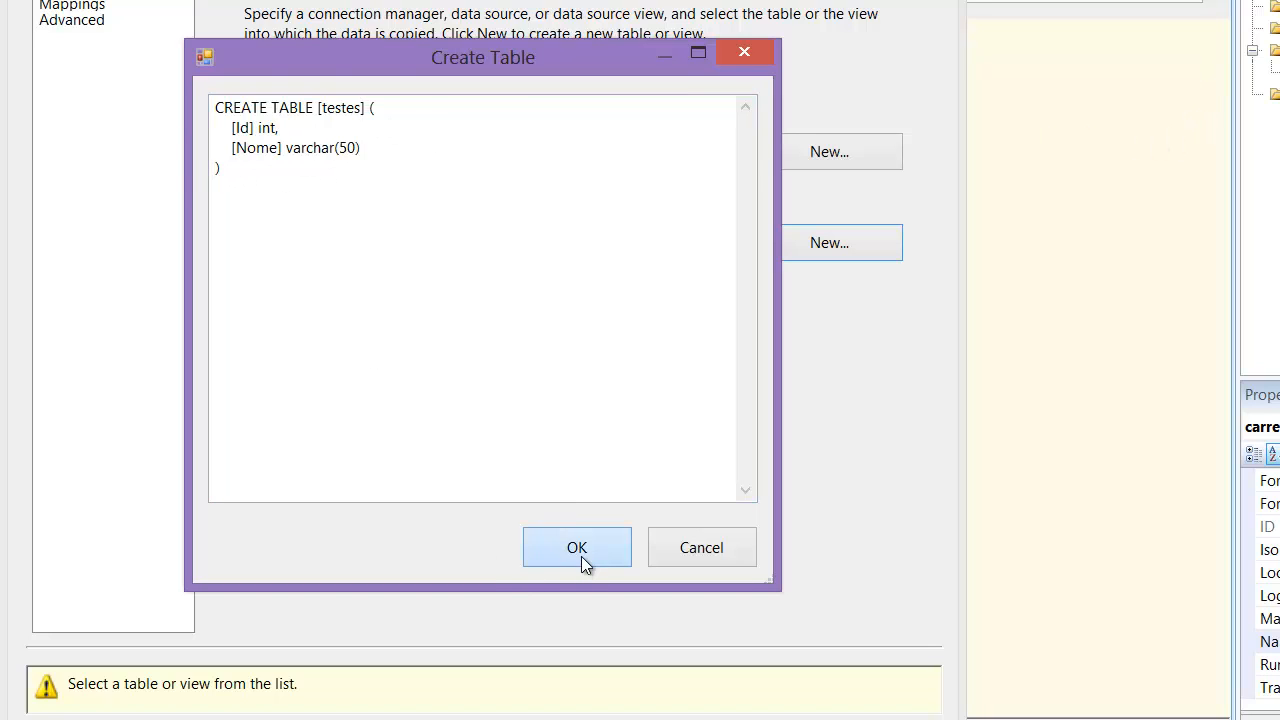
Map the input columns Id and Nome to the columns of the same name in the testes table.
click(82, 8)
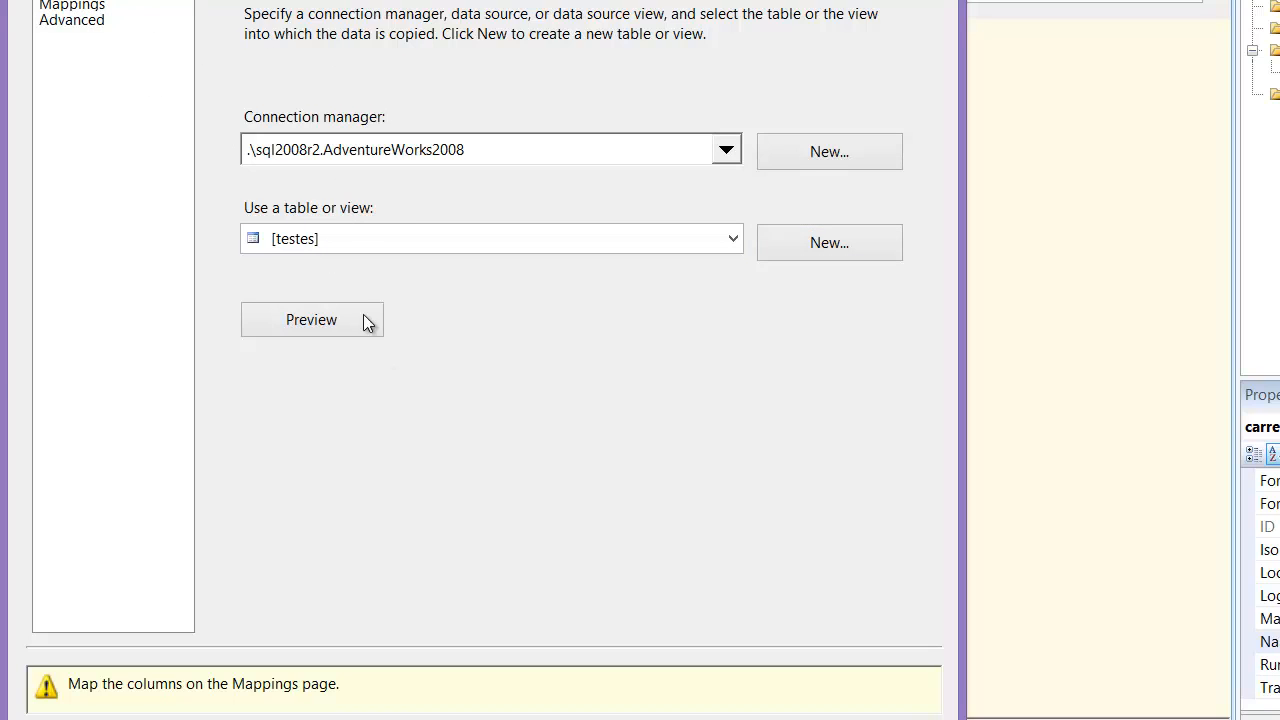
click(72, 5)
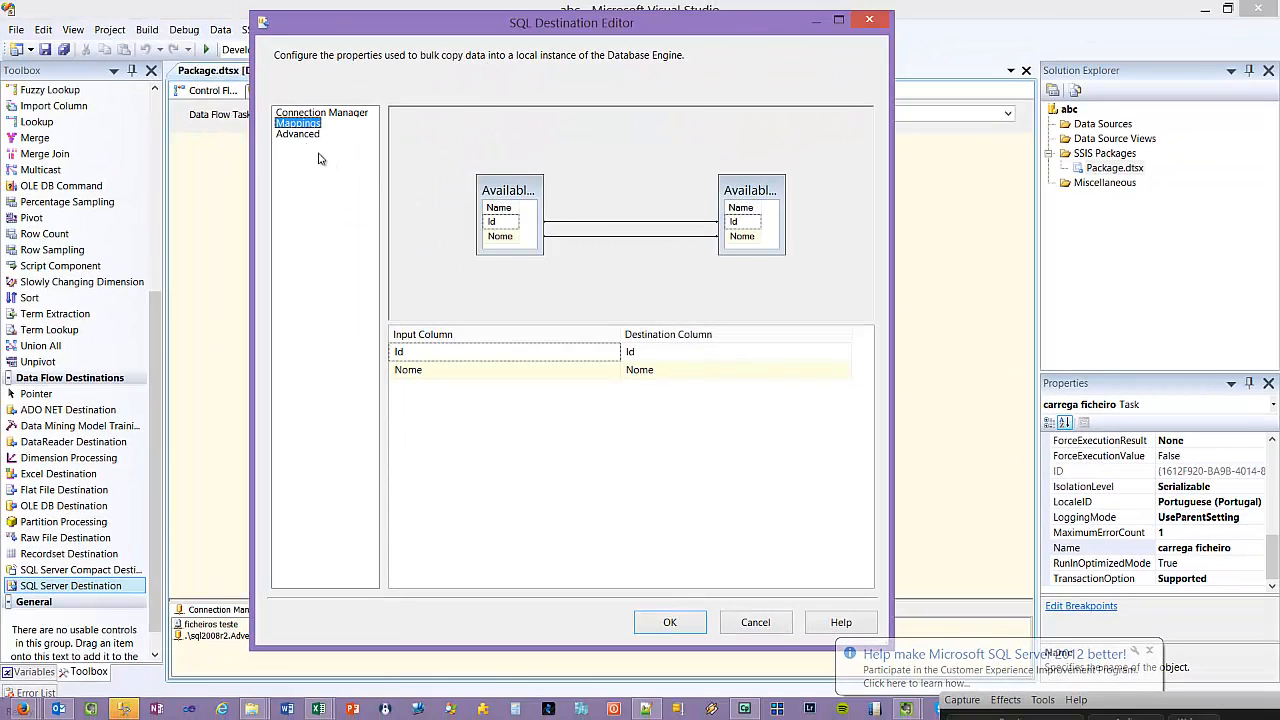
click(313, 116)
click(310, 122)
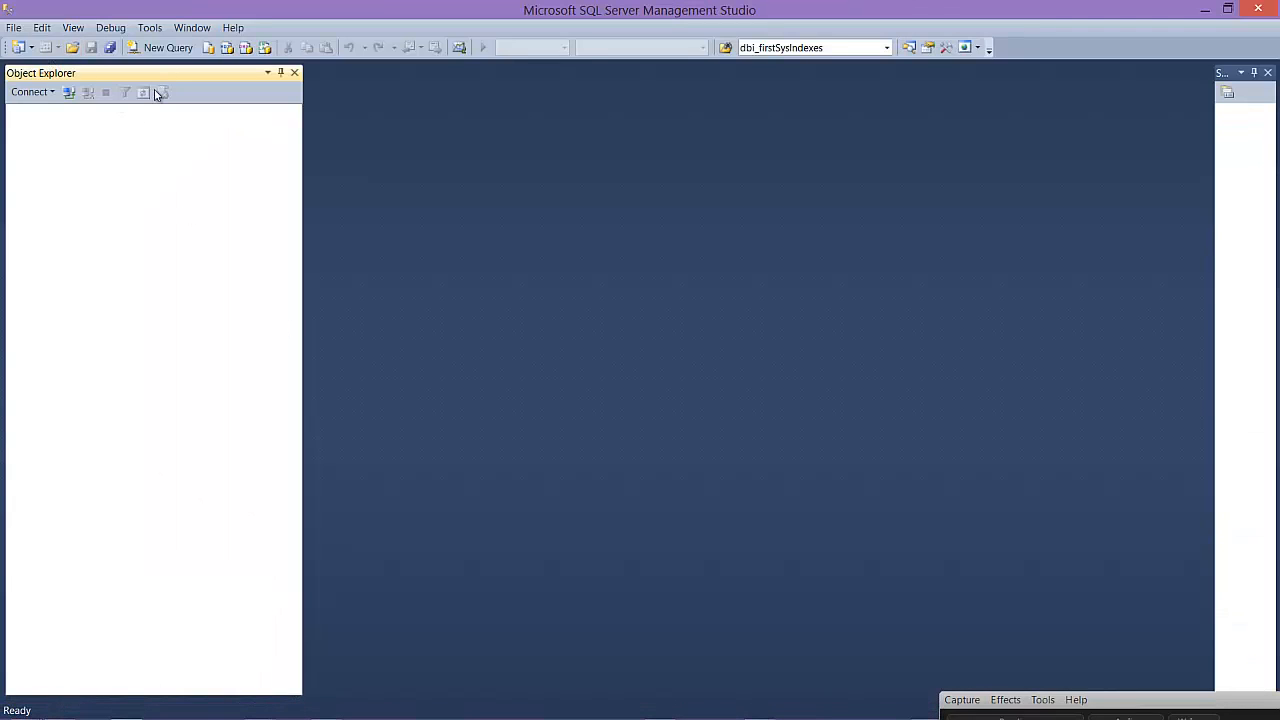
Switch to SQL Server Management Studio and connect to the database engine .\sql2008r2.
click(30, 92)
click(62, 110)
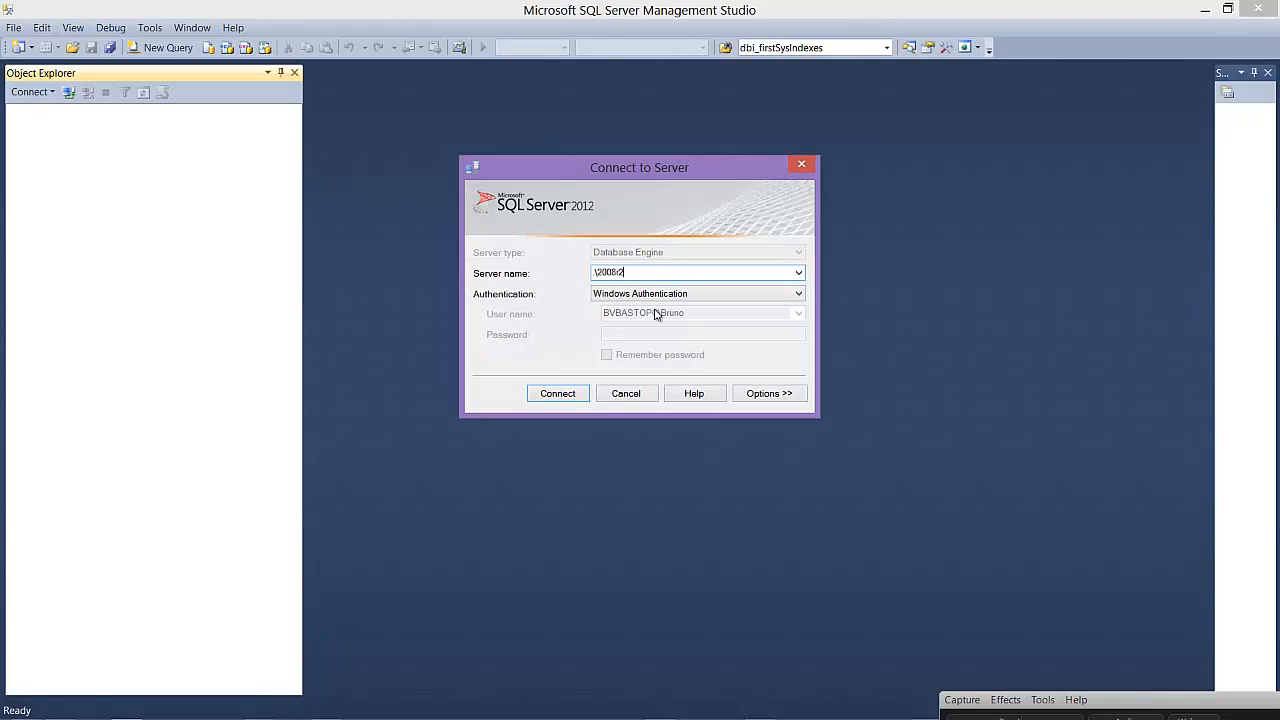
text(sql)
key(Return)
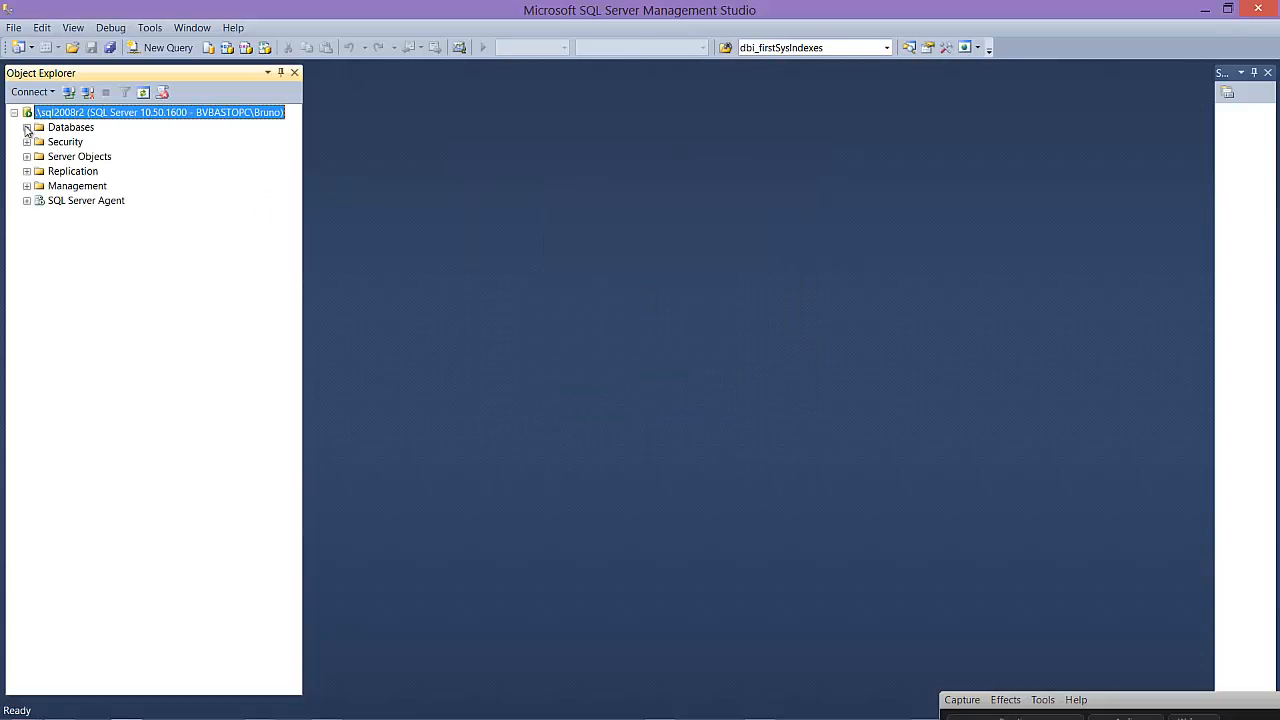
Open a new query on the AdventureWorks2008 database and run select * from testes.
click(27, 127)
click(161, 47)
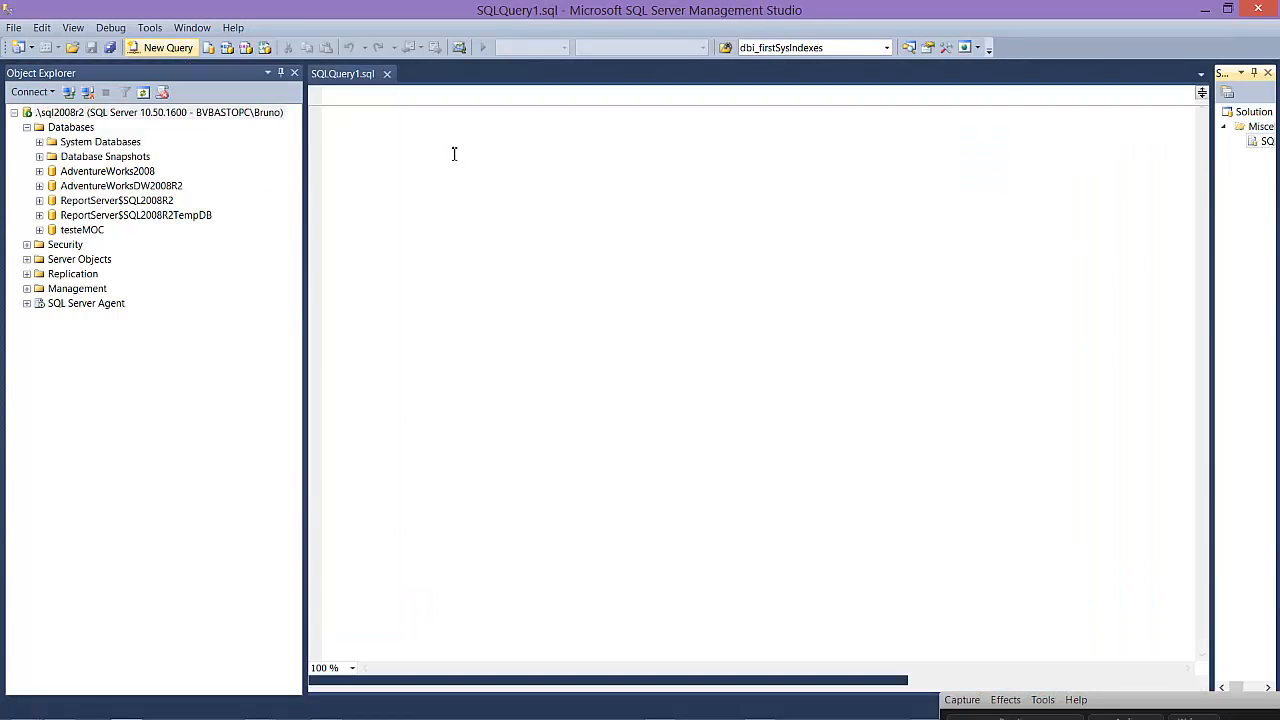
click(183, 69)
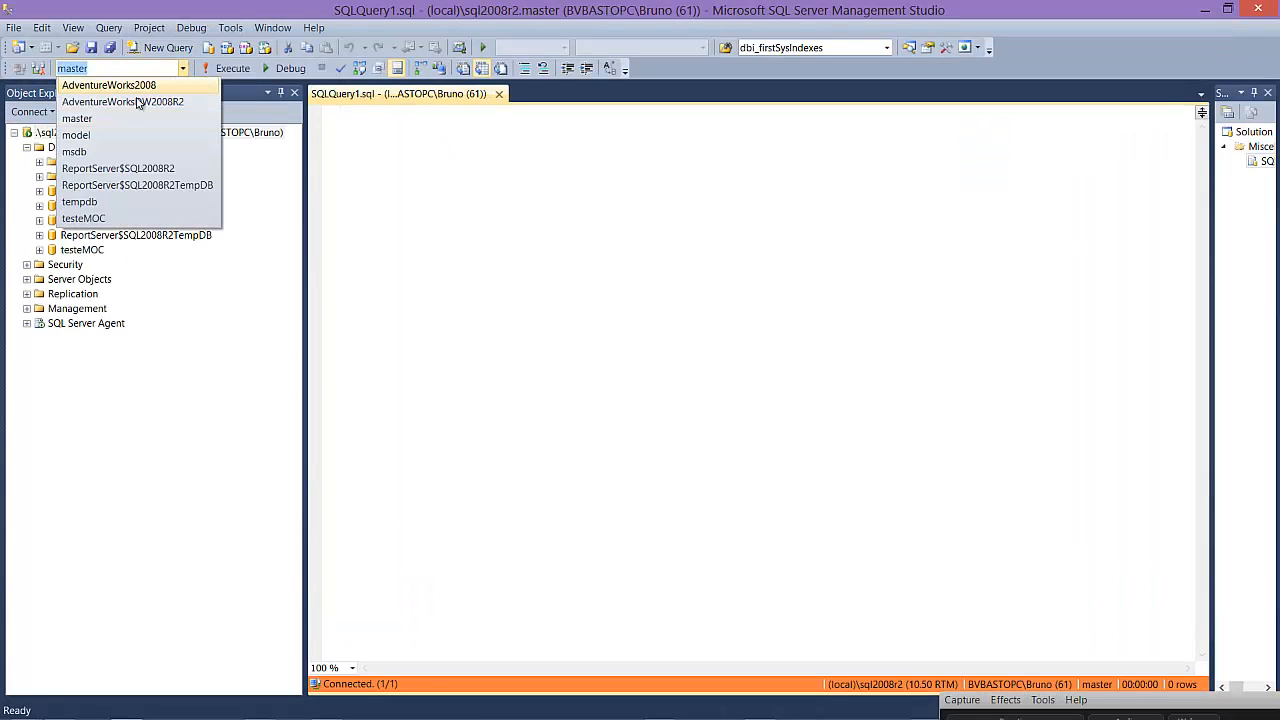
click(160, 88)
text(select)
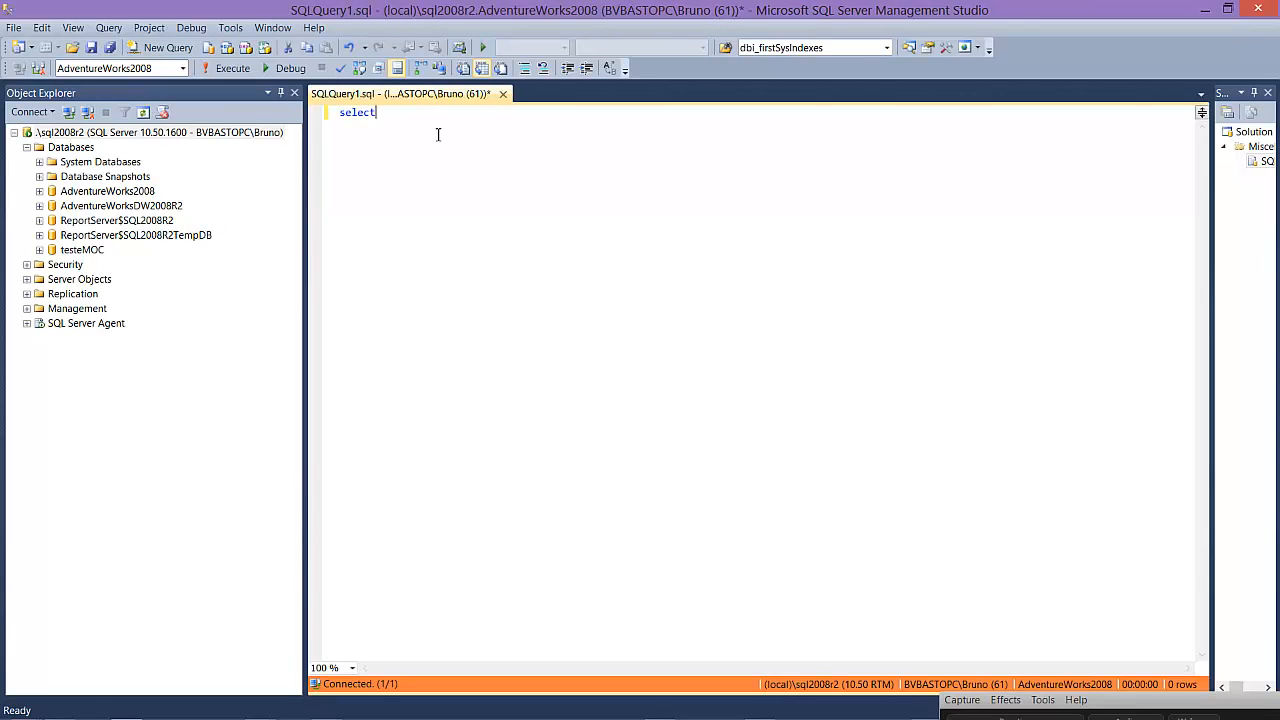
text( * frpm )
text(vent)
key(F5)
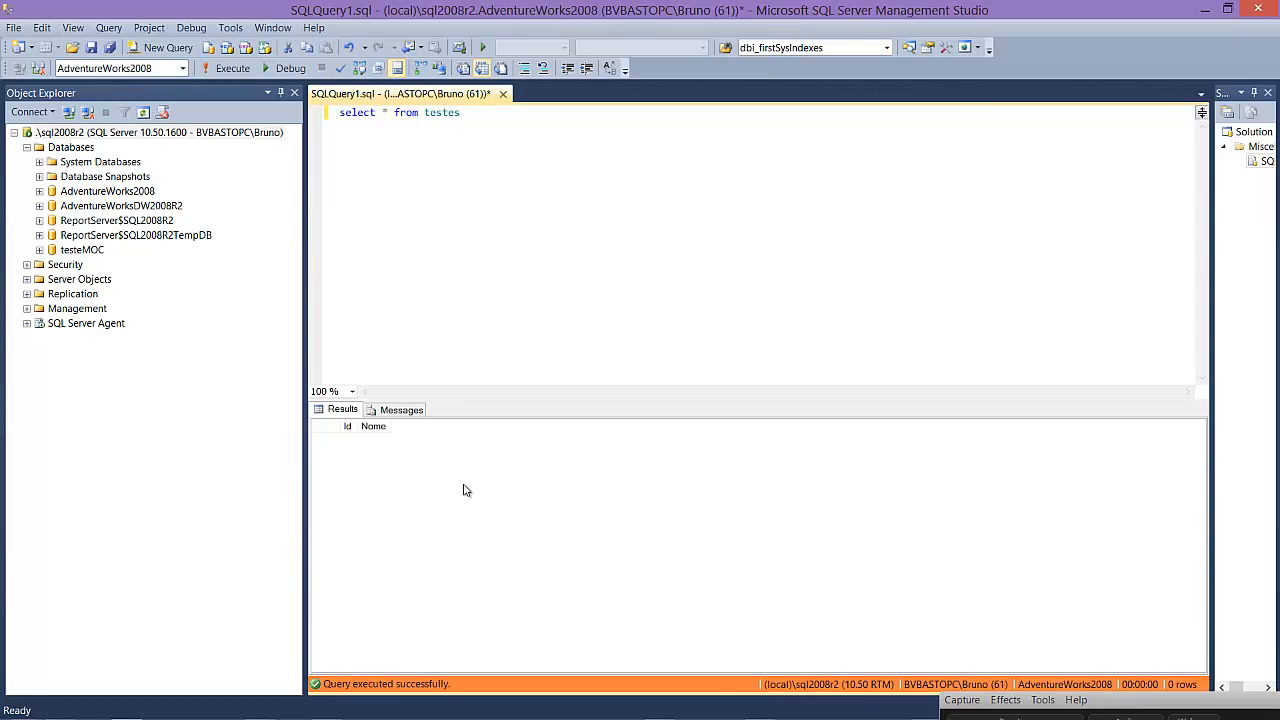
Switch back to Visual Studio, check the destination's bulk insert options and accept the SQL Server Destination settings.
key(alt+Tab)
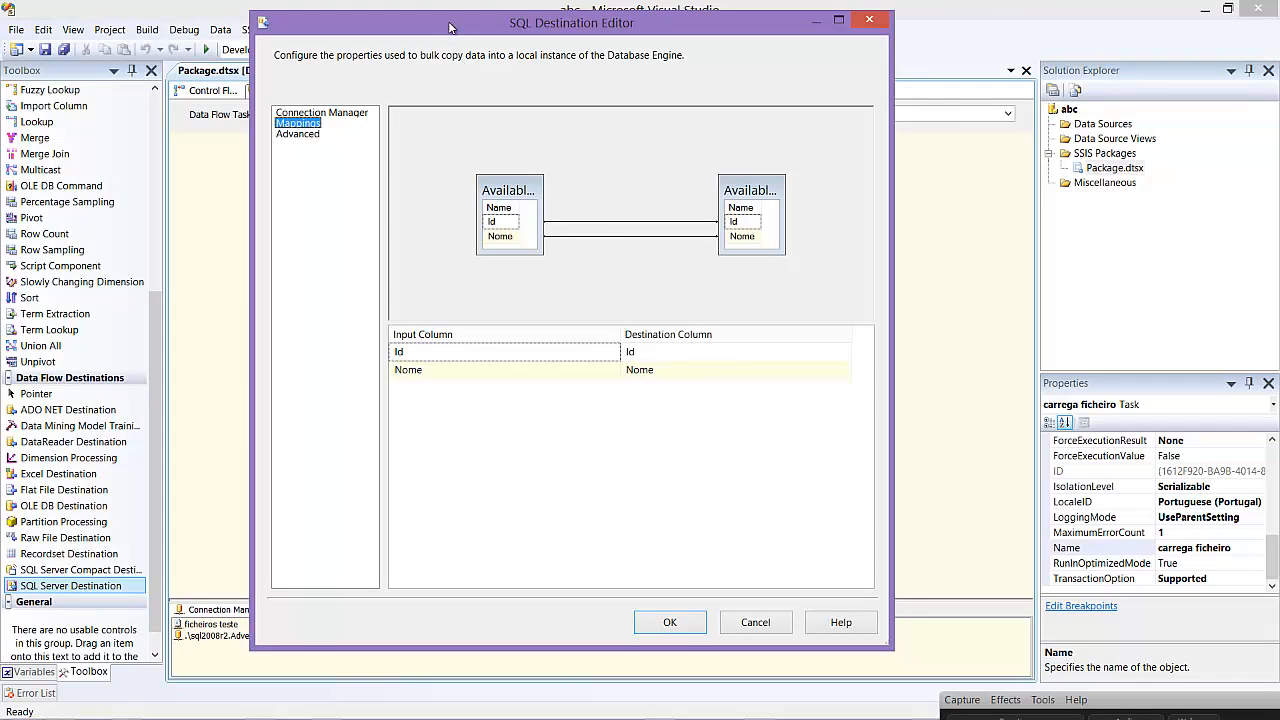
drag(450, 27, 438, 352)
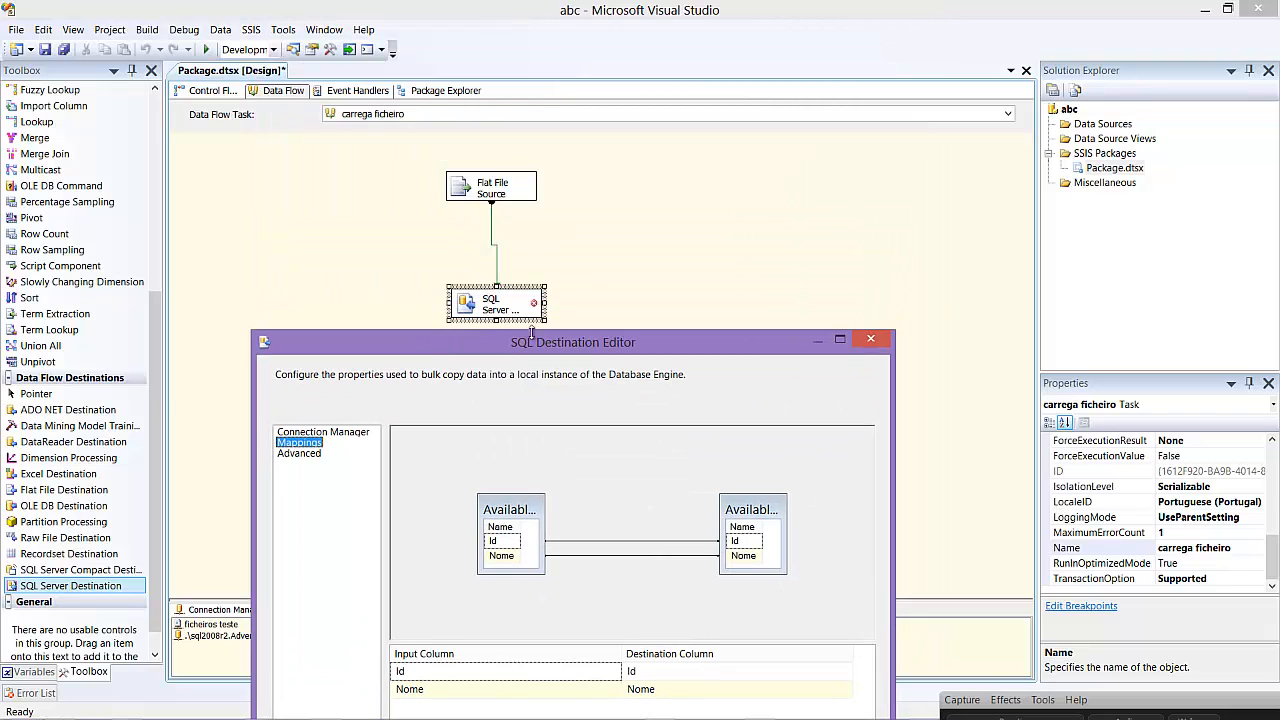
drag(548, 355, 535, 74)
click(248, 177)
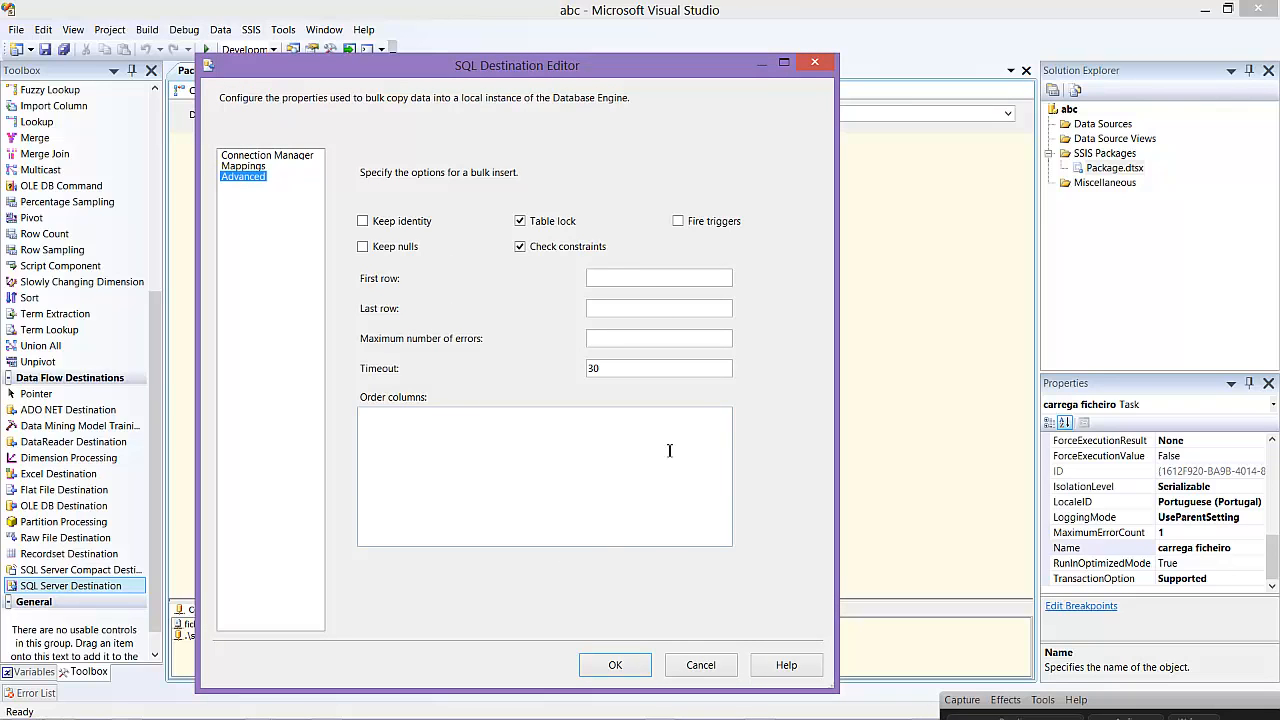
click(615, 665)
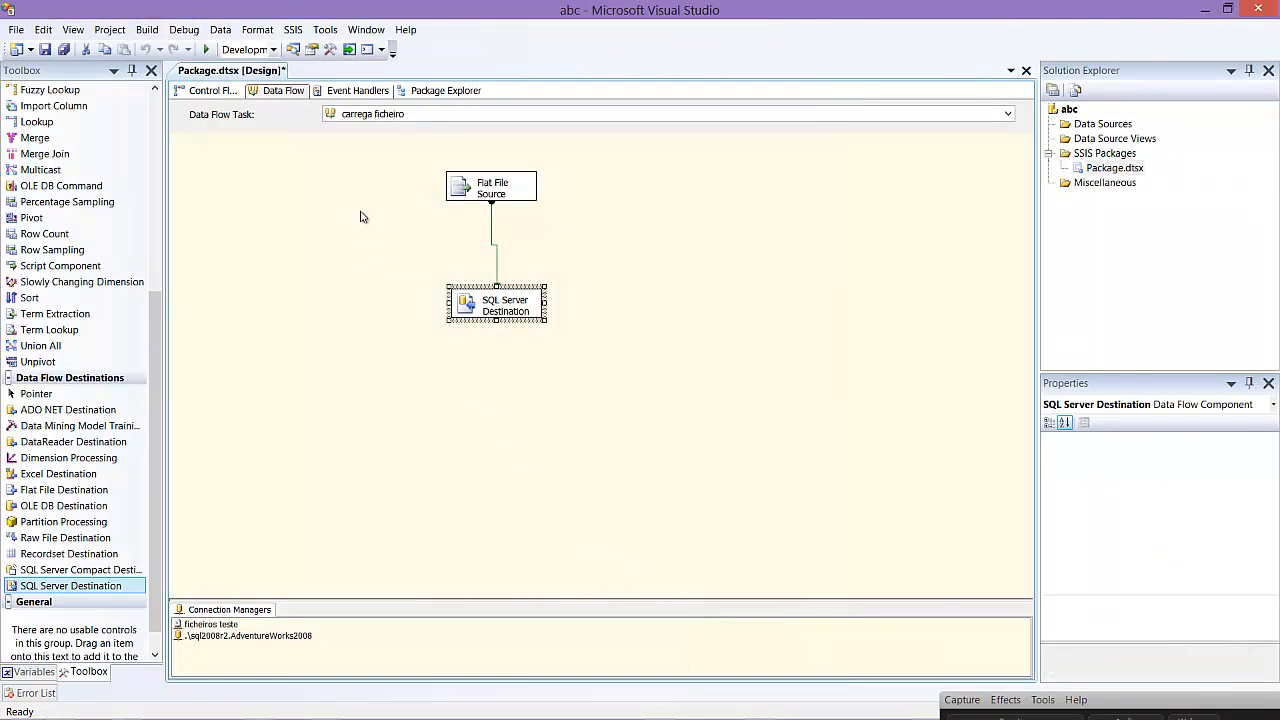
Run the package from its control flow, and stop debugging once execution has completed.
click(212, 90)
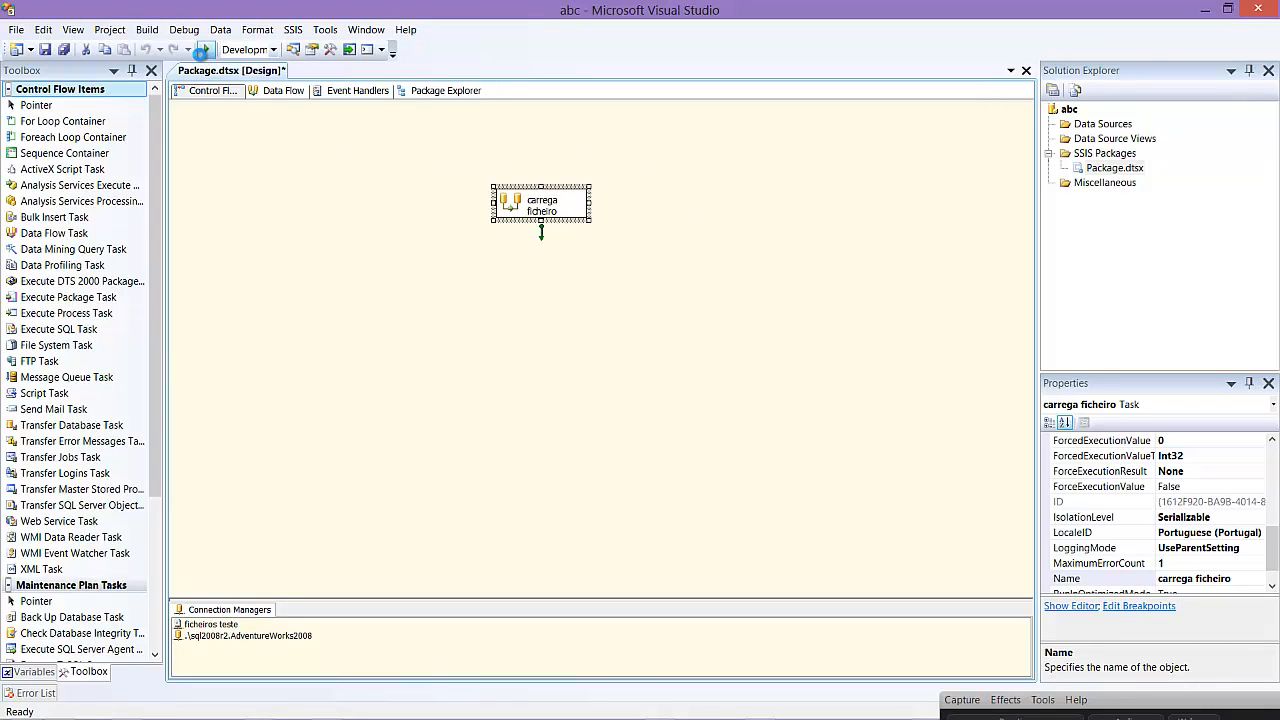
click(202, 49)
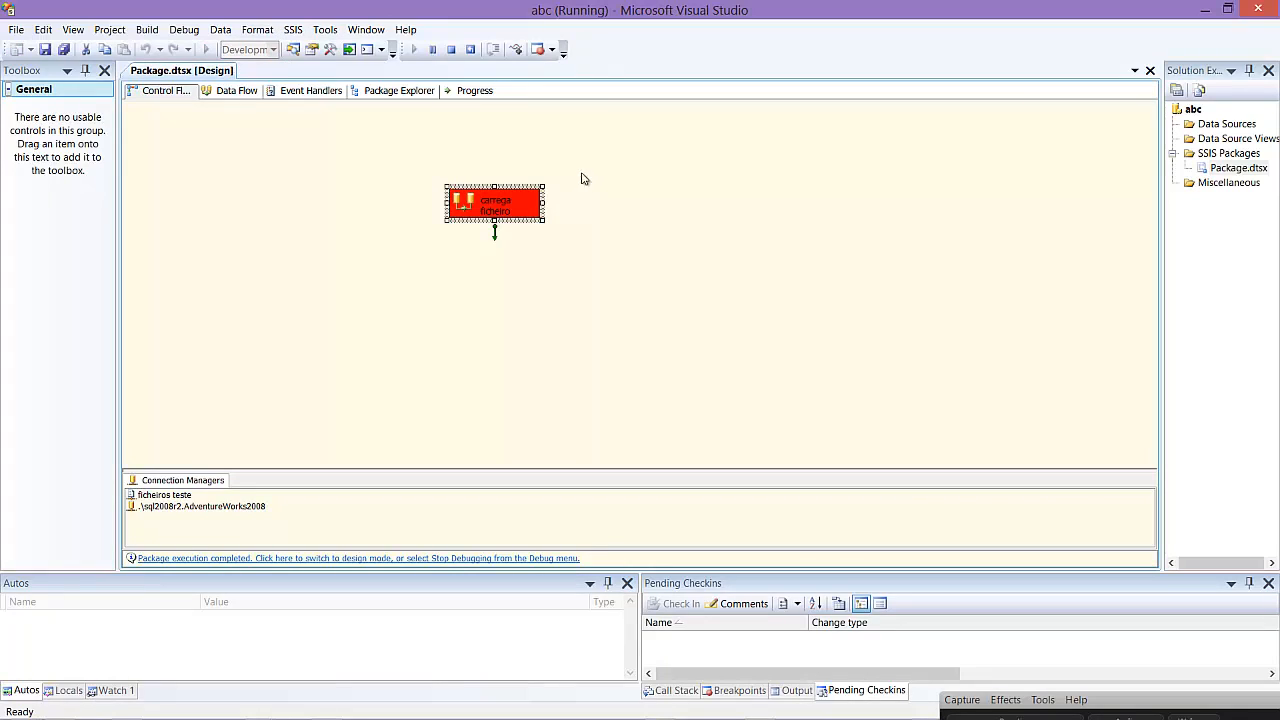
click(451, 49)
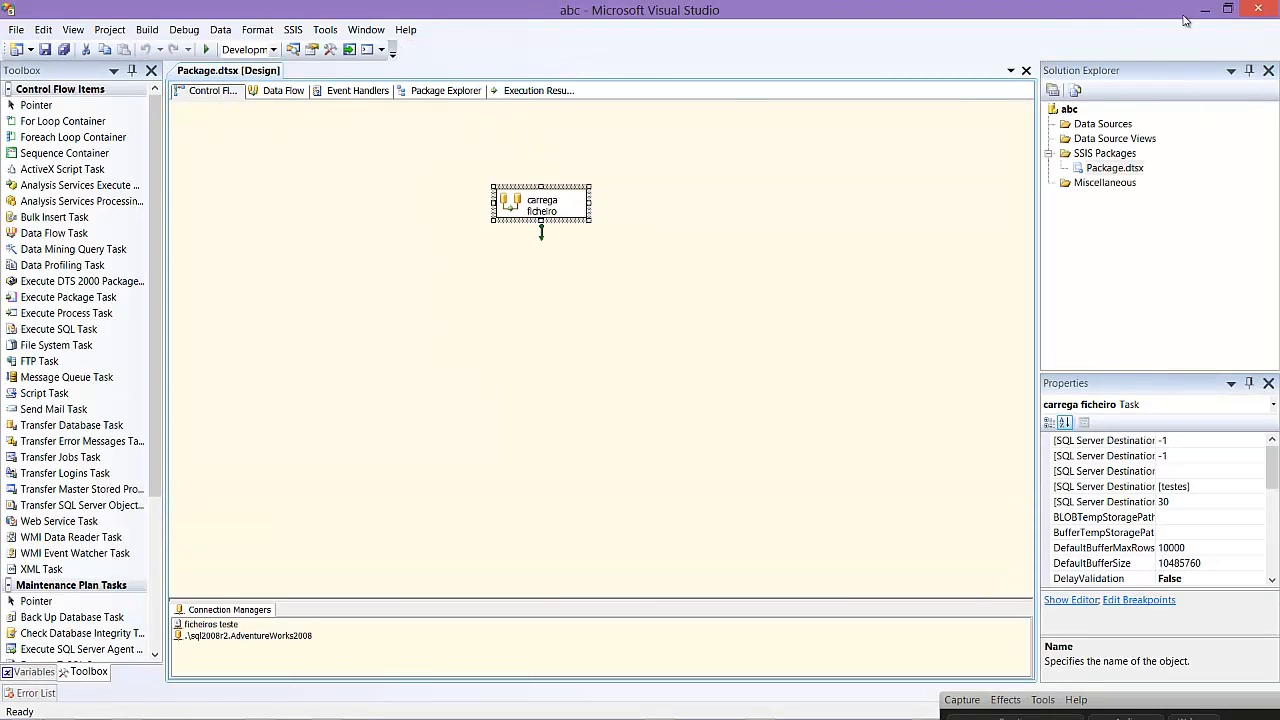
Close Visual Studio, relaunch SQL Server Business Intelligence Development Studio as administrator, and open the recent project abc.
click(1257, 9)
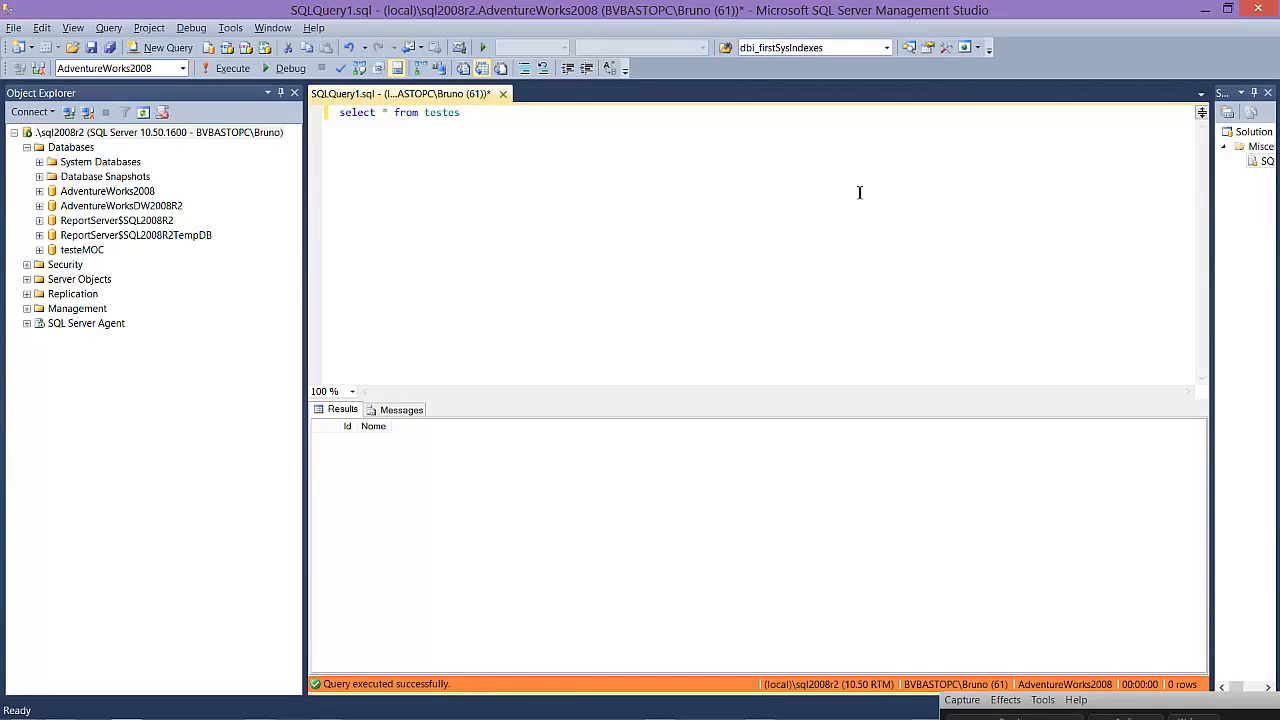
click(1204, 9)
key(super)
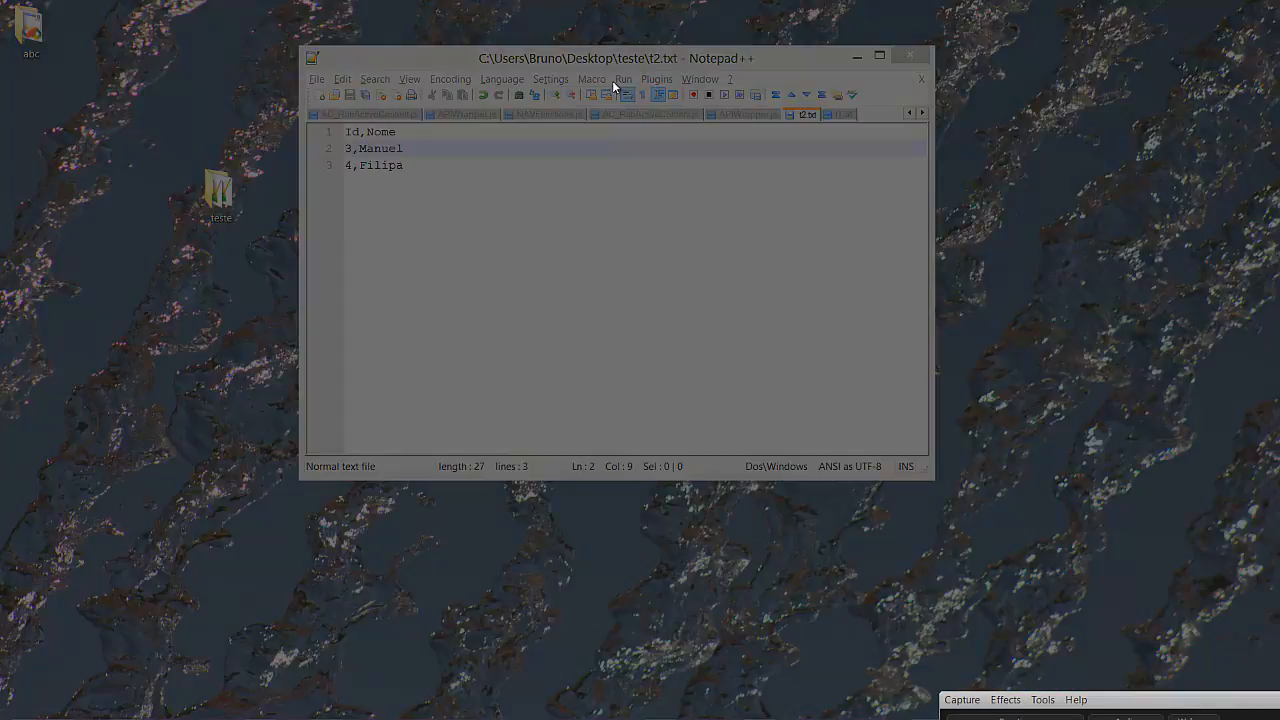
right_click(700, 514)
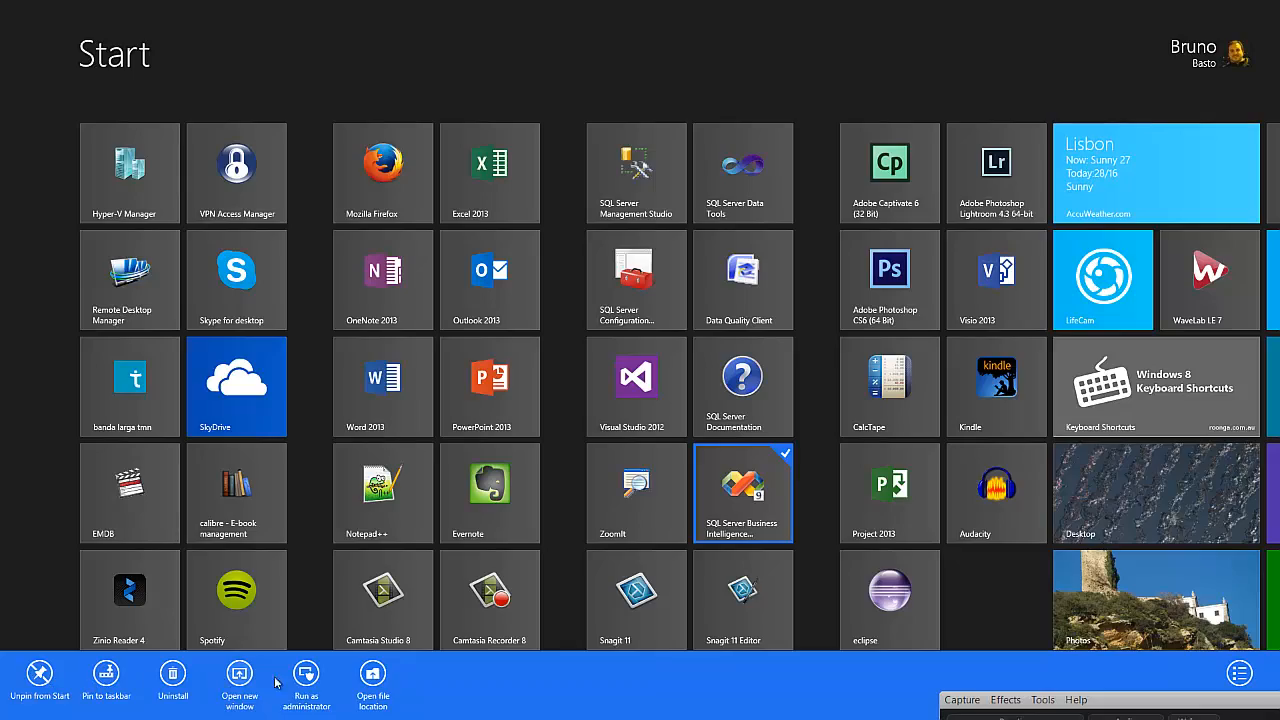
click(306, 680)
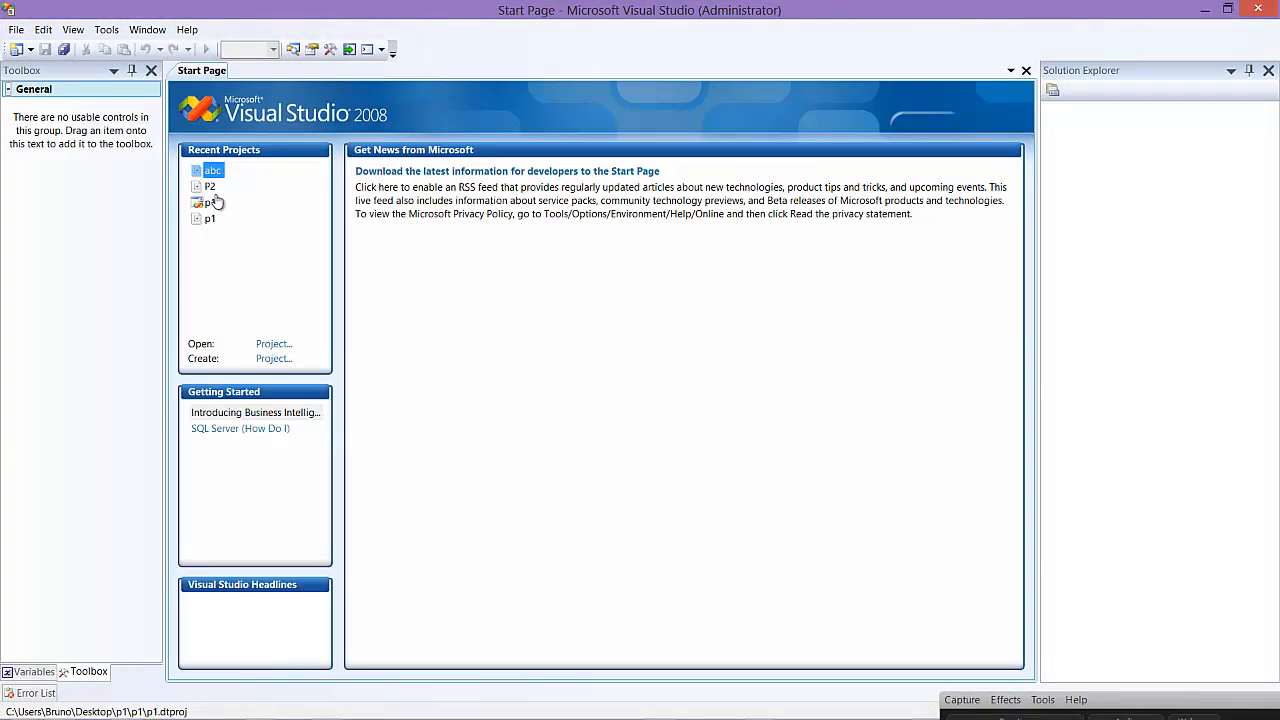
click(210, 171)
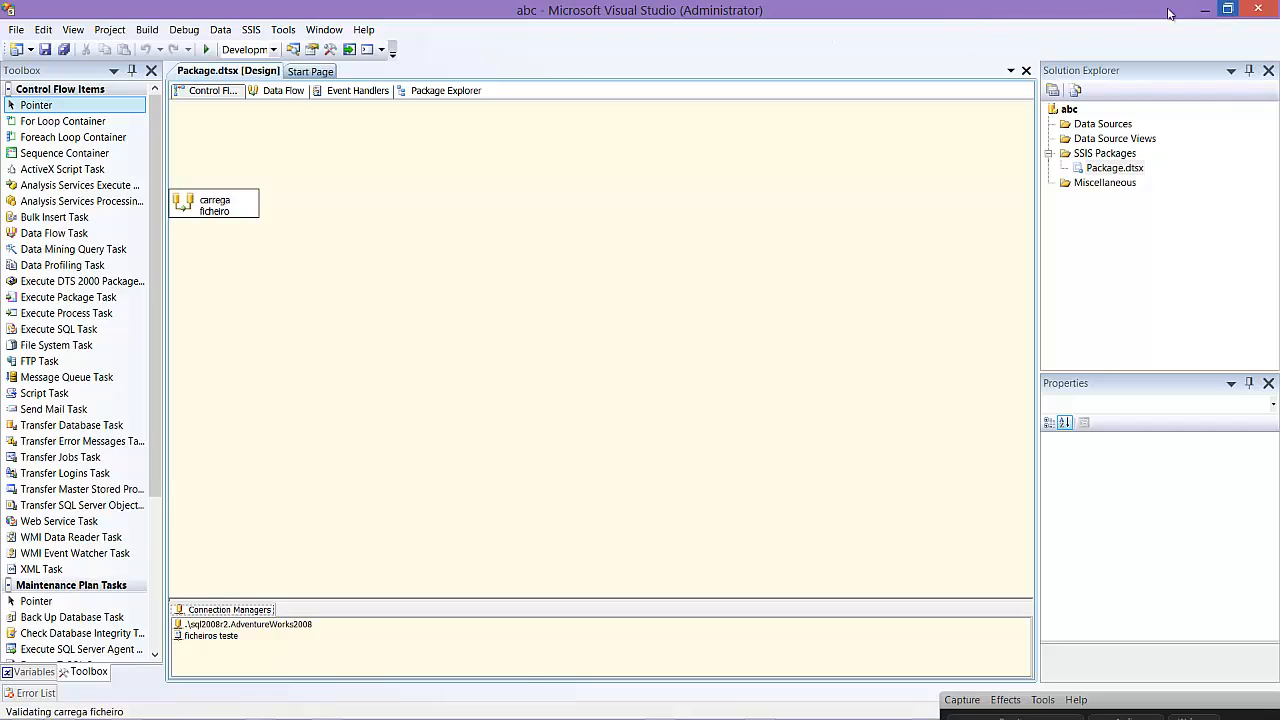
Run the package, check its data flow execution, and stop debugging.
click(1227, 9)
key(F5)
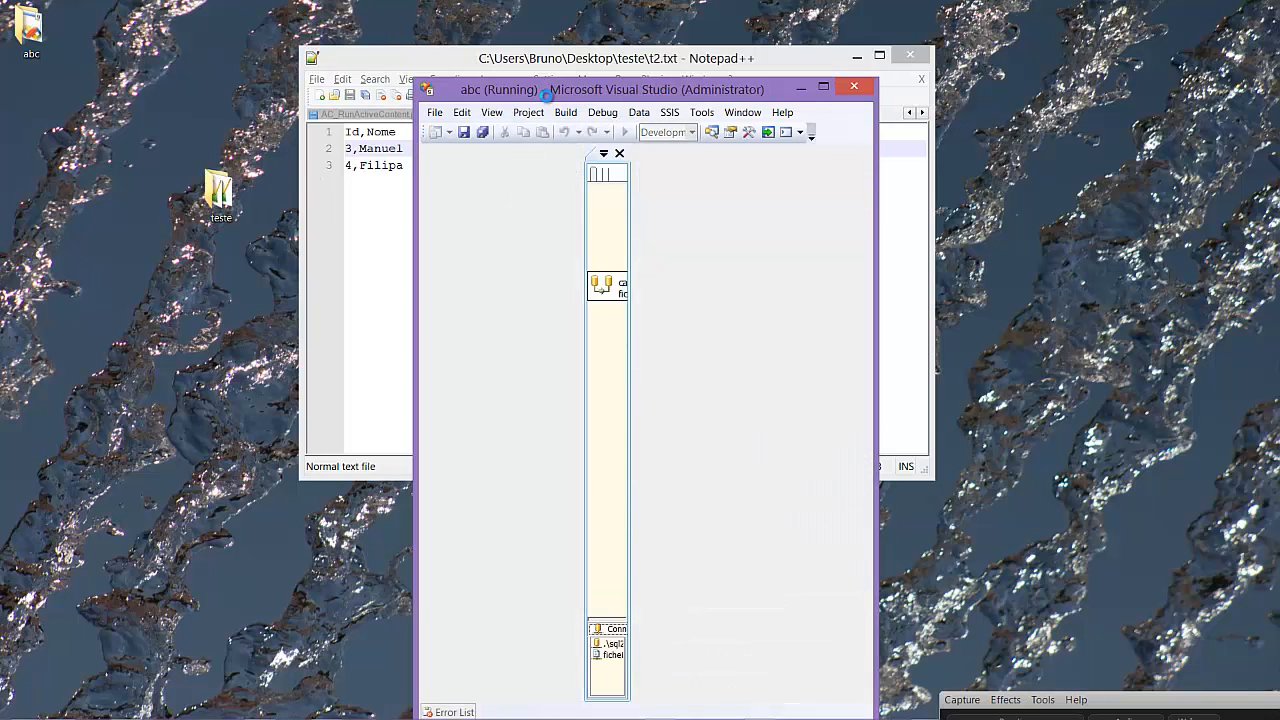
click(823, 87)
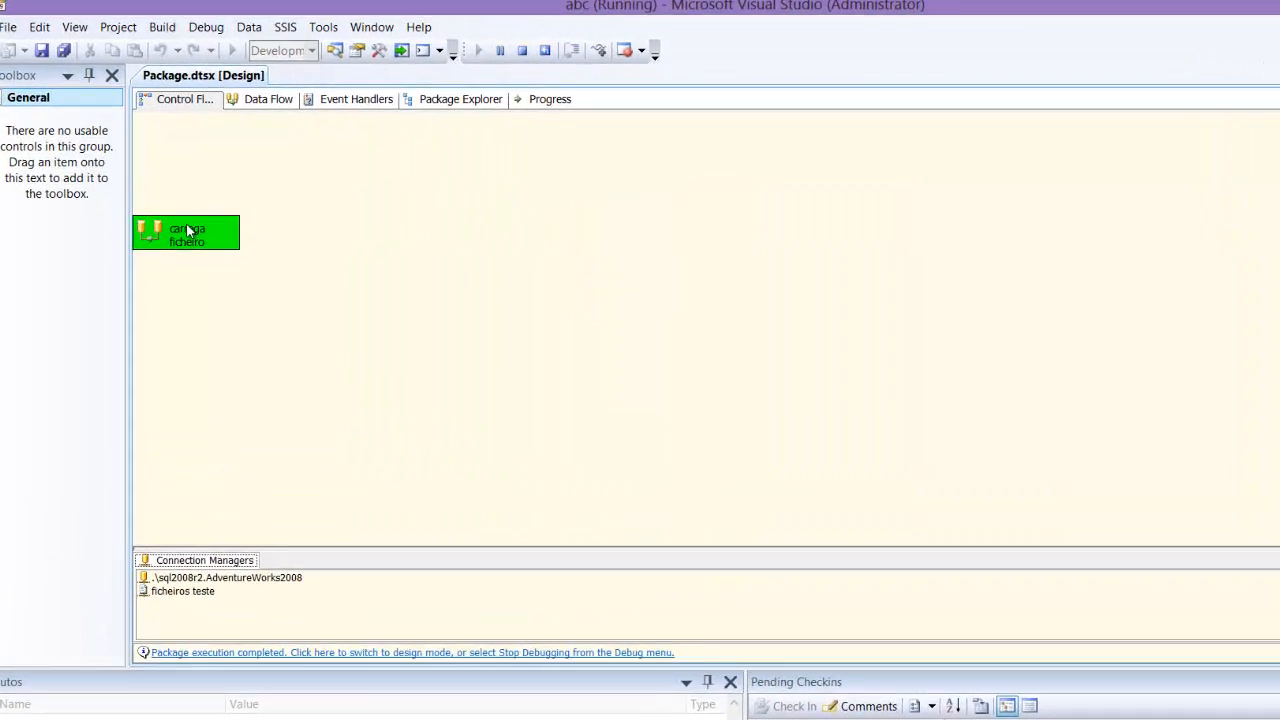
click(322, 115)
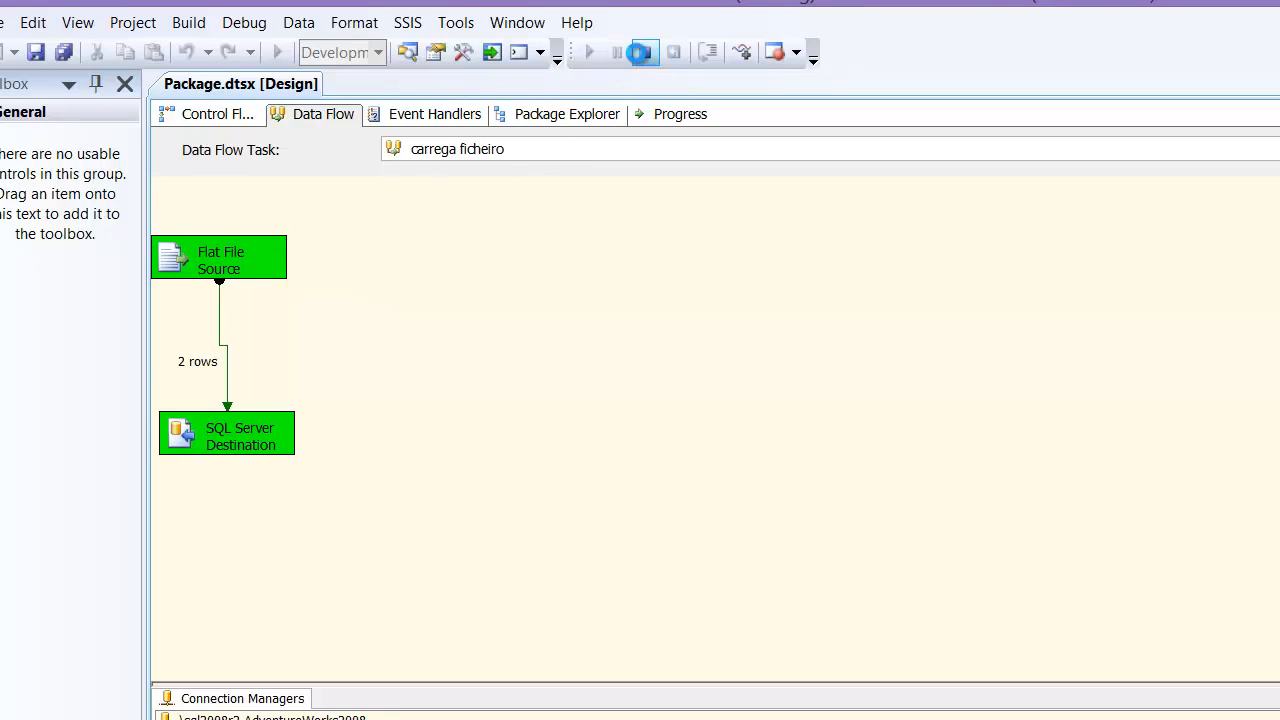
click(640, 51)
Switch to SQL Server Management Studio and rerun select * from testes.
key(alt+Tab)
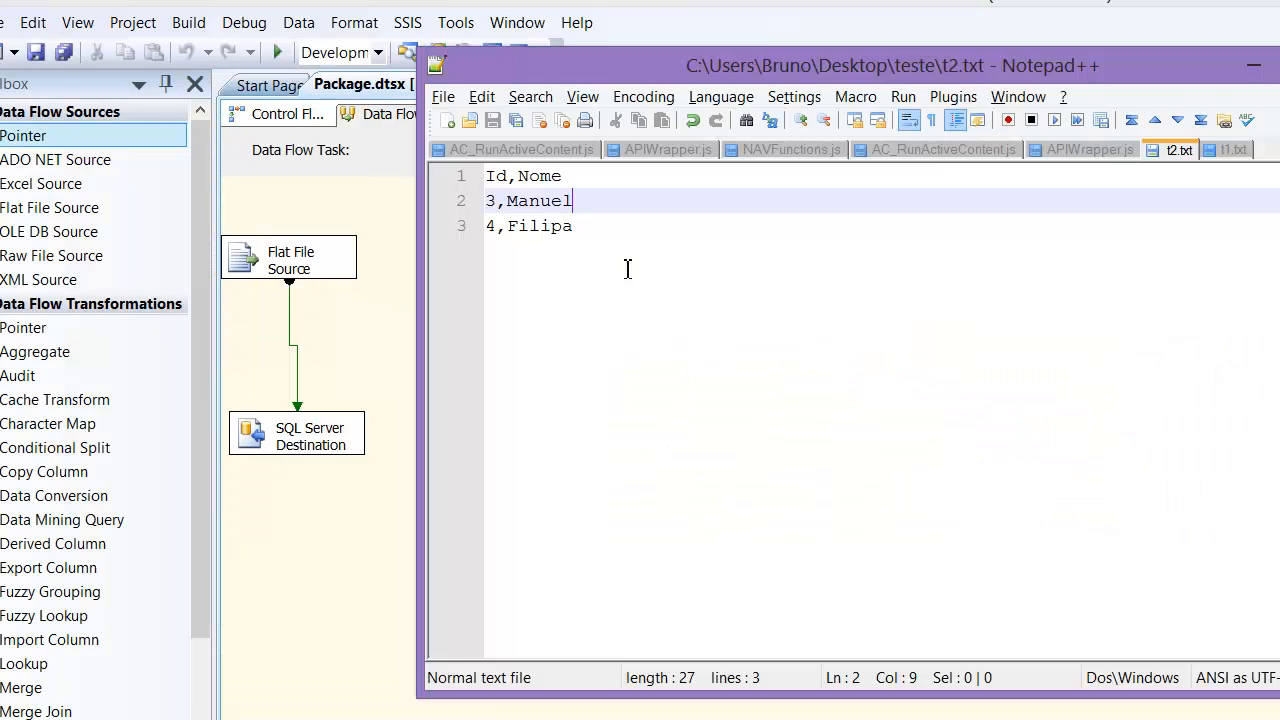
key(alt+Tab)
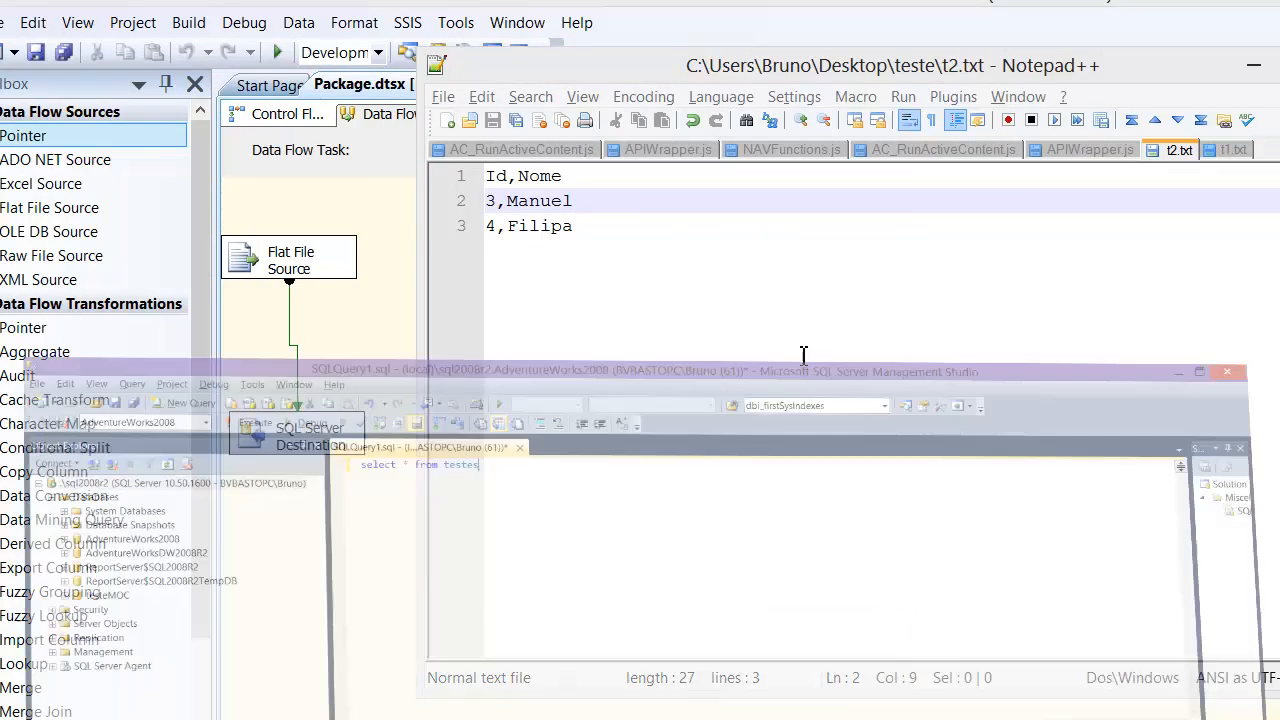
key(F5)
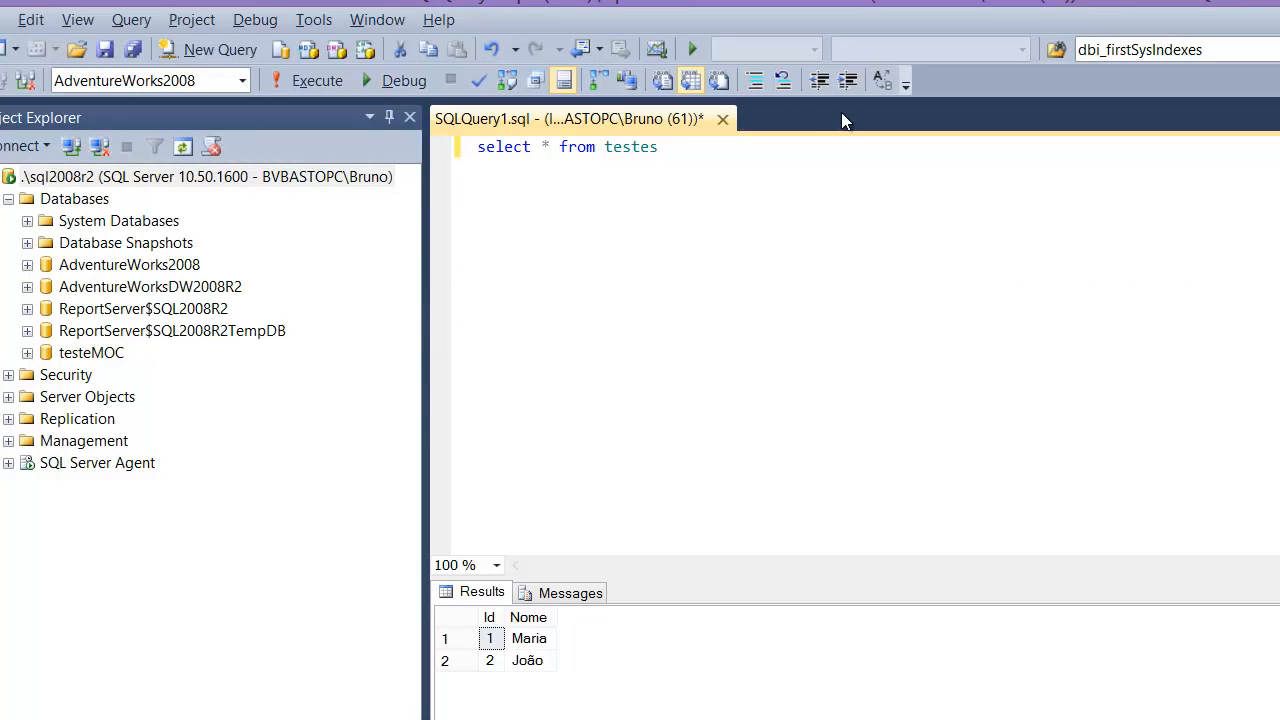
Add the statement truncate table teste above the select query and execute only that statement.
key(Return)
key(Return)
text(truncat)
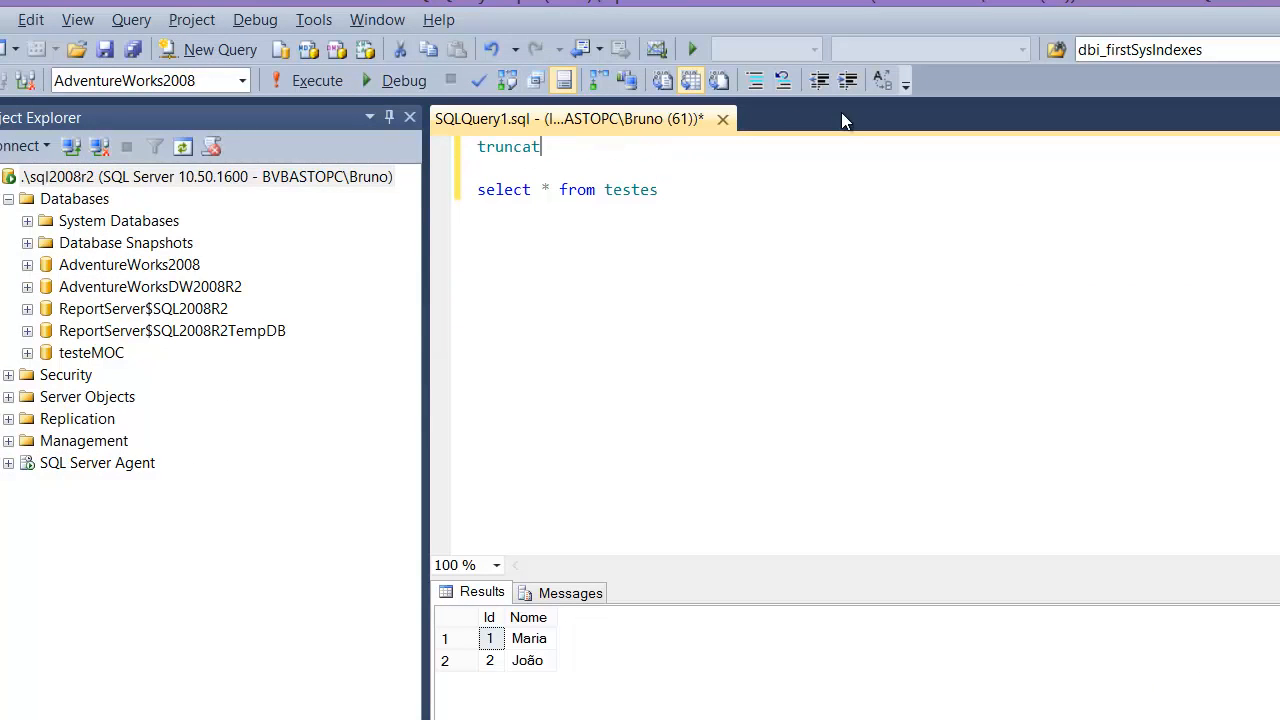
text(e ta)
text(vl )
text(teste)
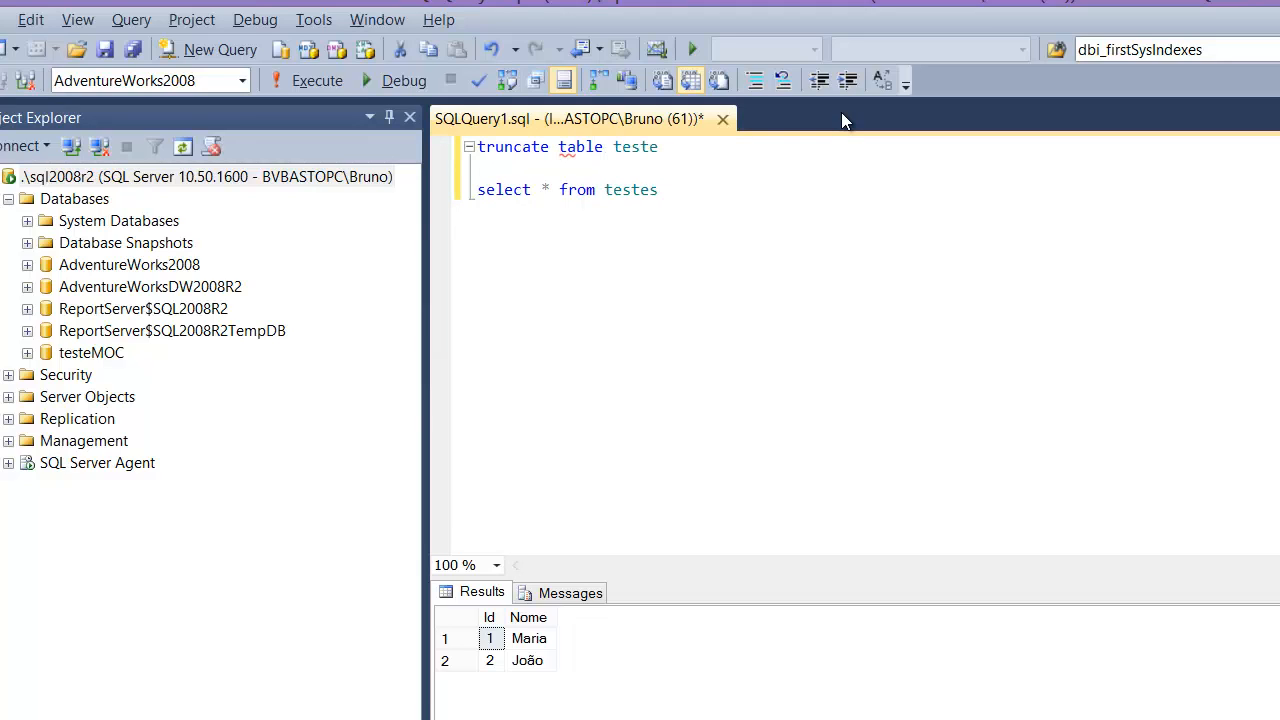
key(ctrl+shift+Left)
key(shift+Home)
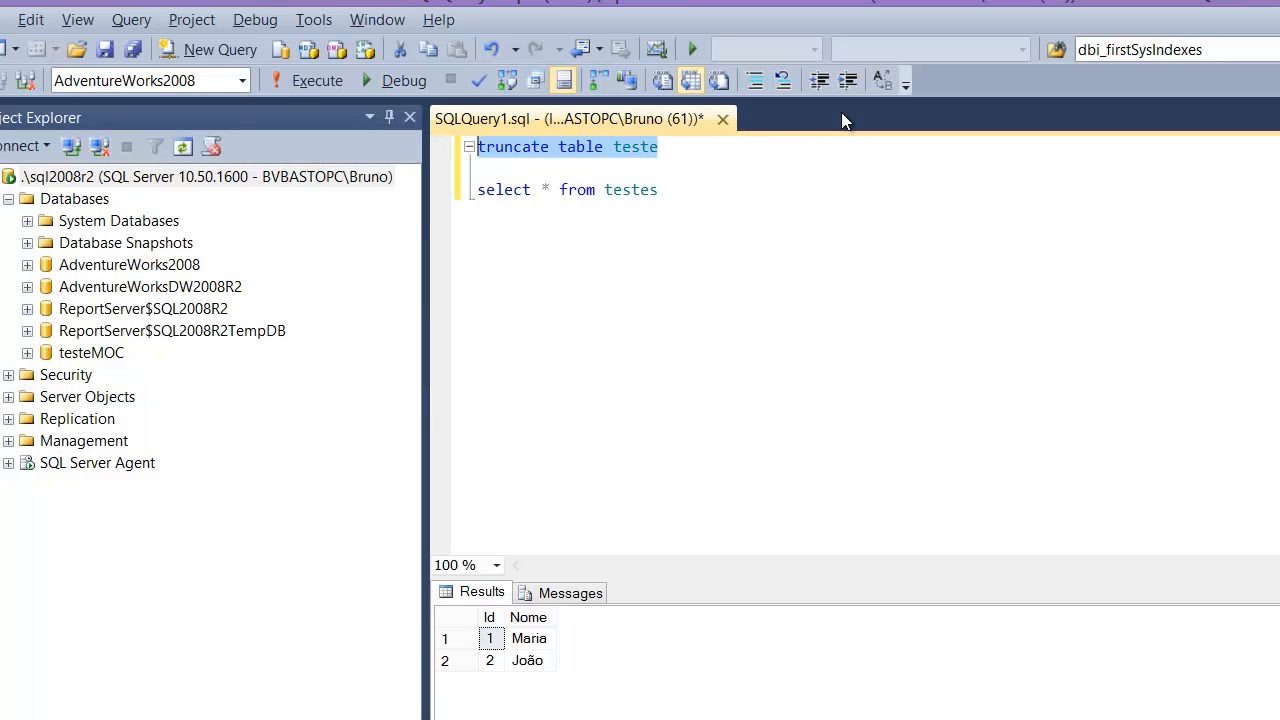
key(F5)
Correct the table name in the truncate statement to testes and execute the whole script.
key(Down)
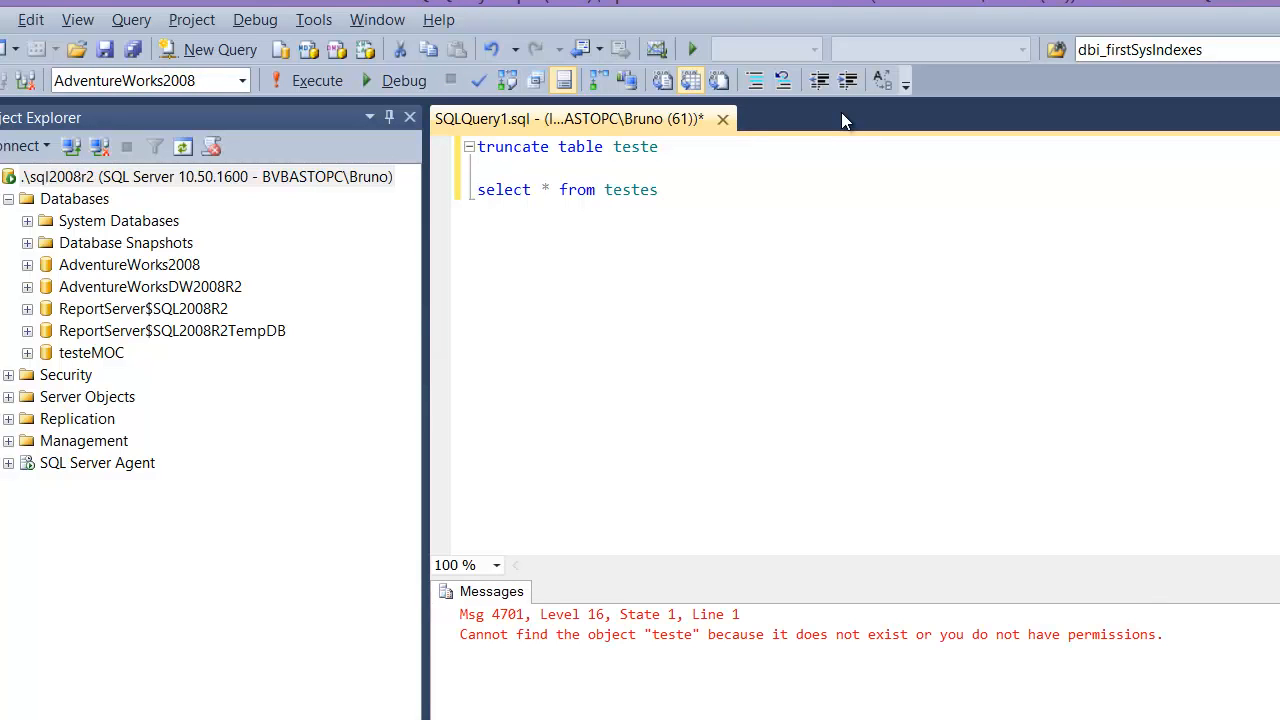
key(Left)
text(s)
key(F5)
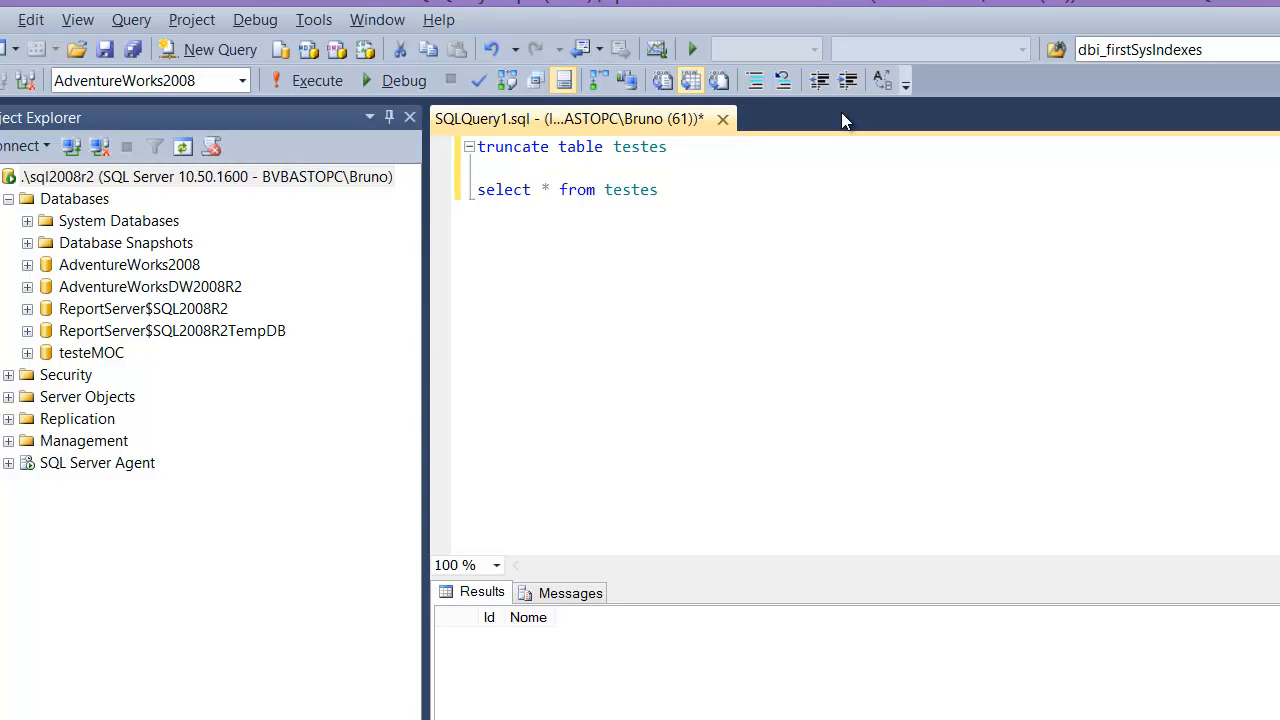
Switch back to Visual Studio and show the package's control flow.
key(alt+Tab)
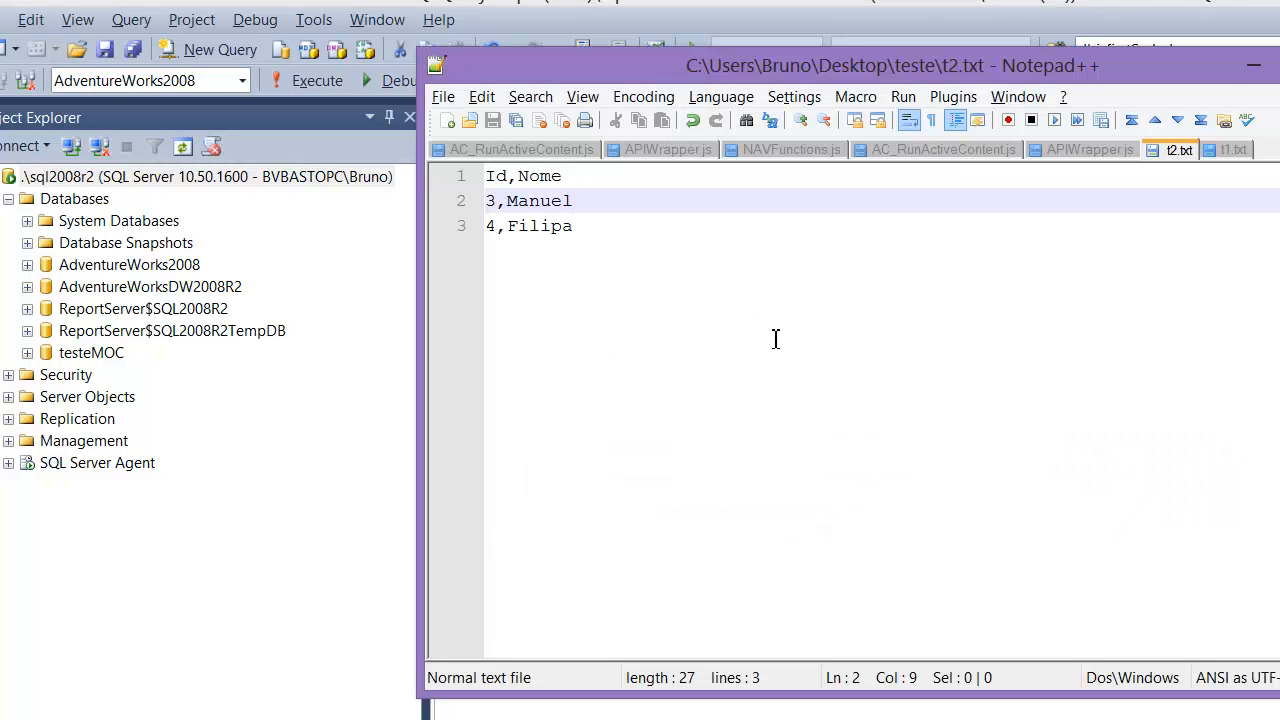
key(alt+Tab)
key(Tab)
key(Tab)
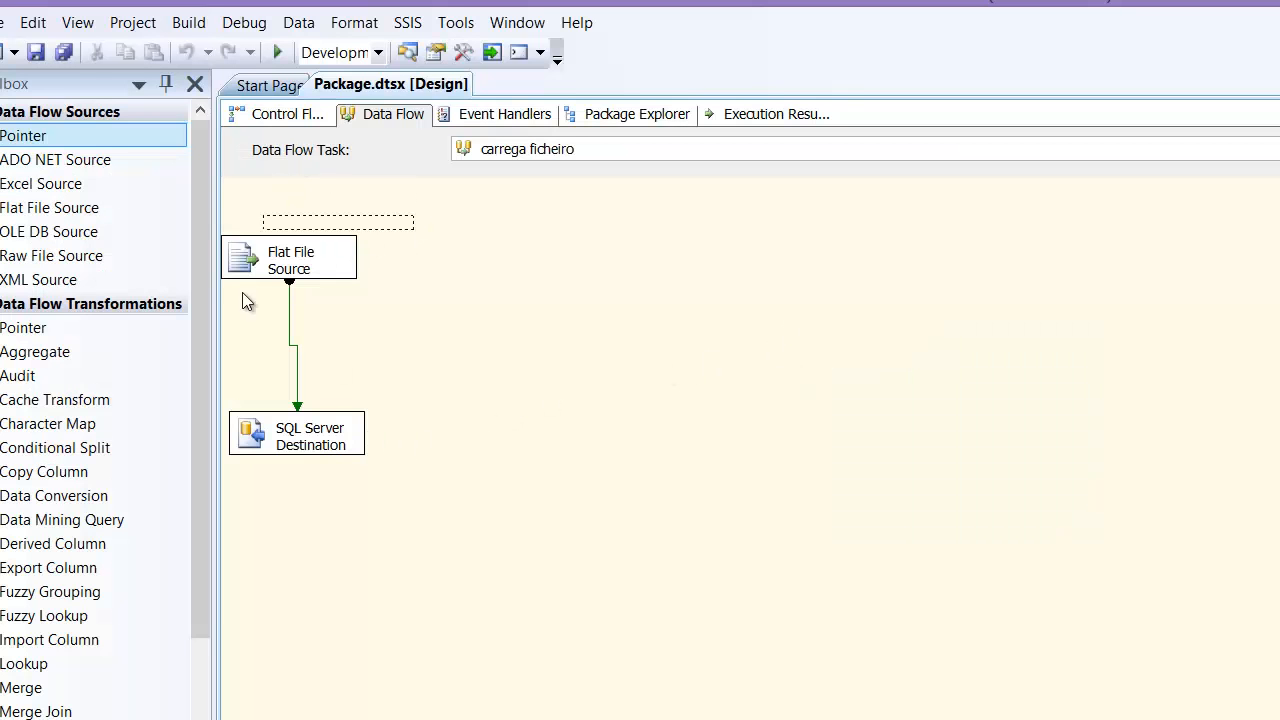
click(287, 116)
Move the carrega ficheiro task toward the canvas middle and add an Execute SQL Task above it, linked to it.
drag(300, 265, 536, 242)
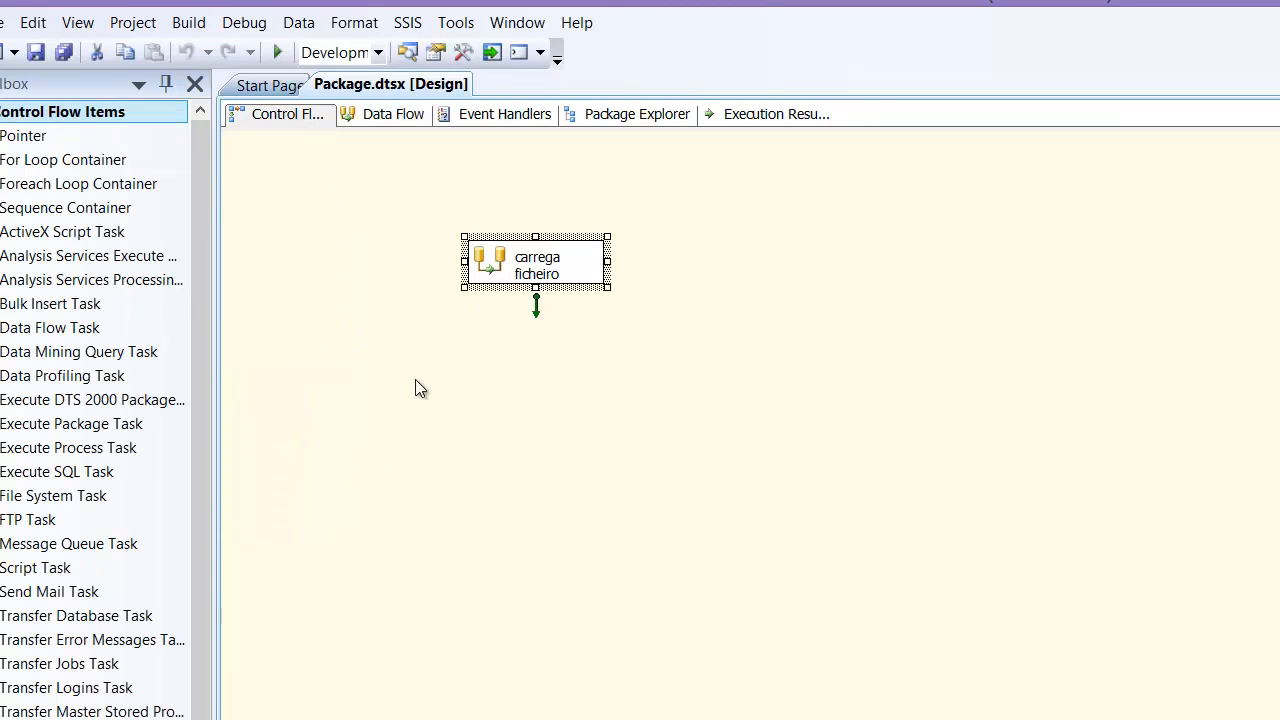
drag(197, 239, 200, 501)
drag(80, 356, 529, 263)
Edit the Execute SQL Task, keeping connection type OLE DB and setting its connection to .\sql2008r2.AdventureWorks2008.
double_click(590, 176)
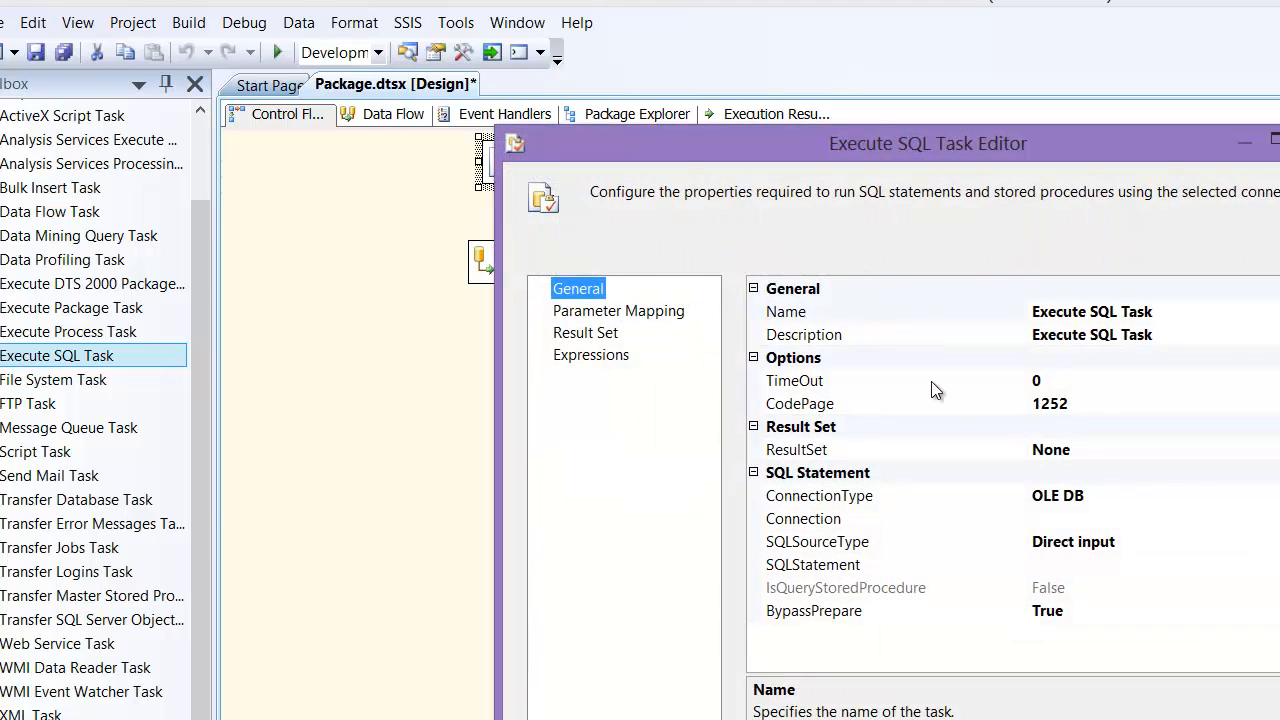
click(1231, 480)
click(1084, 495)
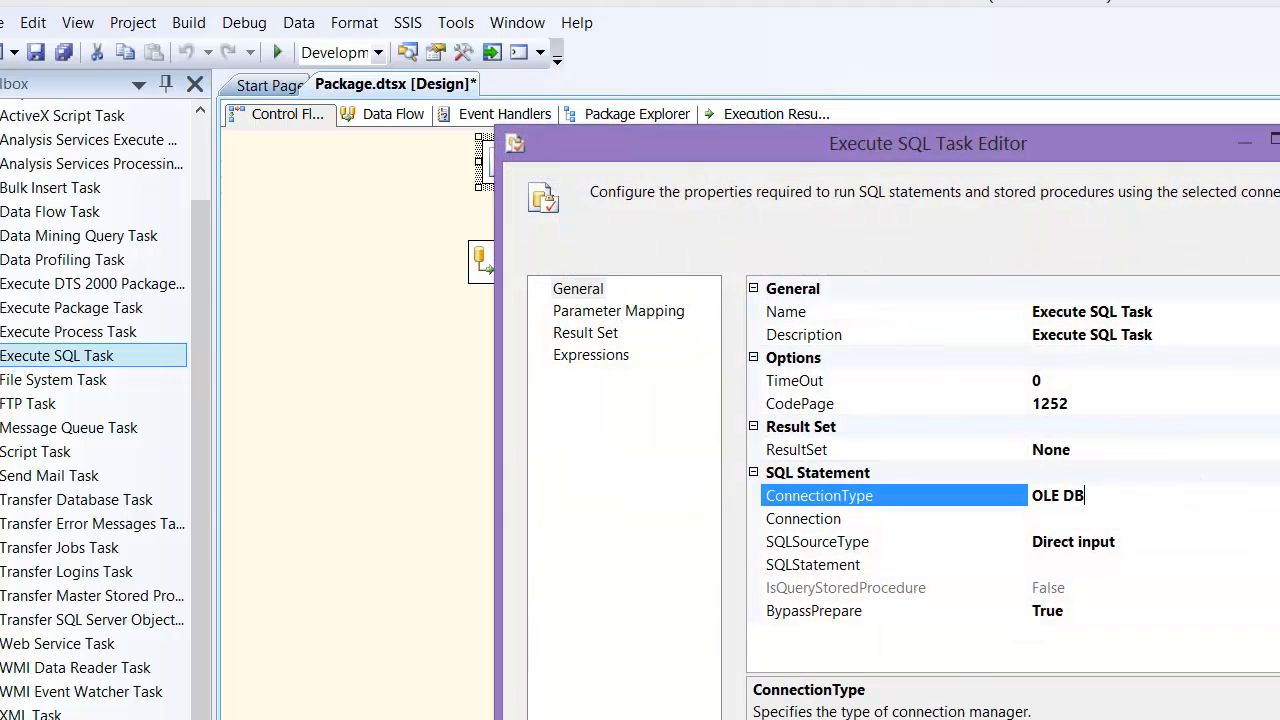
click(1278, 496)
click(898, 516)
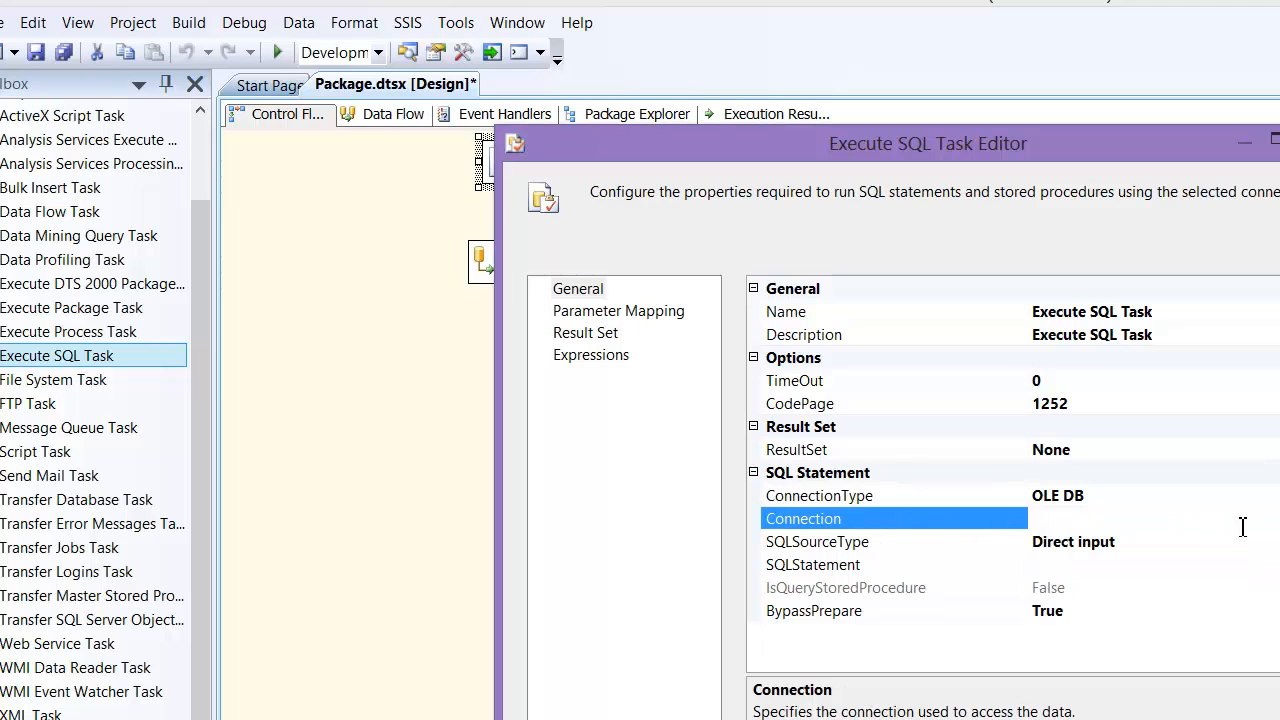
click(1278, 519)
click(1058, 565)
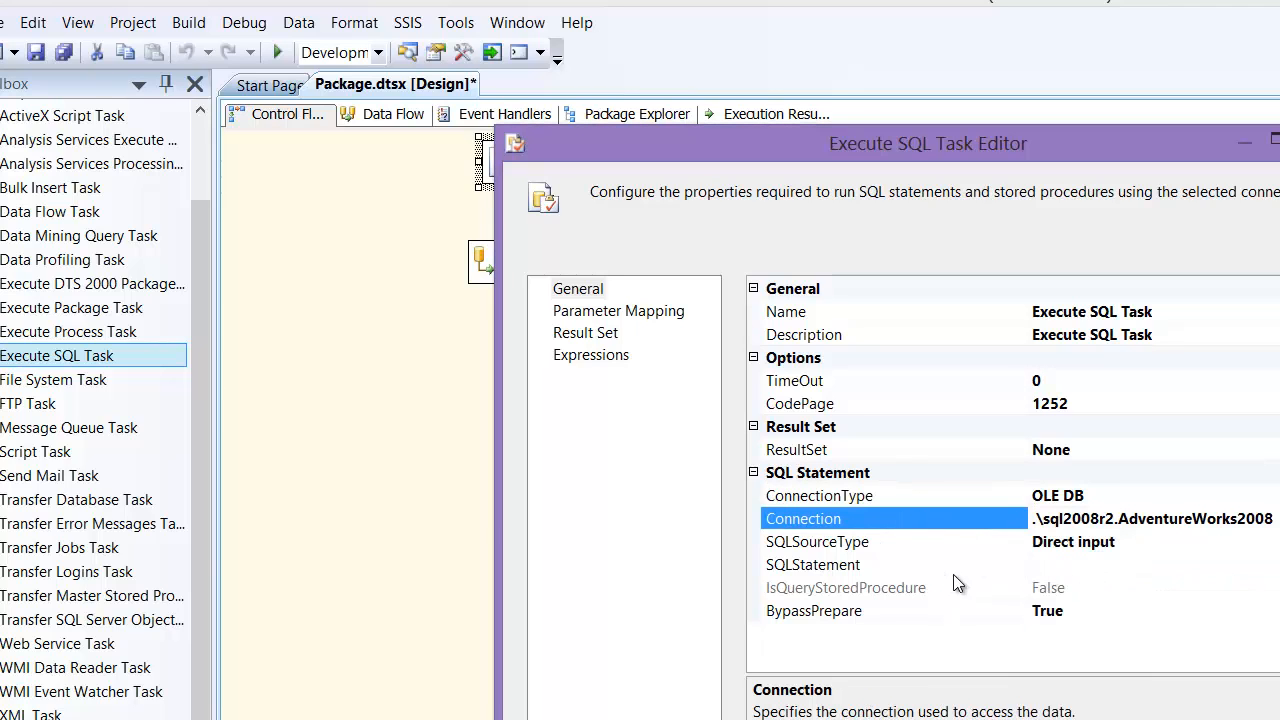
Set the Execute SQL Task's SQLStatement to truncate table testes.
click(1122, 567)
click(1276, 565)
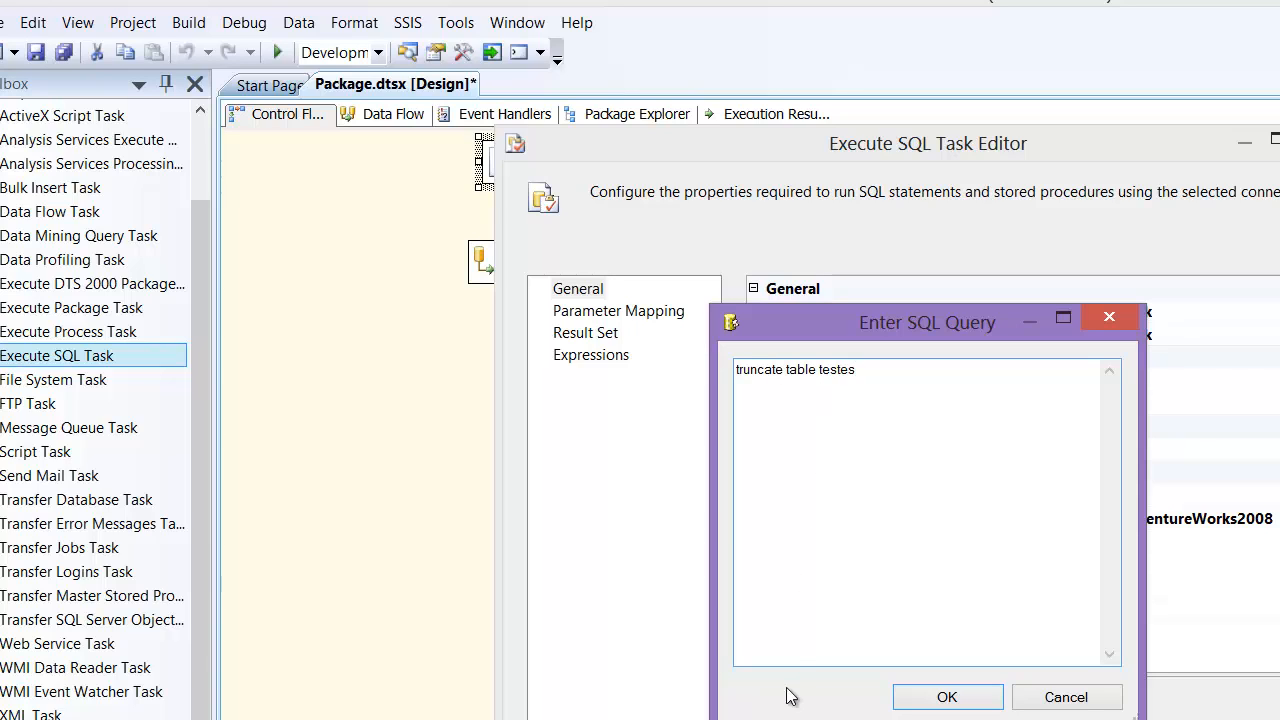
click(942, 699)
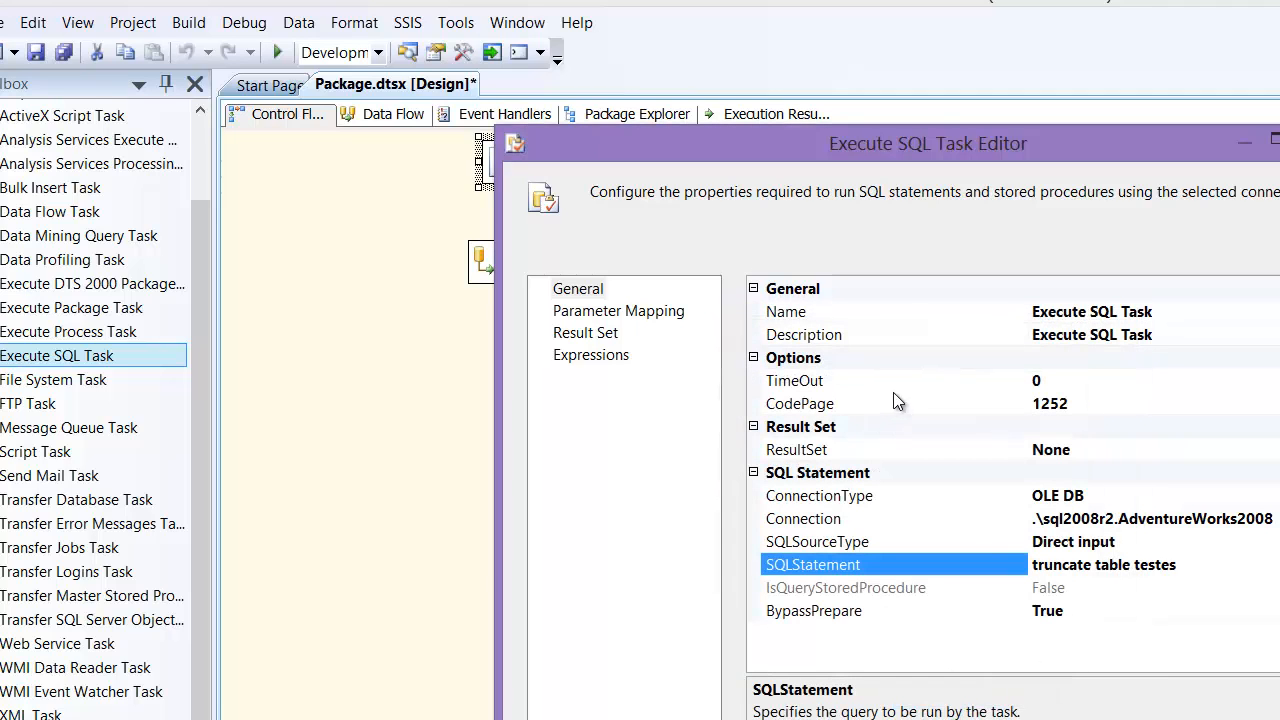
Review the task's parameter mapping, result set and expressions settings, and accept the Execute SQL Task configuration.
click(595, 311)
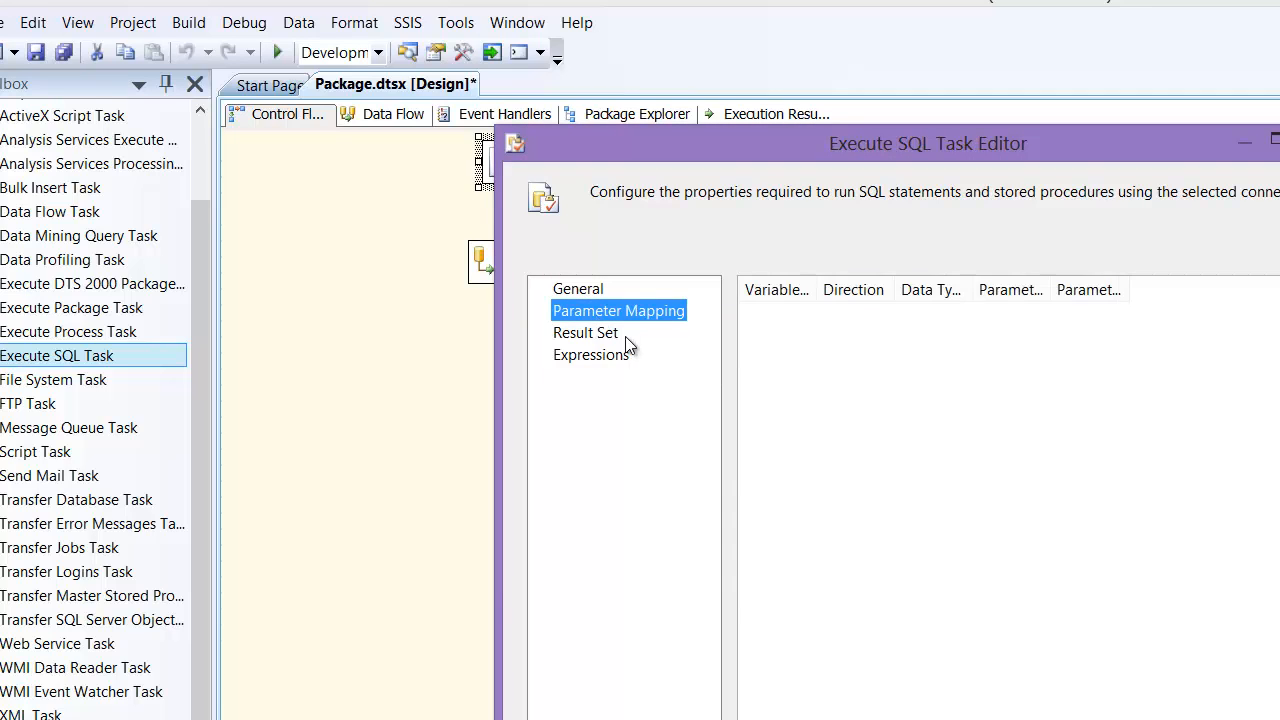
click(600, 333)
click(595, 355)
click(578, 289)
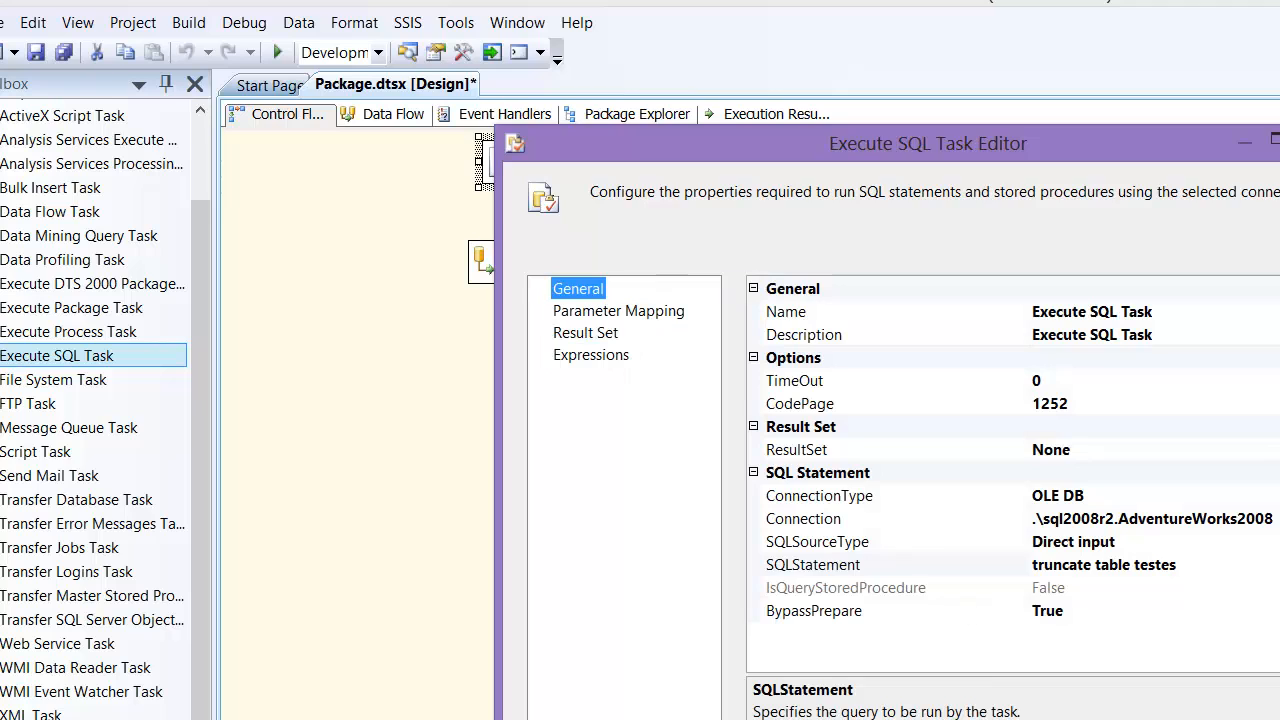
key(Return)
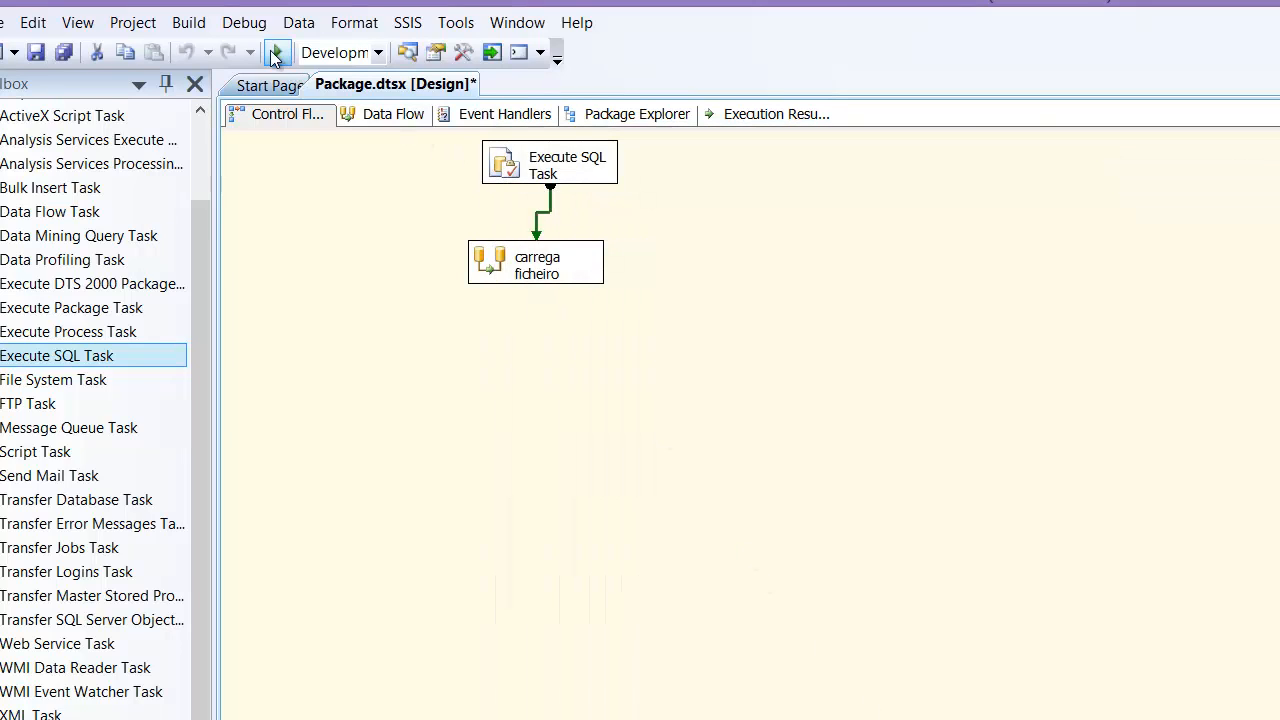
Run the package, switch to SQL Server Management Studio, and execute only the select * from testes statement.
click(276, 53)
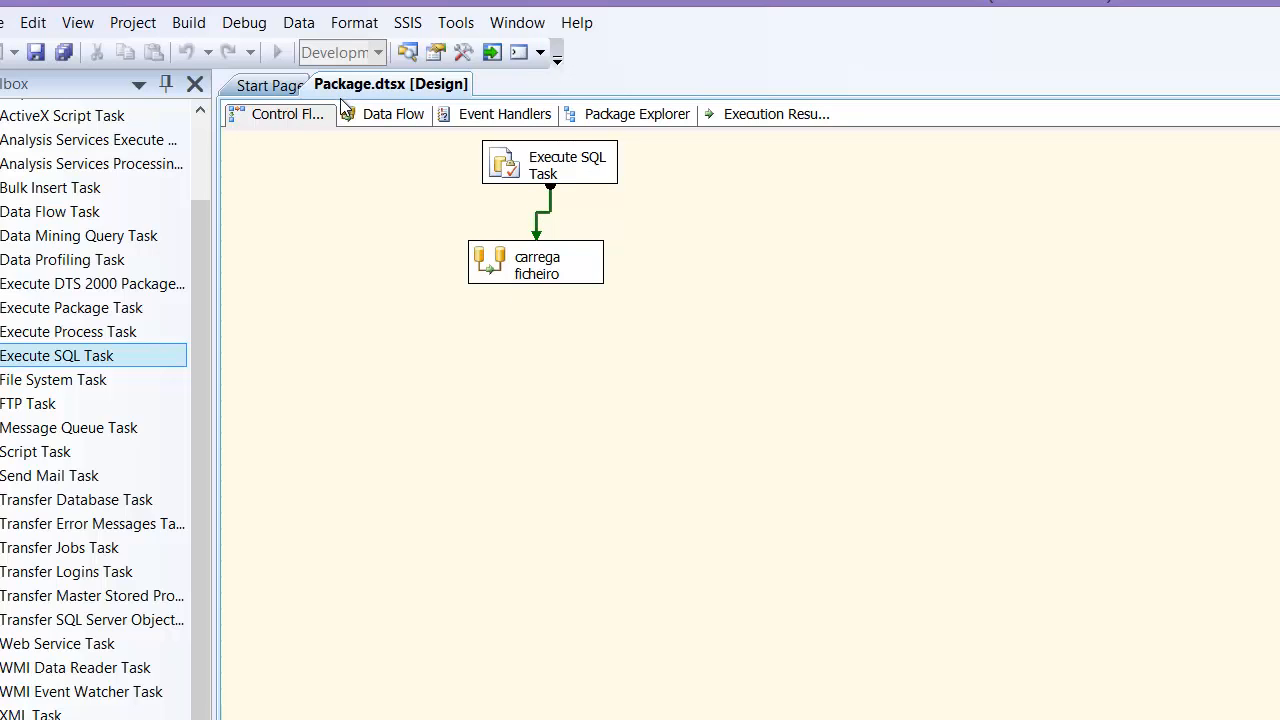
key(alt+Tab)
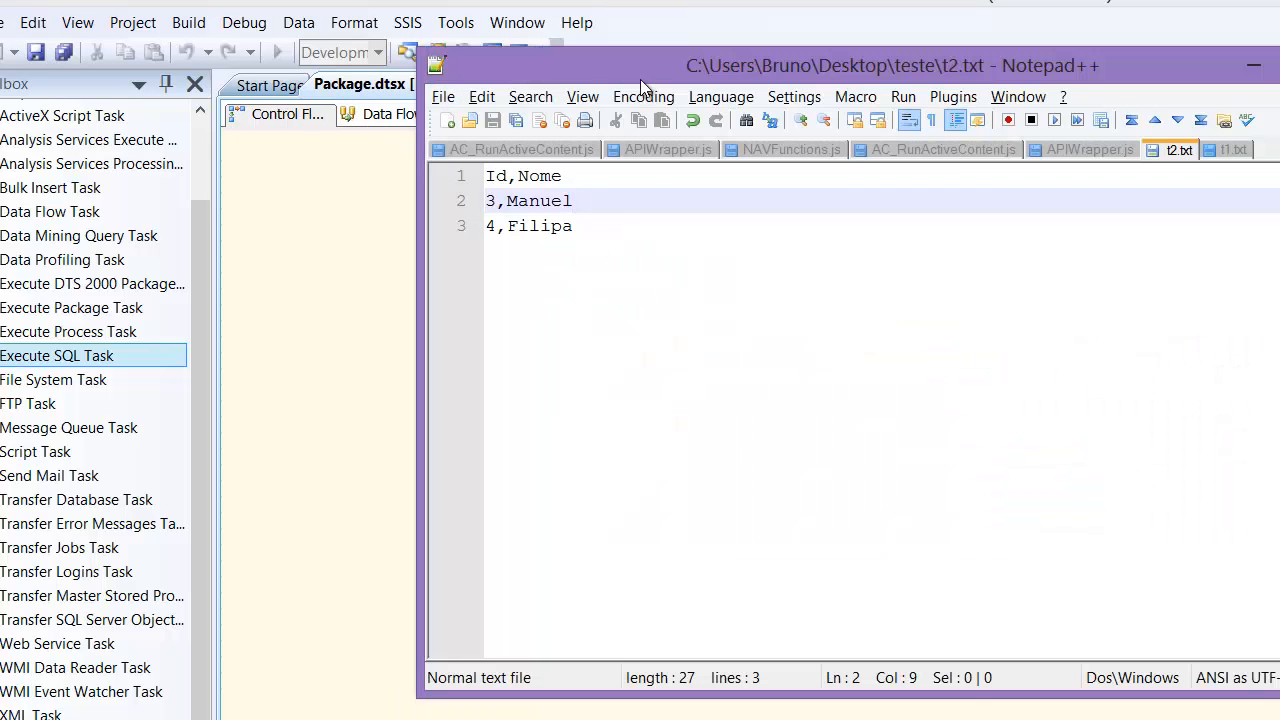
key(alt+Tab)
key(alt+Tab)
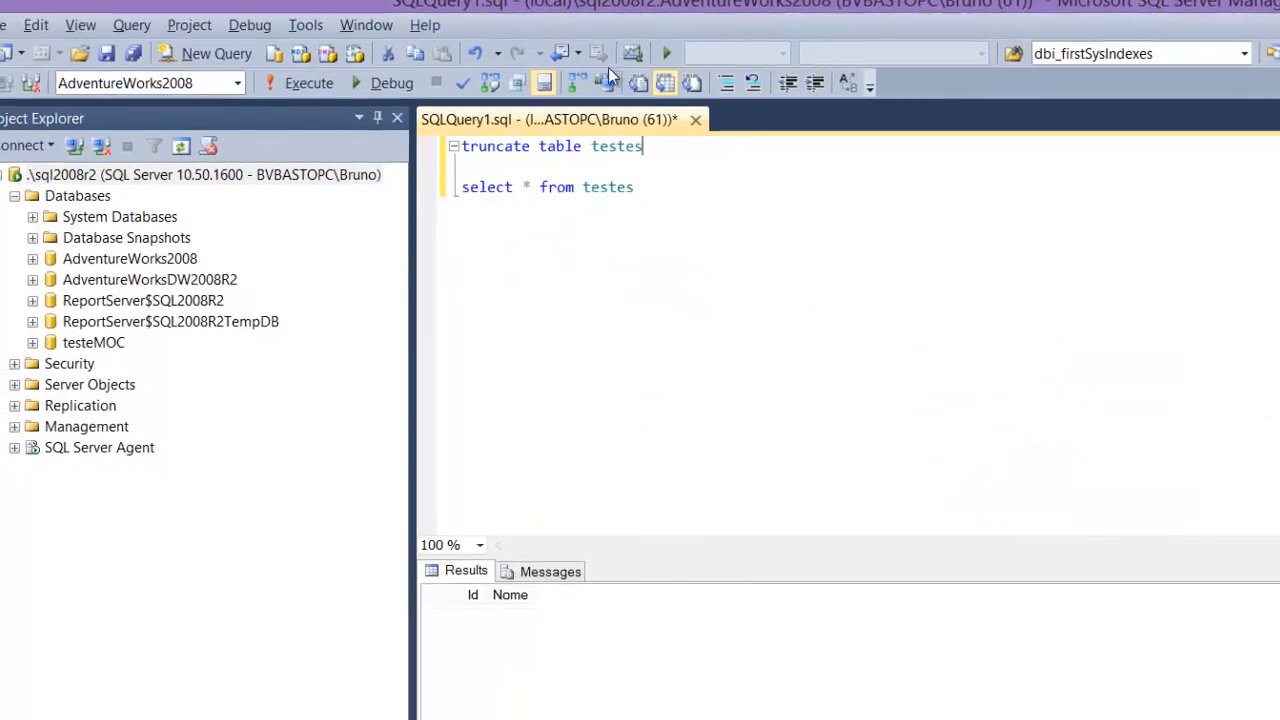
drag(605, 5, 997, 185)
drag(1230, 375, 965, 370)
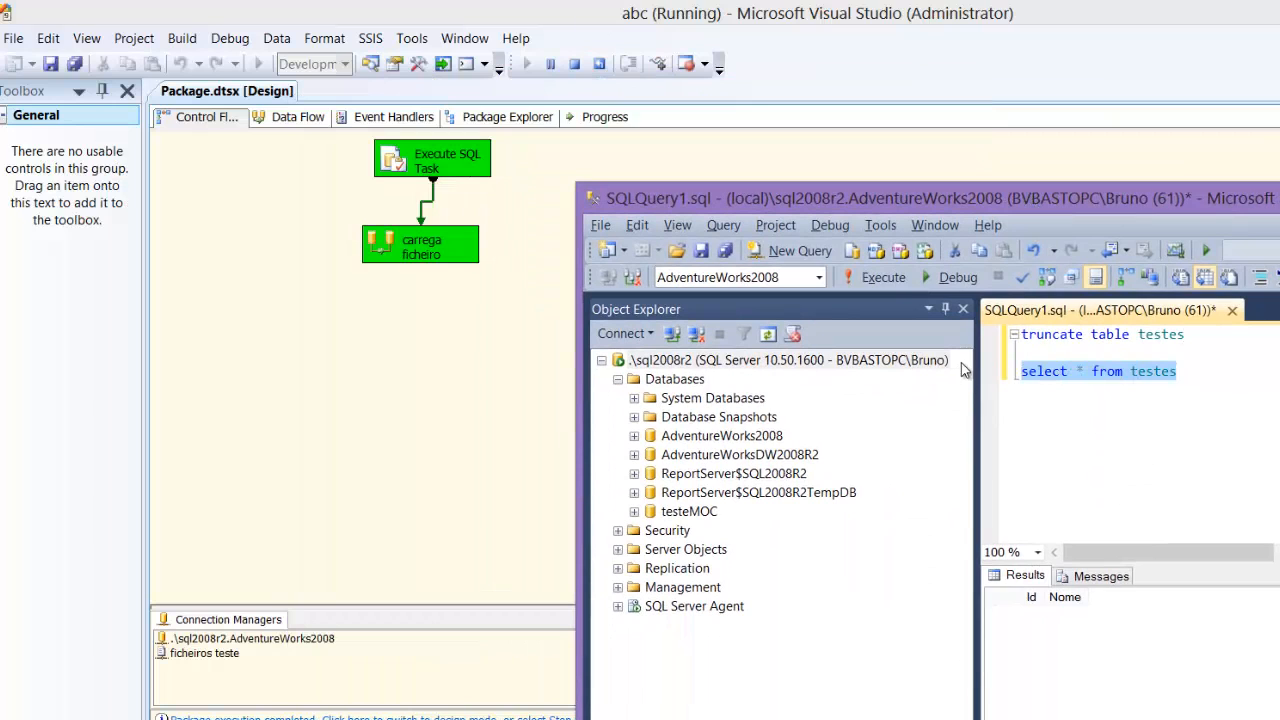
key(F5)
Return to Visual Studio, stop debugging, and run the package again.
click(504, 337)
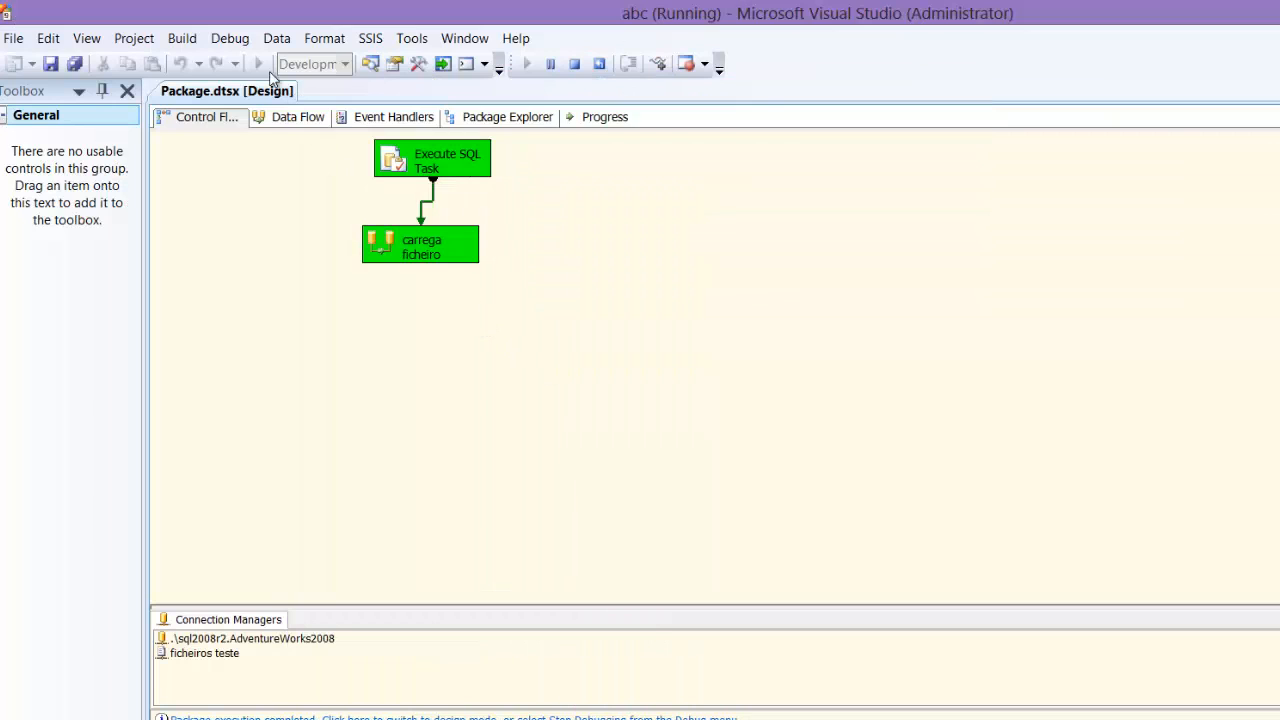
click(574, 63)
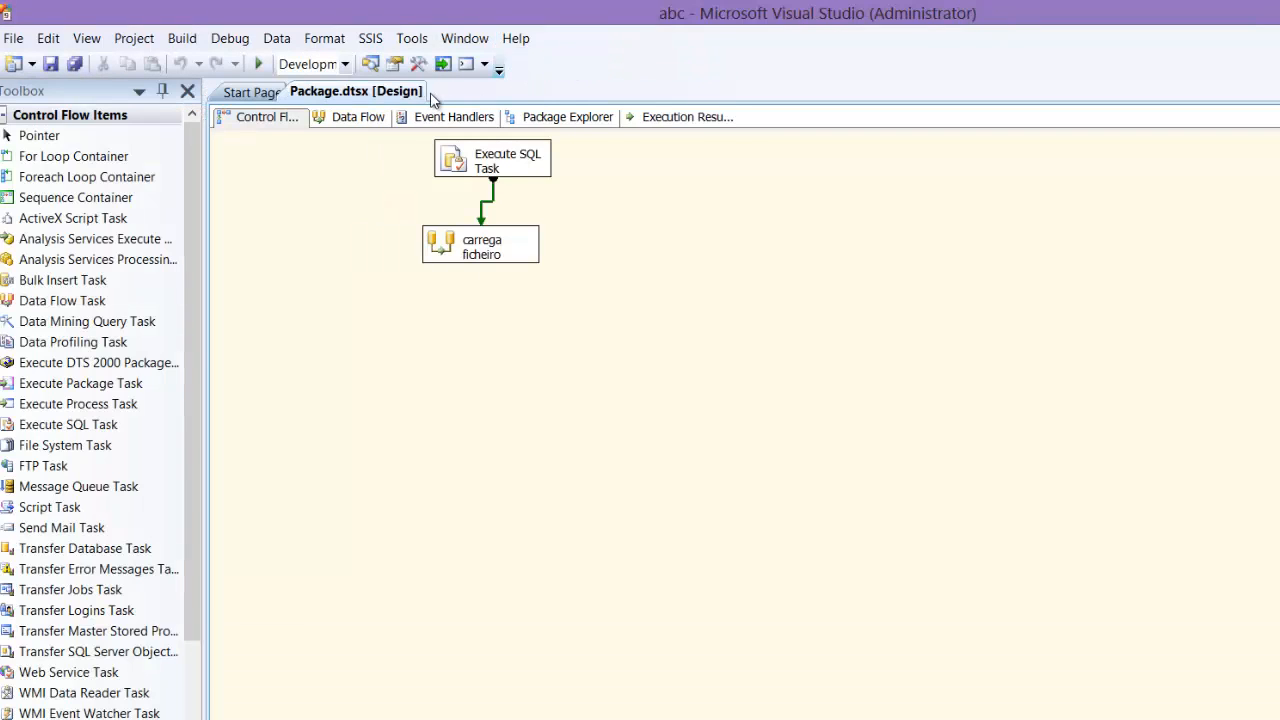
click(258, 64)
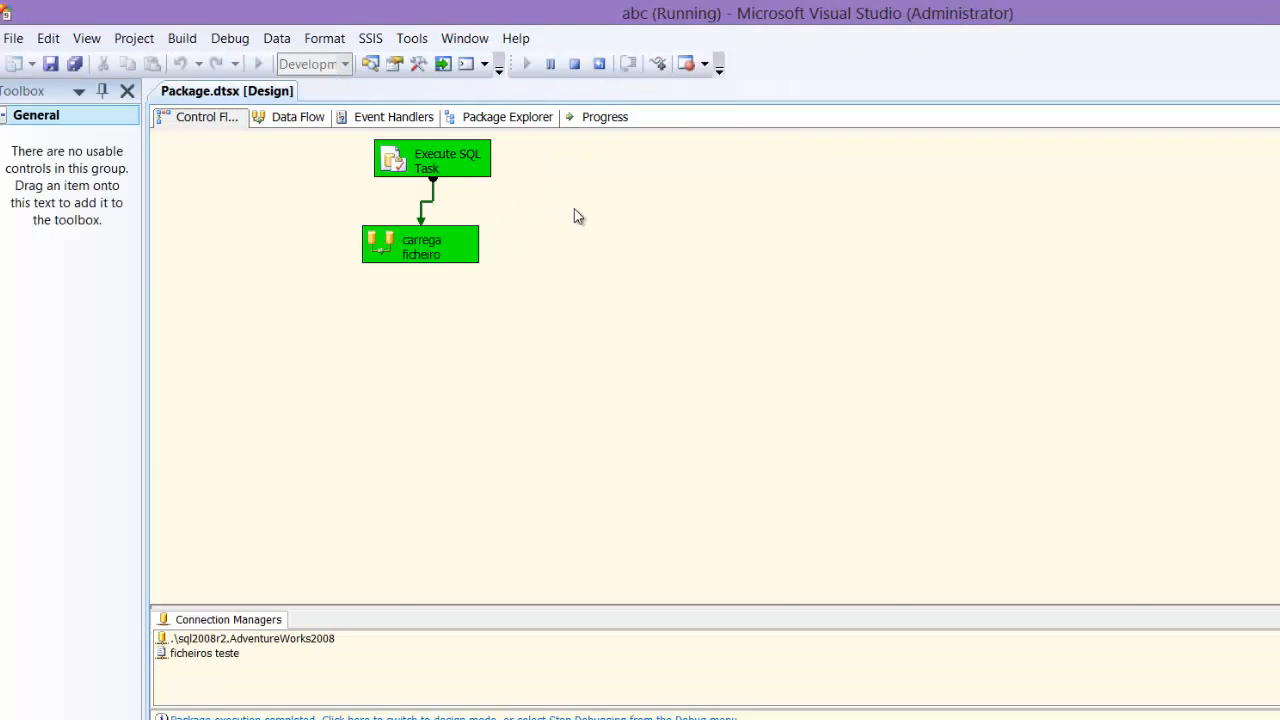
Rerun select * from testes in SQL Server Management Studio, and return to Visual Studio to stop debugging.
key(alt+Tab)
key(F5)
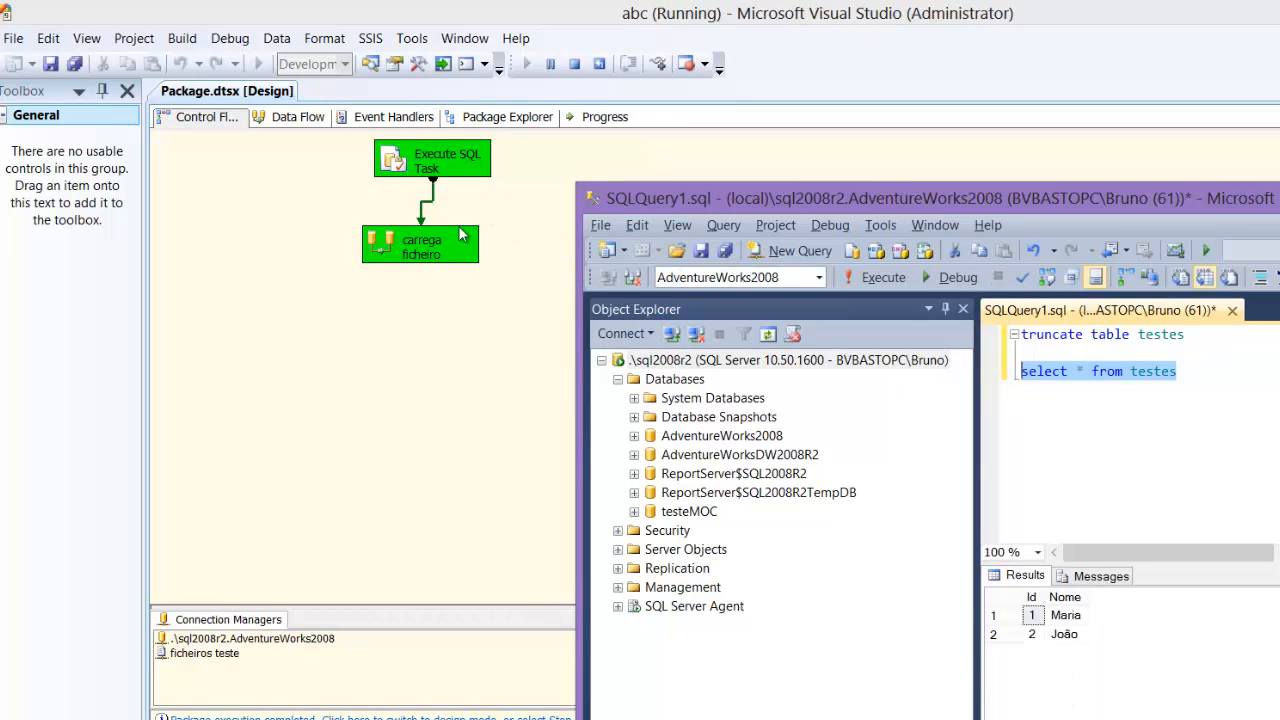
key(alt+Tab)
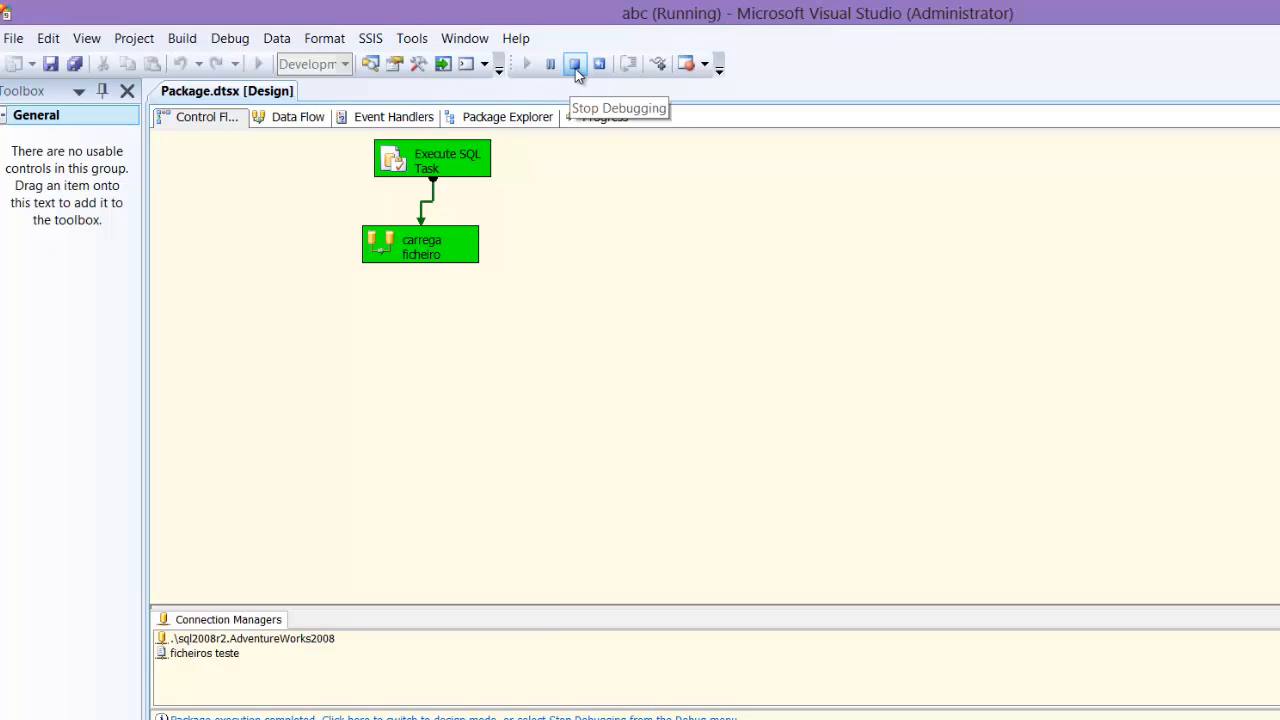
click(576, 66)
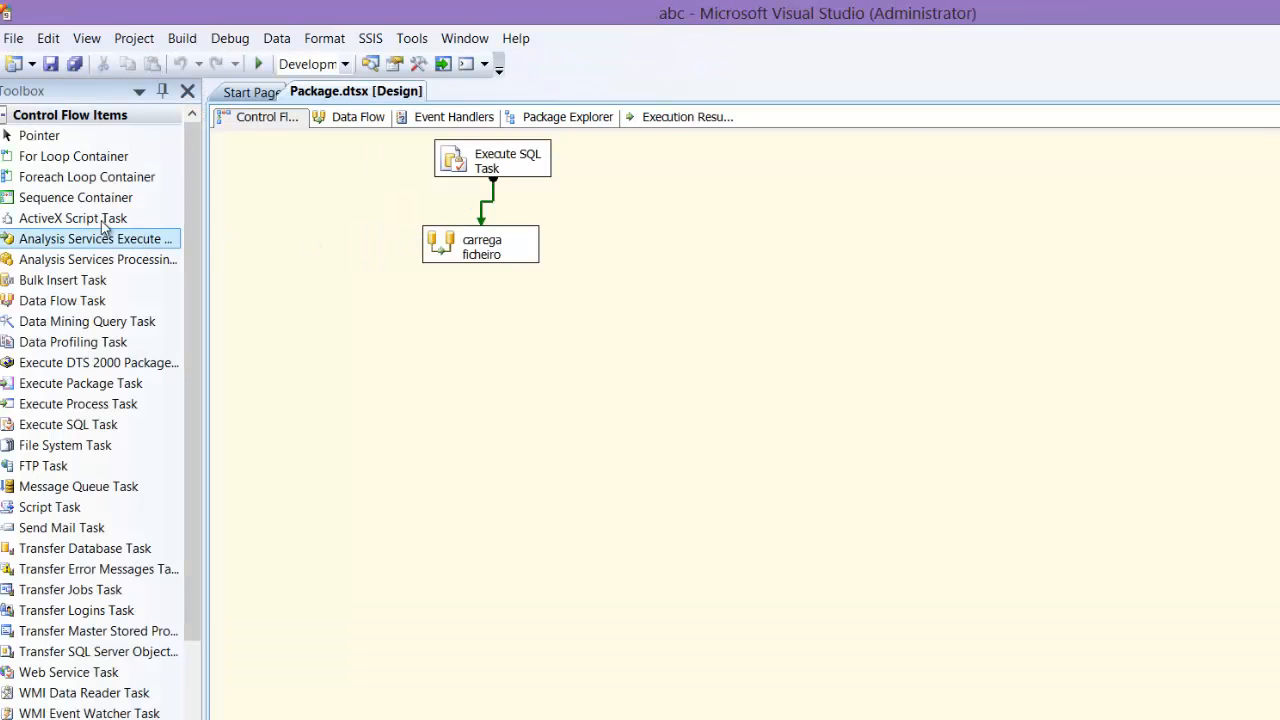
Add a Foreach Loop Container beside the carrega ficheiro task and open its collection settings with the full property list in view.
drag(60, 177, 608, 285)
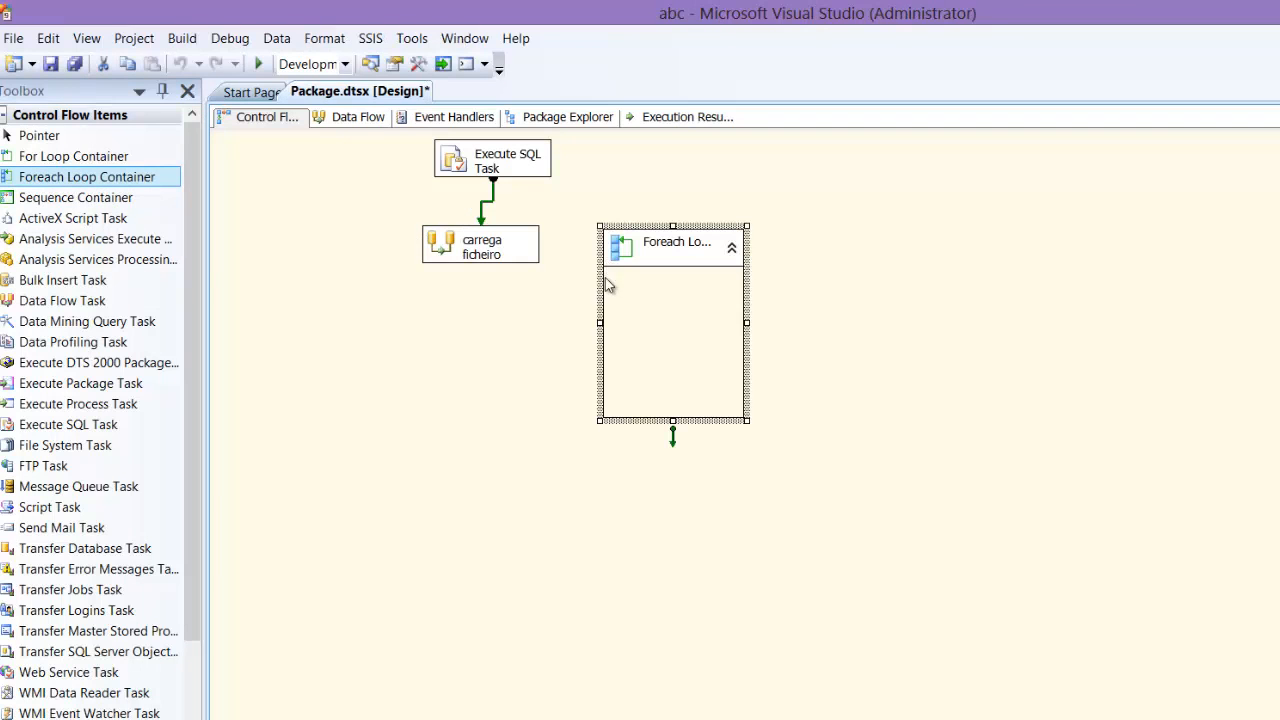
double_click(716, 235)
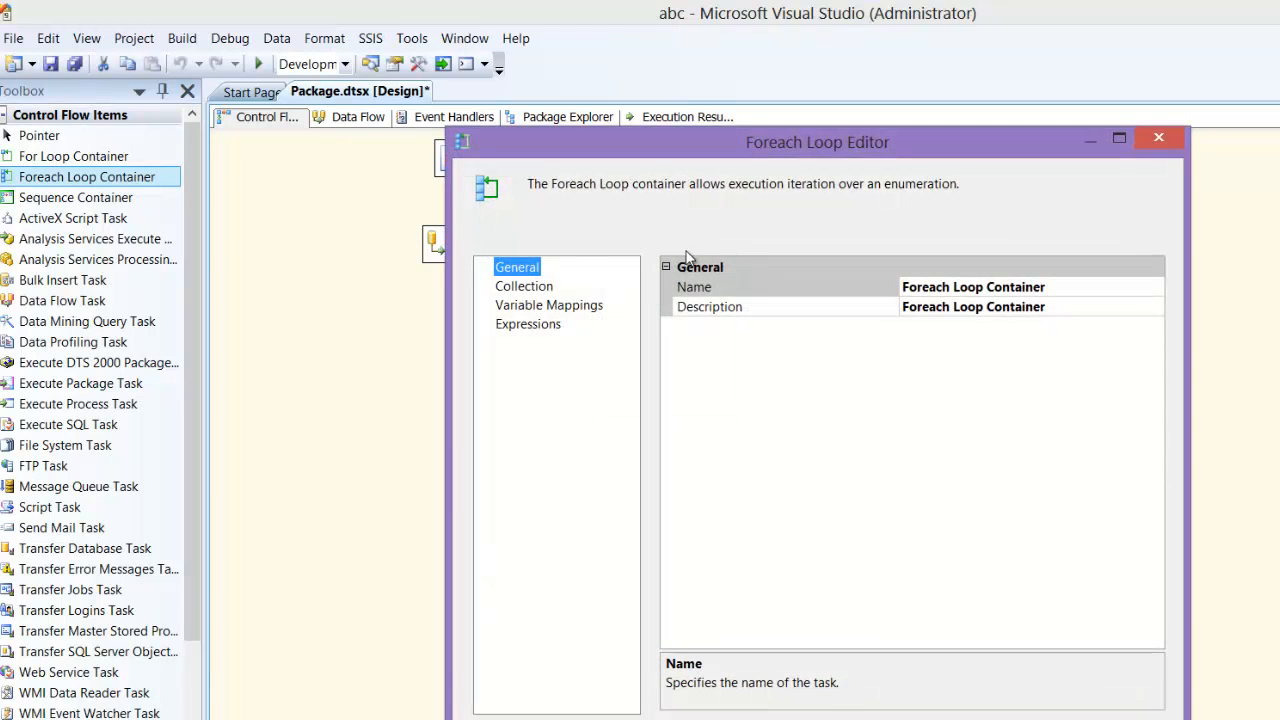
click(548, 287)
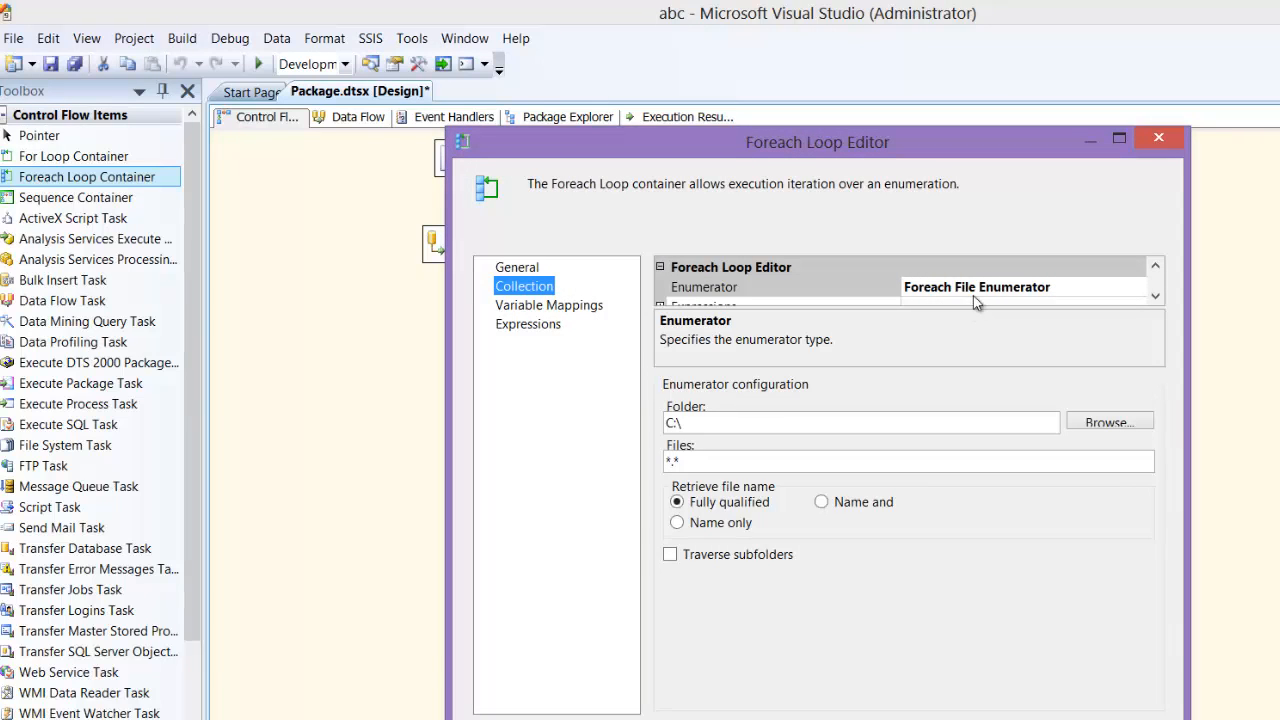
click(1119, 139)
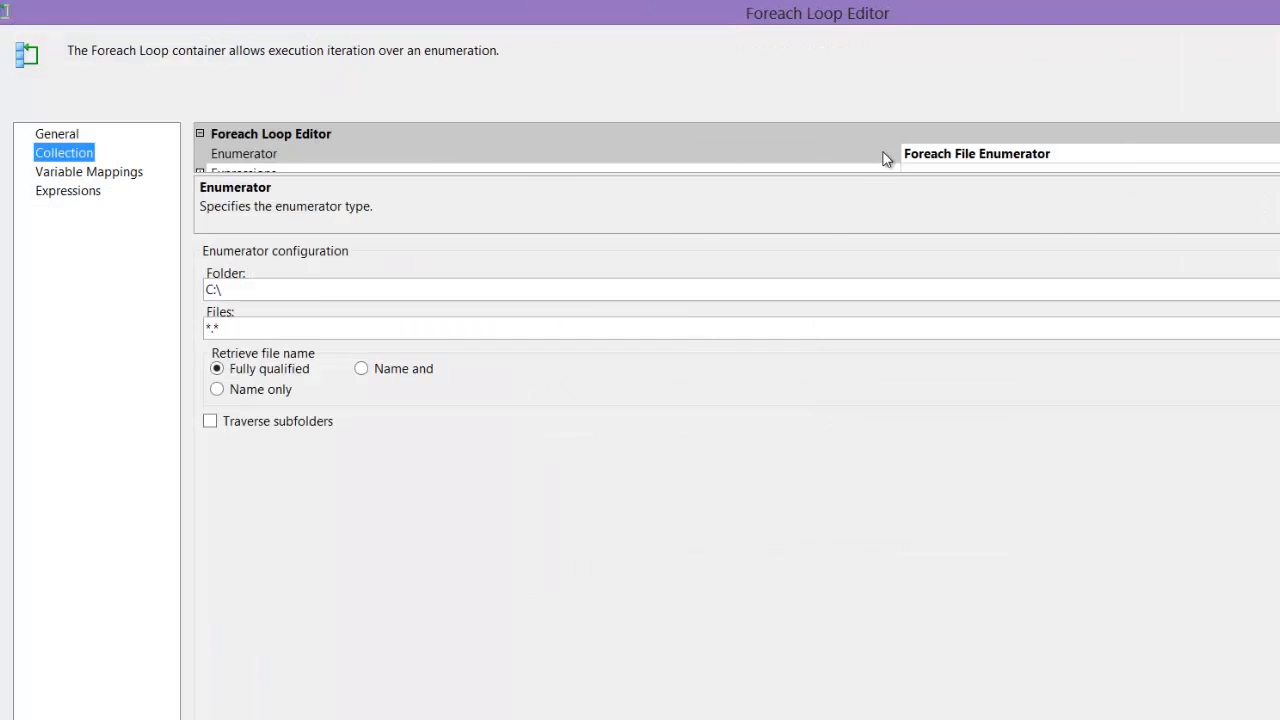
drag(882, 175, 856, 237)
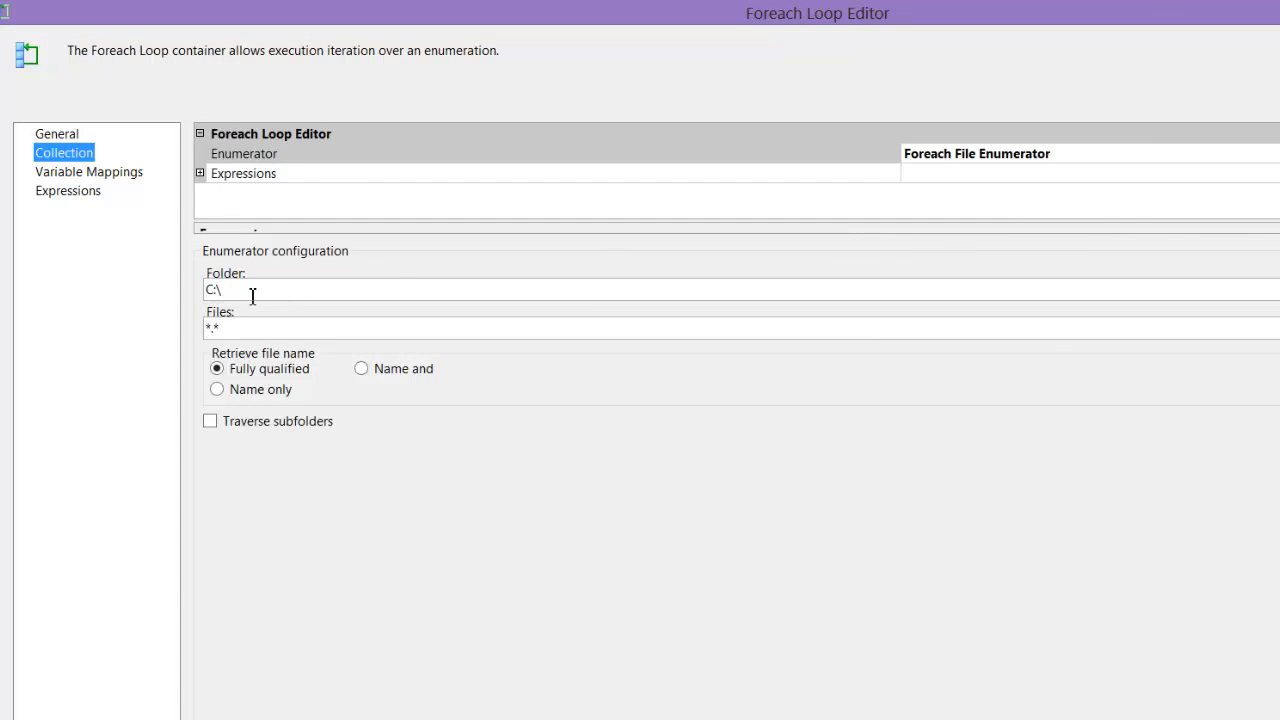
Set the Foreach File Enumerator's folder to teste, accept the loop configuration, and widen the container.
click(1279, 290)
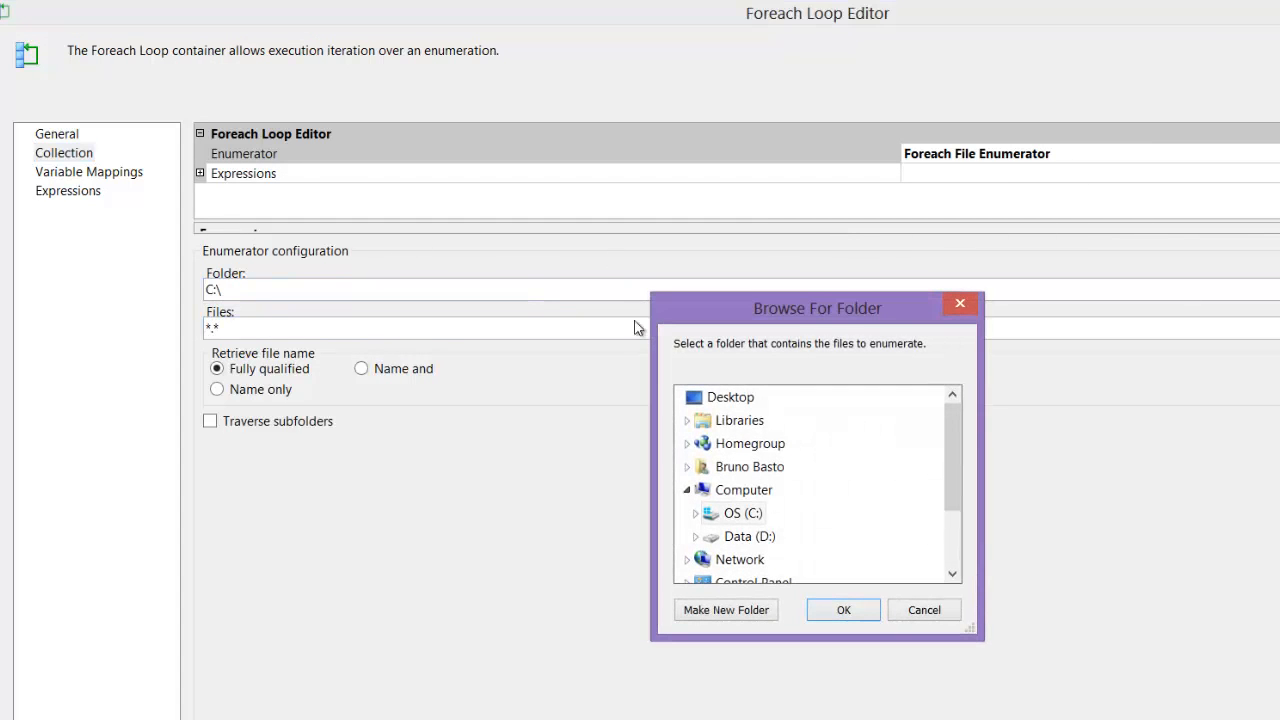
drag(943, 447, 949, 512)
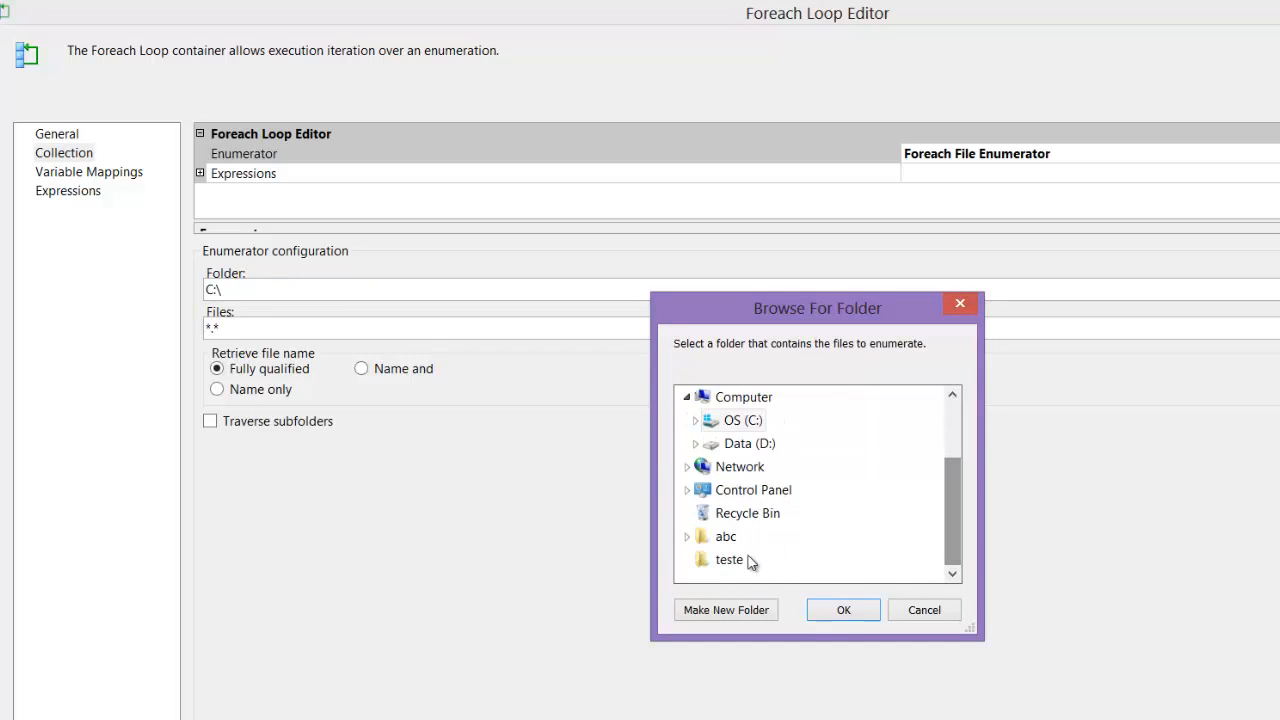
click(731, 566)
click(836, 614)
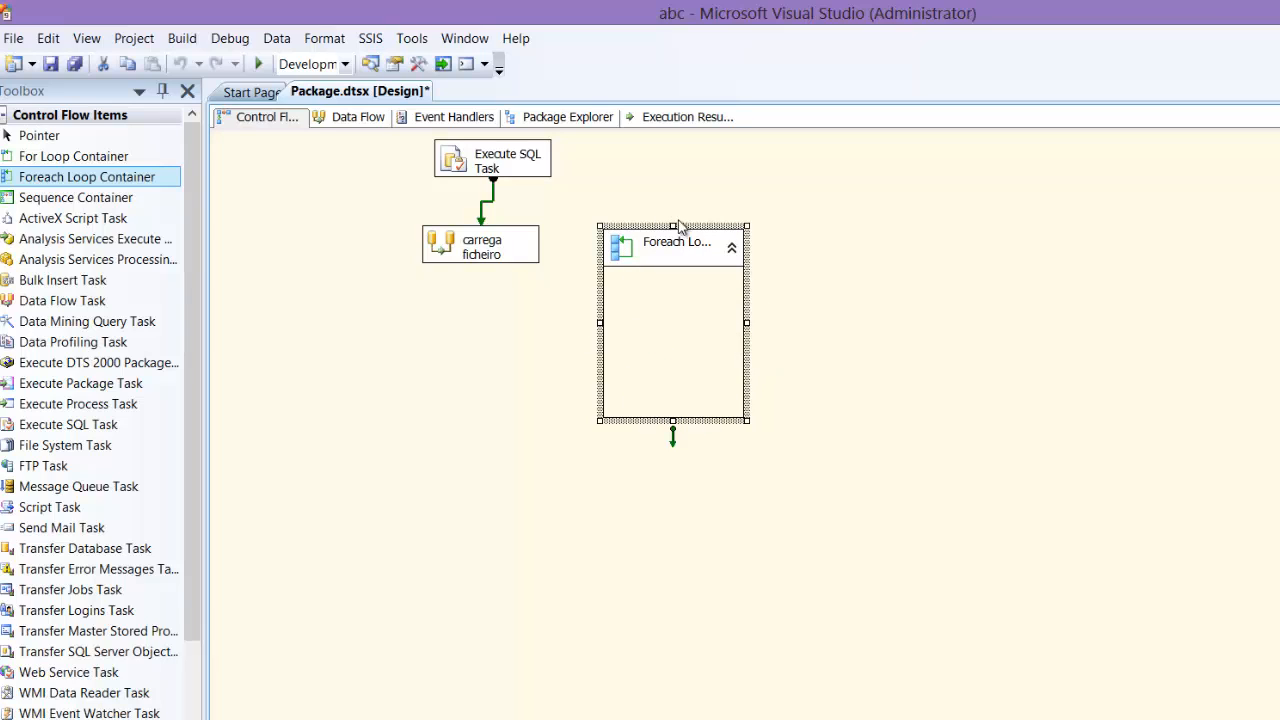
drag(748, 321, 797, 322)
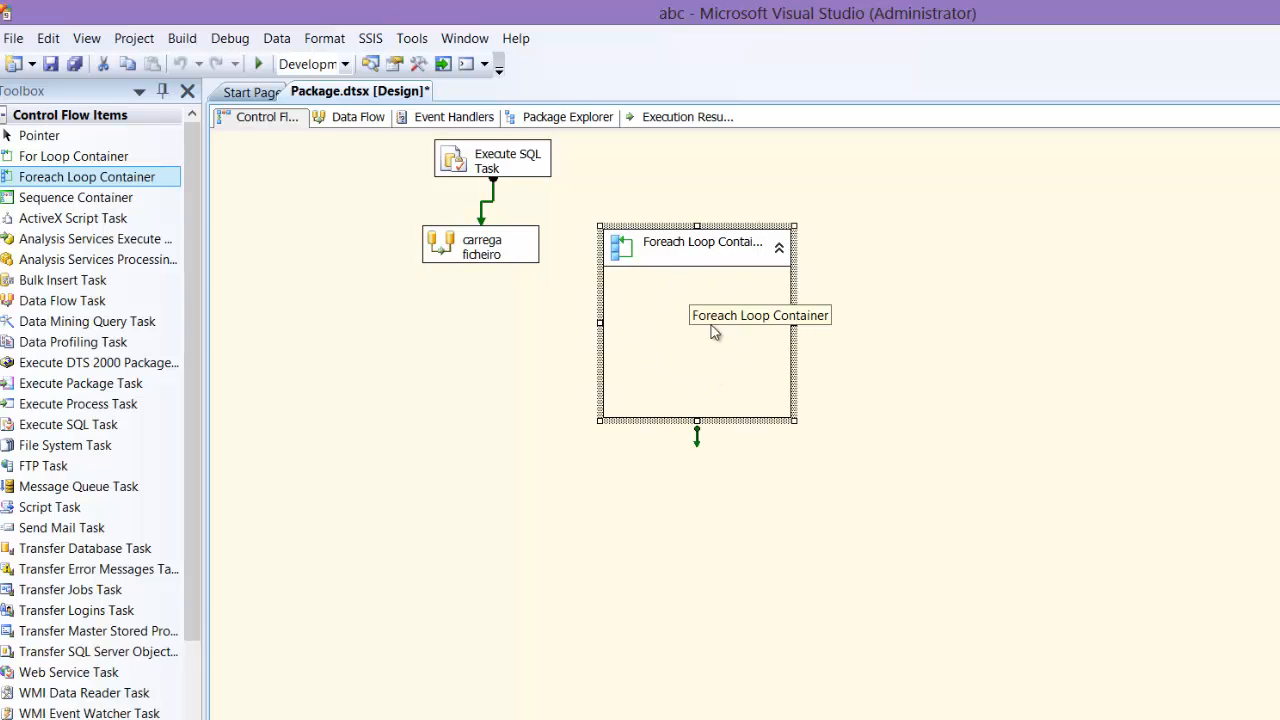
Create a package-level variable named fileName and set its data type to String.
right_click(470, 372)
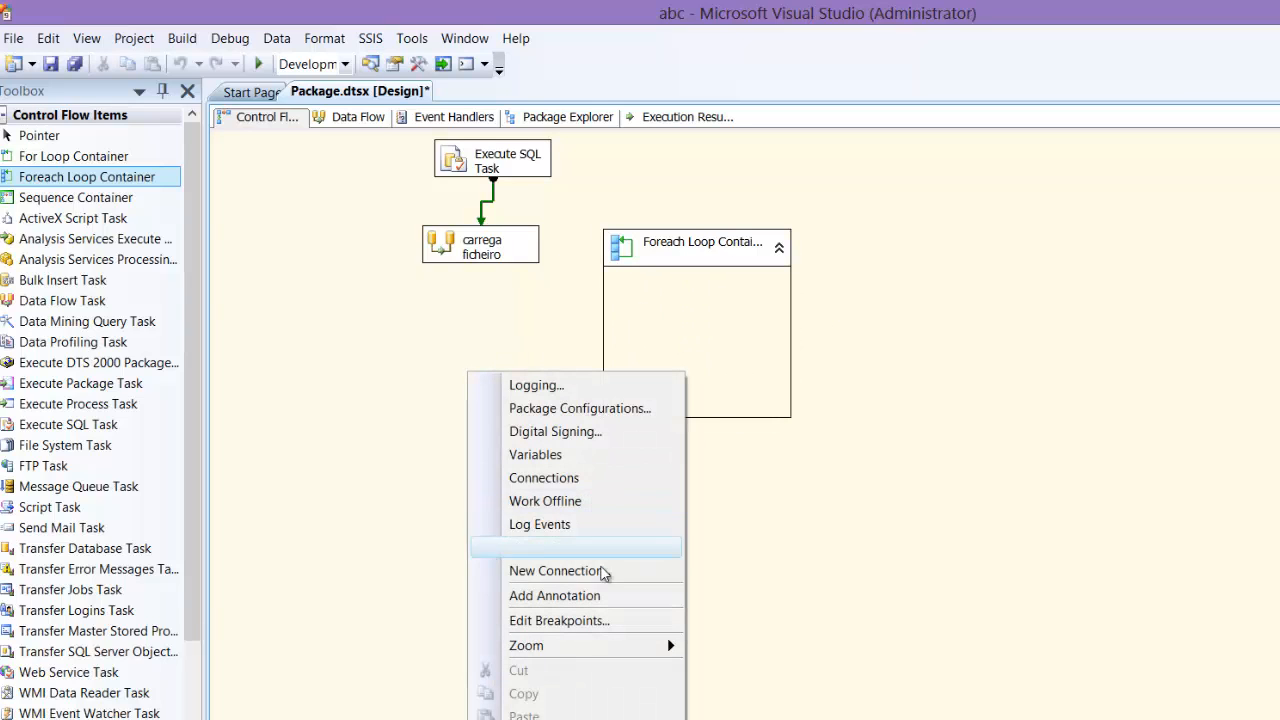
click(558, 454)
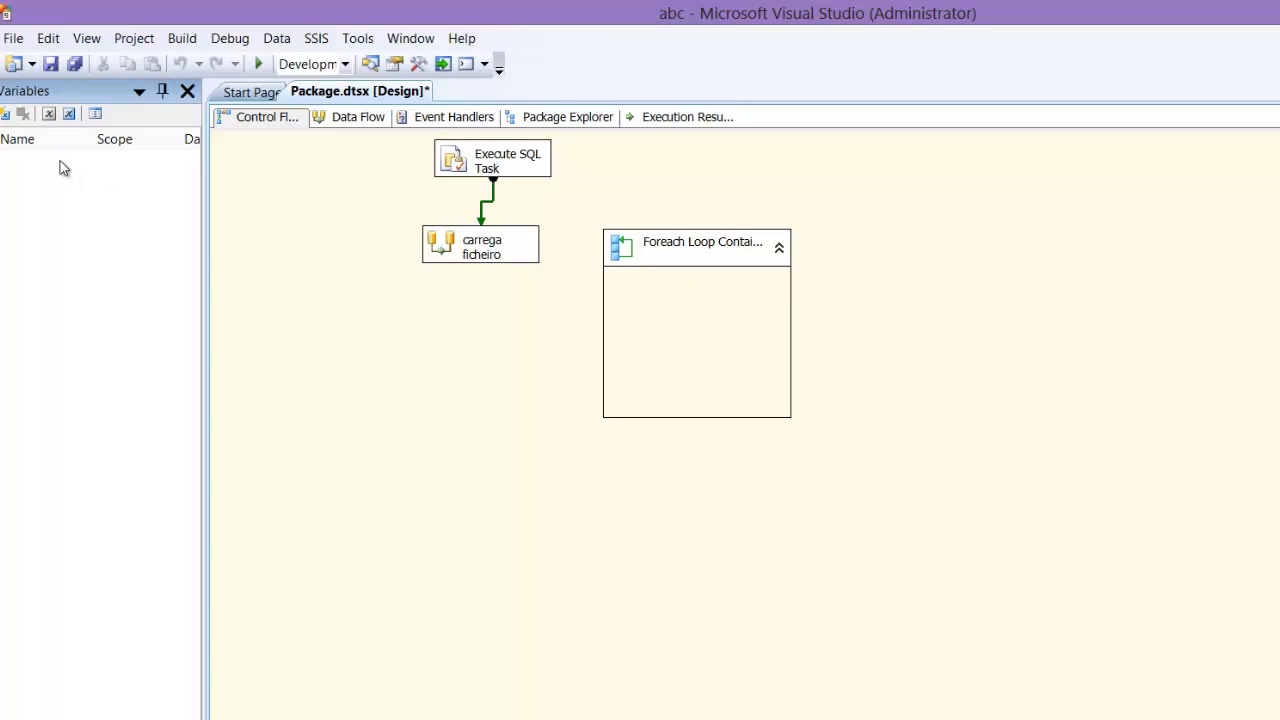
click(5, 113)
text(fileName)
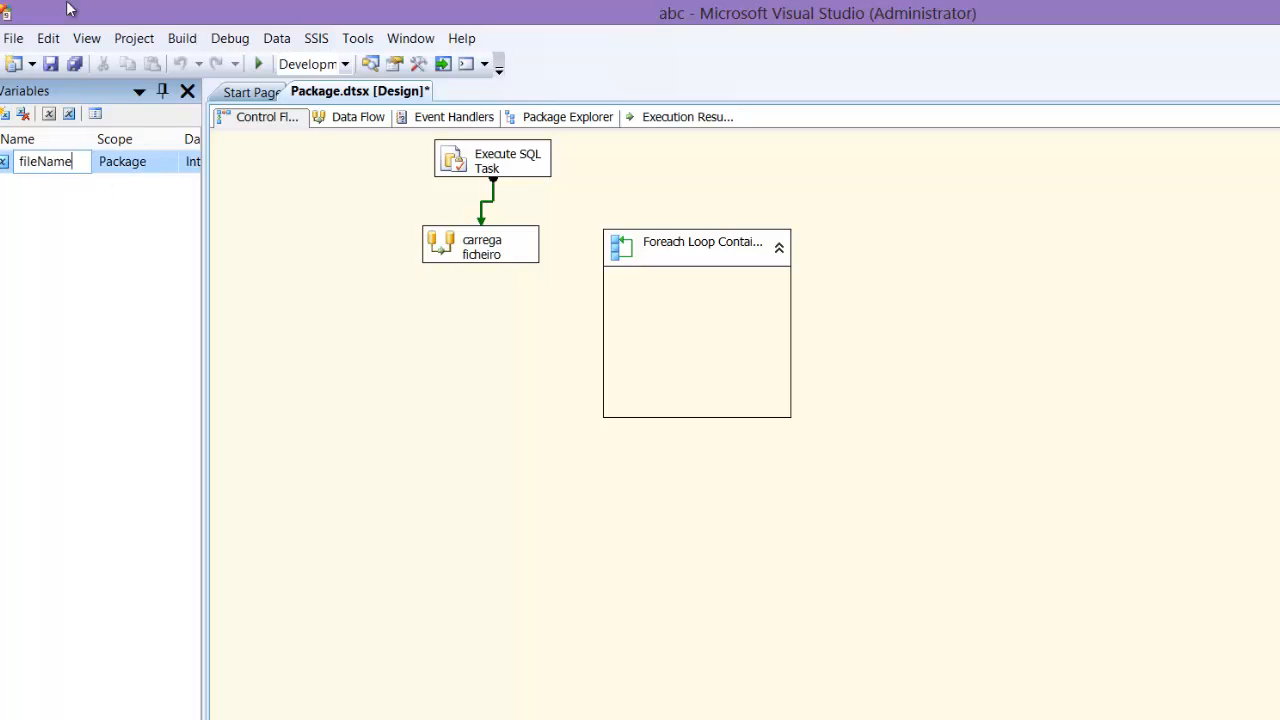
drag(203, 201, 303, 202)
click(249, 166)
click(248, 163)
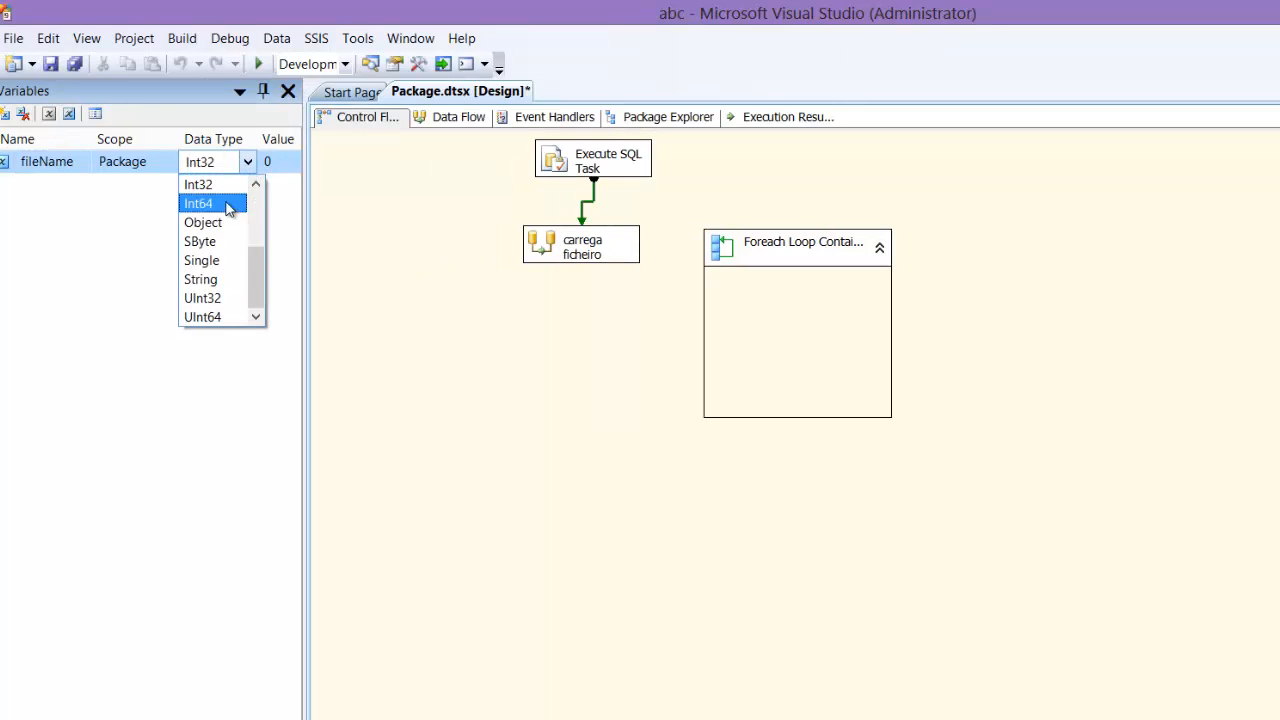
click(234, 278)
click(283, 164)
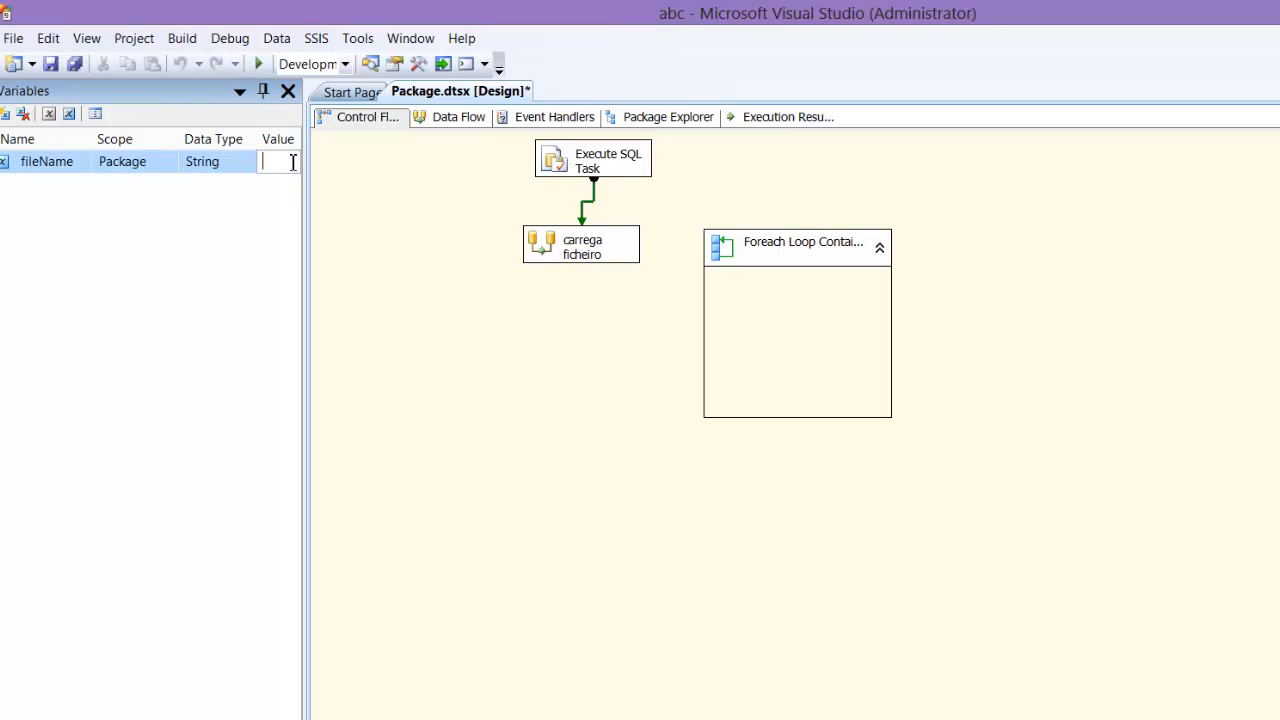
drag(305, 166, 551, 170)
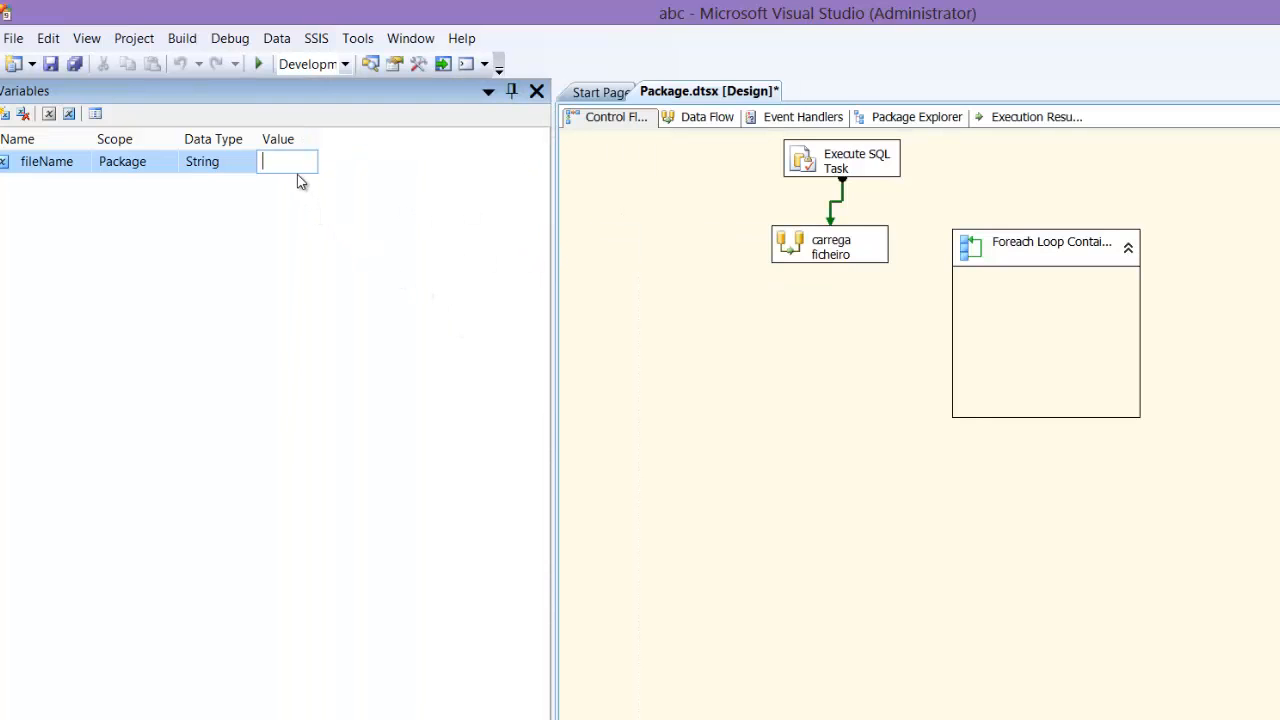
text(0123456789)
key(BackSpace)
key(BackSpace)
drag(344, 145, 514, 148)
click(214, 168)
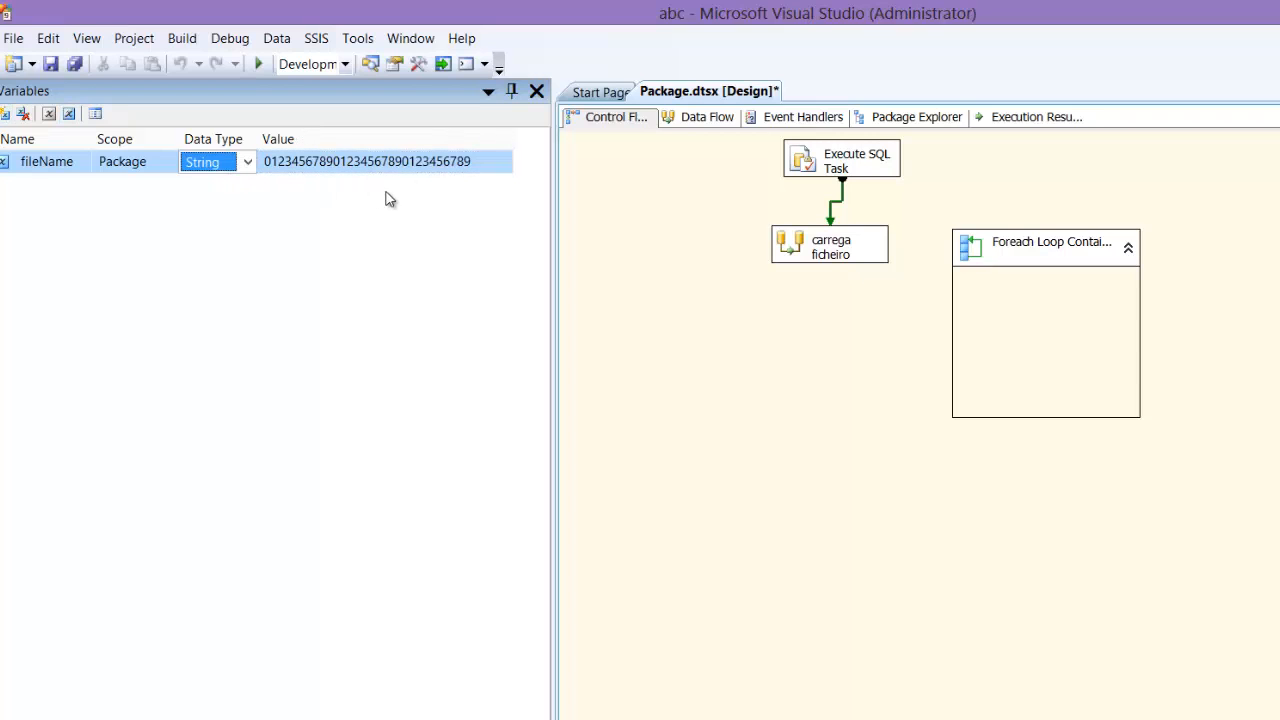
click(284, 167)
click(266, 161)
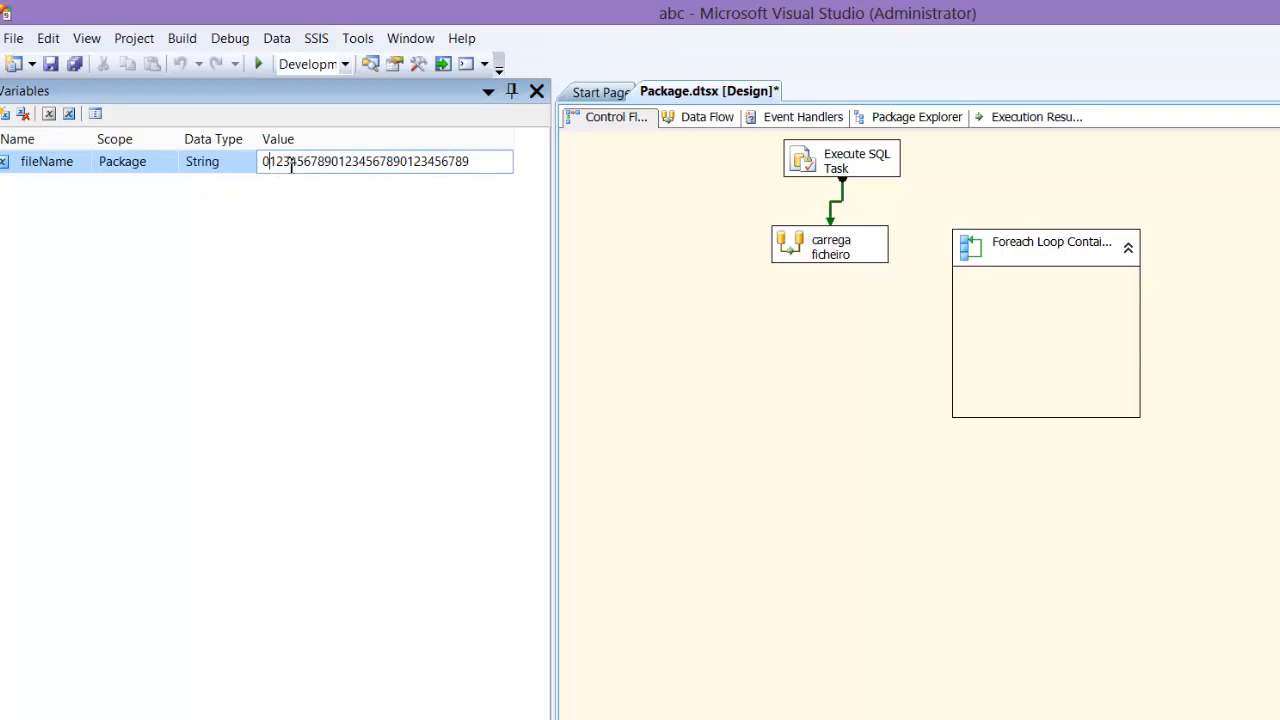
text(a)
click(707, 387)
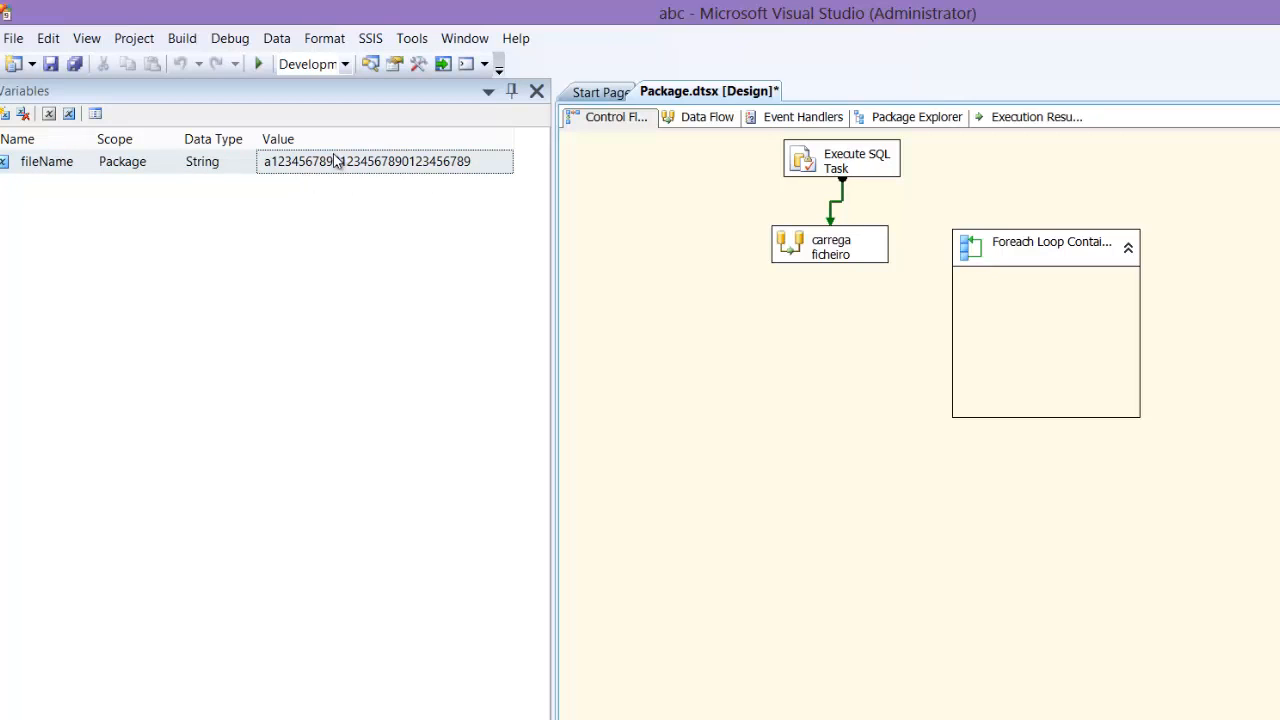
Delete the precedence constraint between Execute SQL Task and carrega ficheiro, and move carrega ficheiro into the Foreach Loop Container.
drag(830, 258, 1012, 318)
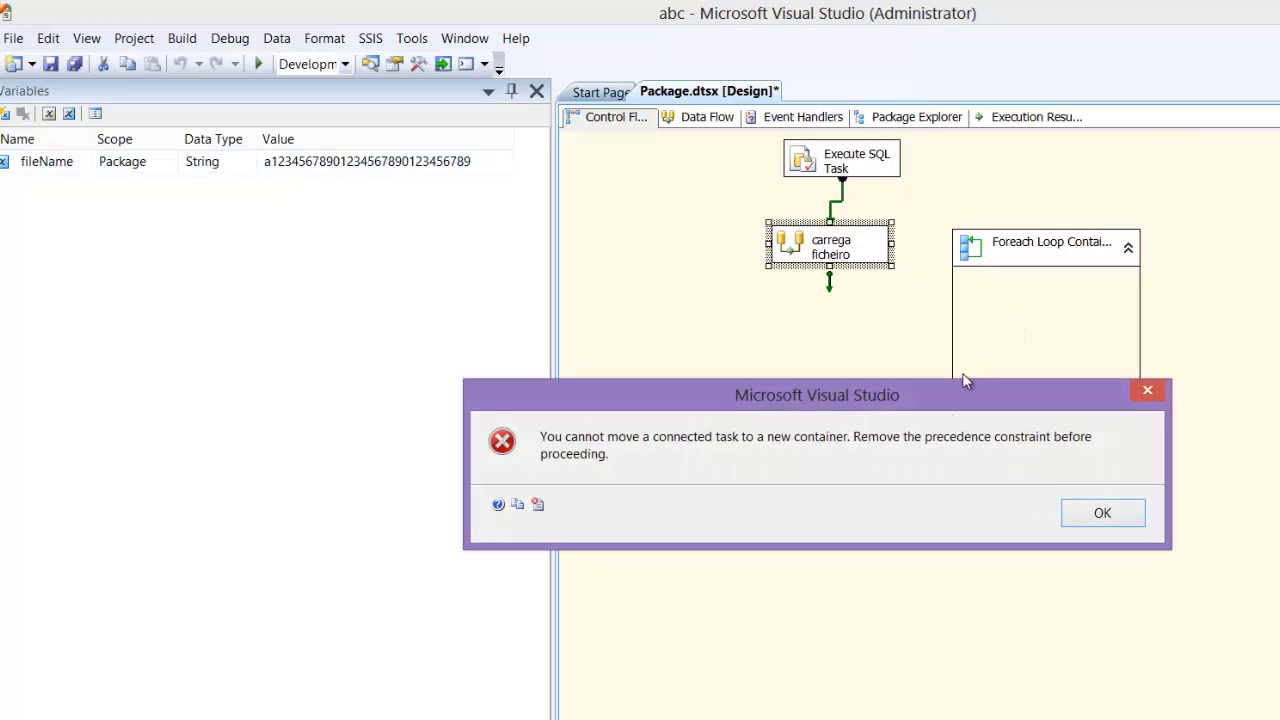
click(1089, 514)
click(836, 199)
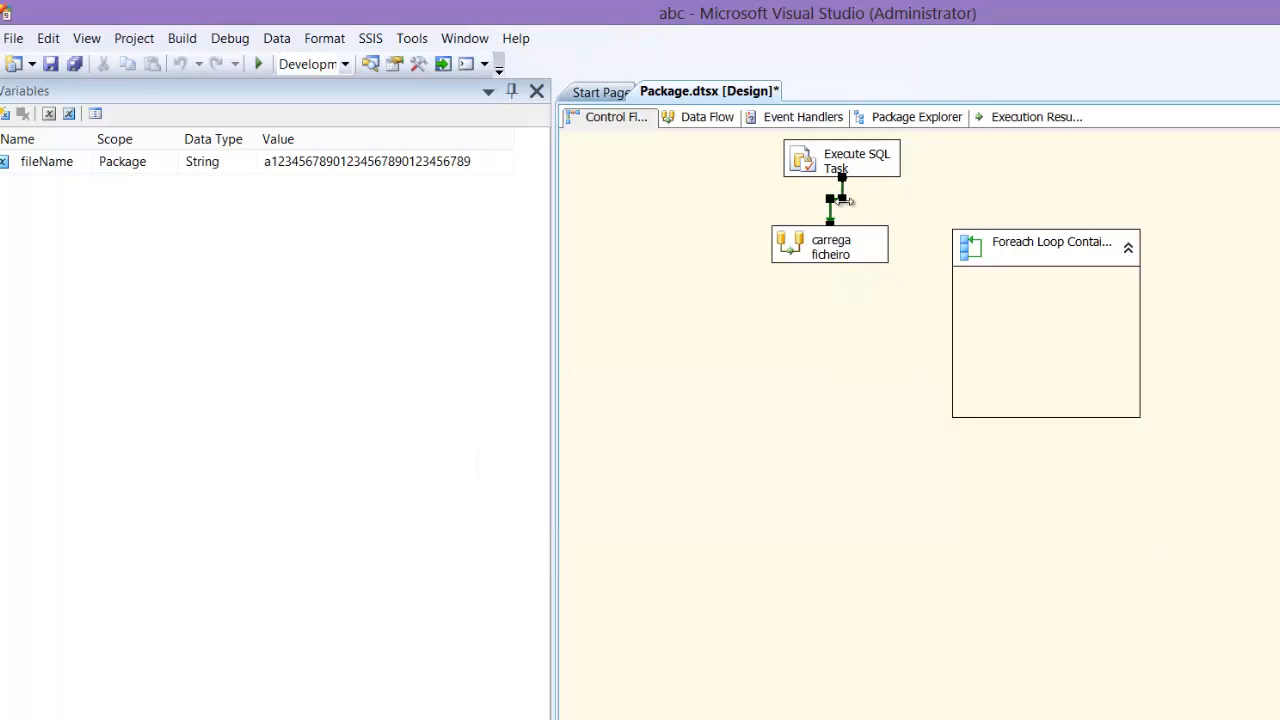
key(Delete)
click(848, 244)
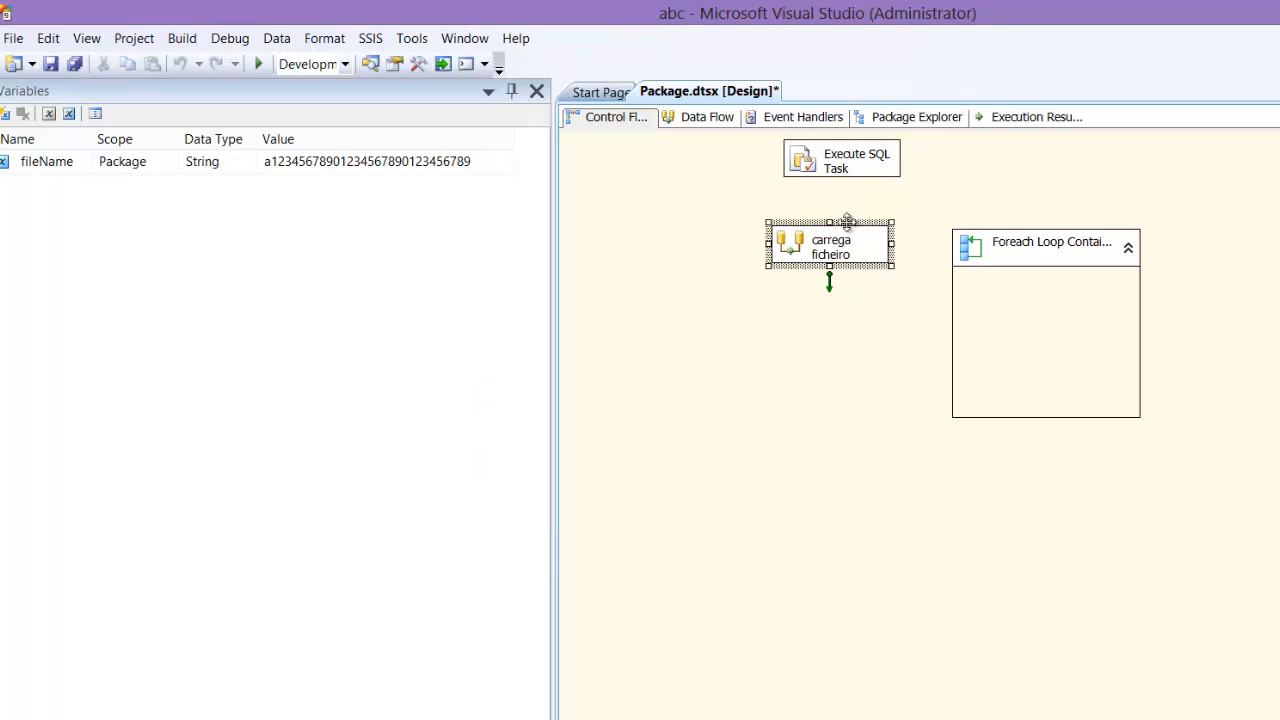
key(ctrl+x)
click(1040, 314)
key(ctrl+v)
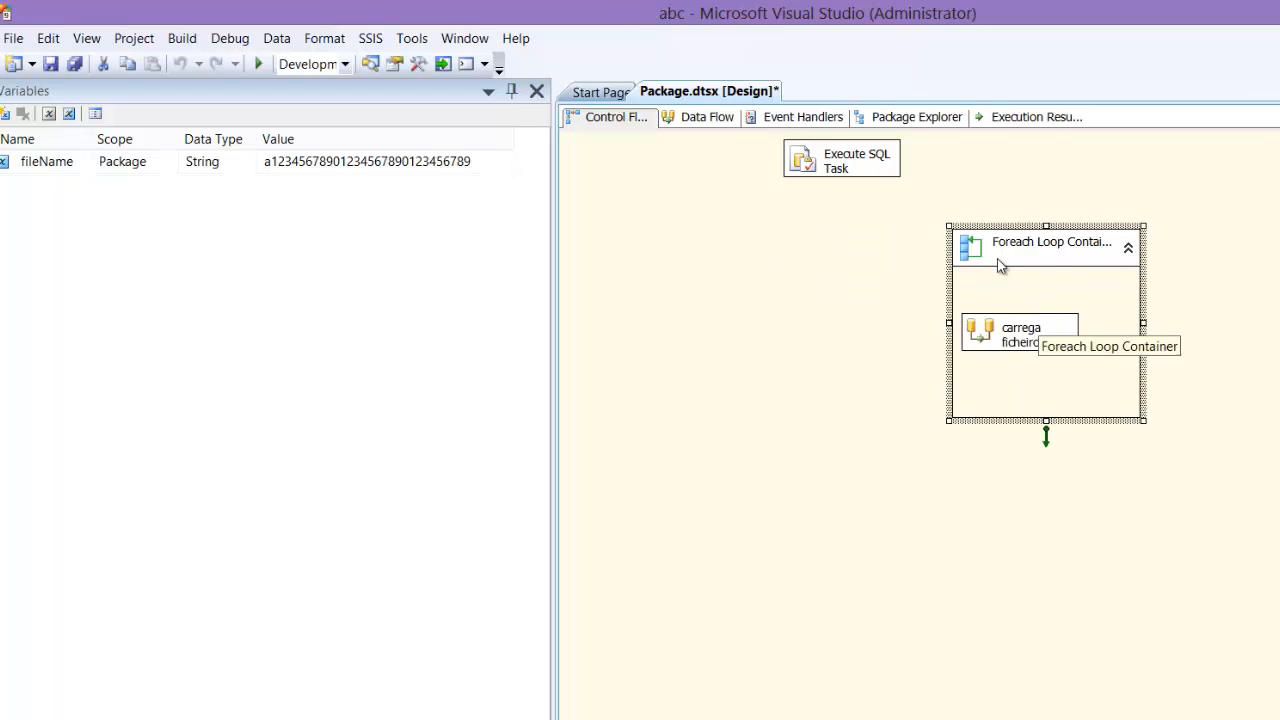
Connect the Execute SQL Task to the Foreach Loop Container and center the carrega ficheiro task inside the container.
click(863, 172)
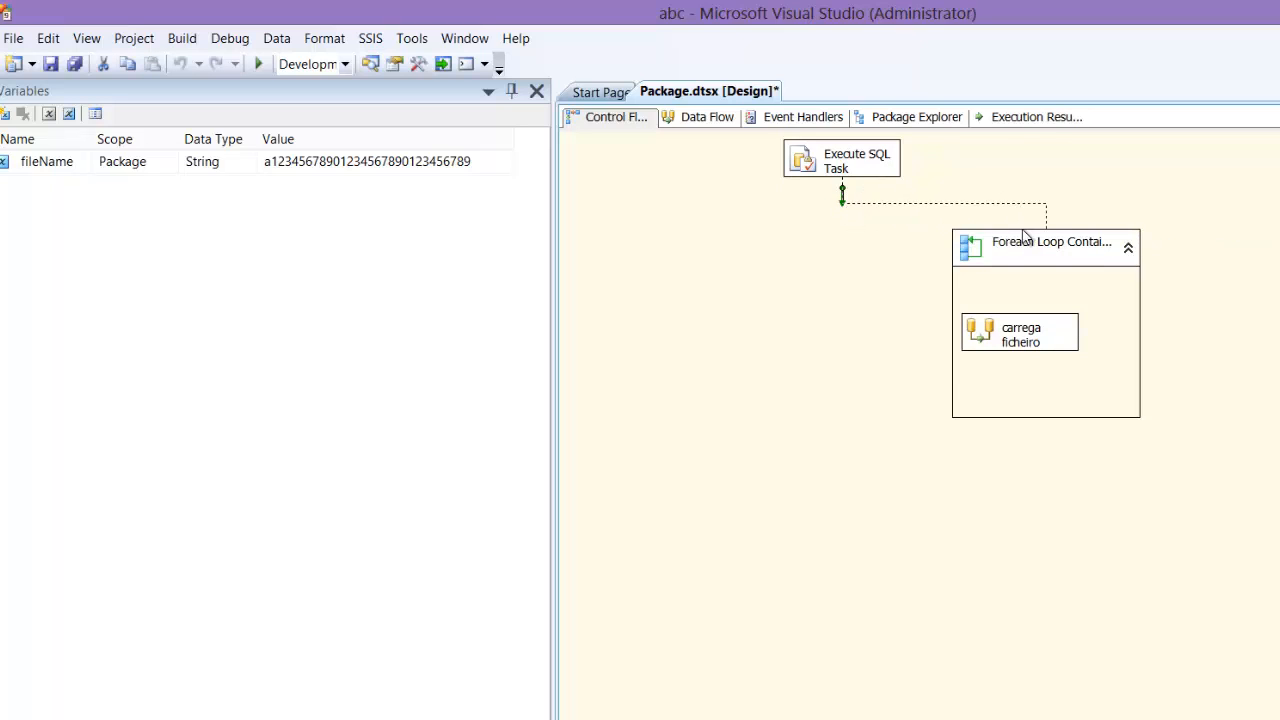
drag(1024, 236, 1026, 240)
click(1040, 334)
drag(1046, 316, 1082, 318)
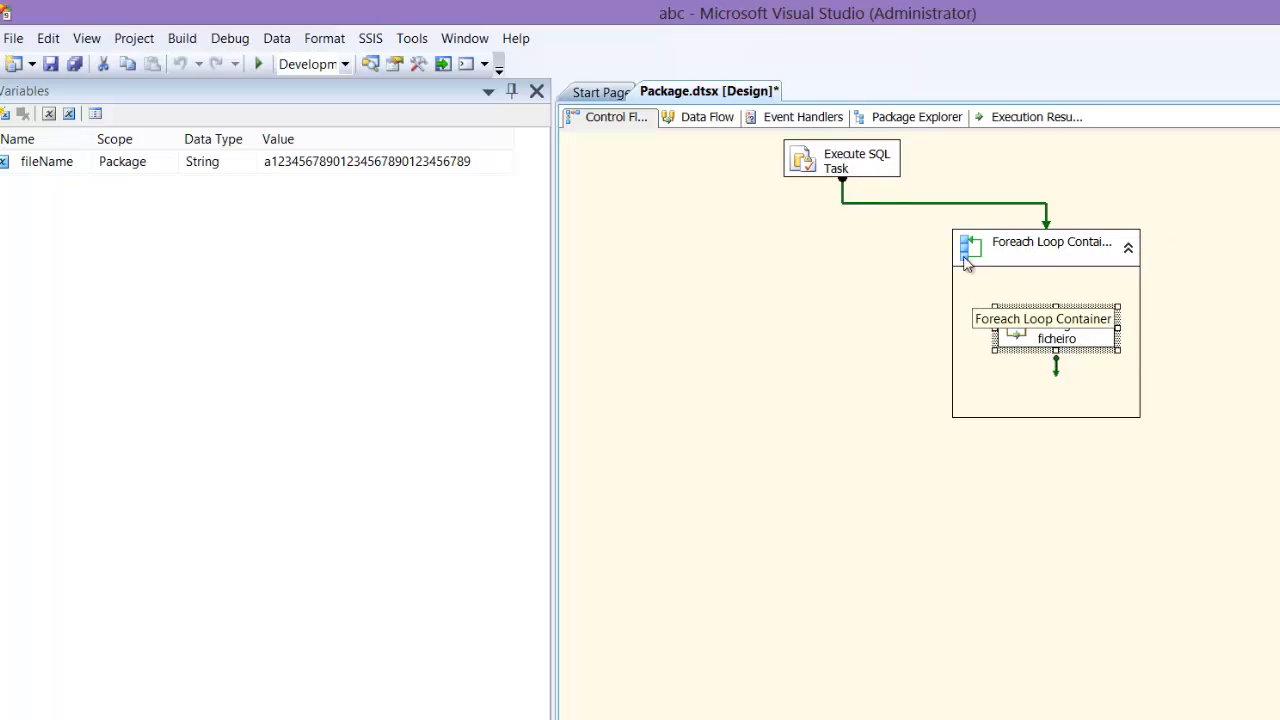
Check the carrega ficheiro data flow, run the package, and view the data flow of the executed task.
click(707, 118)
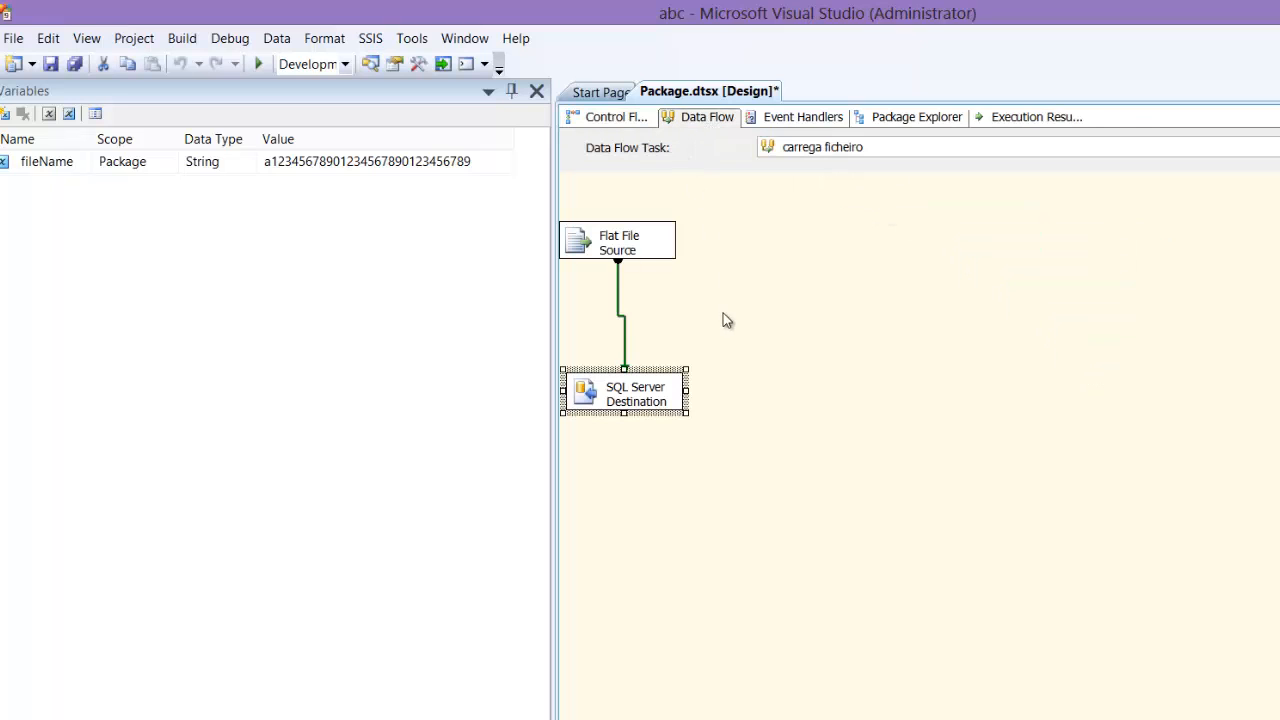
click(643, 120)
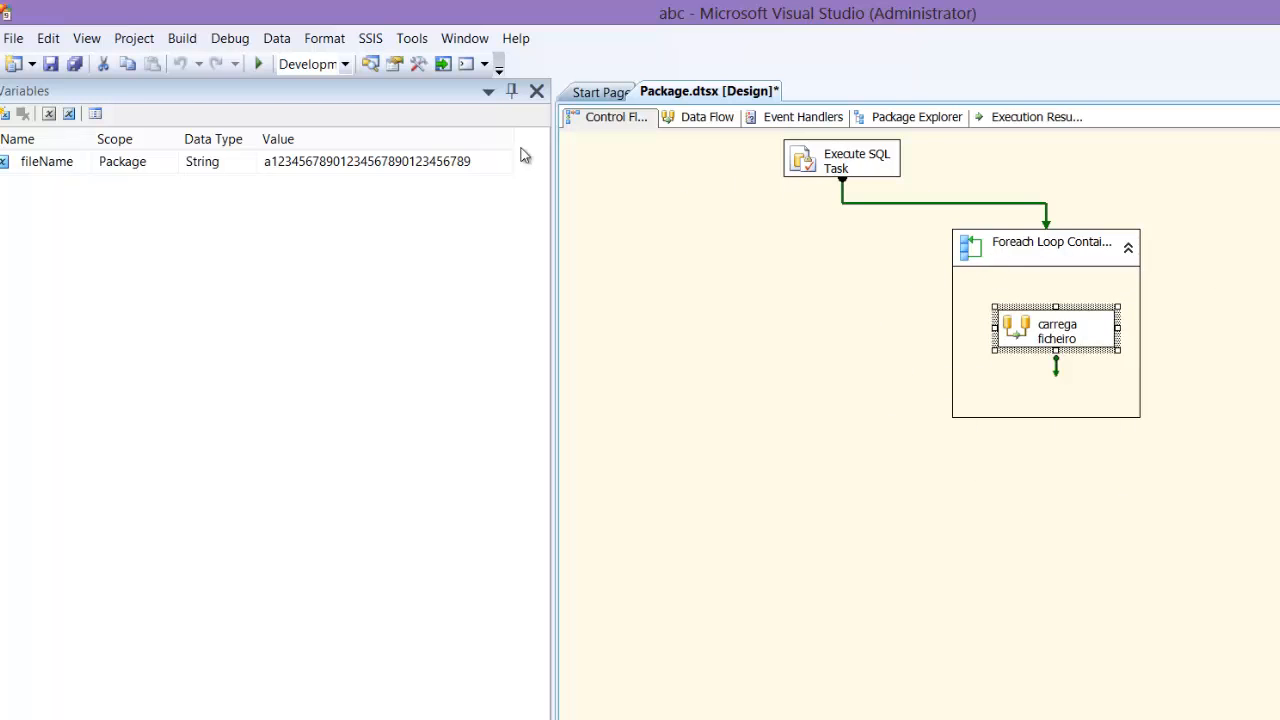
click(258, 63)
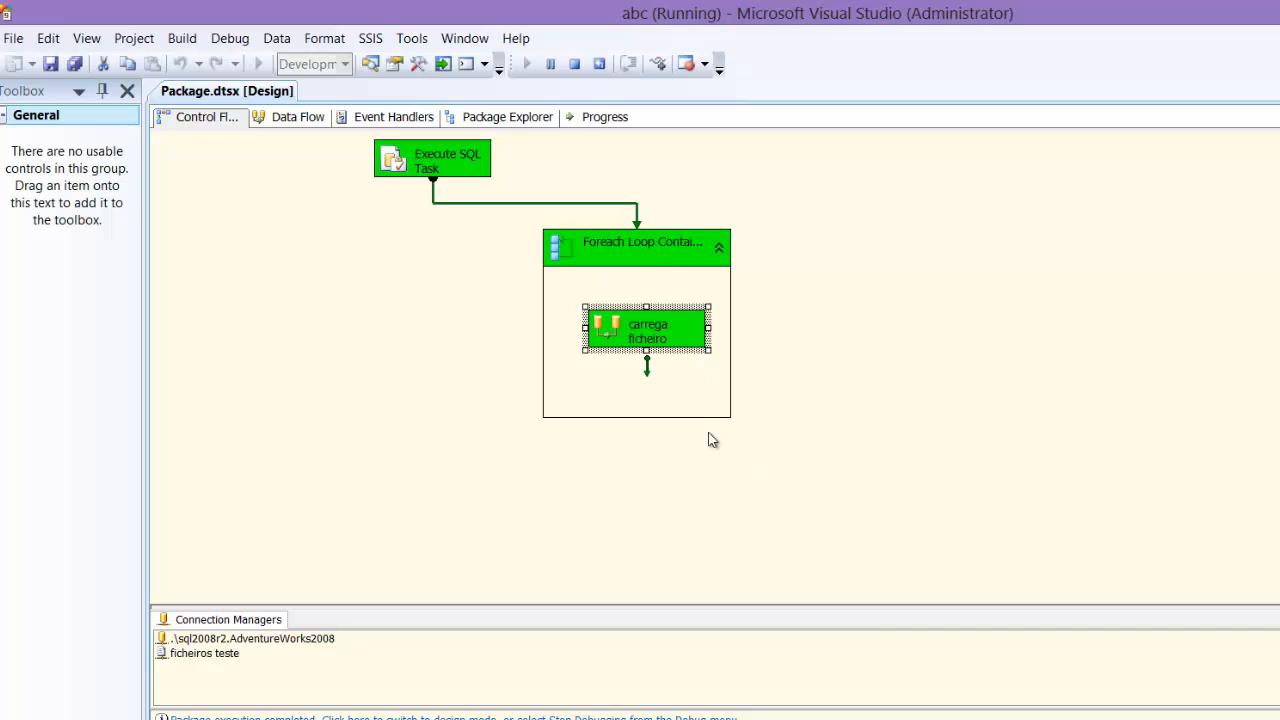
click(300, 117)
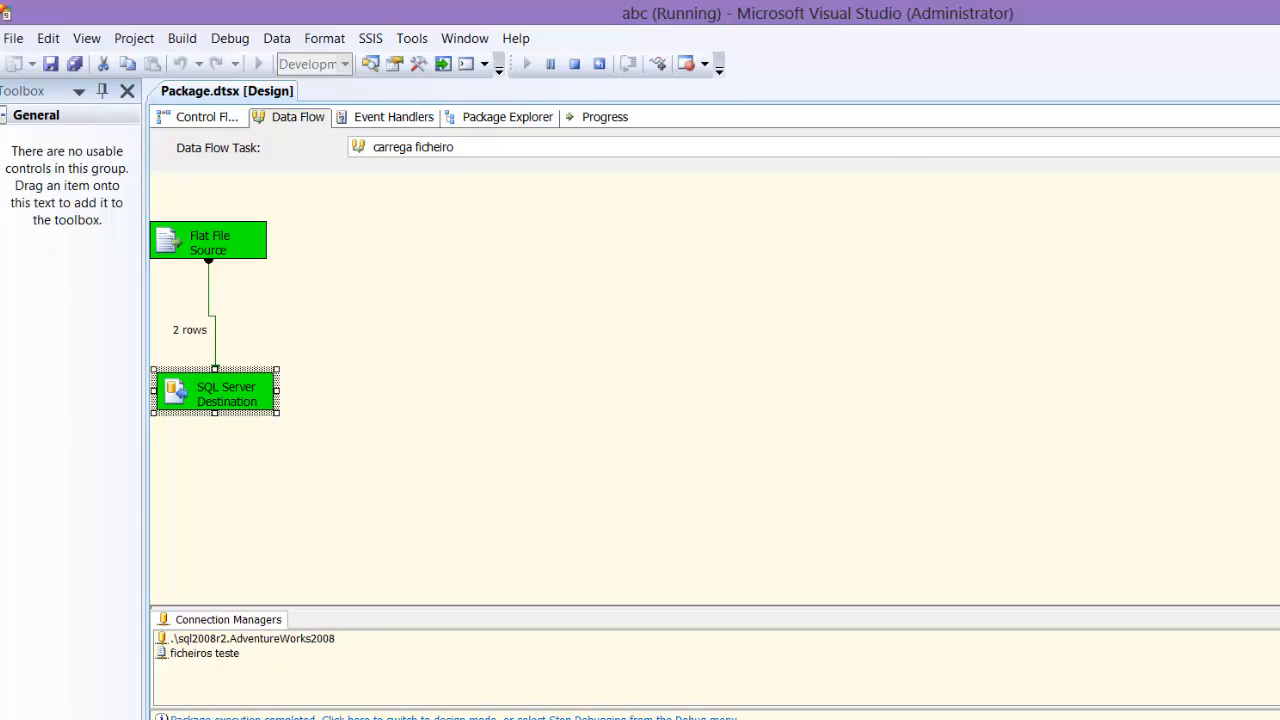
Execute select * from testes in SQL Server Management Studio, and in Visual Studio stop debugging and return to the control flow.
key(alt+Tab)
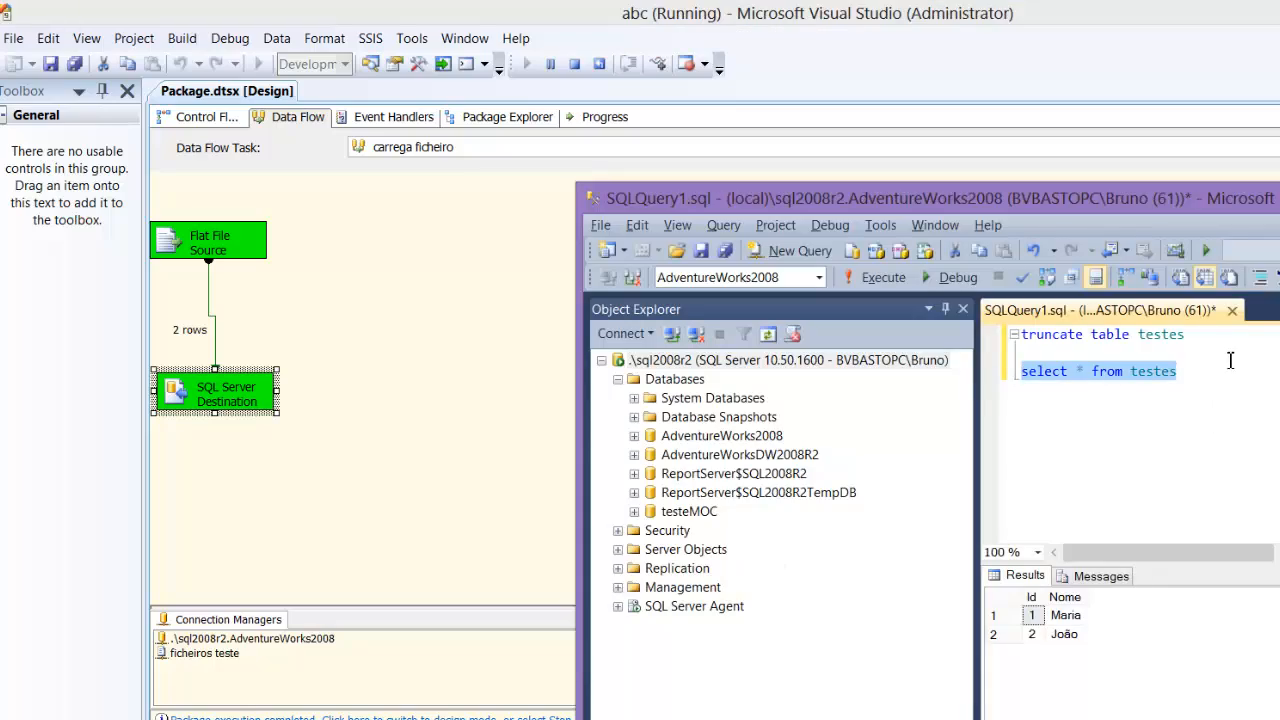
click(883, 277)
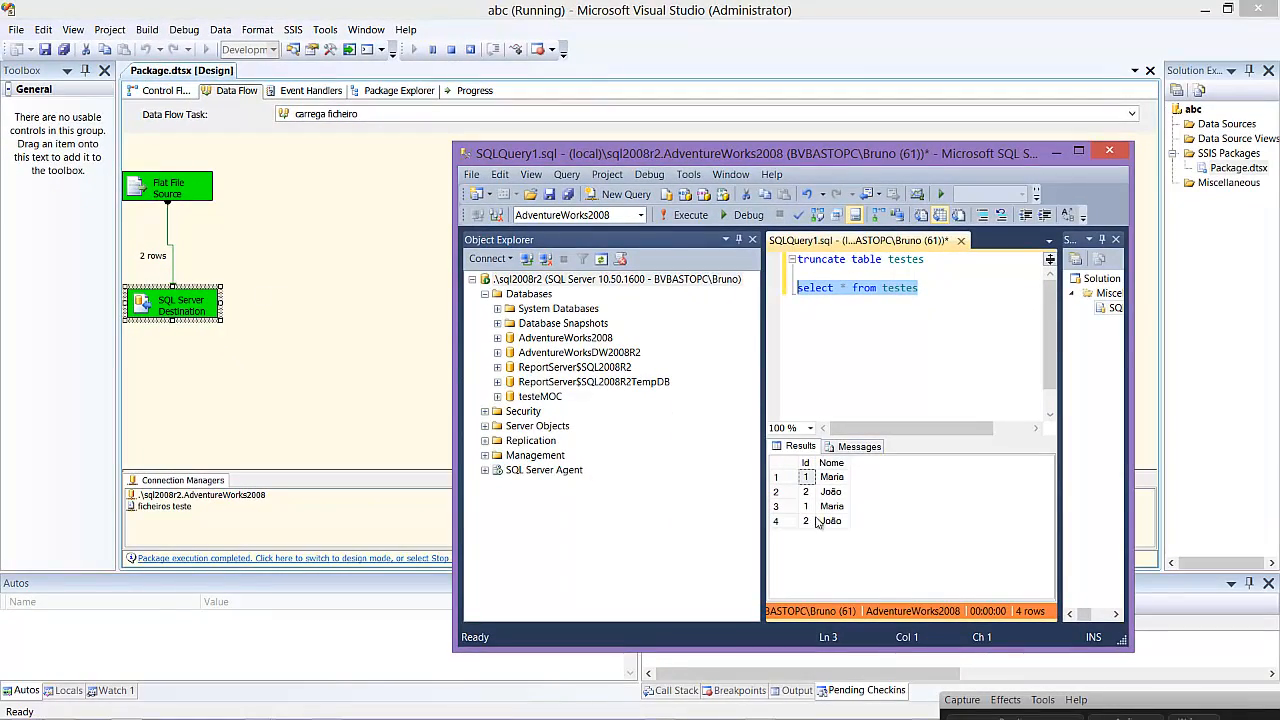
click(451, 49)
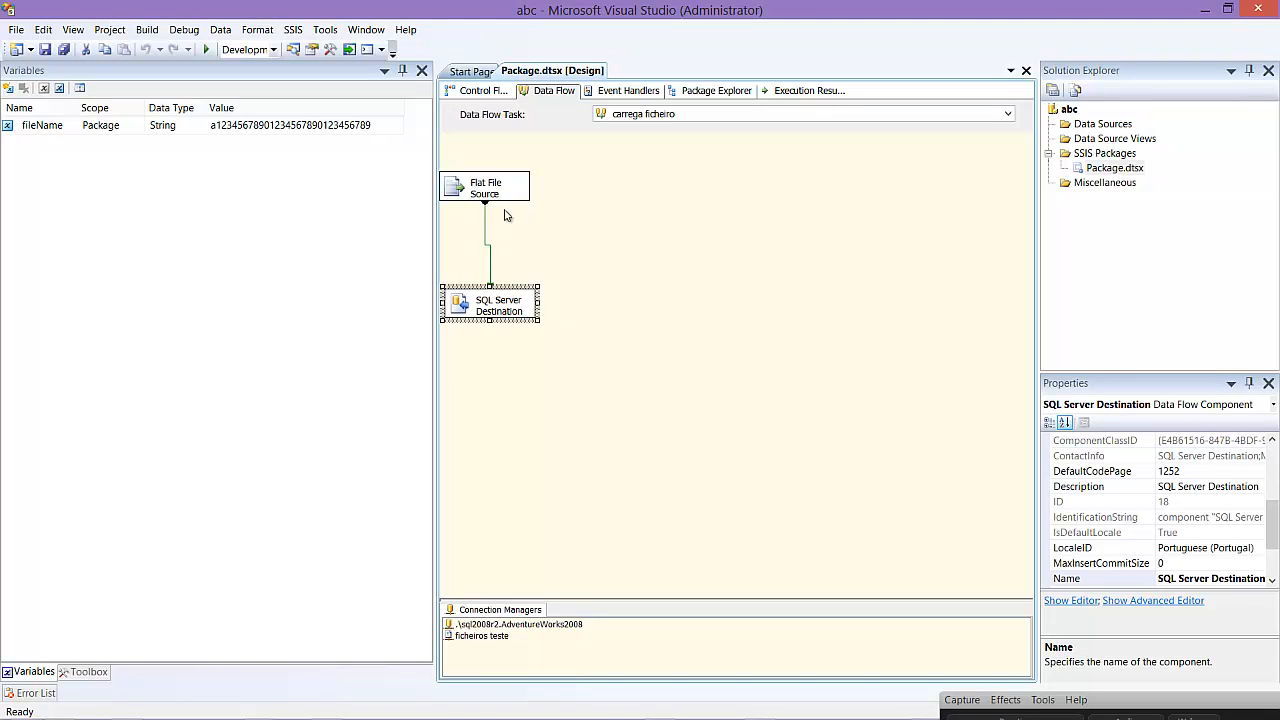
click(483, 90)
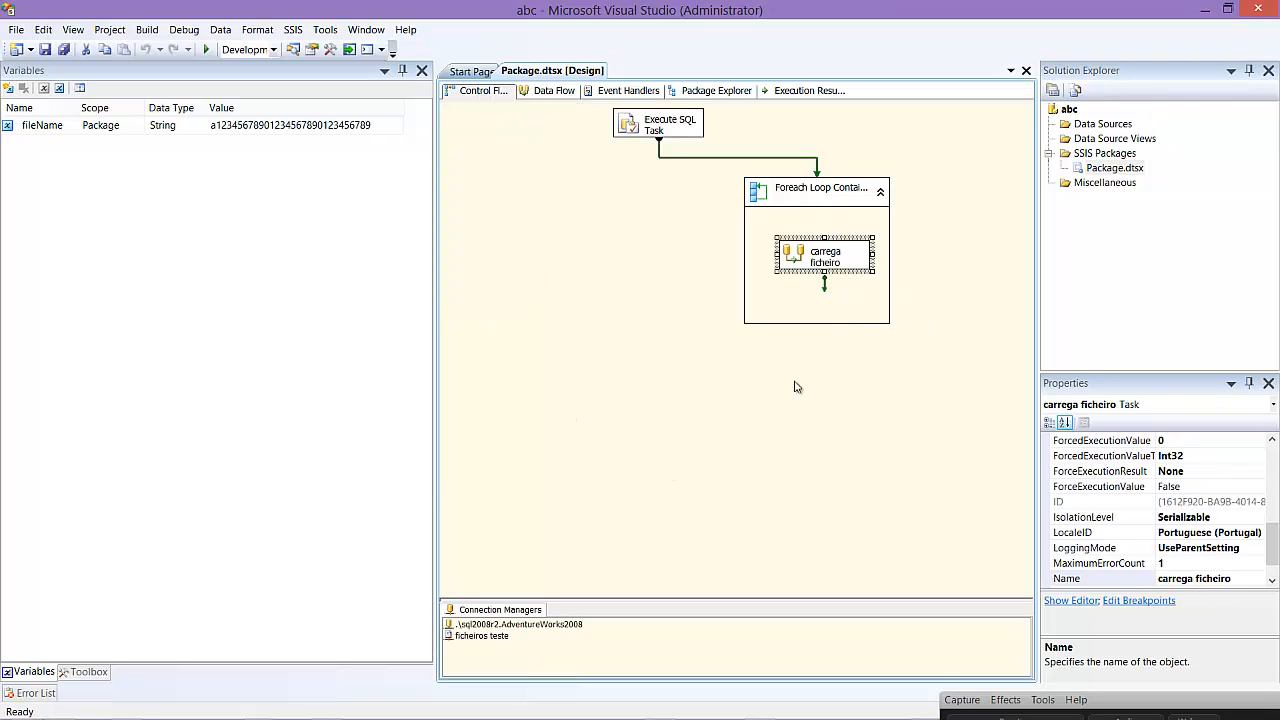
Check the general settings of the ficheiros teste connection from the carrega ficheiro data flow, and widen the Properties pane.
click(545, 90)
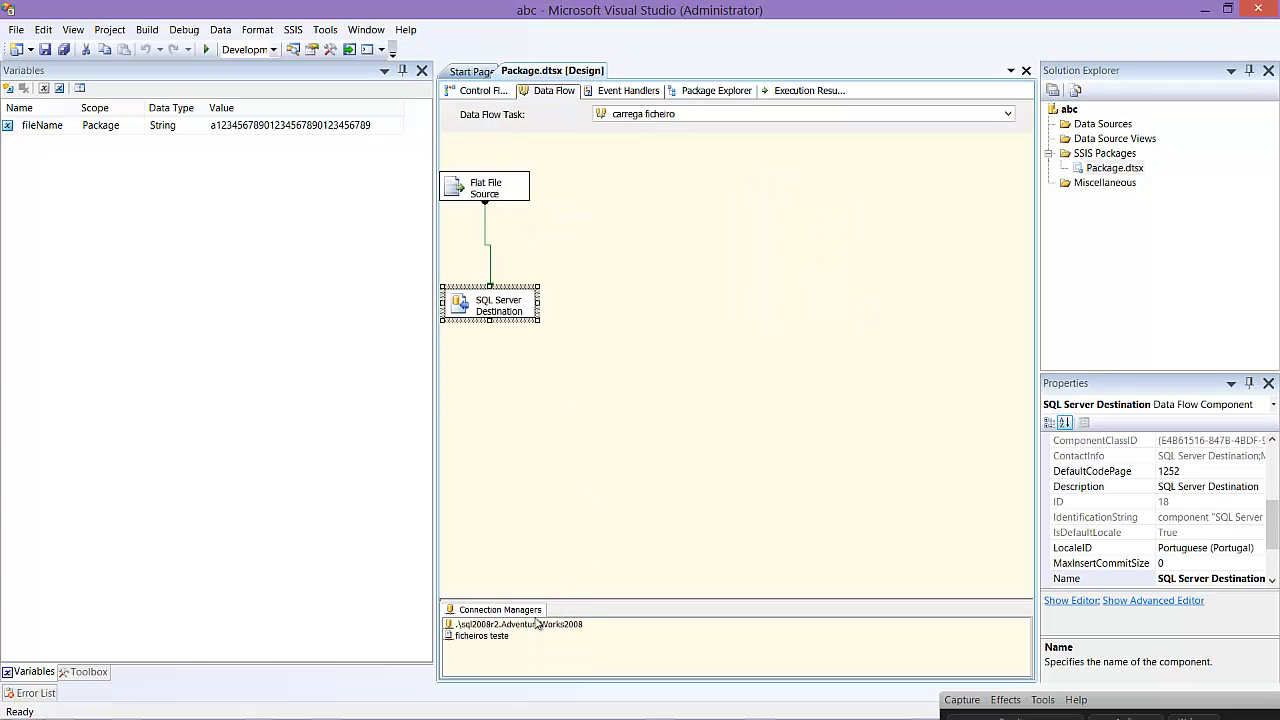
click(483, 640)
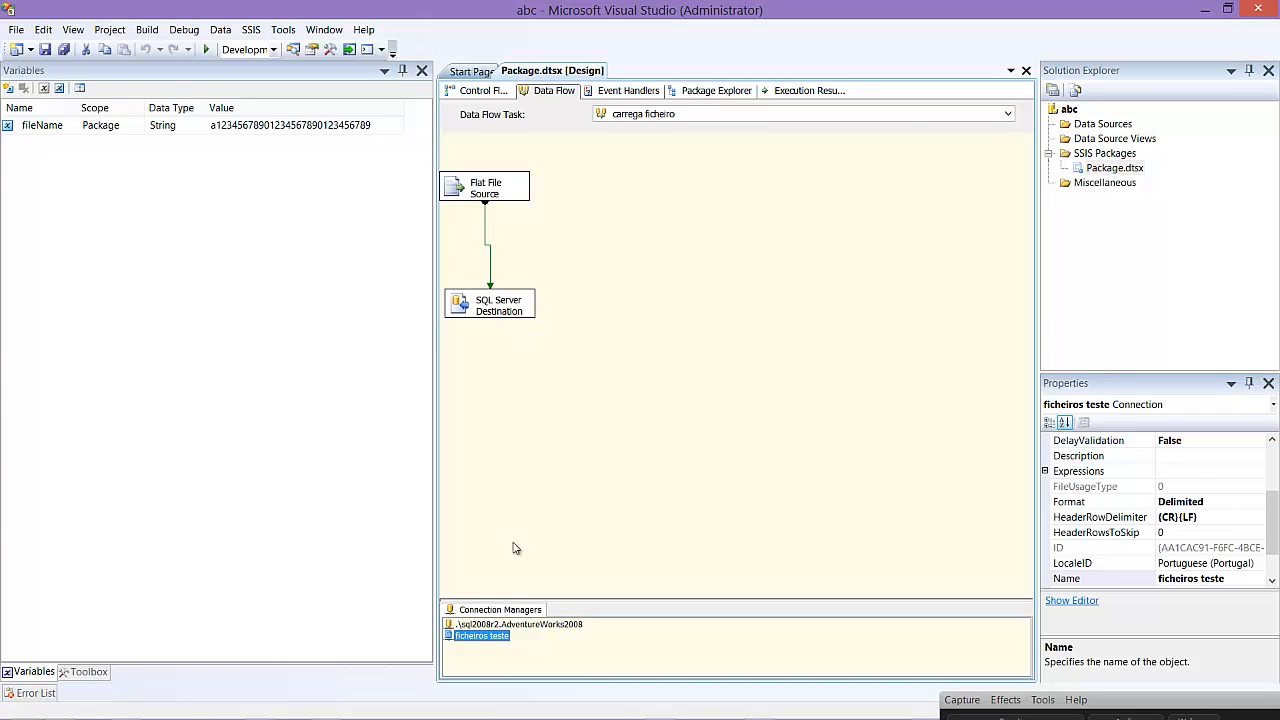
double_click(483, 636)
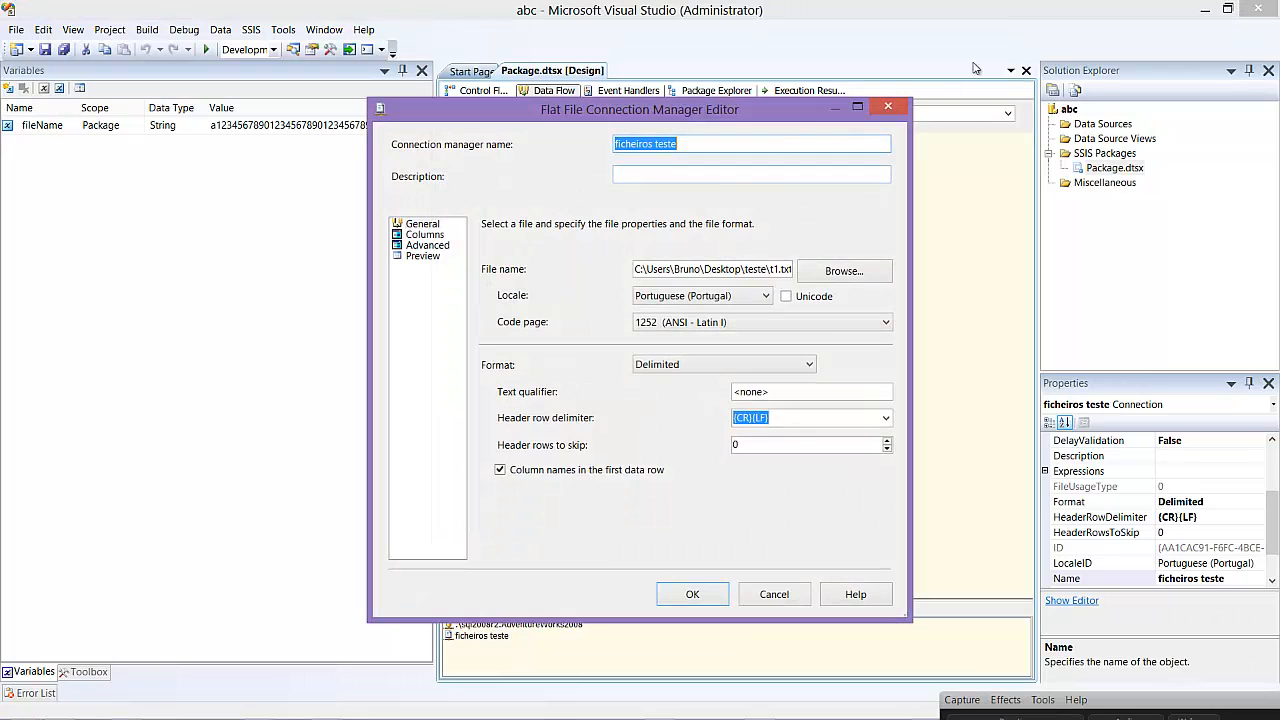
click(889, 107)
drag(1038, 190, 910, 195)
click(905, 473)
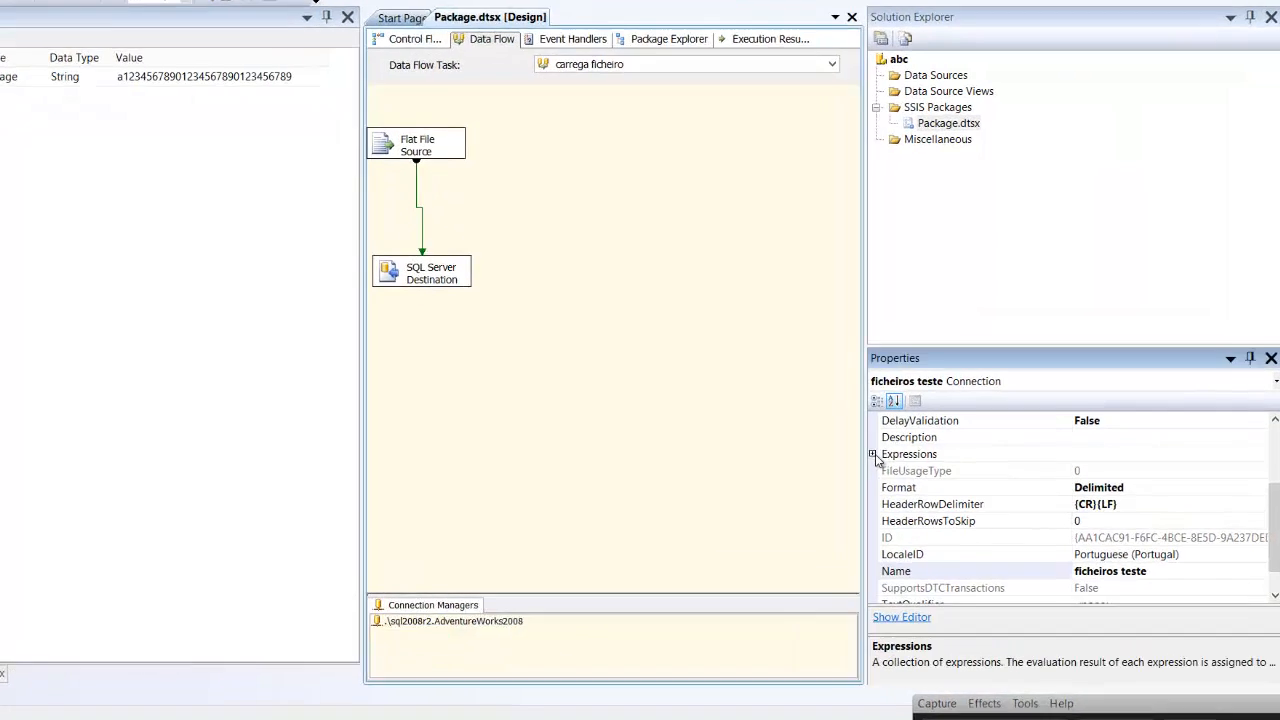
click(880, 455)
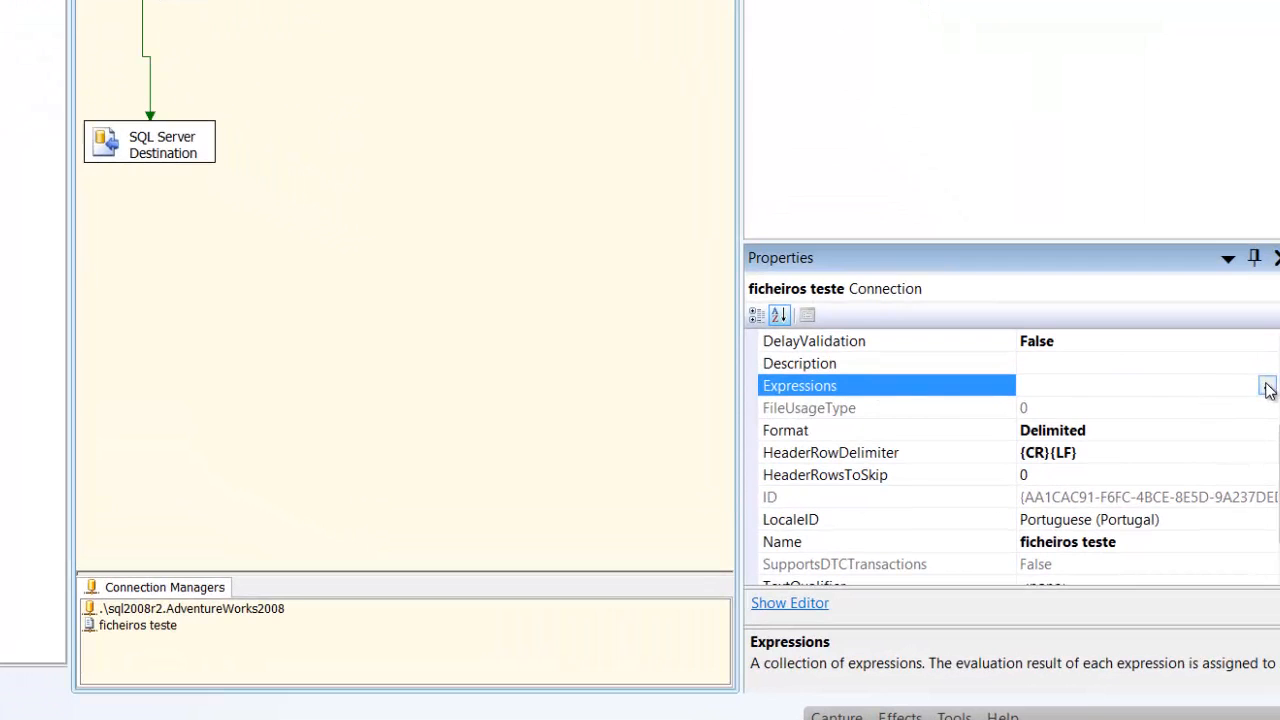
click(1267, 389)
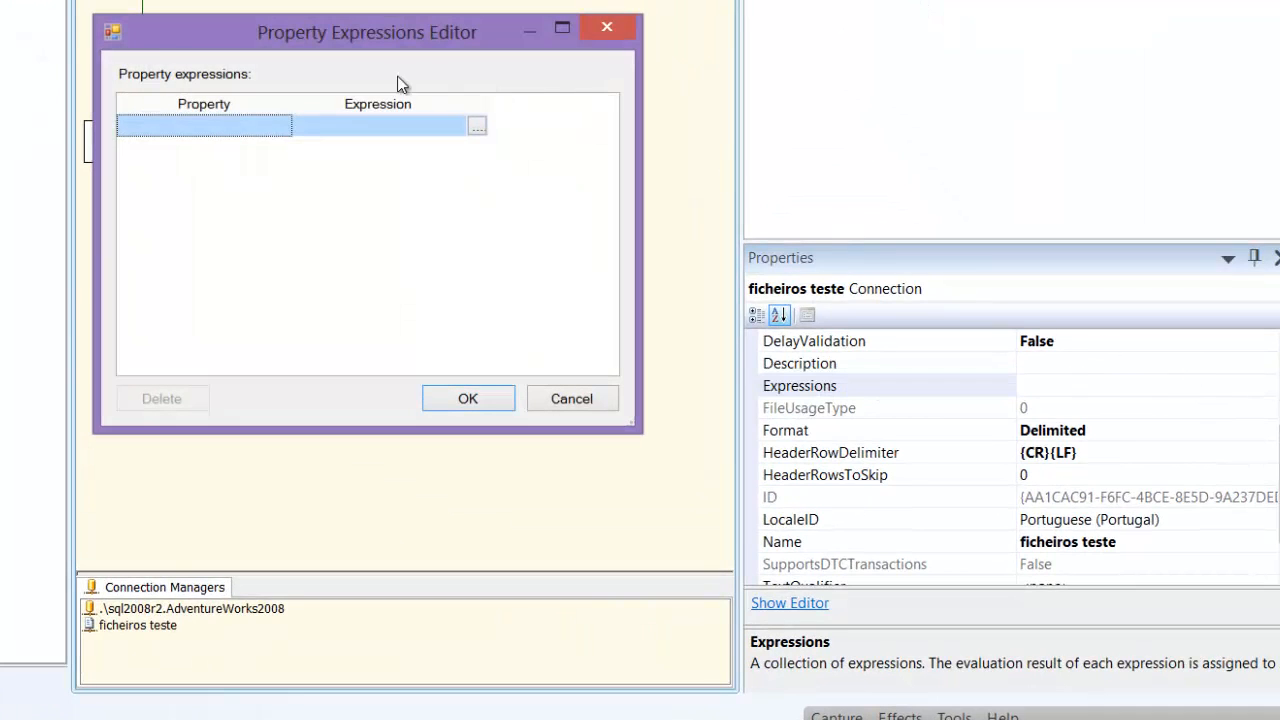
click(278, 126)
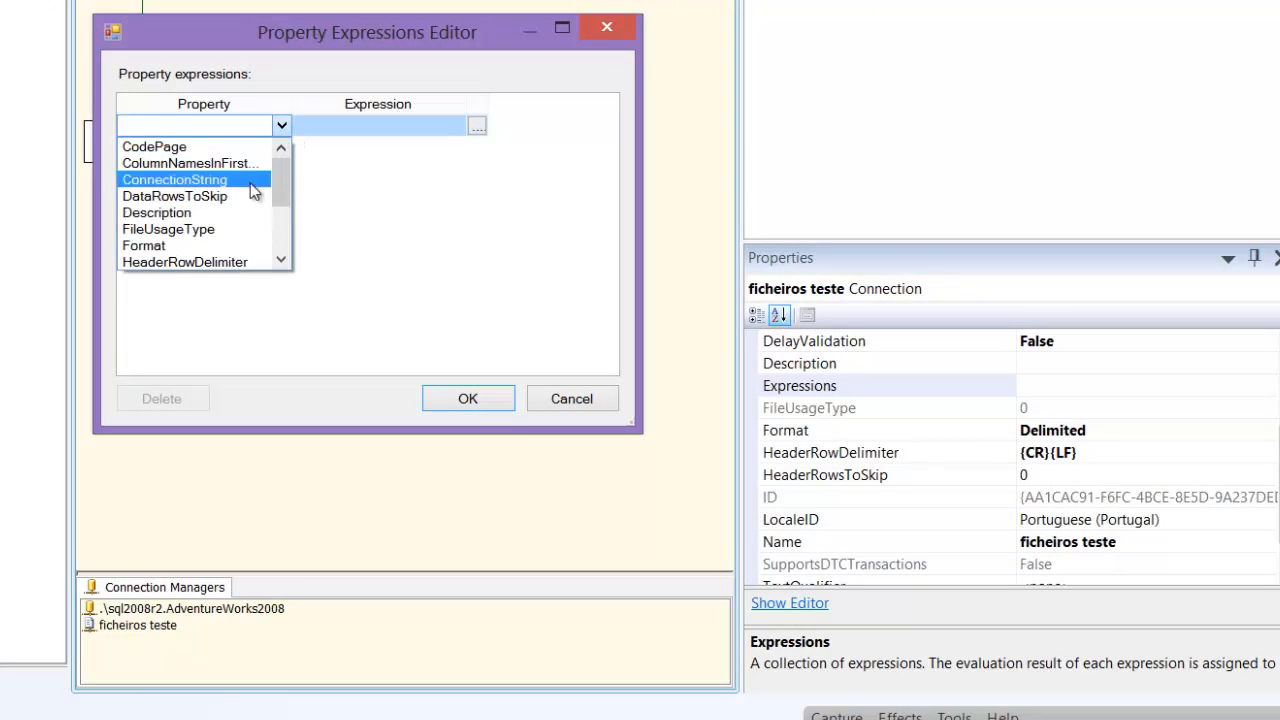
click(180, 179)
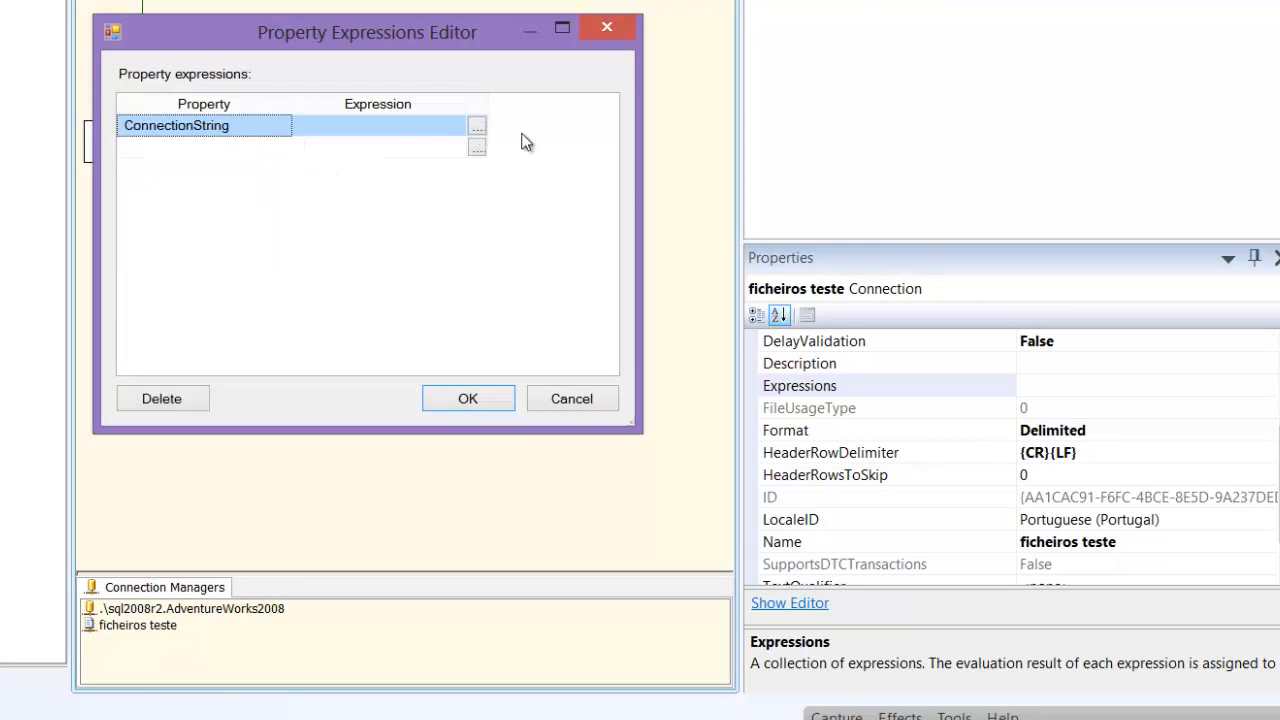
click(575, 398)
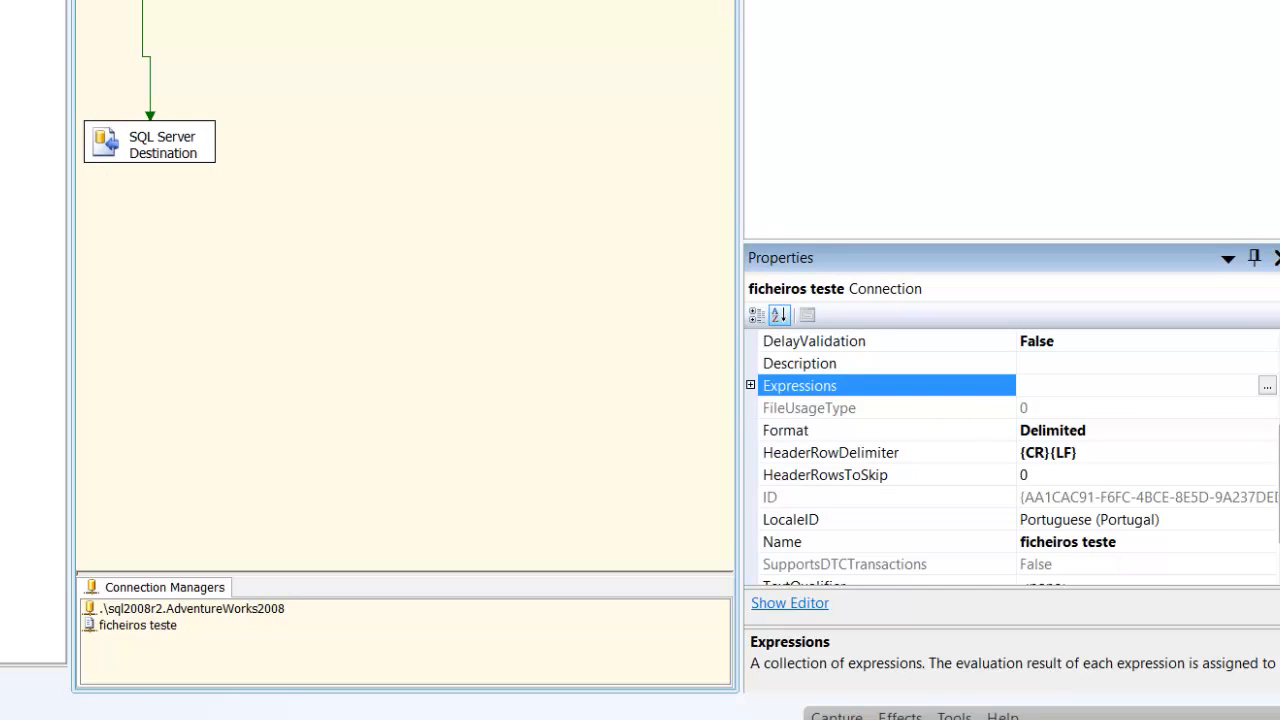
Add a property expression entry for ConnectionString to the ficheiros teste connection.
scroll(1270, 460, up, 2)
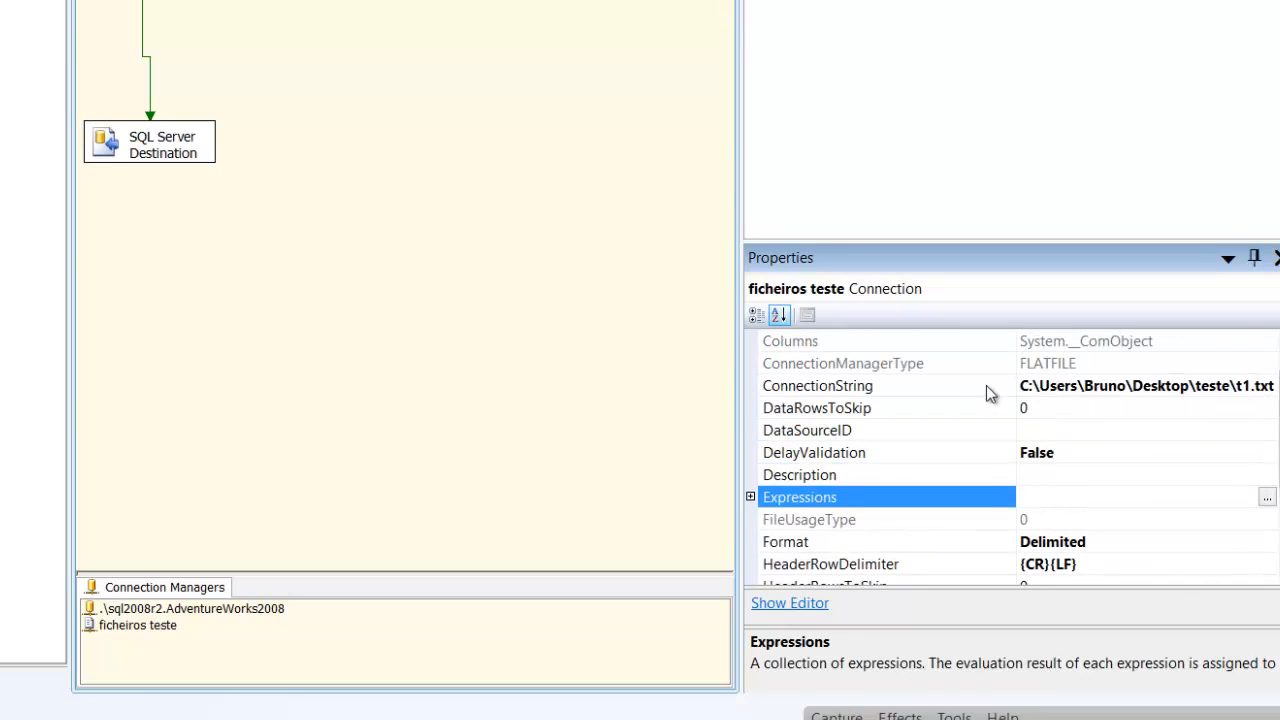
click(1264, 497)
click(1265, 497)
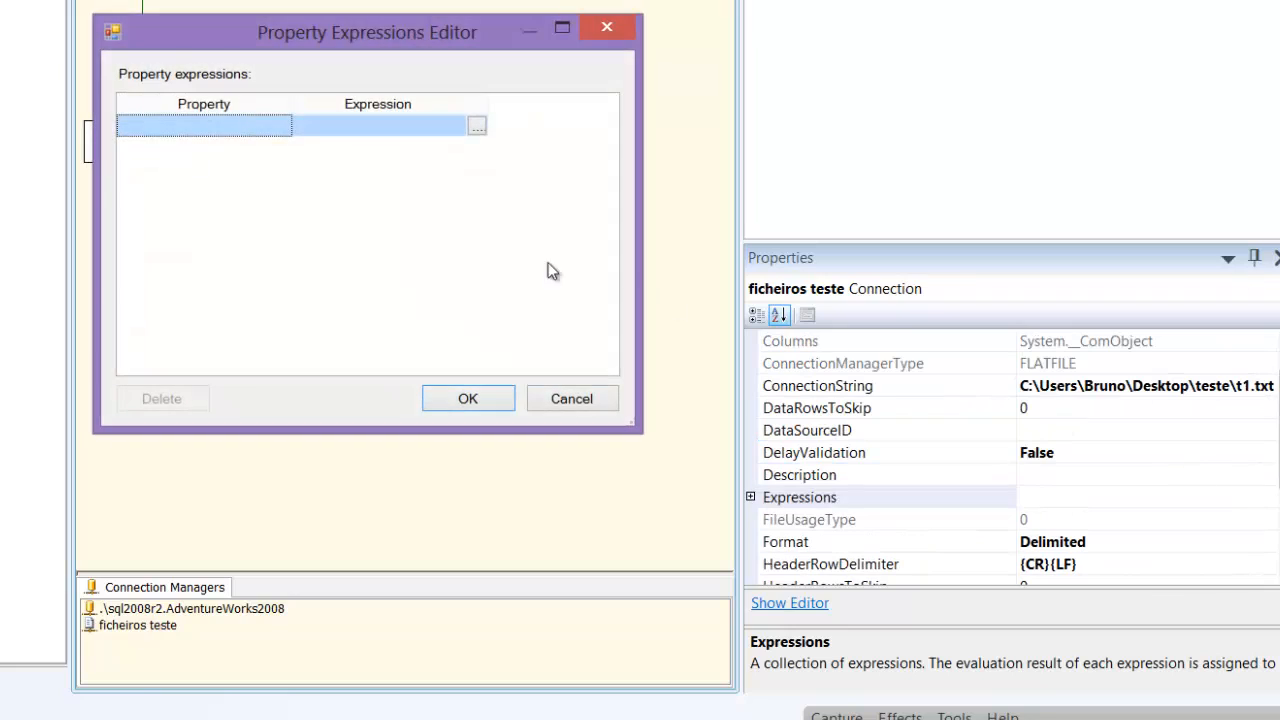
click(284, 125)
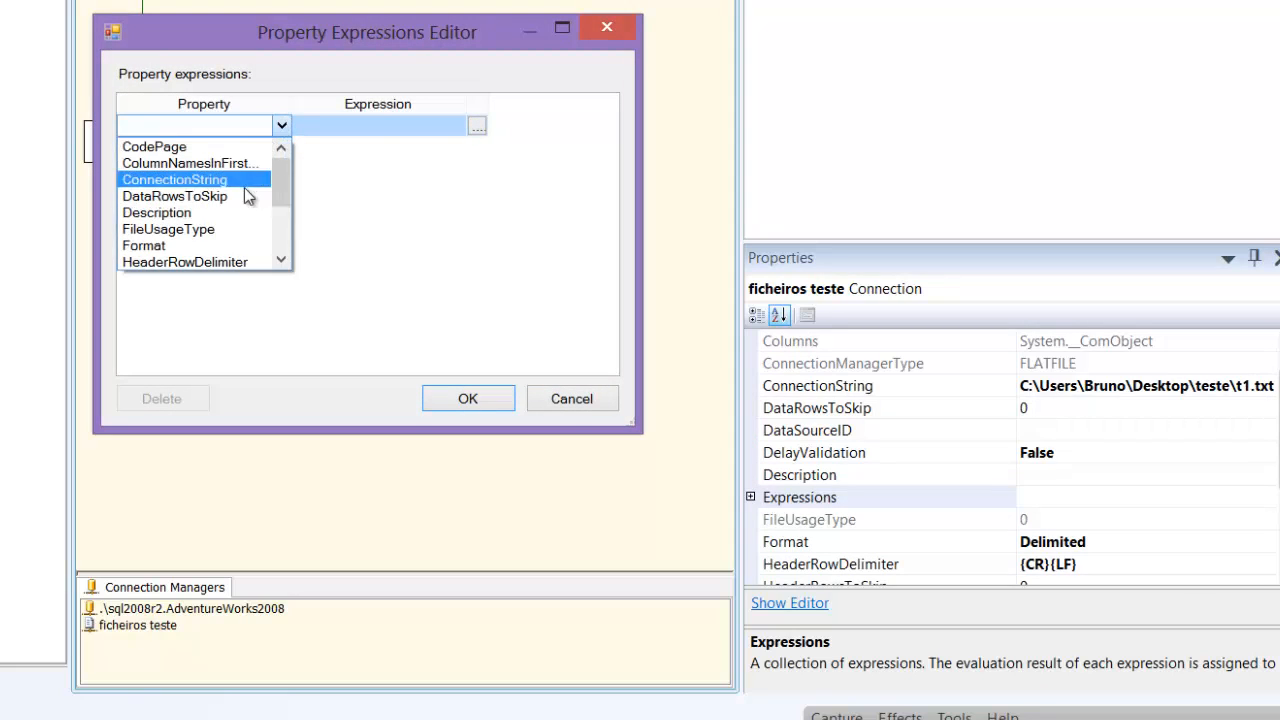
click(250, 177)
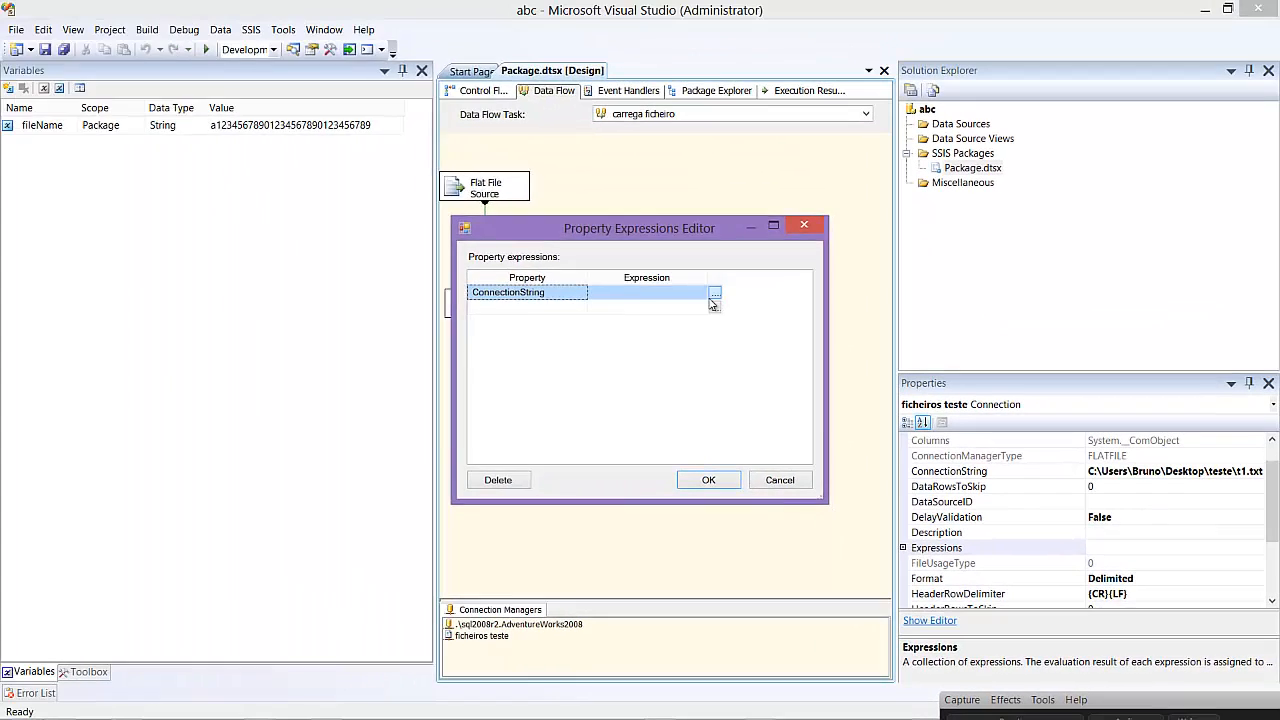
Build the ConnectionString expression from the User::fileName variable as @[User::fileName], evaluate it, and accept the property expressions.
click(601, 218)
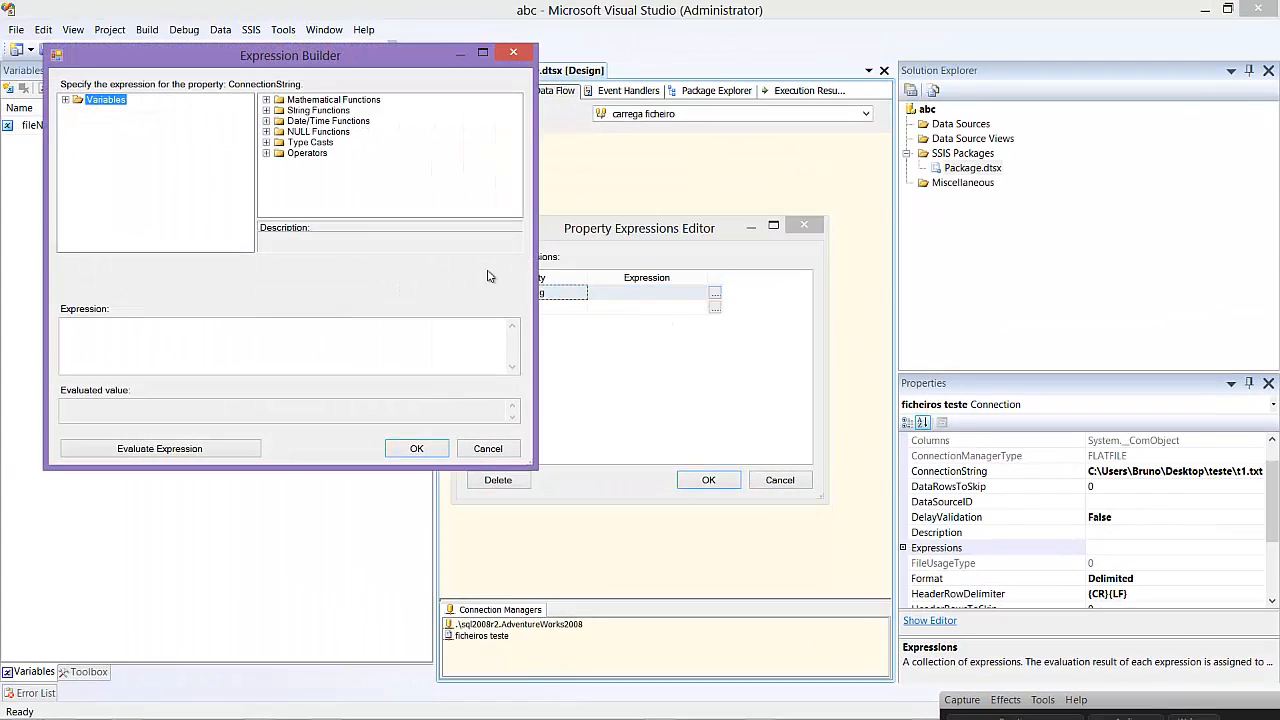
click(64, 100)
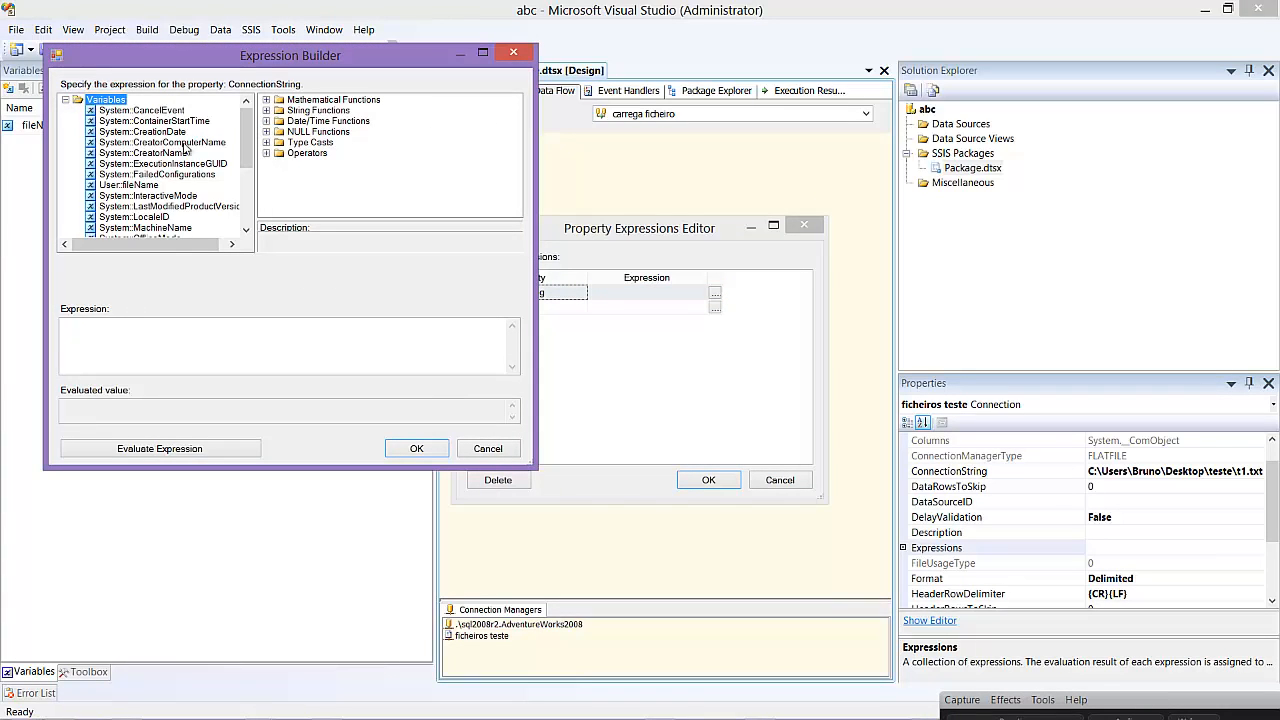
mouse_move(241, 133)
mouse_down()
mouse_move(250, 177)
mouse_move(248, 135)
mouse_up()
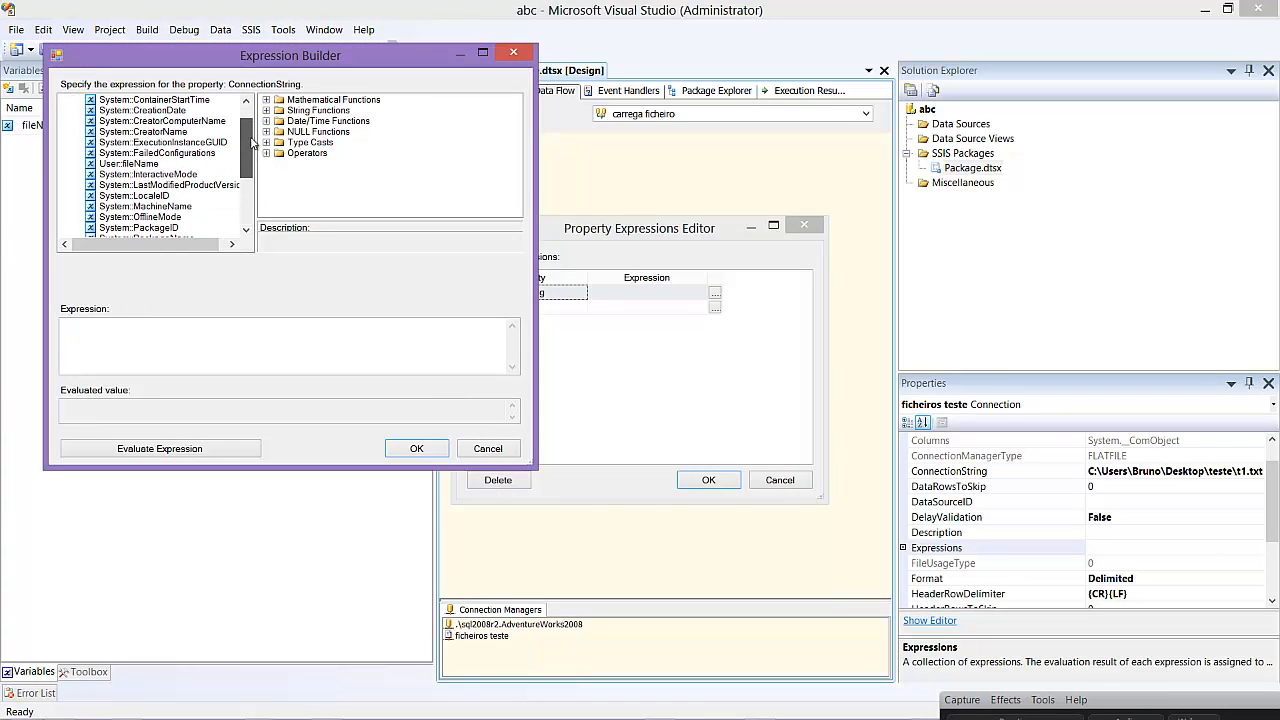
click(140, 163)
drag(184, 233, 168, 320)
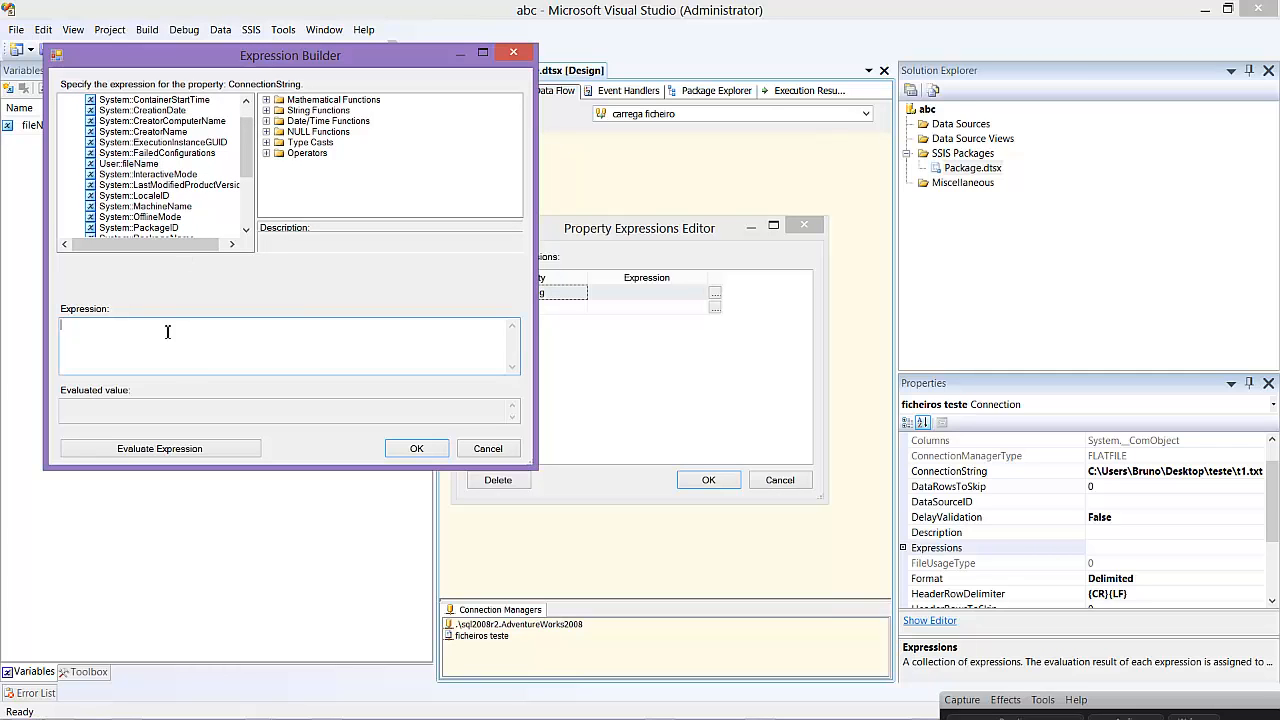
click(242, 452)
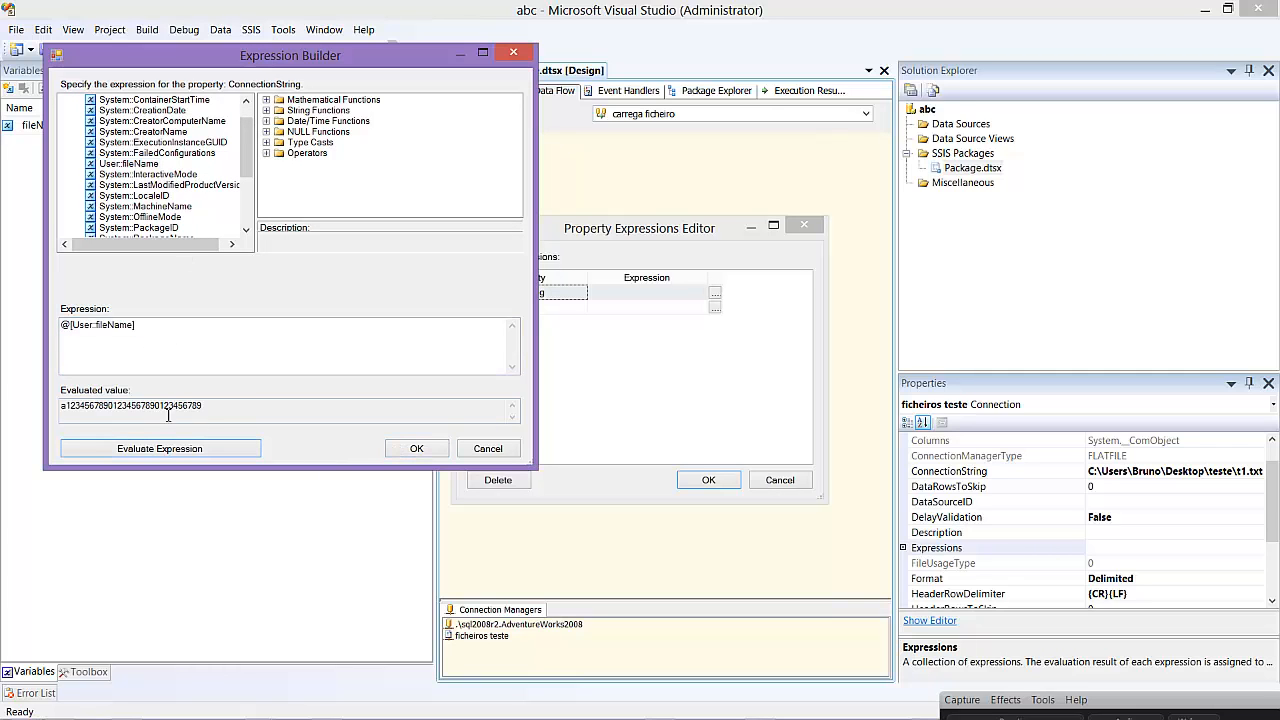
click(416, 448)
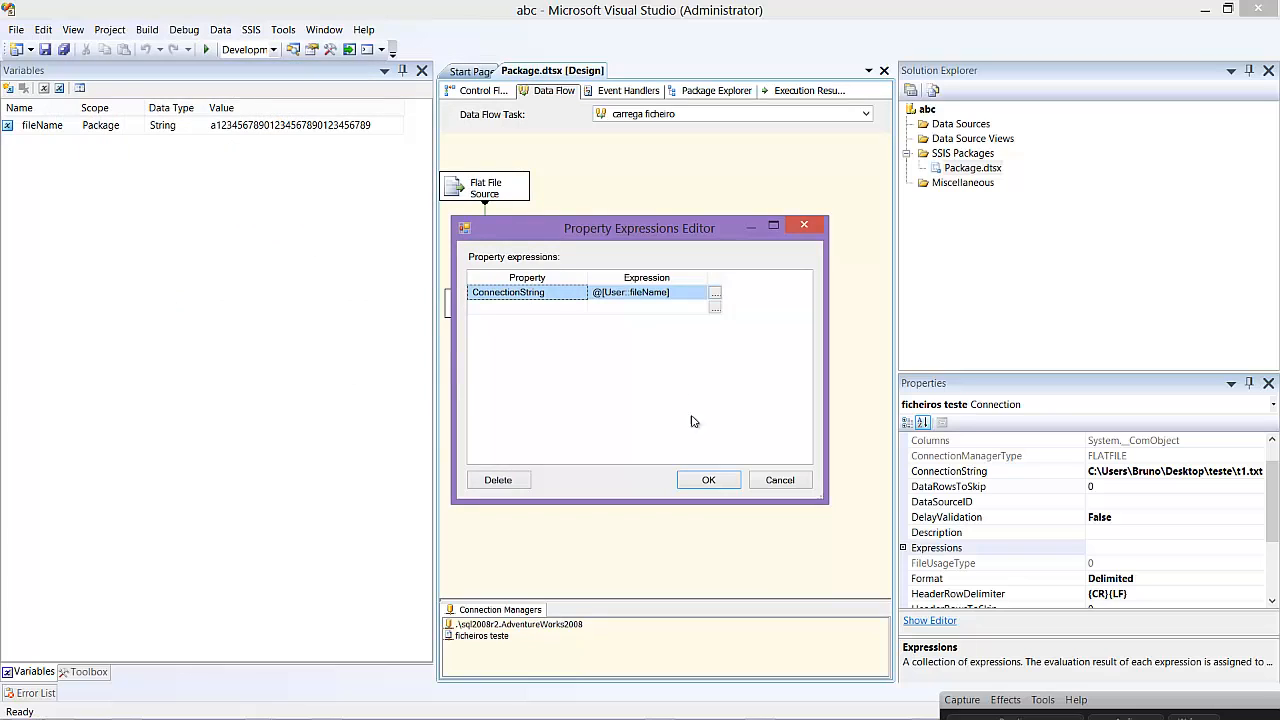
click(706, 481)
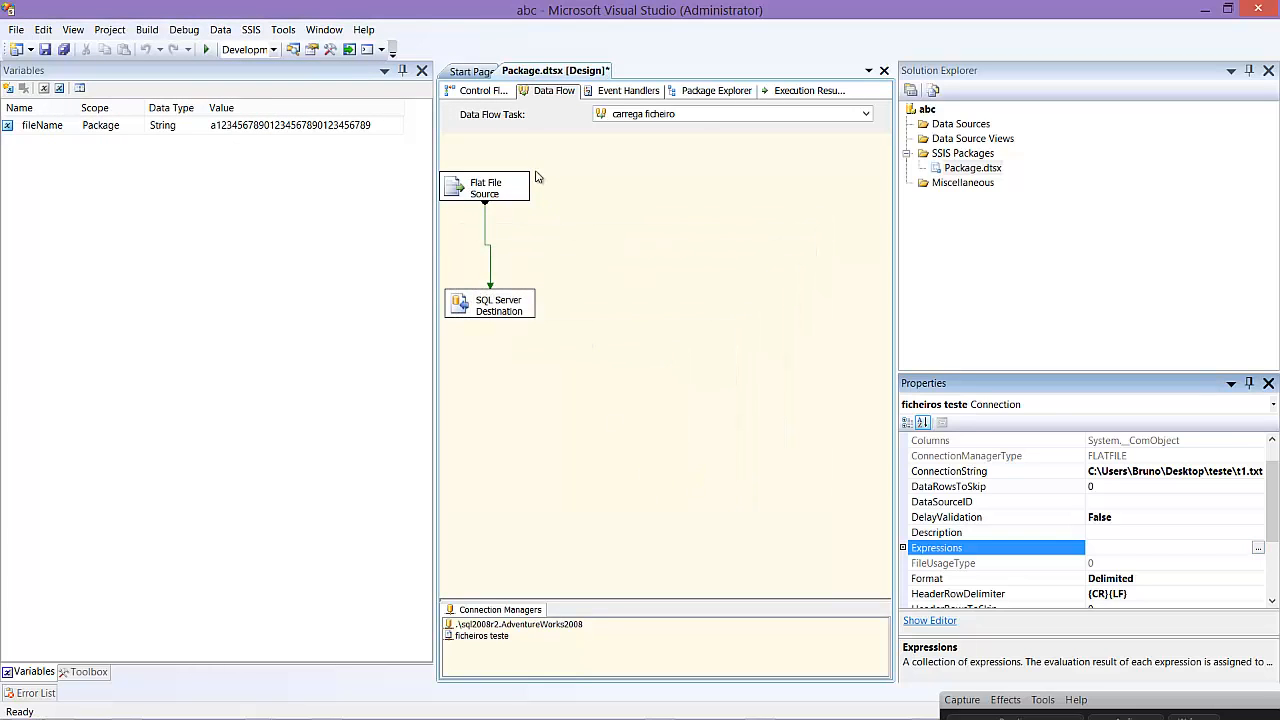
Review the control flow and check the ConnectionString property expression of the ficheiros teste connection.
click(480, 92)
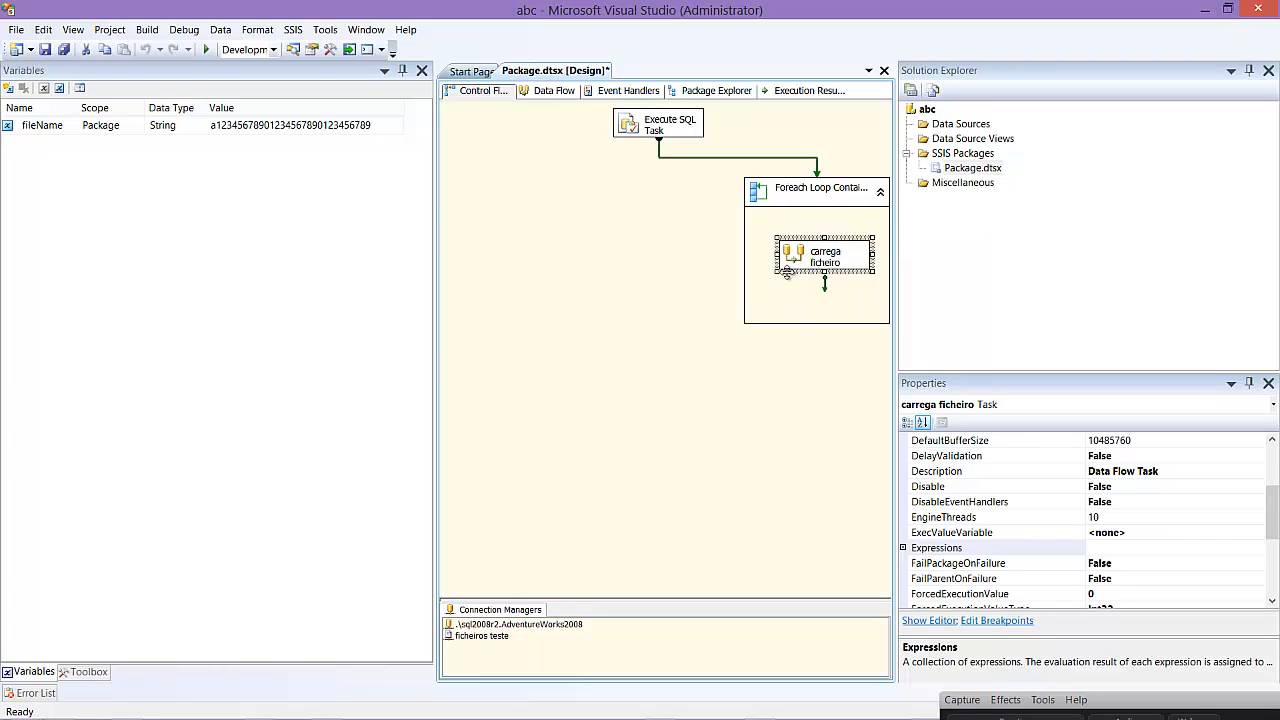
click(548, 91)
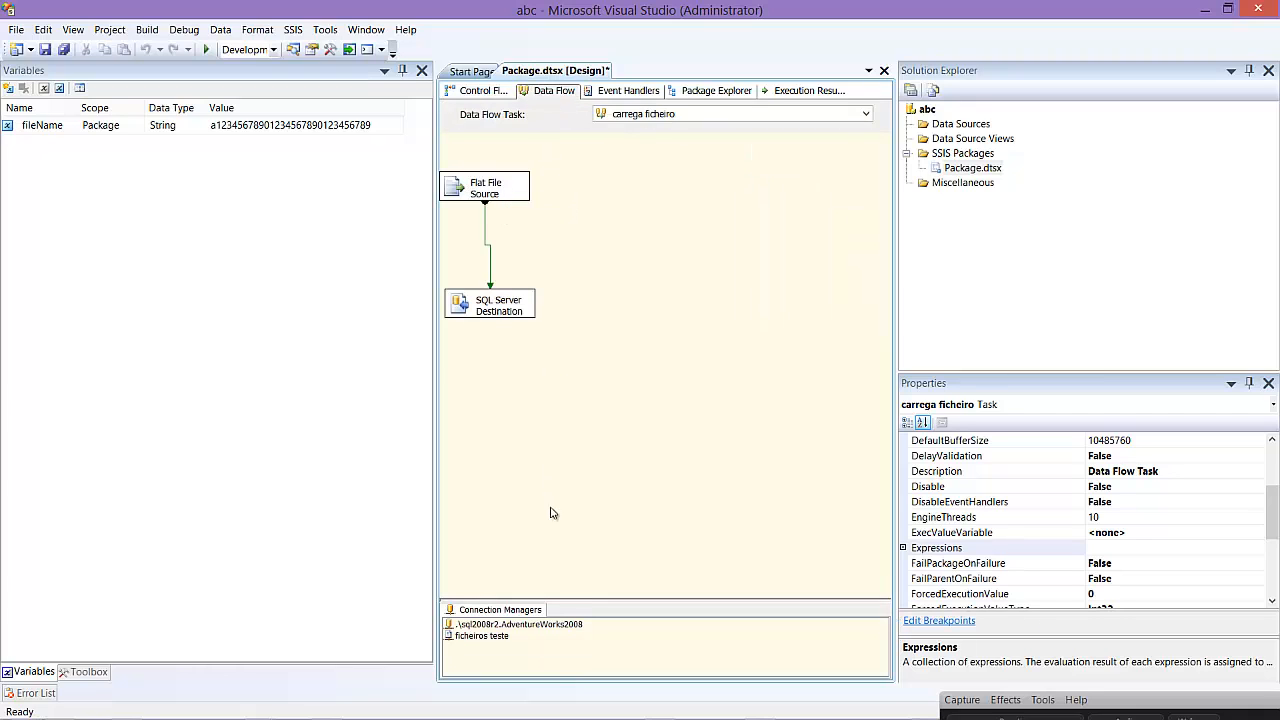
click(478, 640)
click(499, 642)
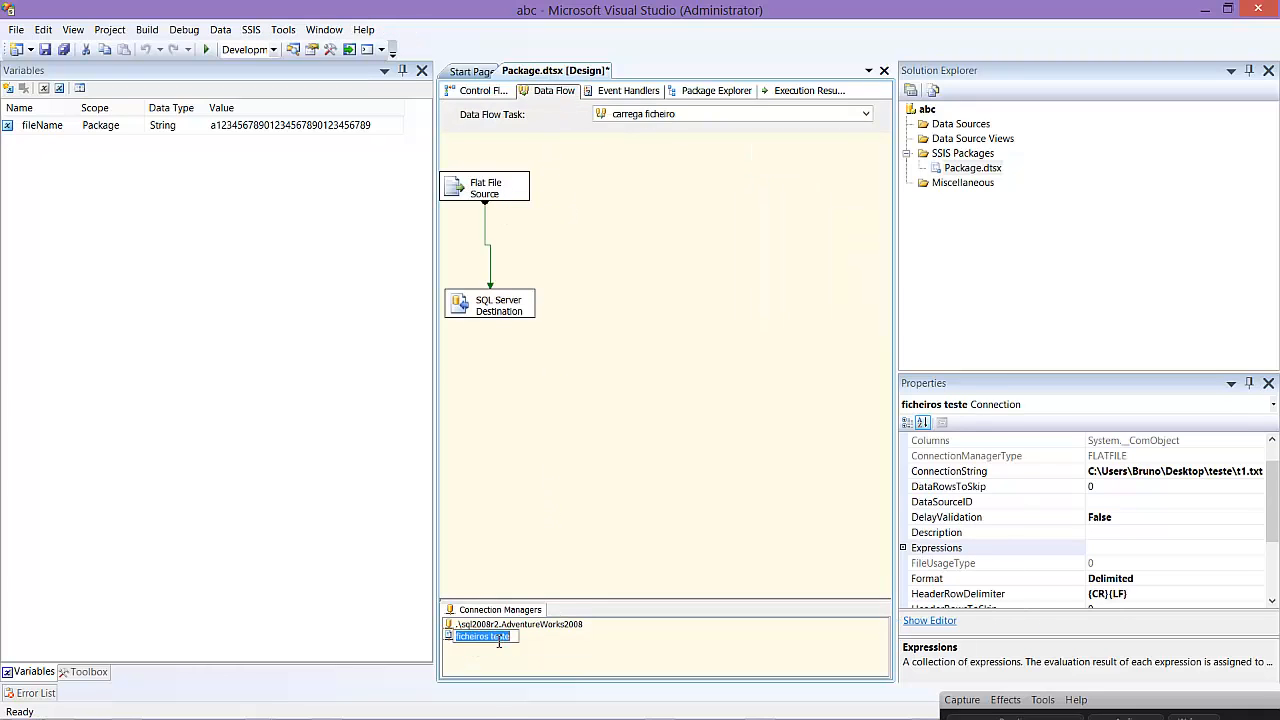
click(905, 548)
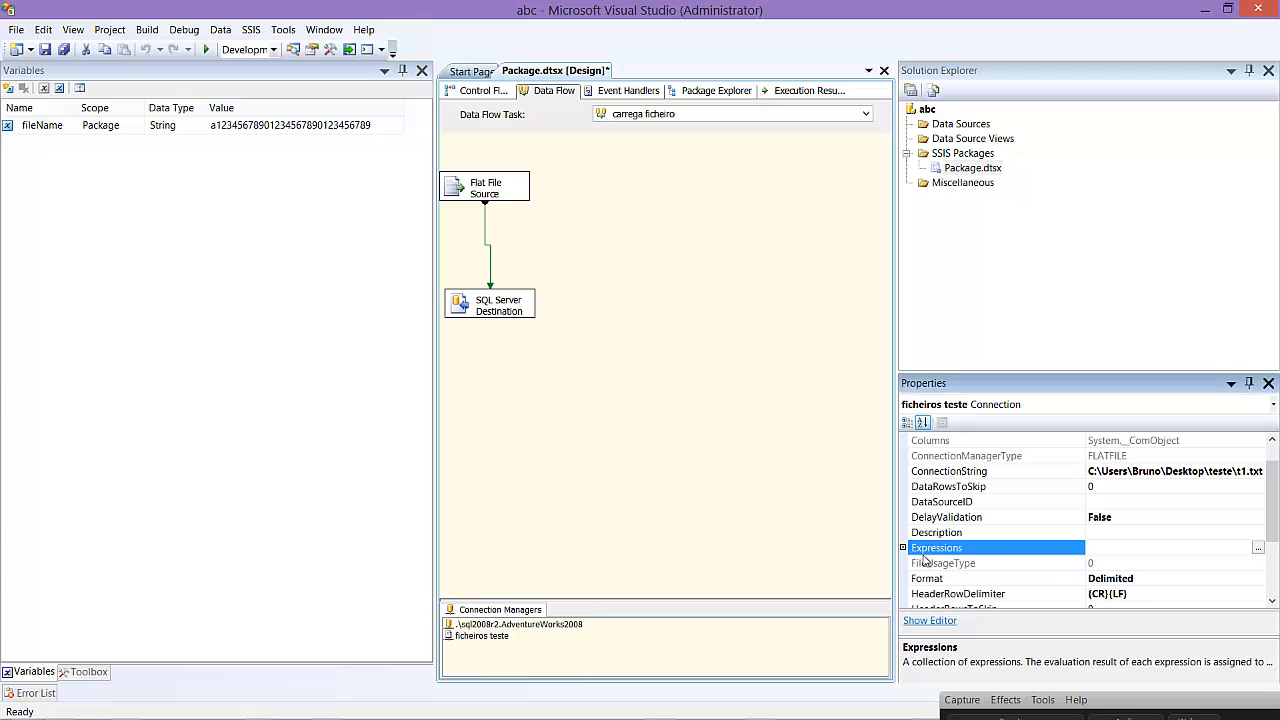
click(1258, 549)
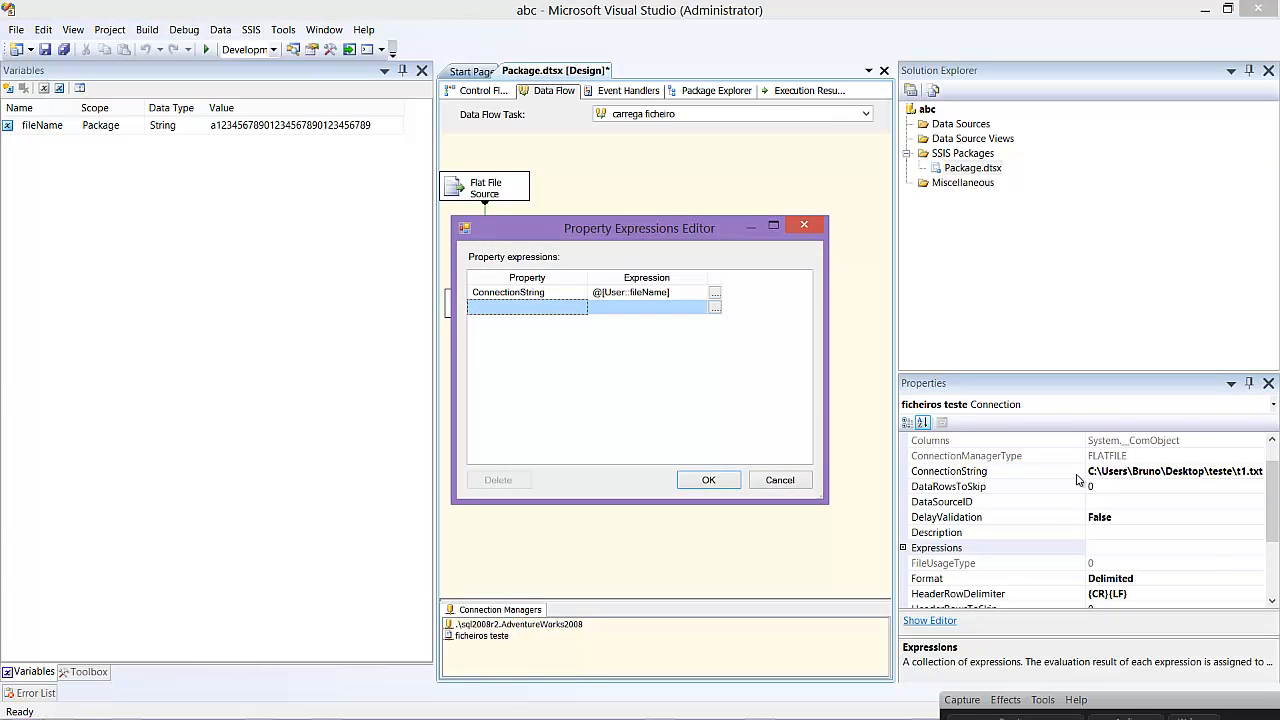
click(708, 480)
Run the package, stop debugging, and return to the control flow.
click(206, 50)
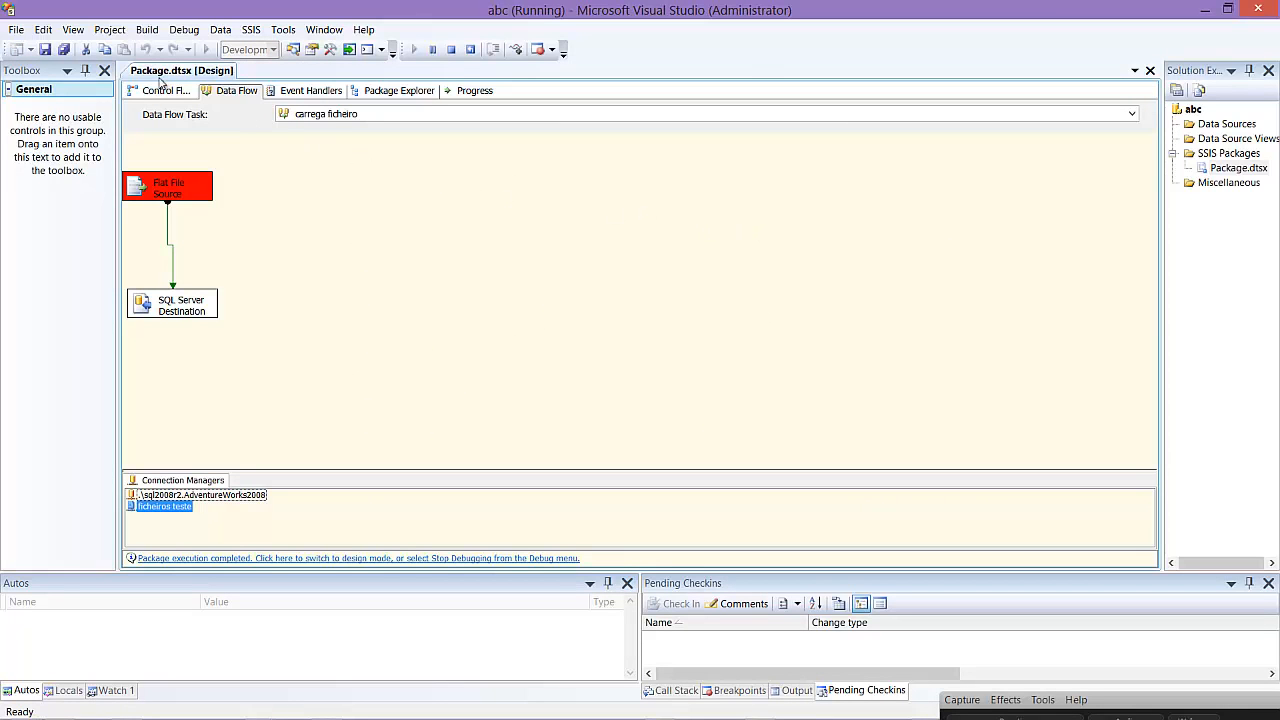
click(451, 49)
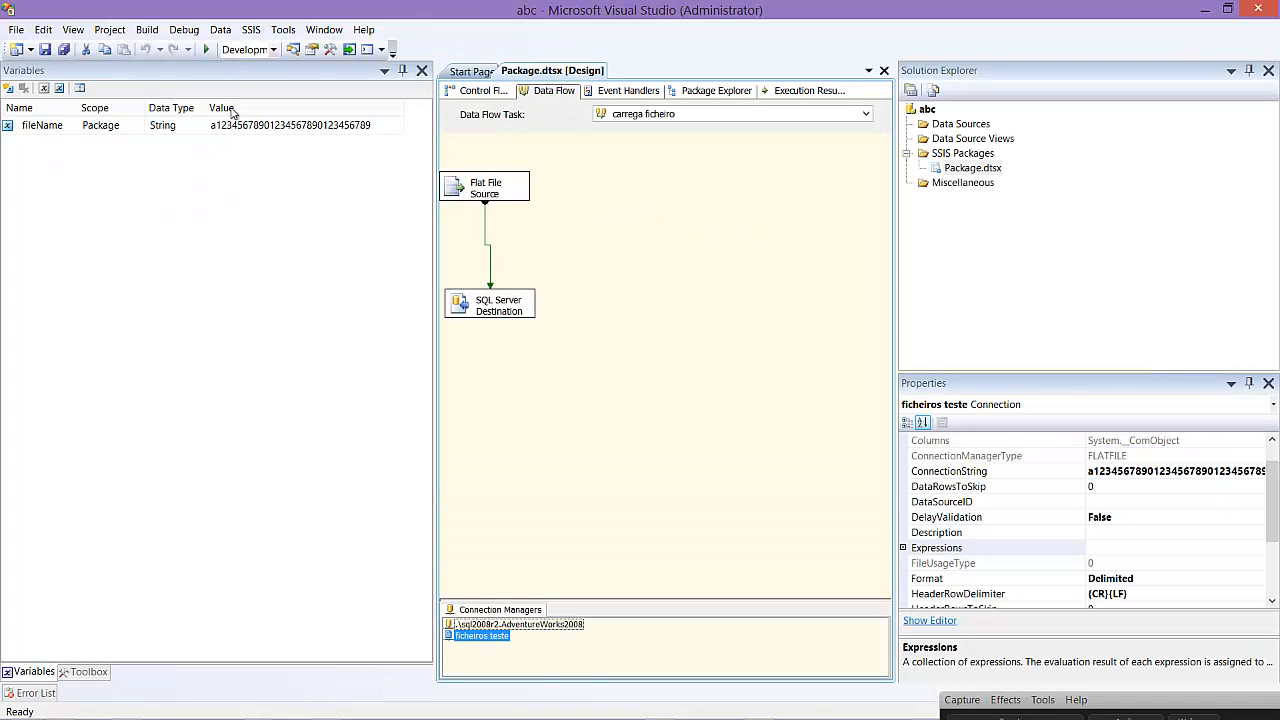
click(479, 91)
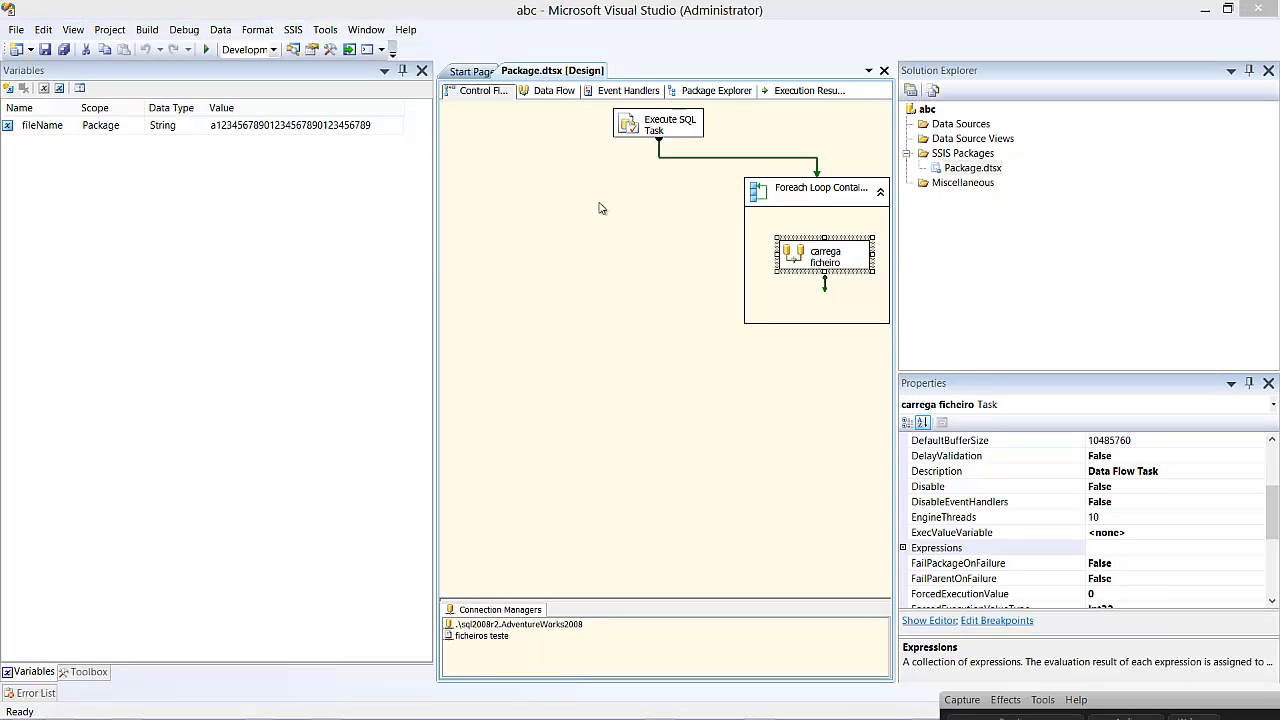
key(alt+Tab)
key(alt+Tab)
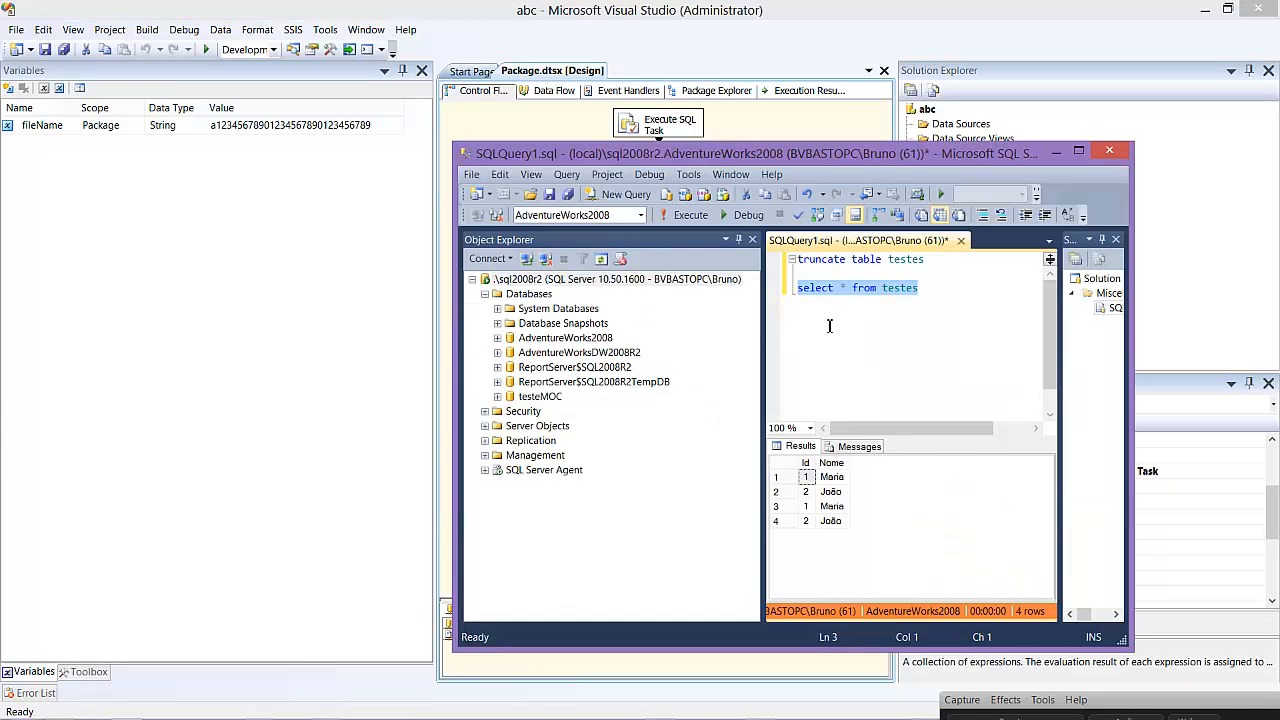
key(alt+Tab)
Inspect the SQL Server Destination and Flat File Source in the data flow, and check the file name configured in the ficheiros teste connection.
click(552, 91)
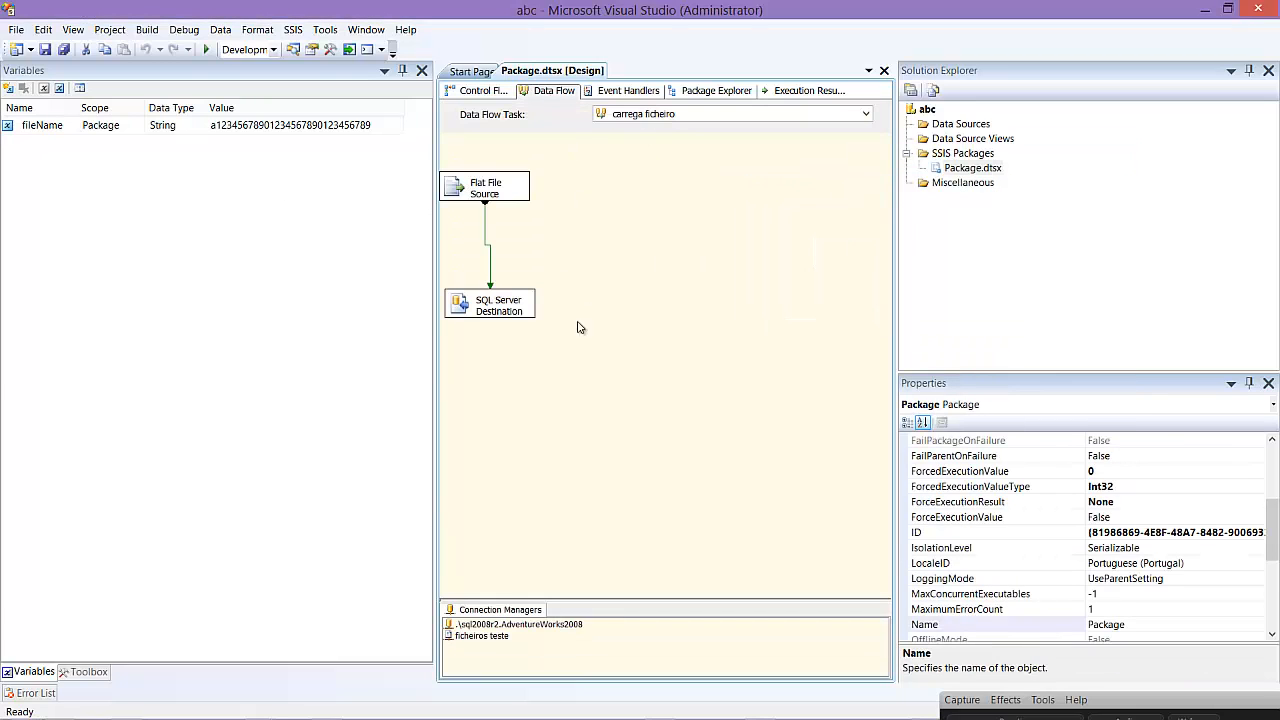
click(485, 310)
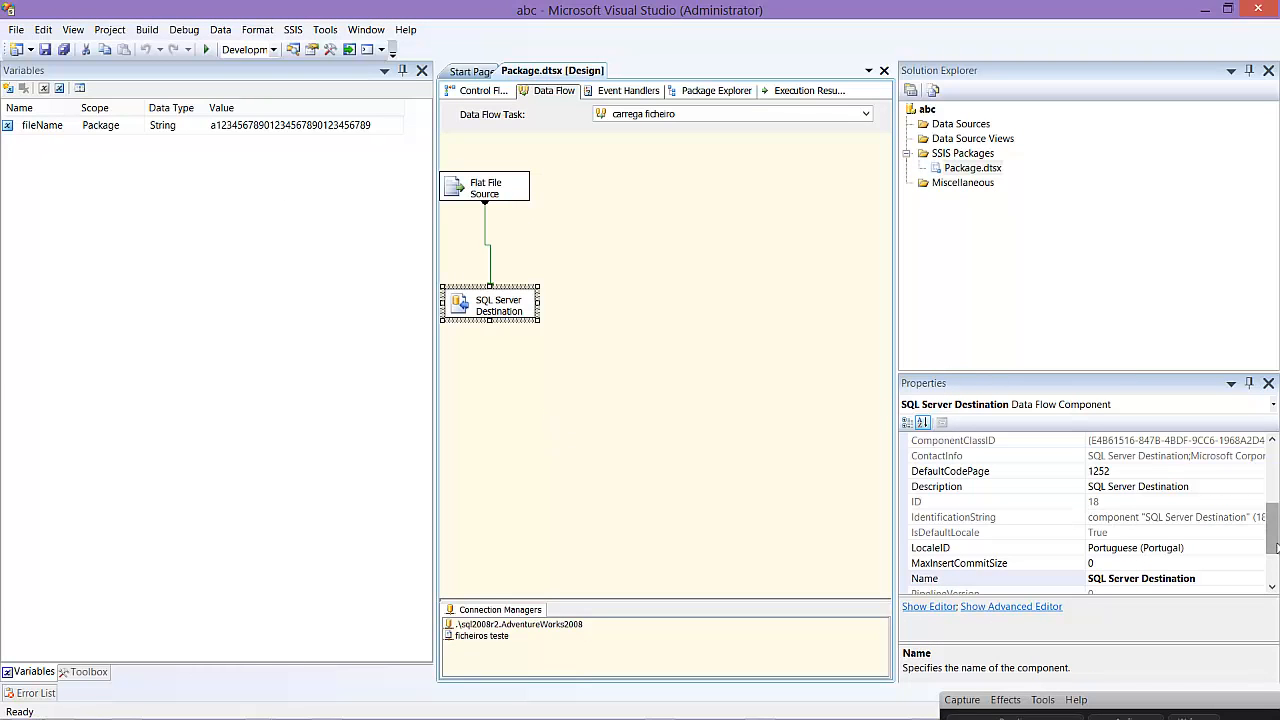
click(502, 188)
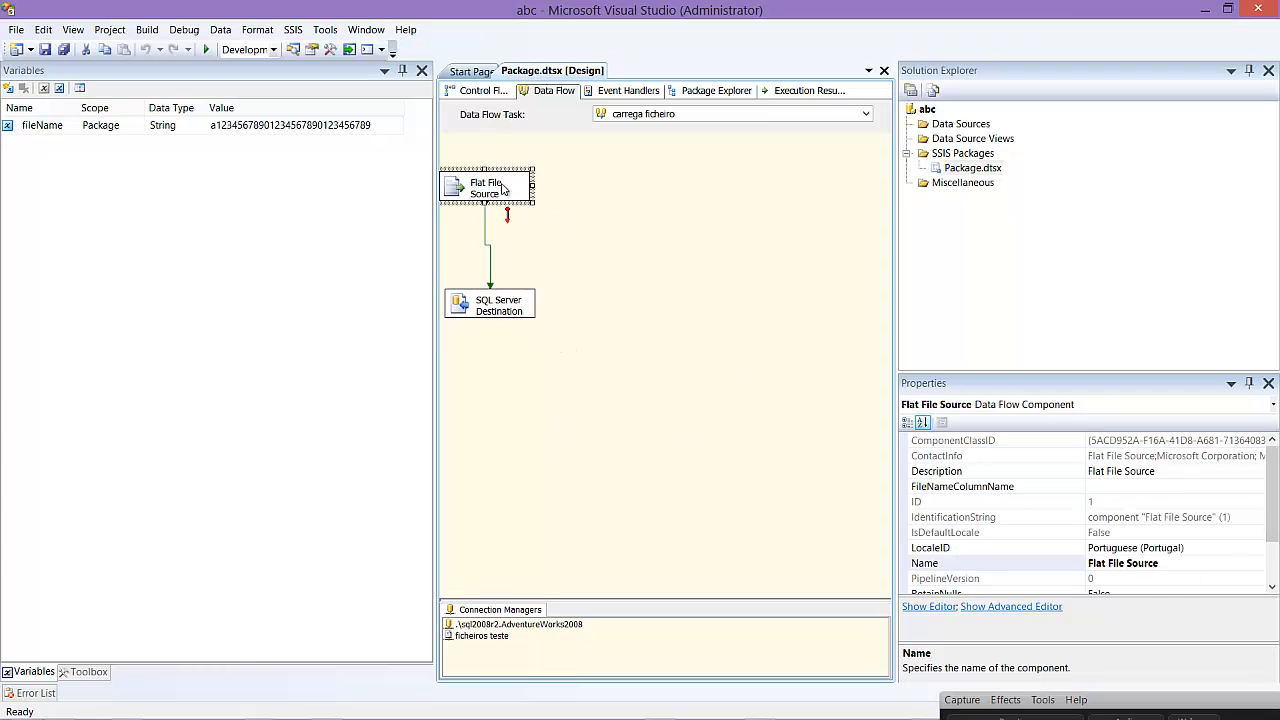
click(485, 637)
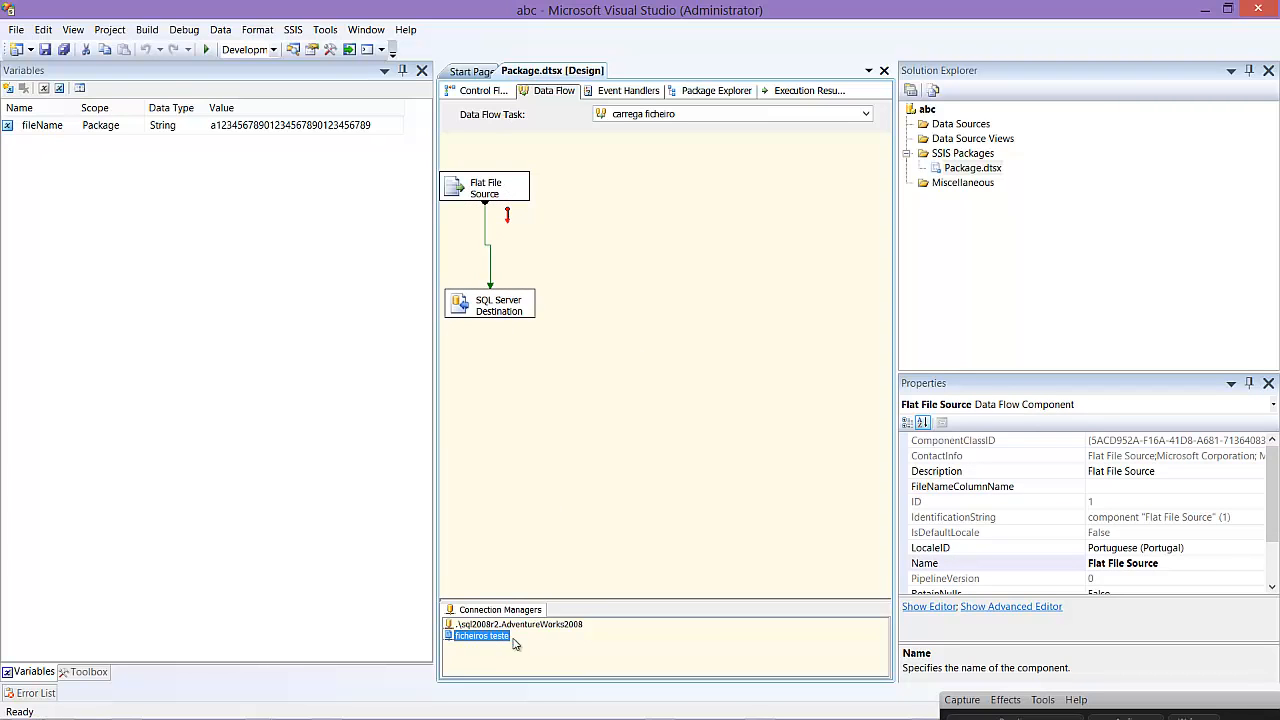
double_click(505, 638)
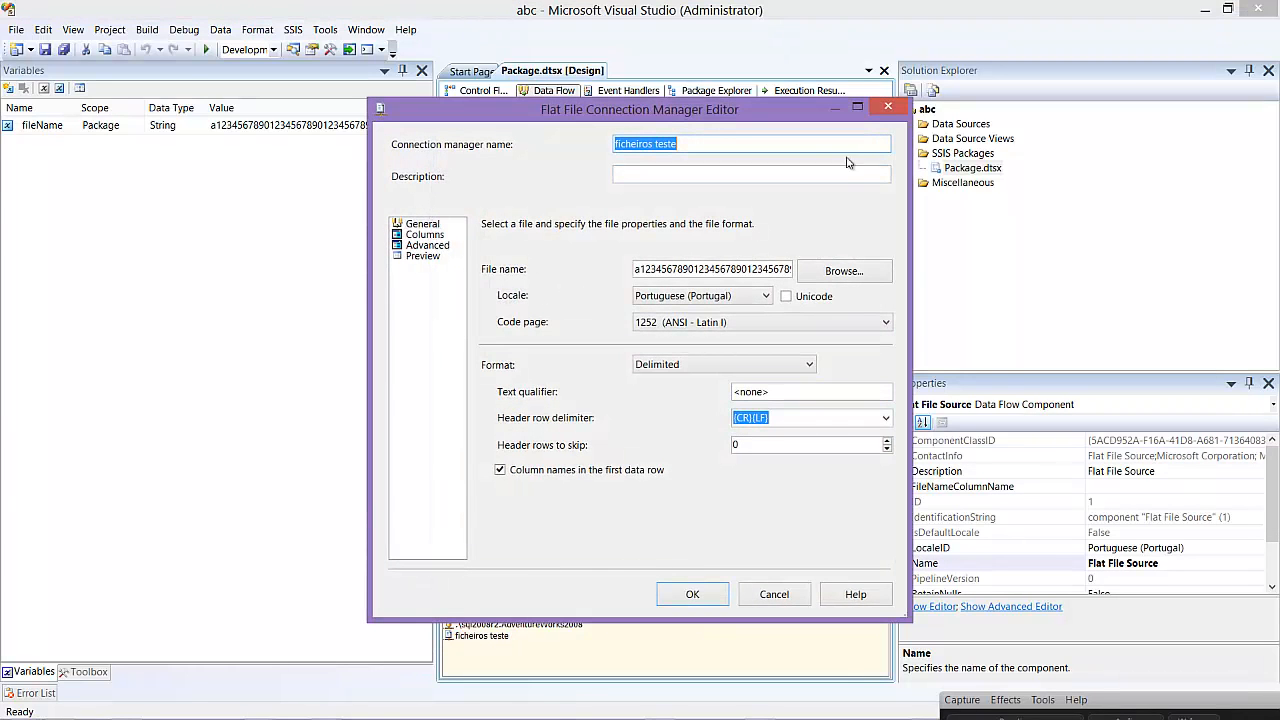
click(887, 108)
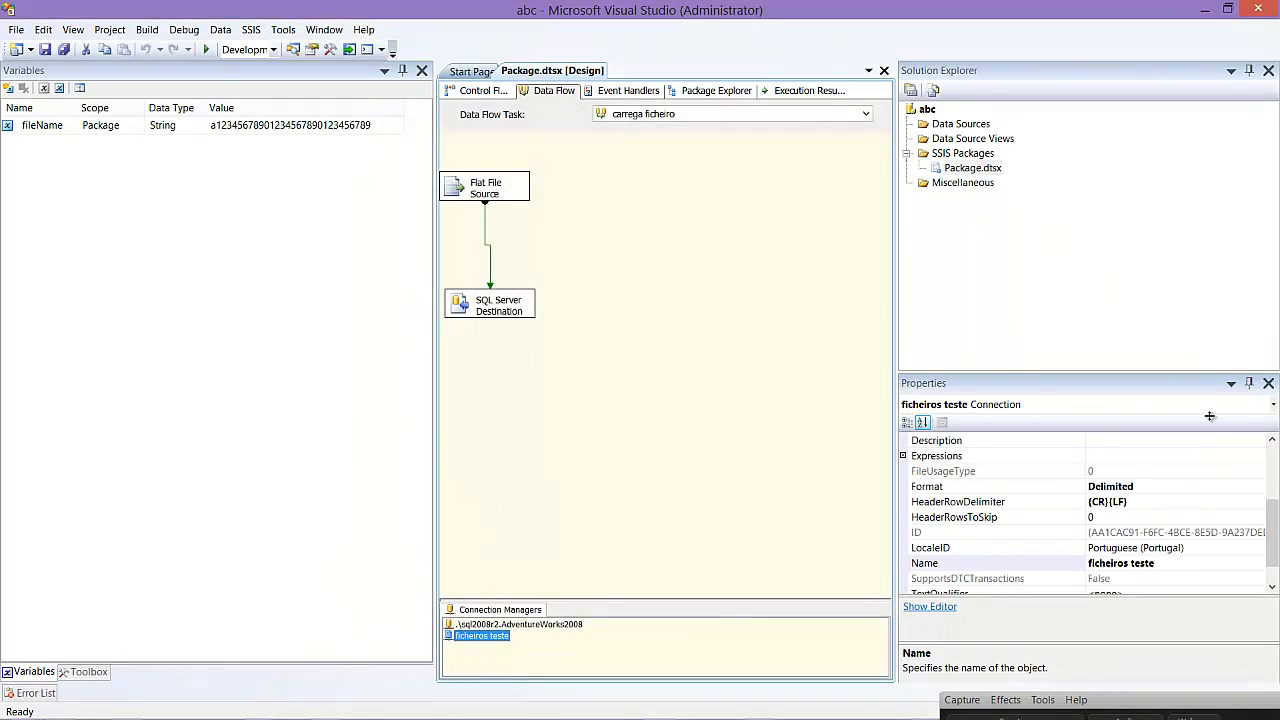
Check the ConnectionString property expression of the ficheiros teste connection, and return to the control flow.
click(908, 459)
click(903, 456)
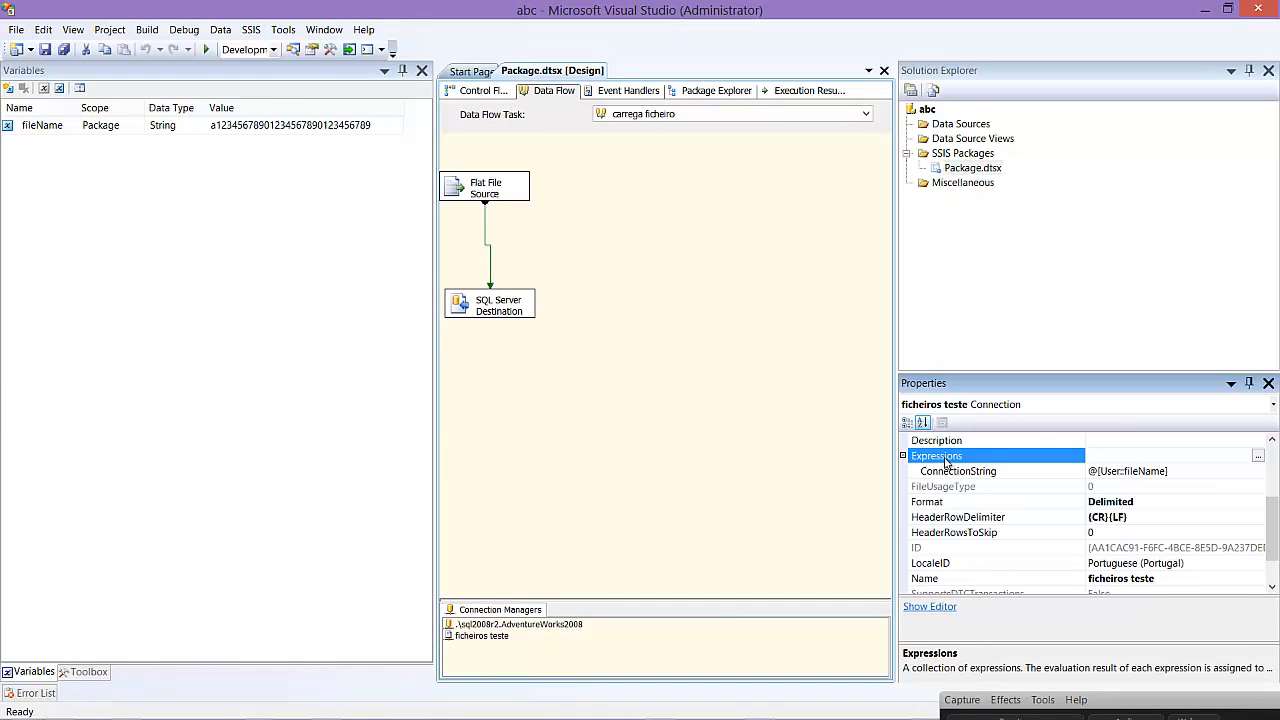
click(1157, 474)
click(1257, 472)
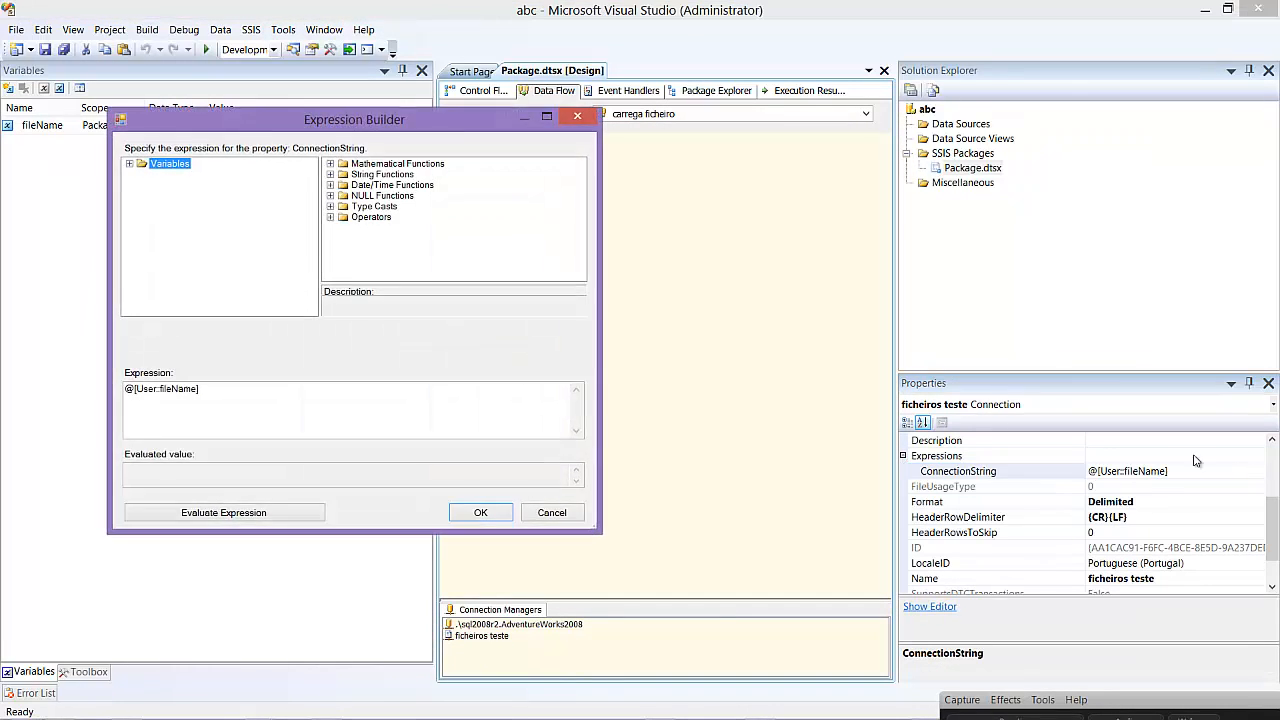
click(480, 512)
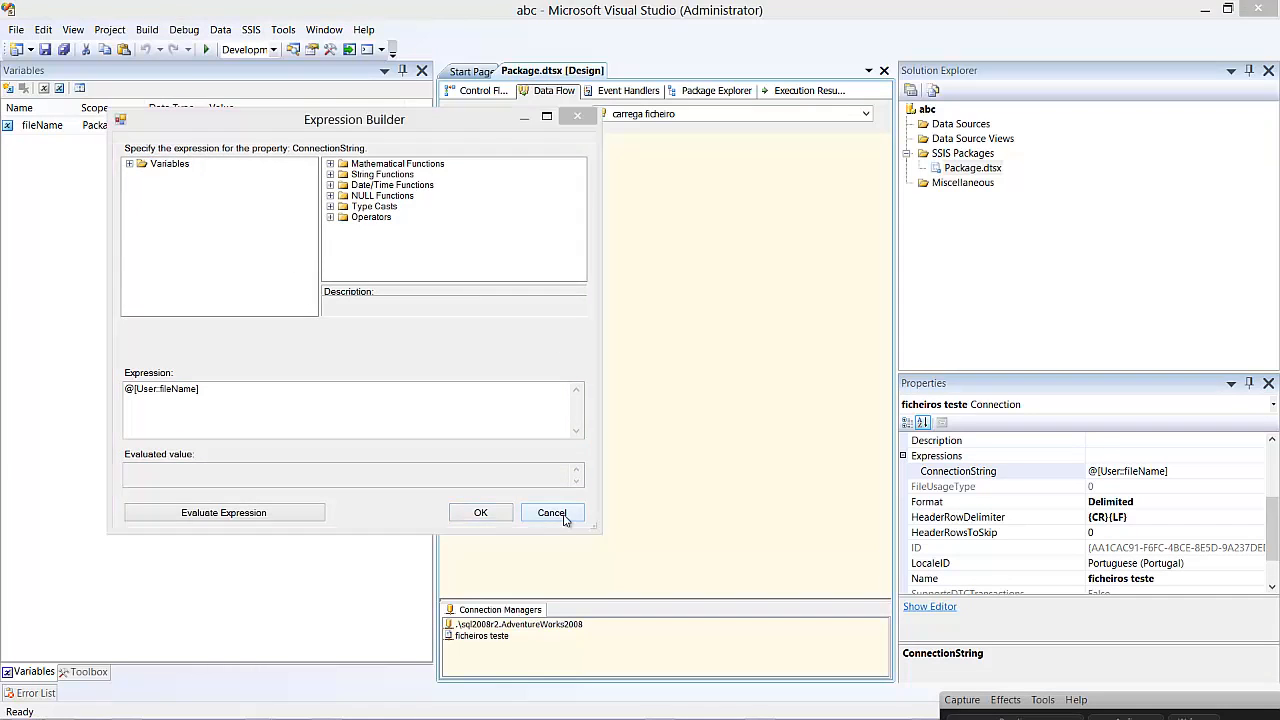
click(478, 91)
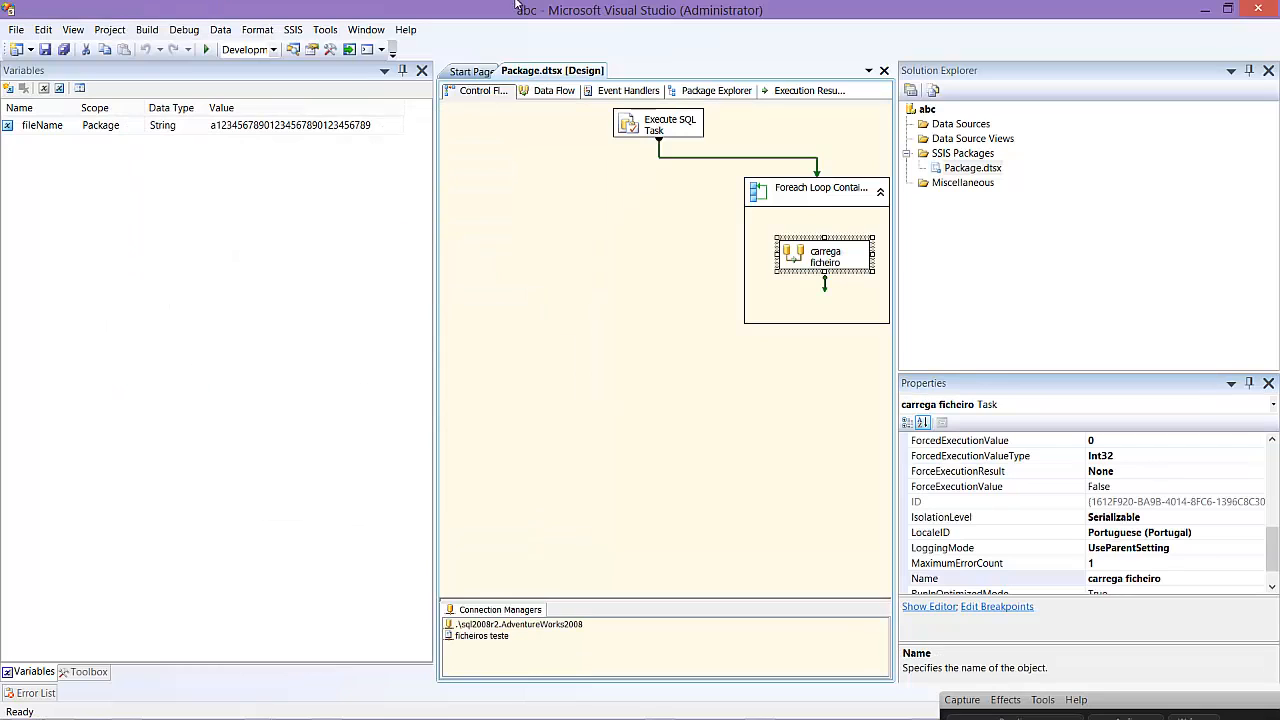
click(556, 91)
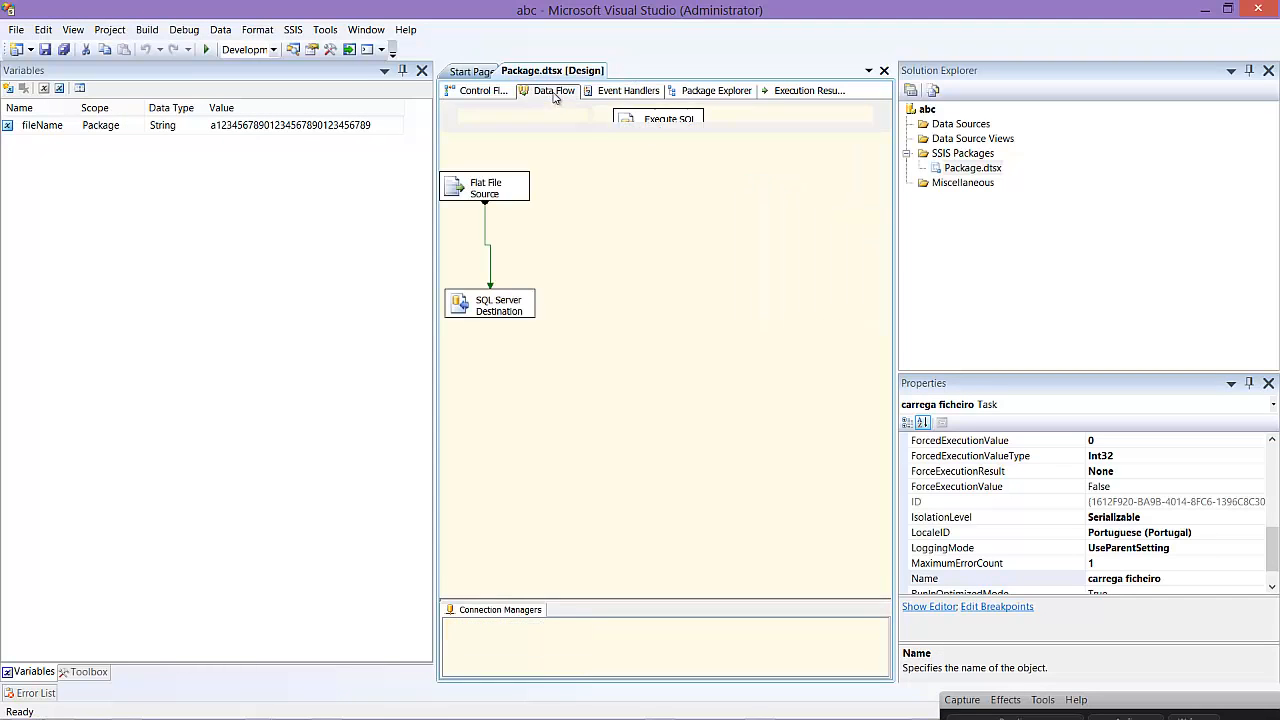
click(482, 91)
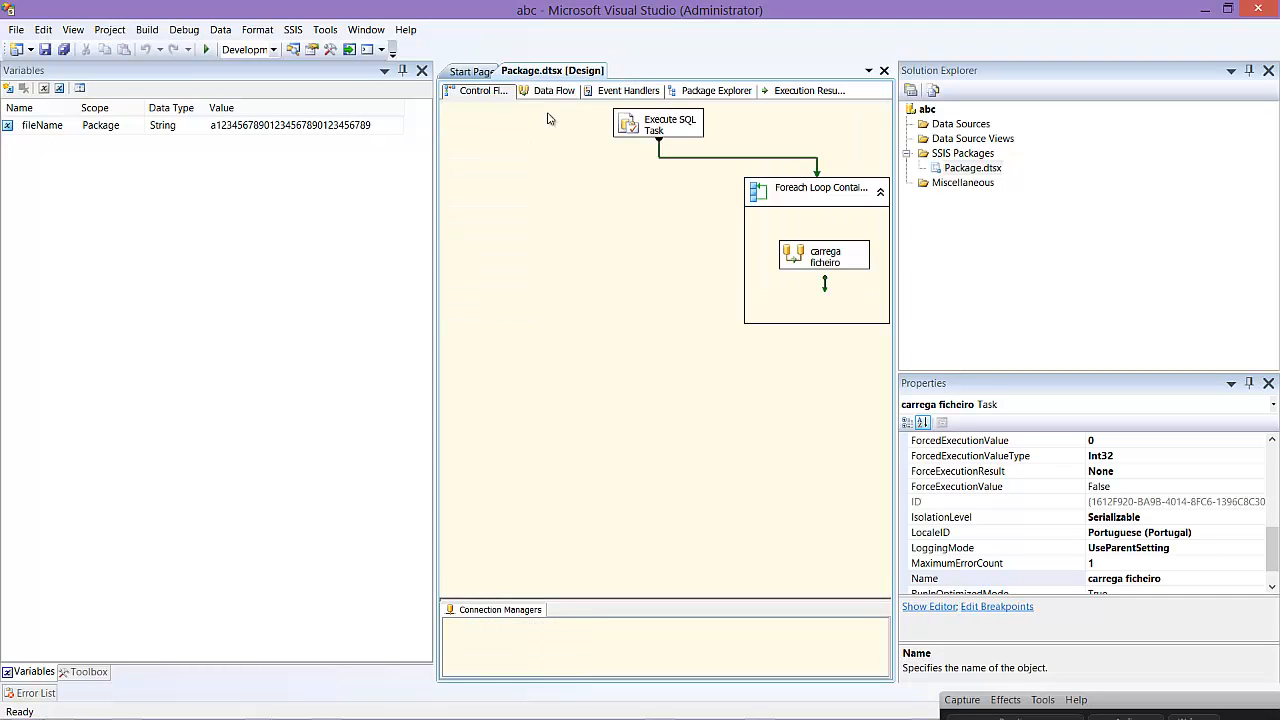
Move the Foreach Loop Container to just below the Execute SQL Task and show its properties.
click(791, 181)
drag(783, 180, 551, 186)
right_click(538, 184)
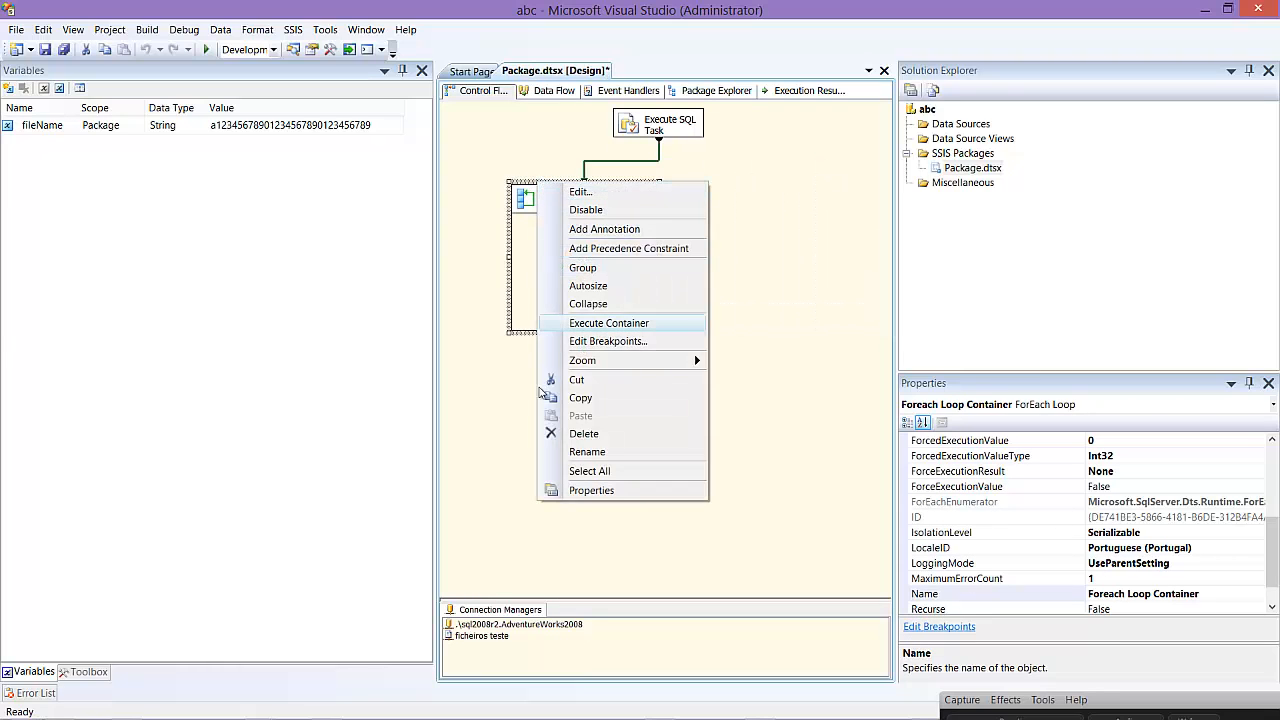
click(606, 490)
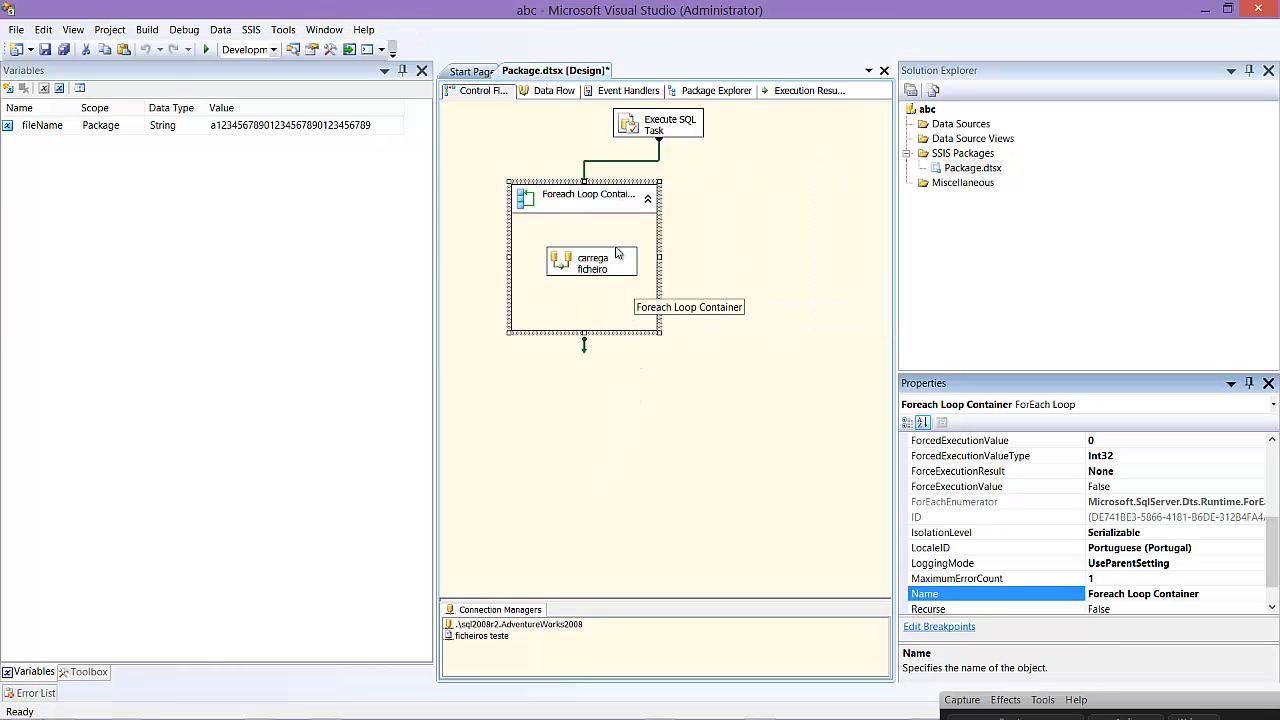
Review the Foreach Loop Container's collection settings and map the variable User::fileName to index 0.
double_click(609, 194)
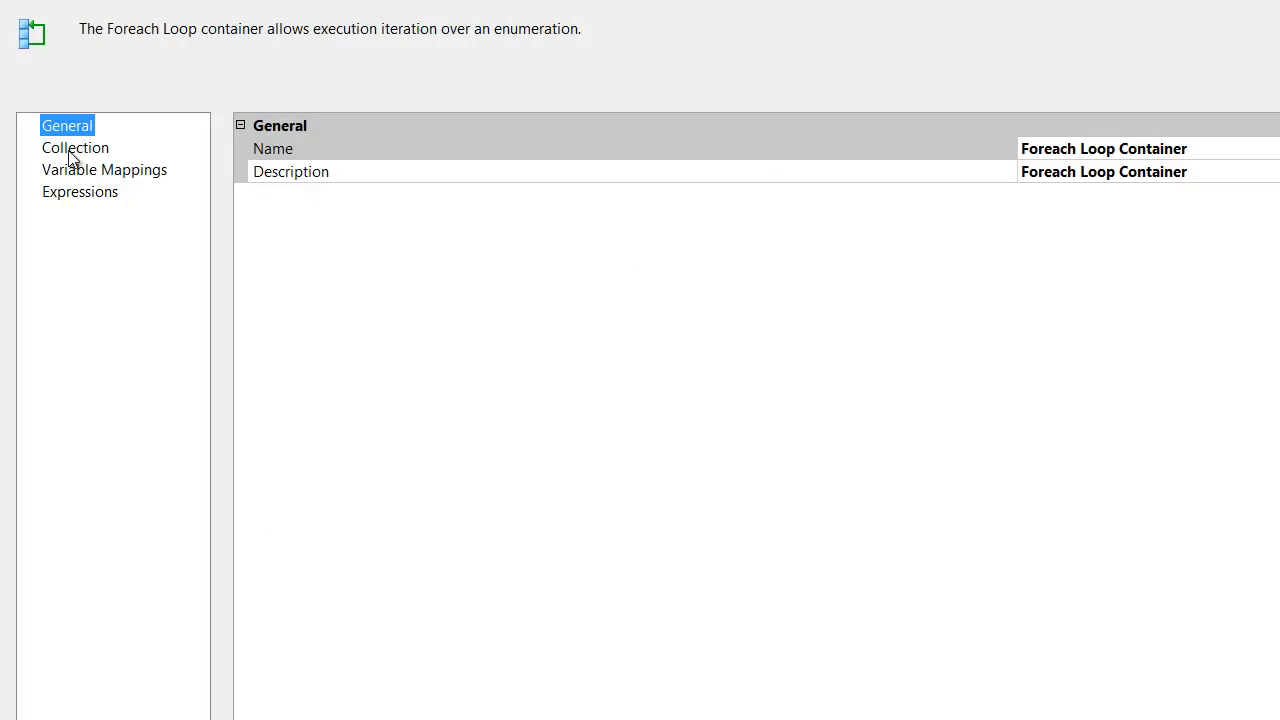
click(70, 150)
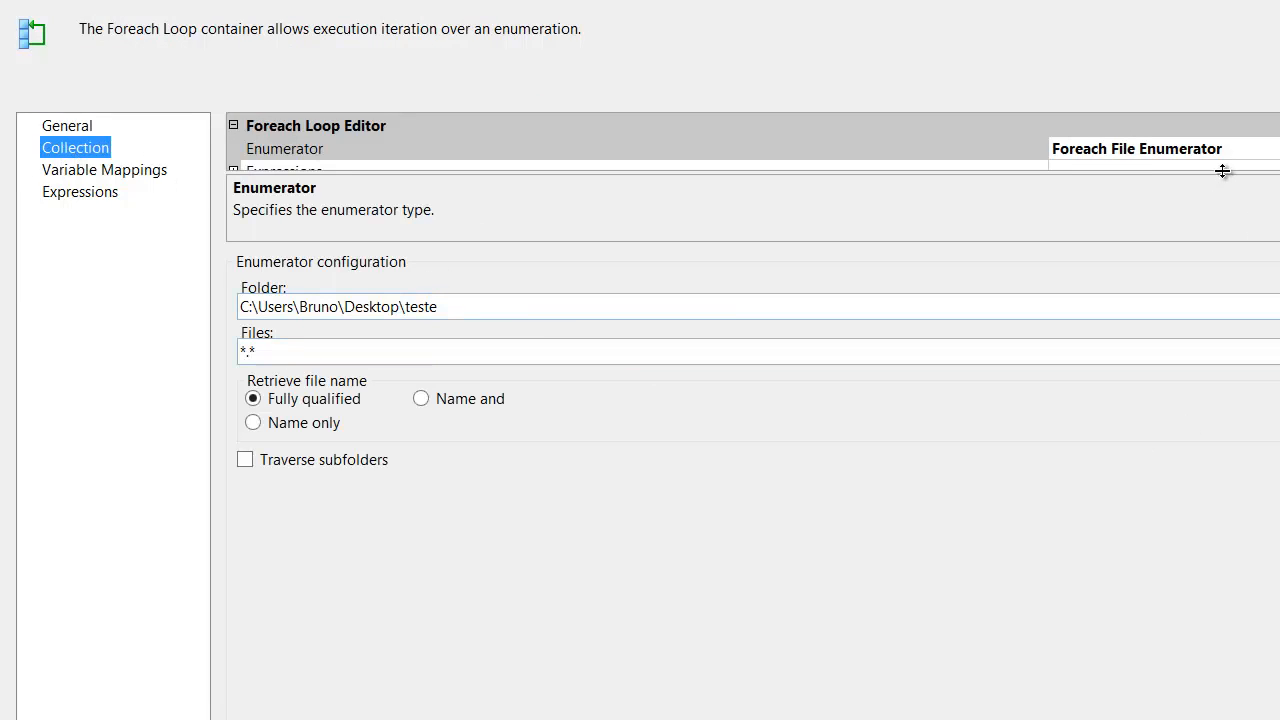
drag(1223, 176, 1170, 230)
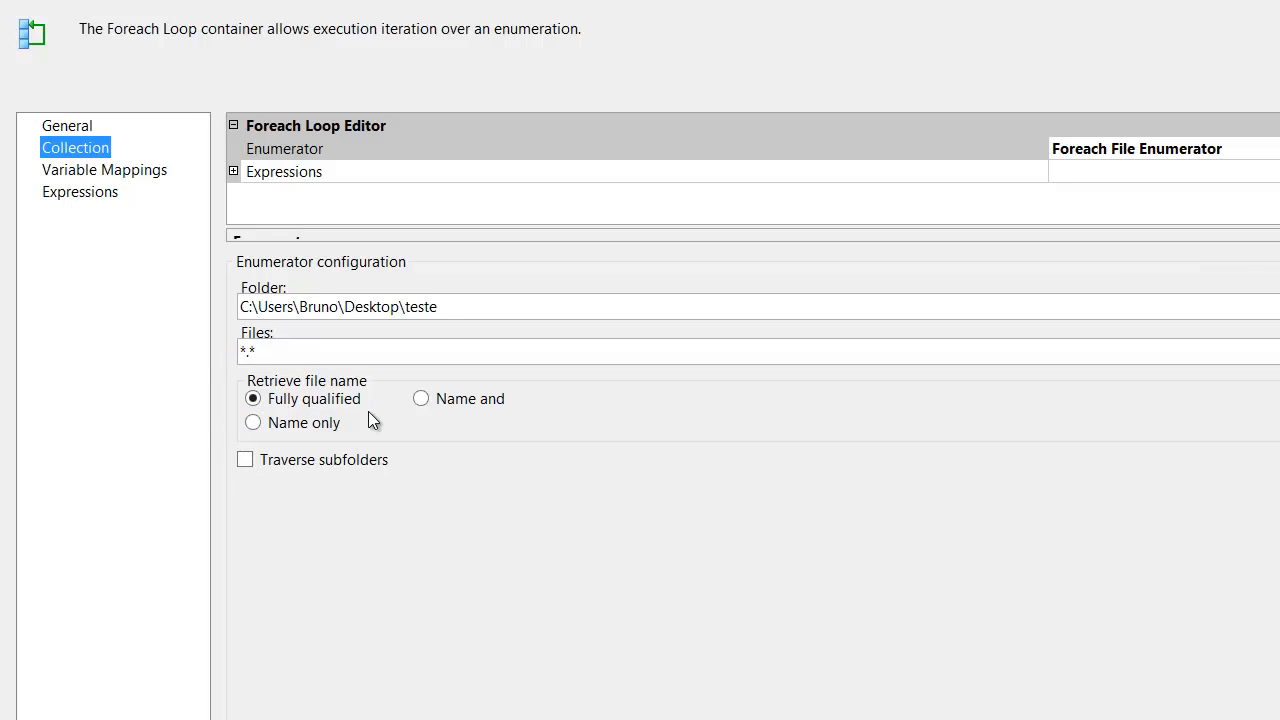
click(144, 171)
click(313, 191)
click(390, 188)
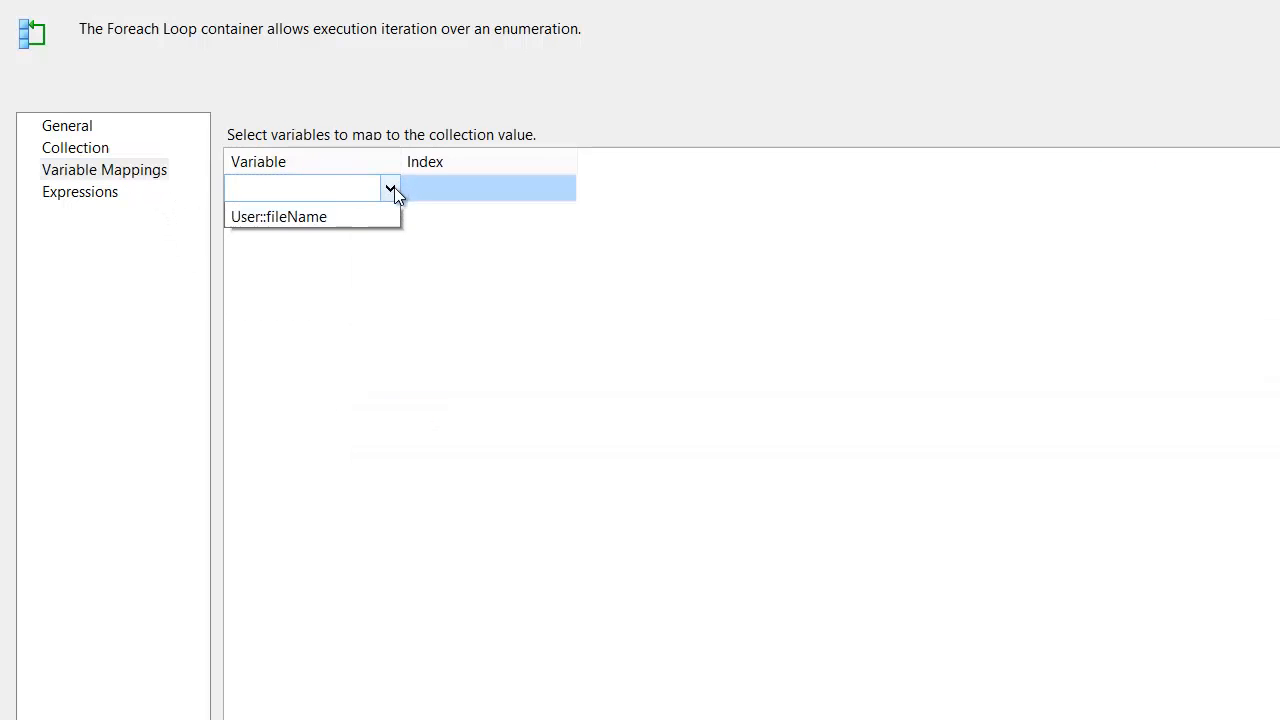
click(336, 233)
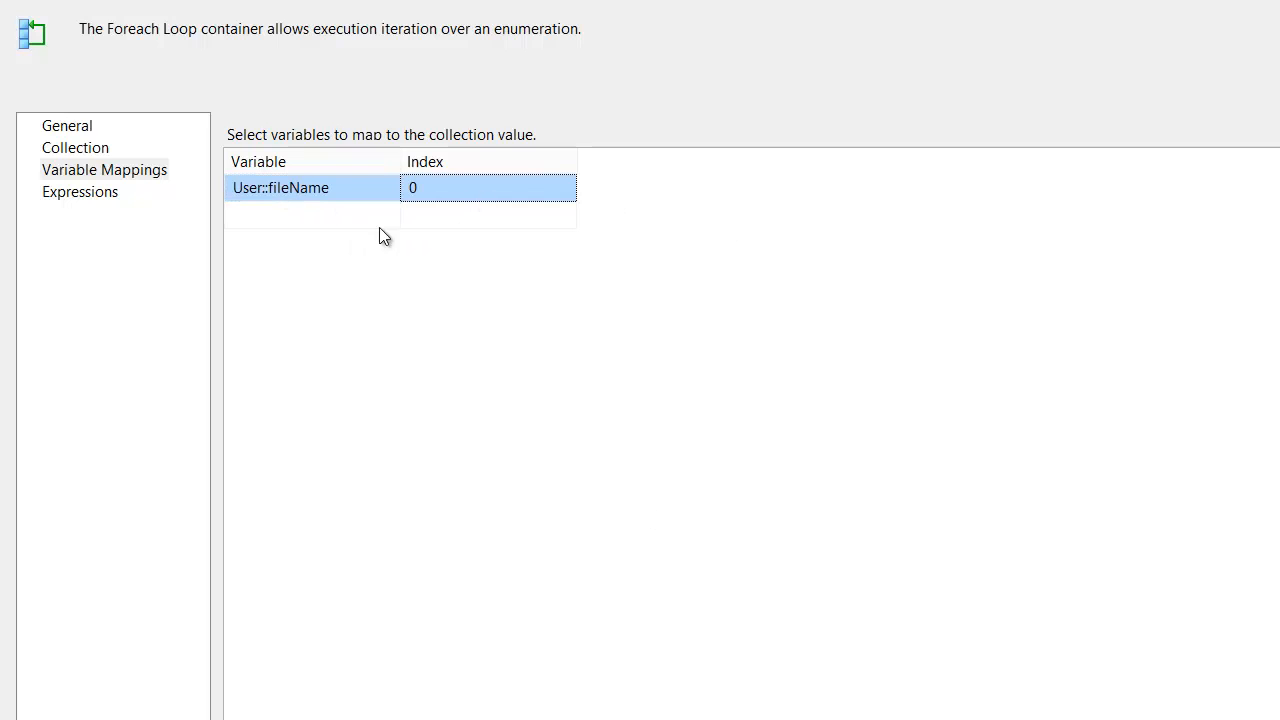
Recheck the loop's collection, expressions and variable mappings, and accept the editor's changes.
click(100, 150)
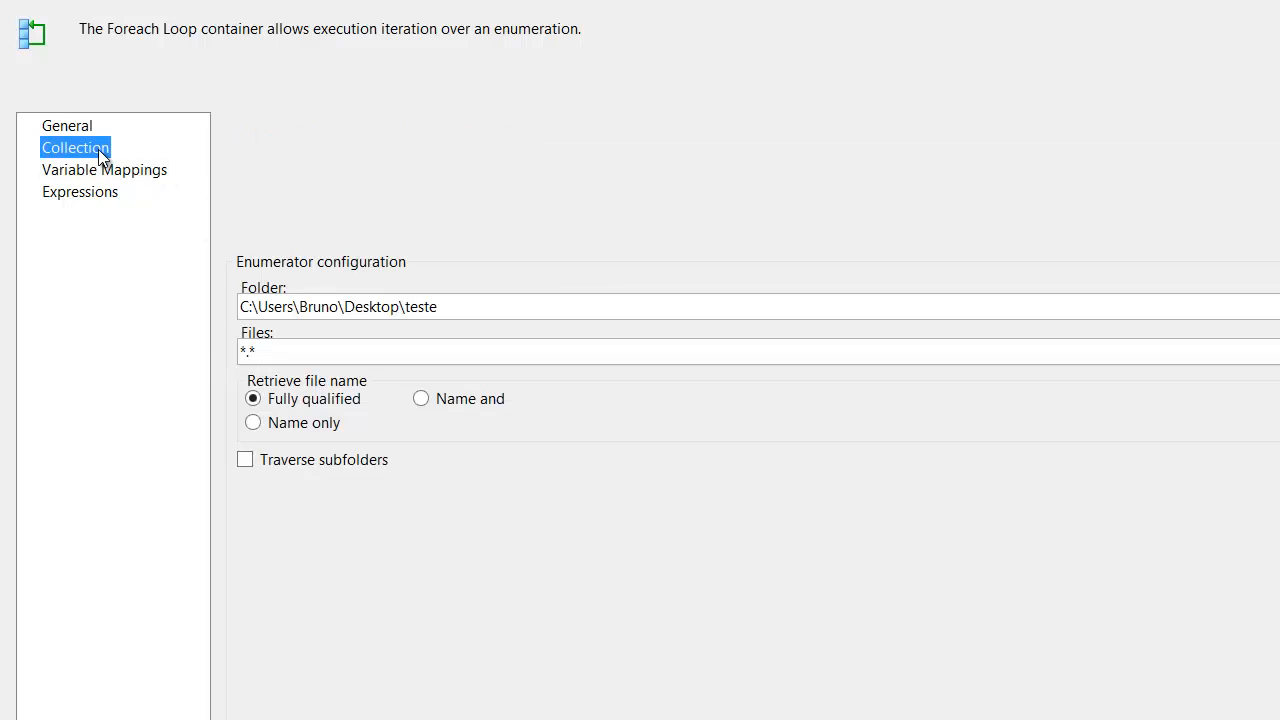
click(120, 190)
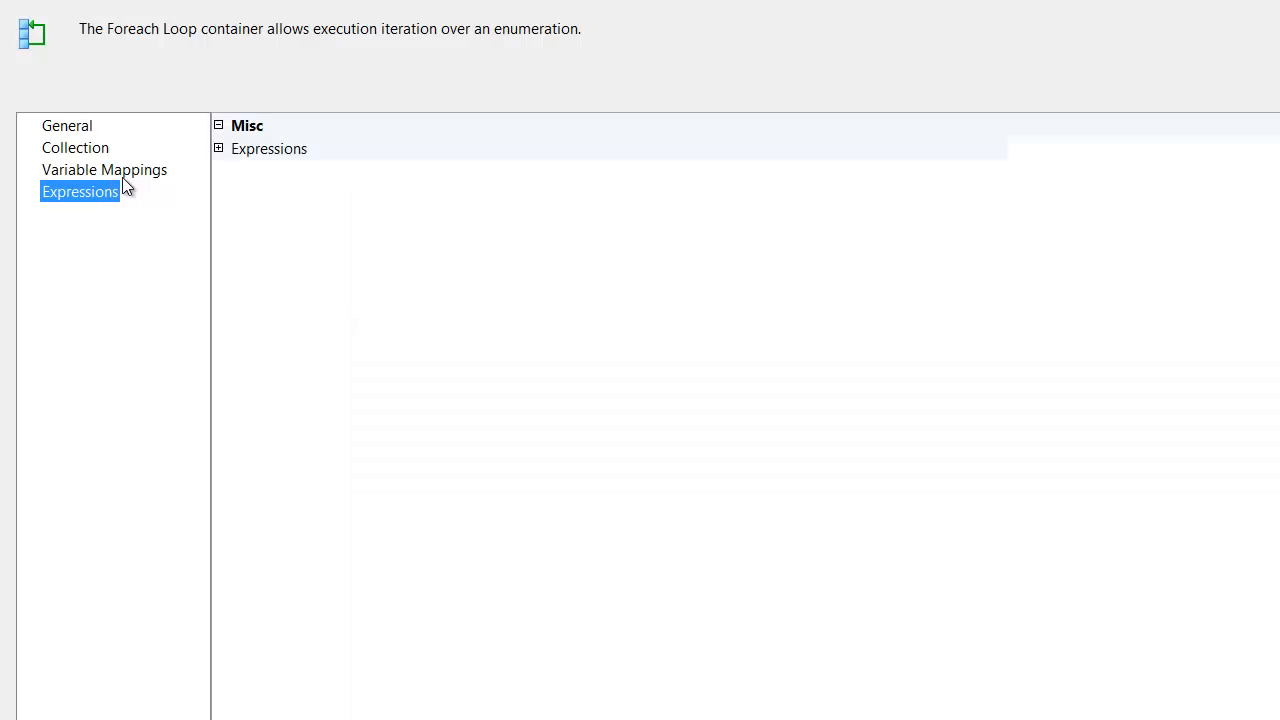
click(170, 168)
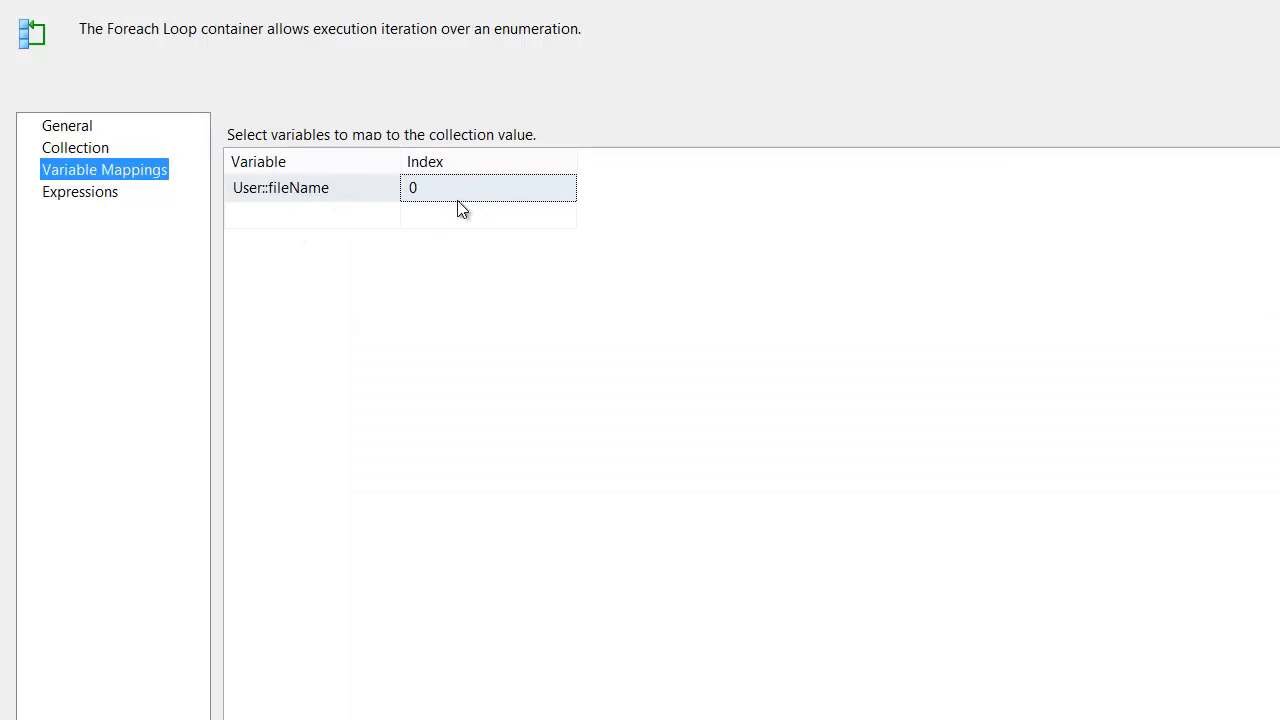
key(Up)
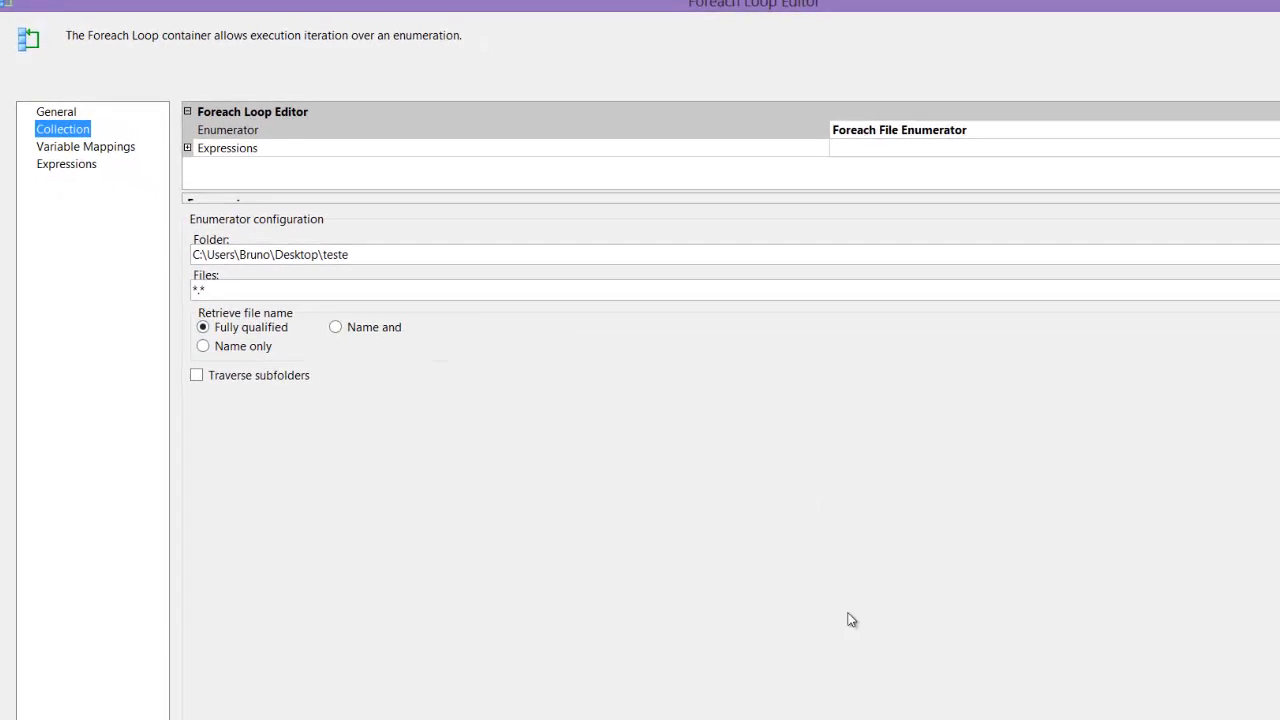
click(1058, 692)
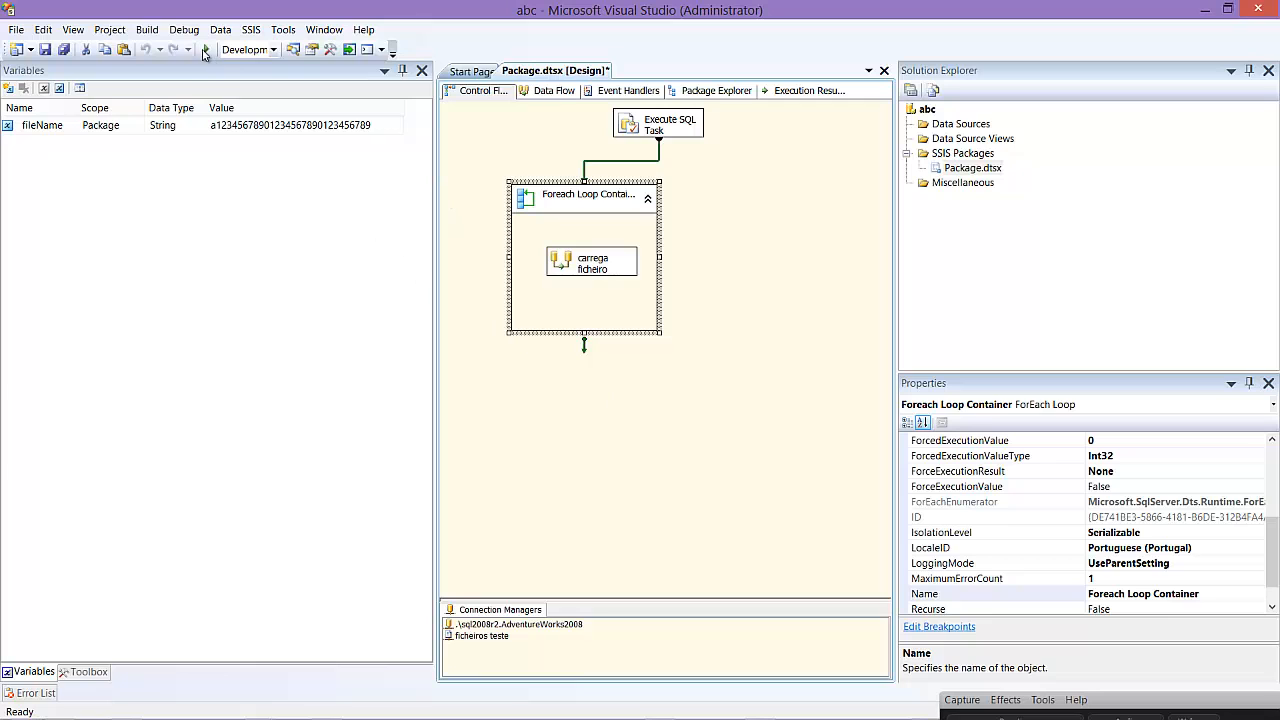
Run the package, check the loaded rows with select * from testes in SQL Server Management Studio, and stop debugging in Visual Studio.
key(F5)
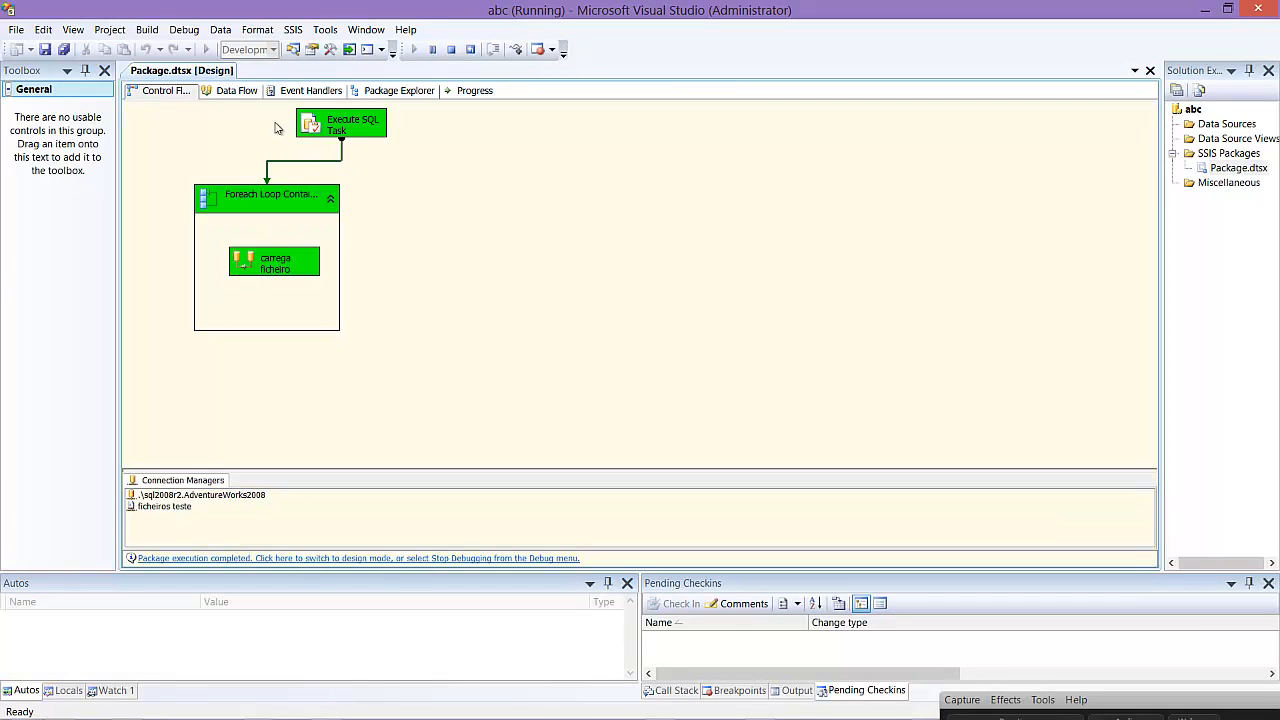
key(alt+Tab)
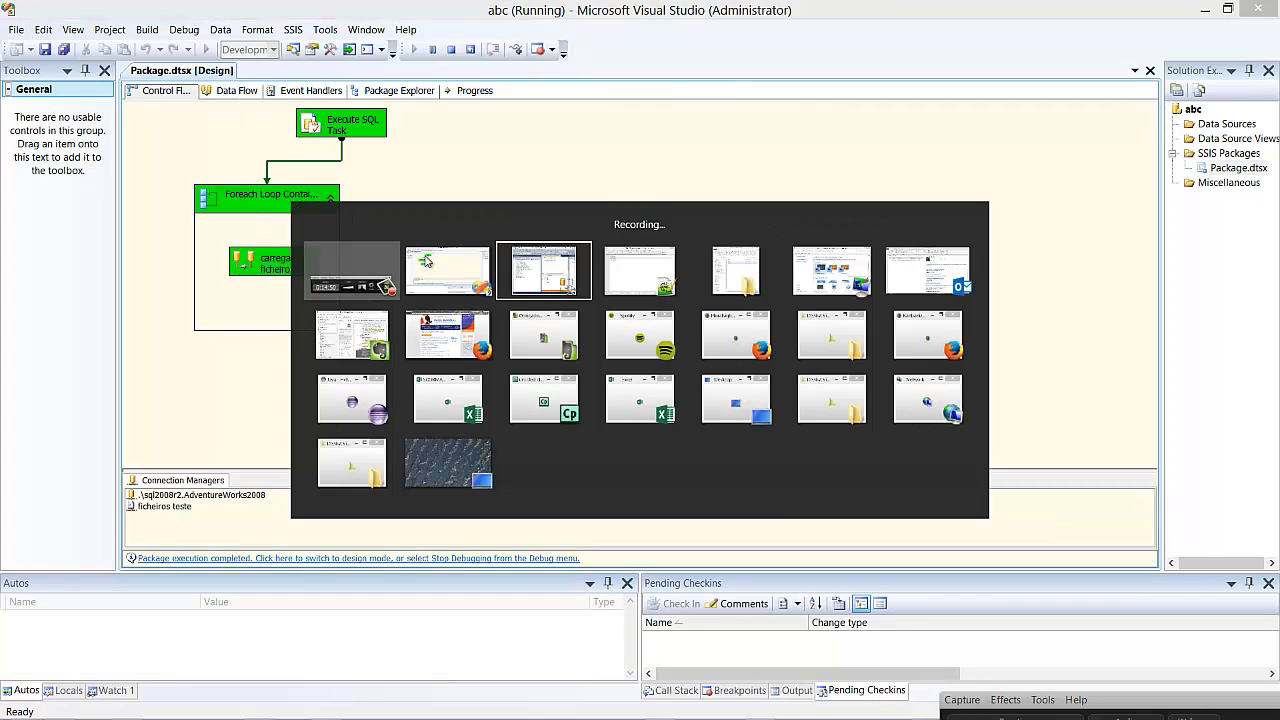
key(Tab)
key(Tab)
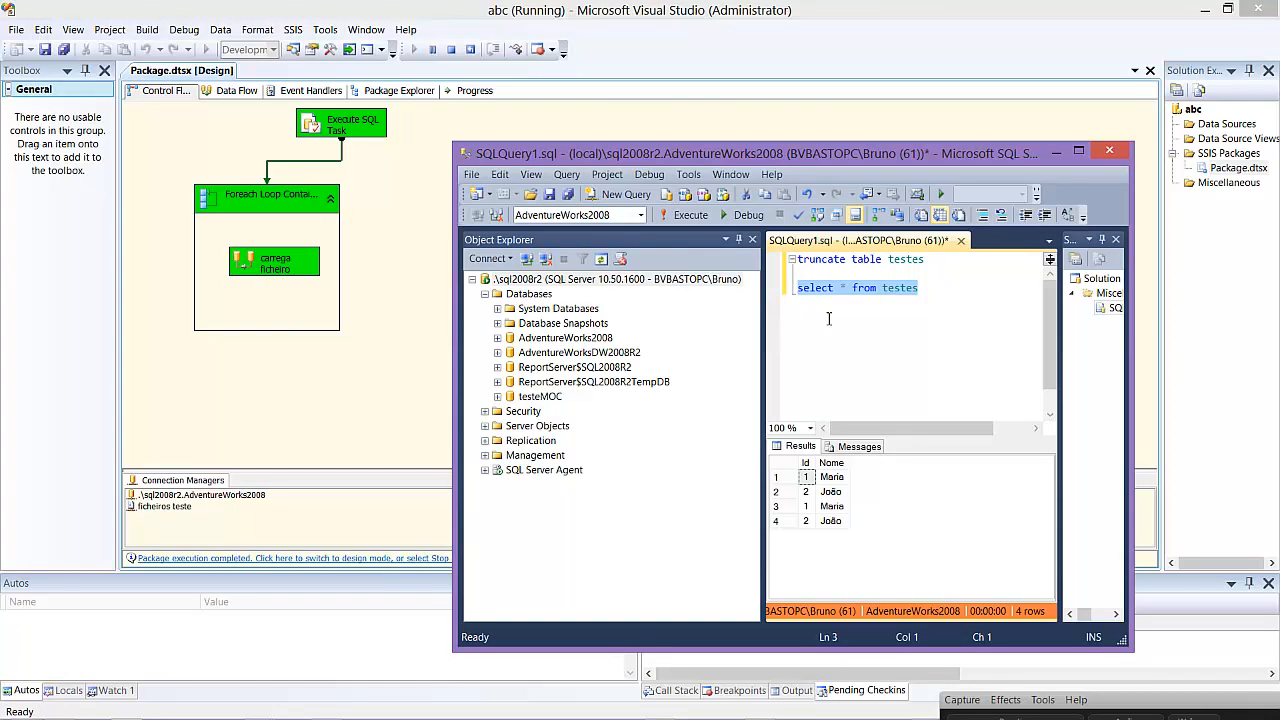
click(690, 215)
click(830, 507)
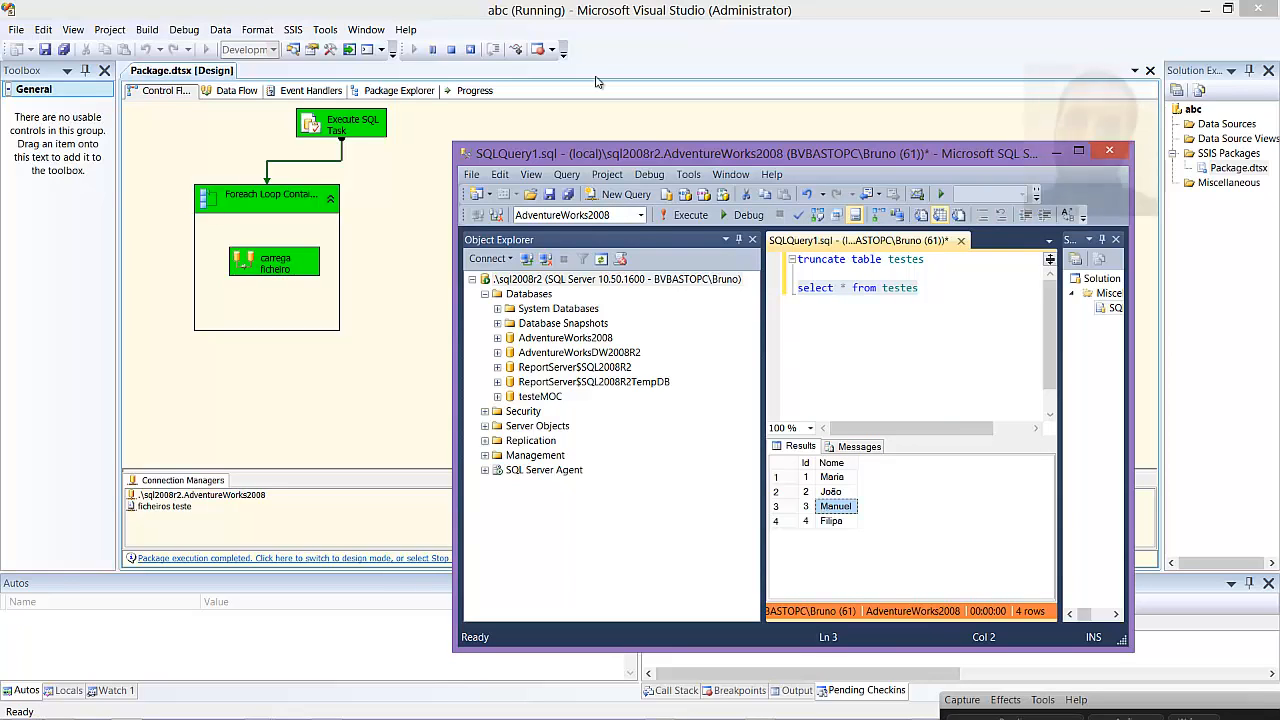
click(451, 49)
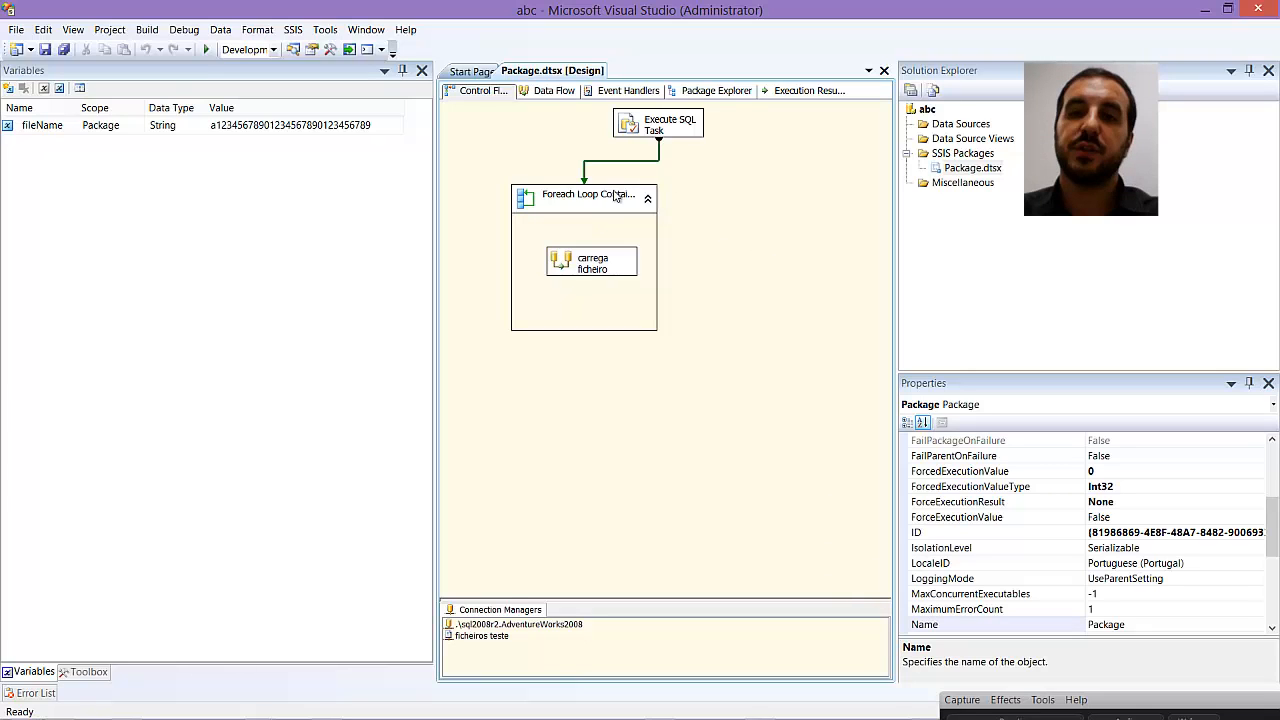
Review the carrega ficheiro data flow and the ficheiros teste connection's ConnectionString expression, and return to the control flow.
click(555, 92)
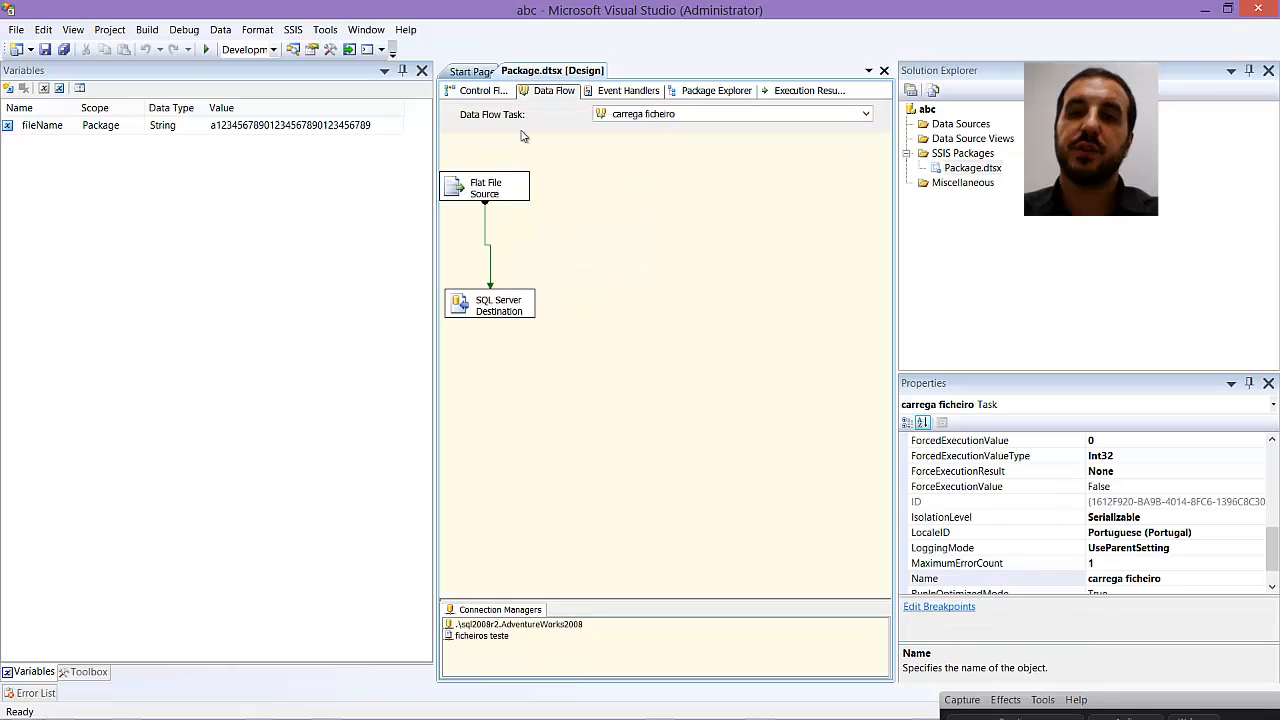
click(483, 636)
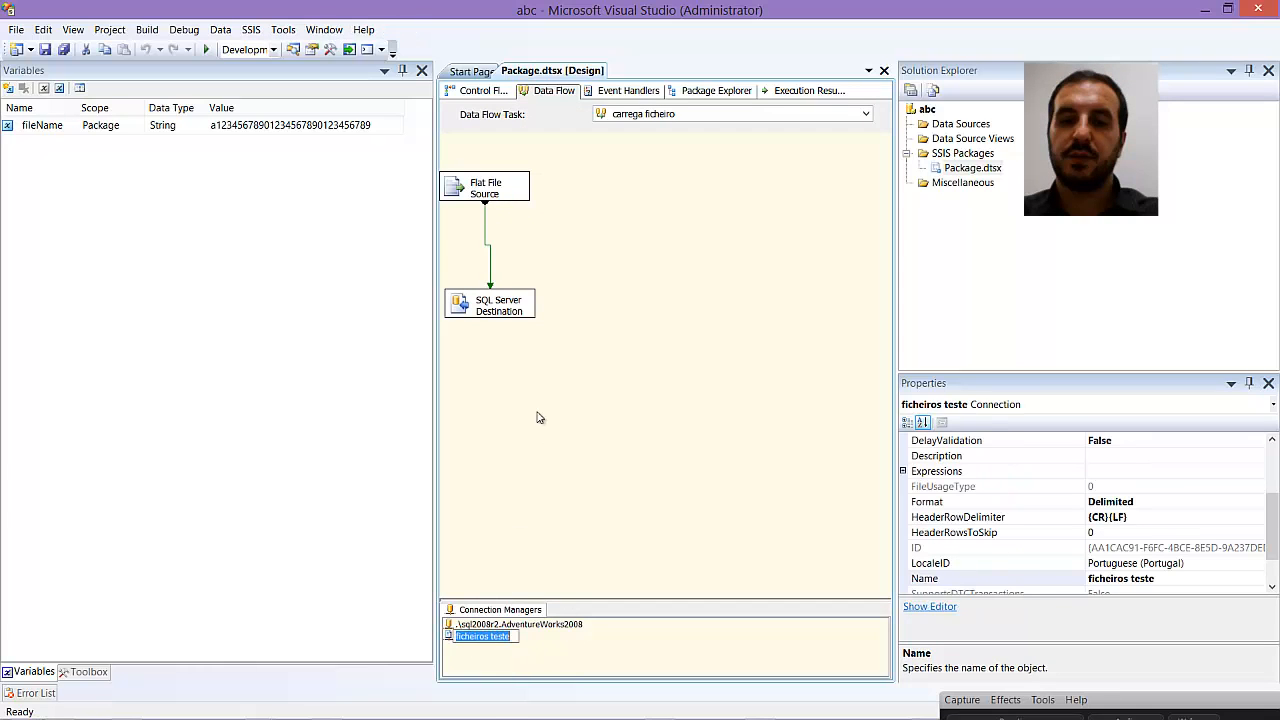
double_click(918, 472)
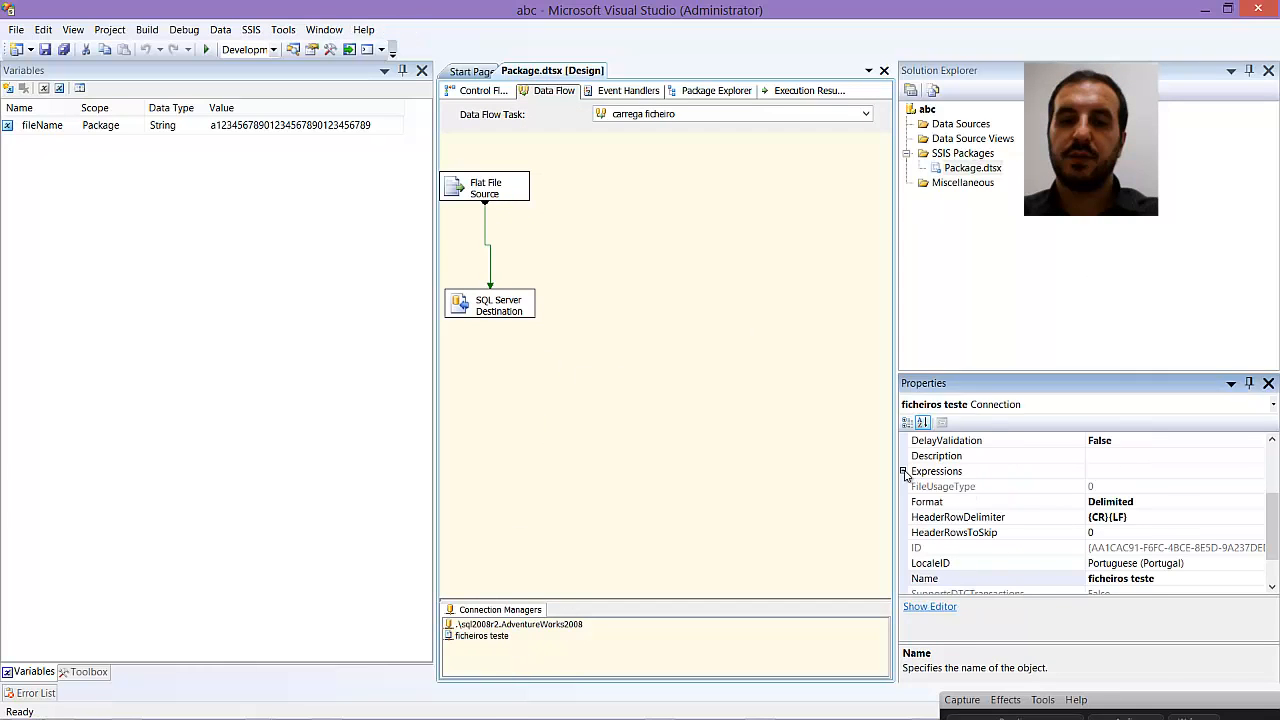
click(958, 487)
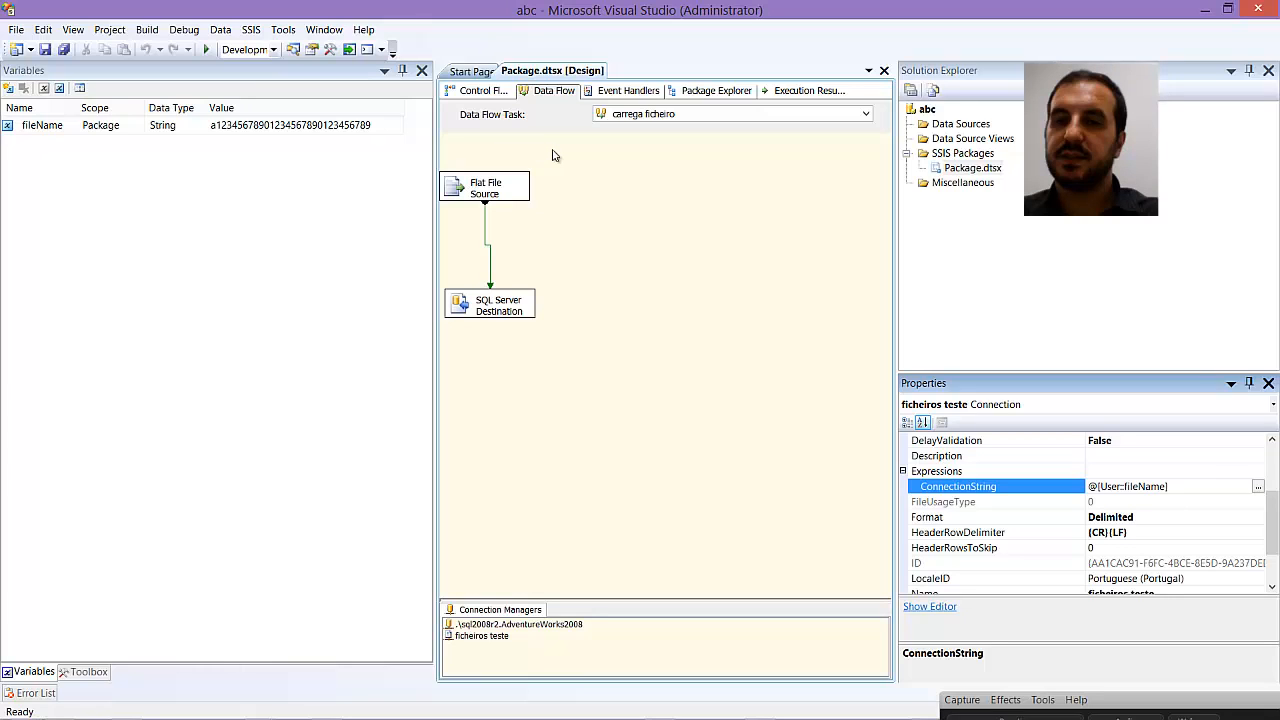
click(478, 92)
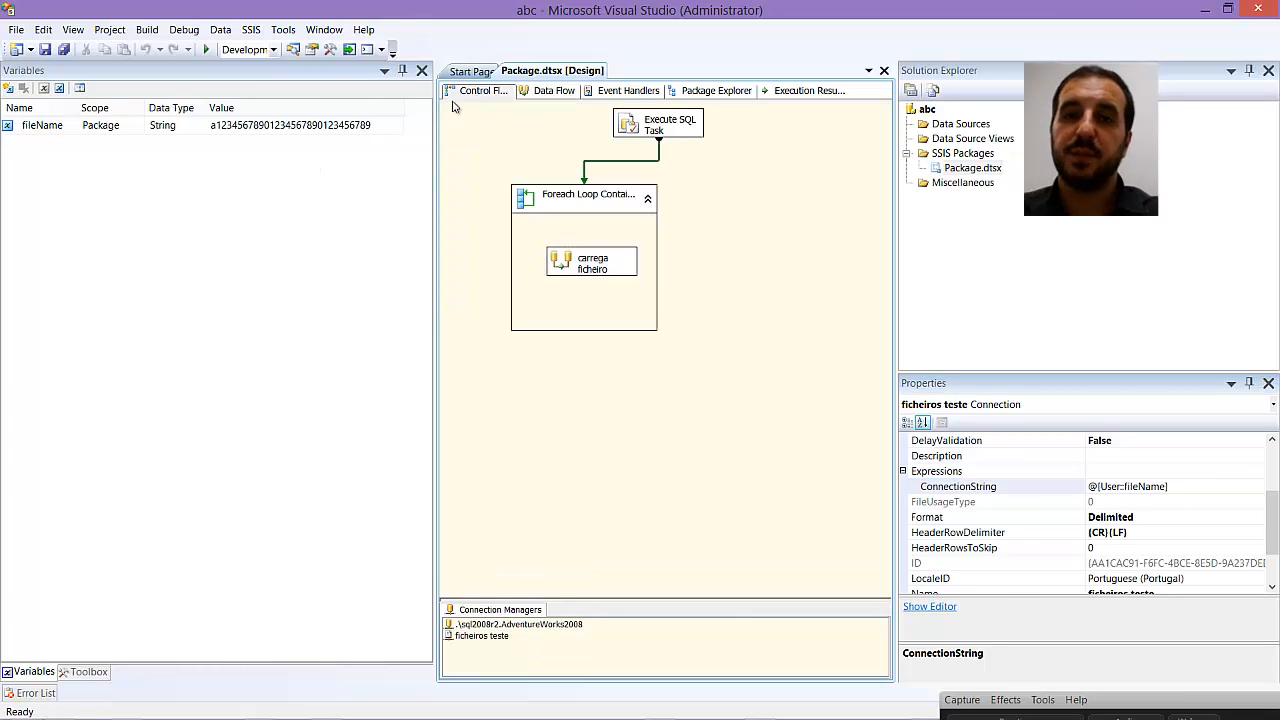